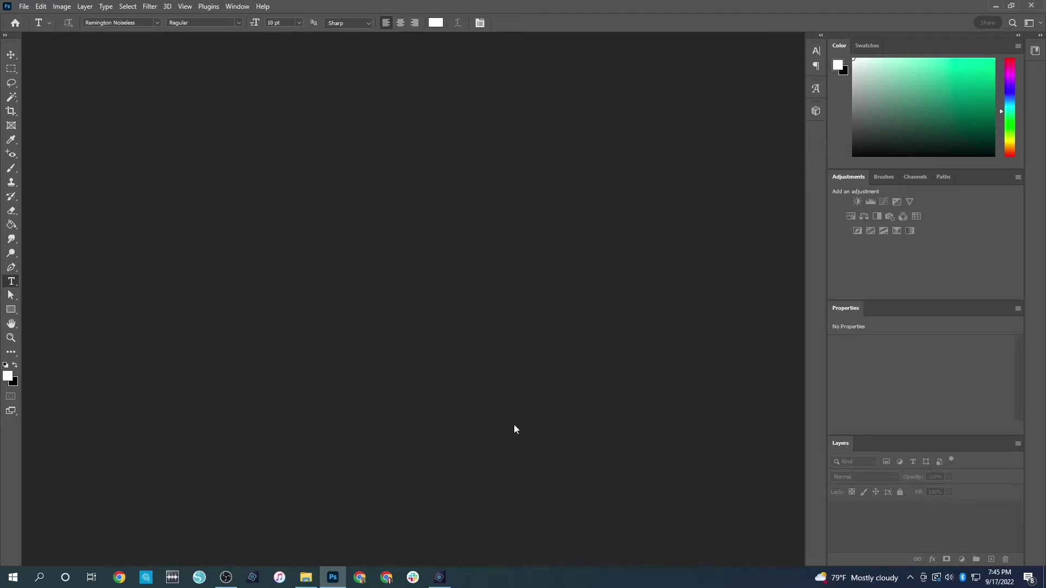
Create a new blank document 10 inches wide and 8 inches high at 300 pixels/inch.
{"action": "key", "text": "ctrl+n"}
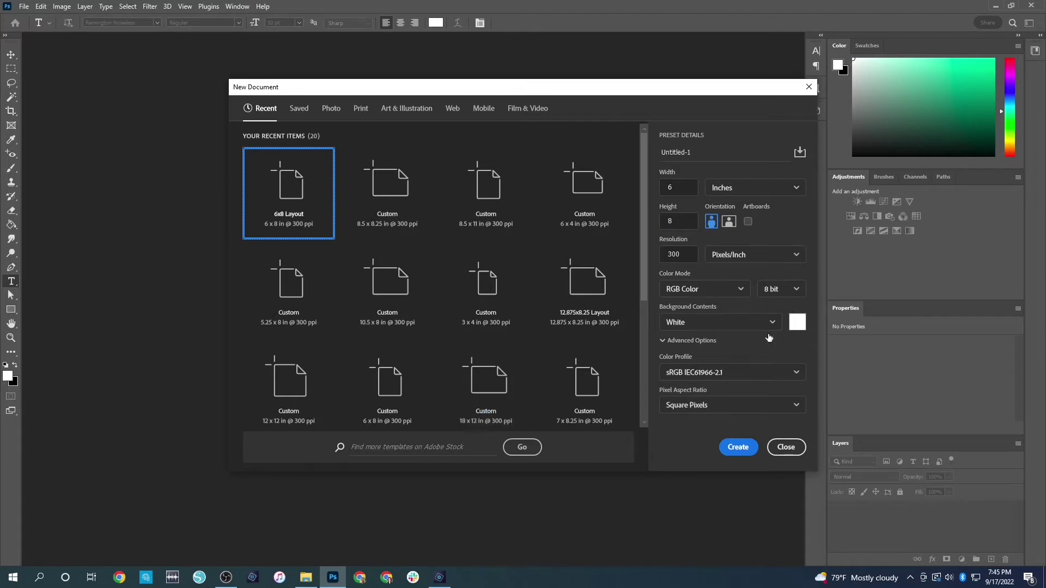
{"action": "left_click", "coordinate": [677, 187]}
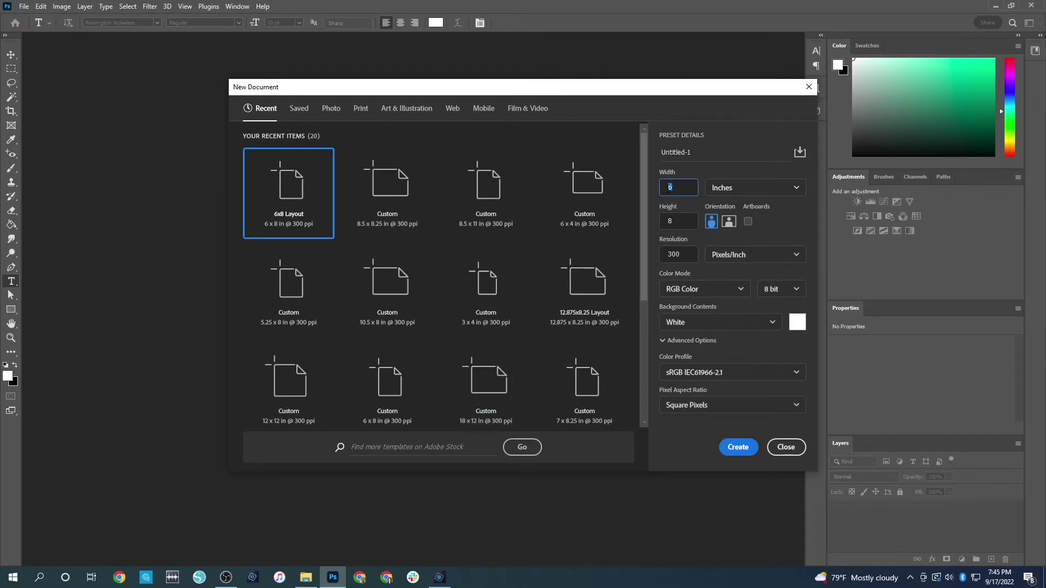
{"action": "type", "text": "10"}
{"action": "key", "text": "Tab"}
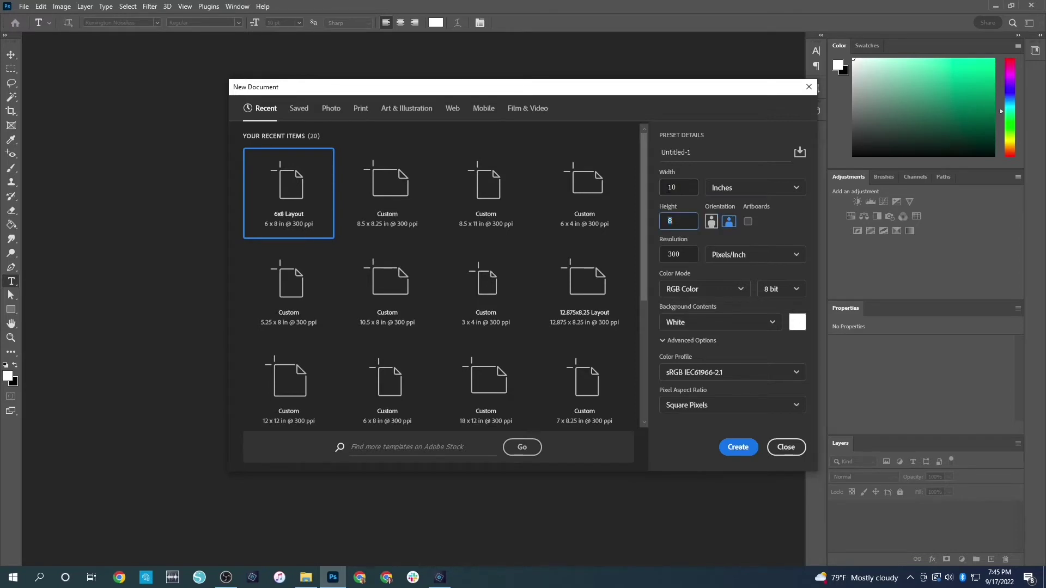
{"action": "type", "text": "8"}
{"action": "left_click", "coordinate": [742, 450]}
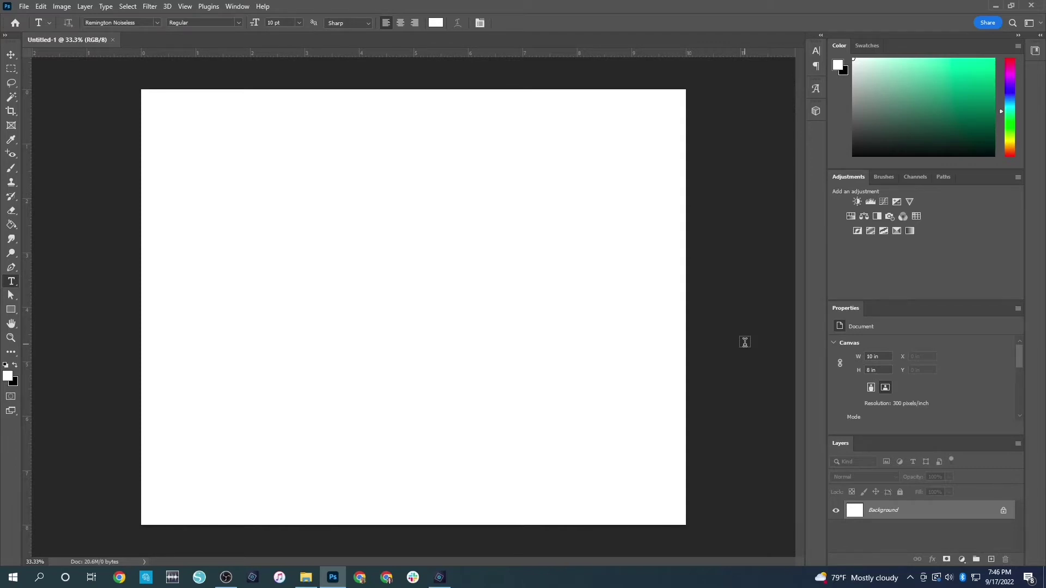
Open the GoodBetterBest 7x8.25 paper PNG, then return to the blank Untitled-1 document.
{"action": "key", "text": "ctrl+o"}
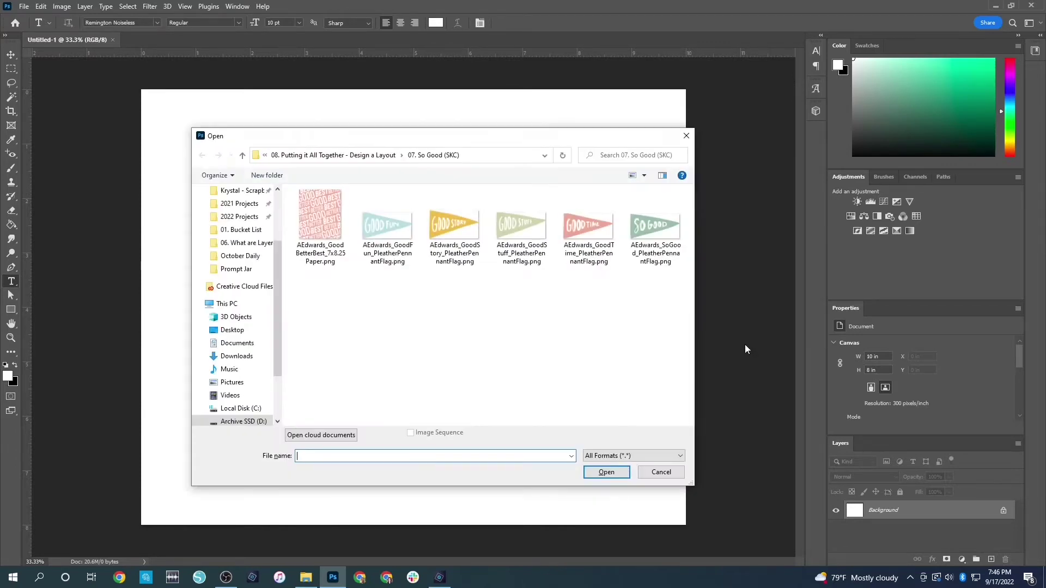
{"action": "double_click", "coordinate": [318, 213]}
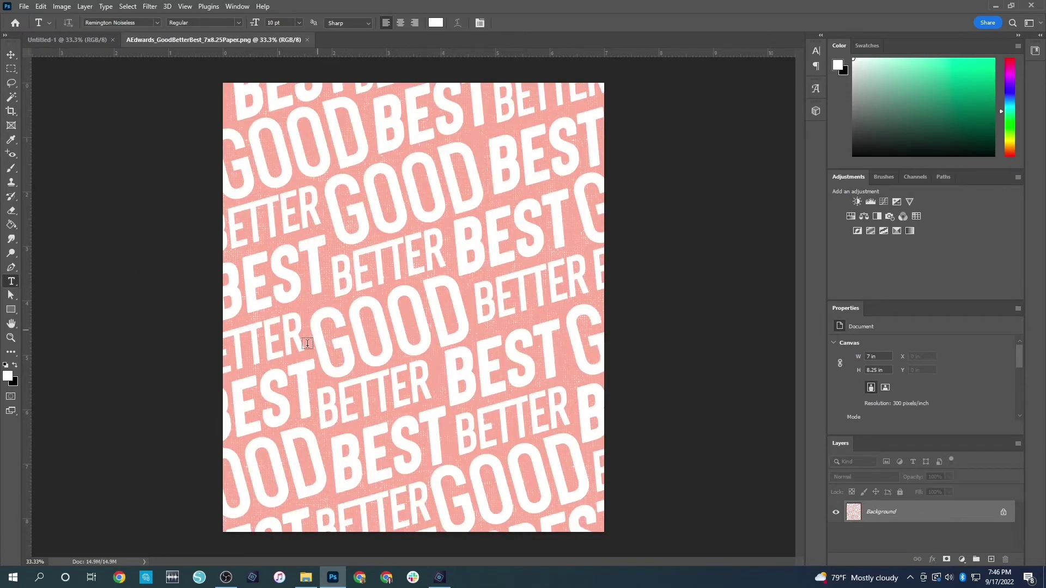
{"action": "left_click", "coordinate": [81, 41]}
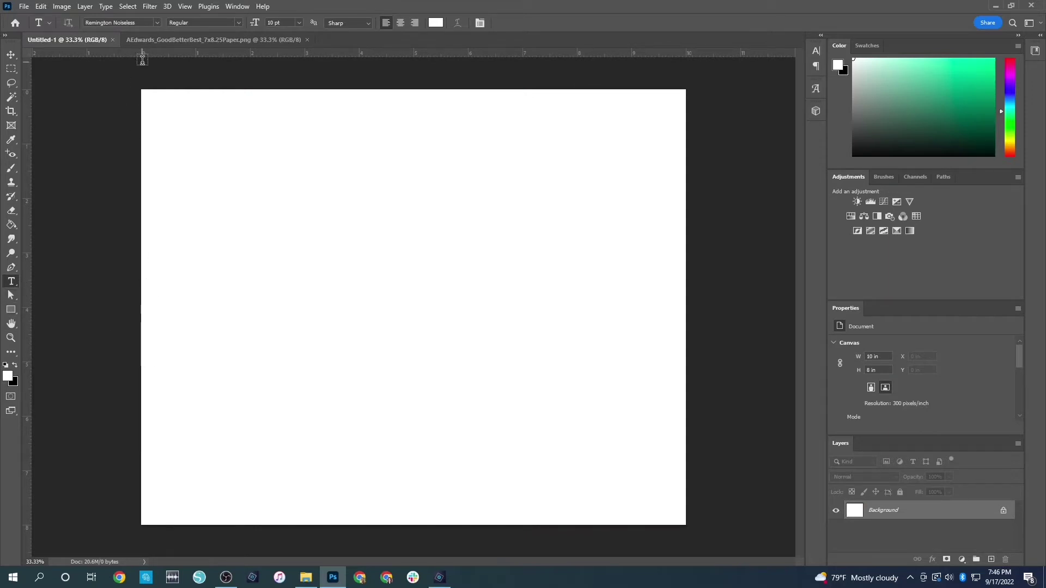
Create a rectangle shape 4 in wide and 8 in high in the blank document.
{"action": "left_click", "coordinate": [12, 310]}
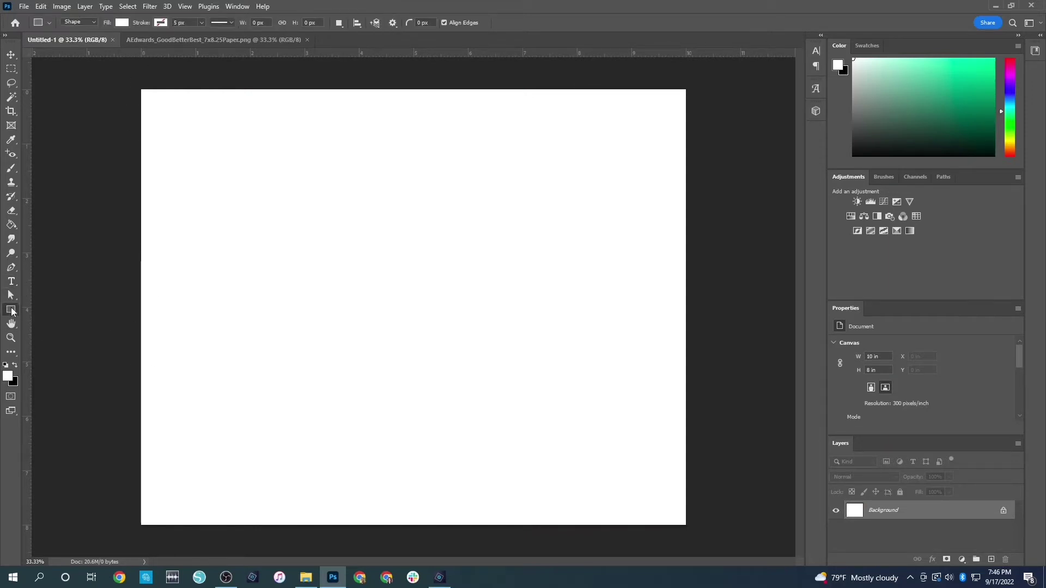
{"action": "left_click", "coordinate": [288, 289]}
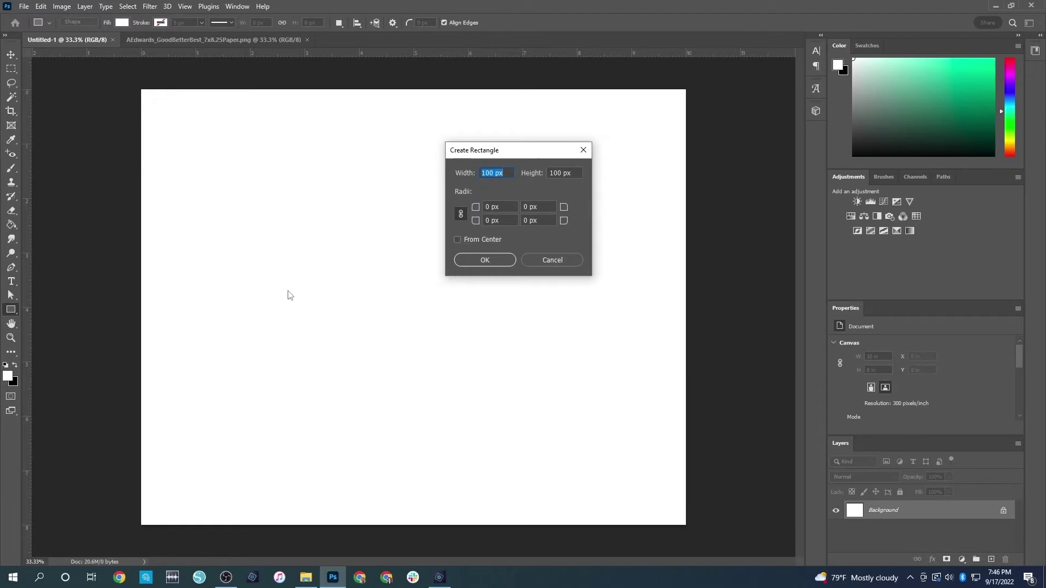
{"action": "type", "text": "4"}
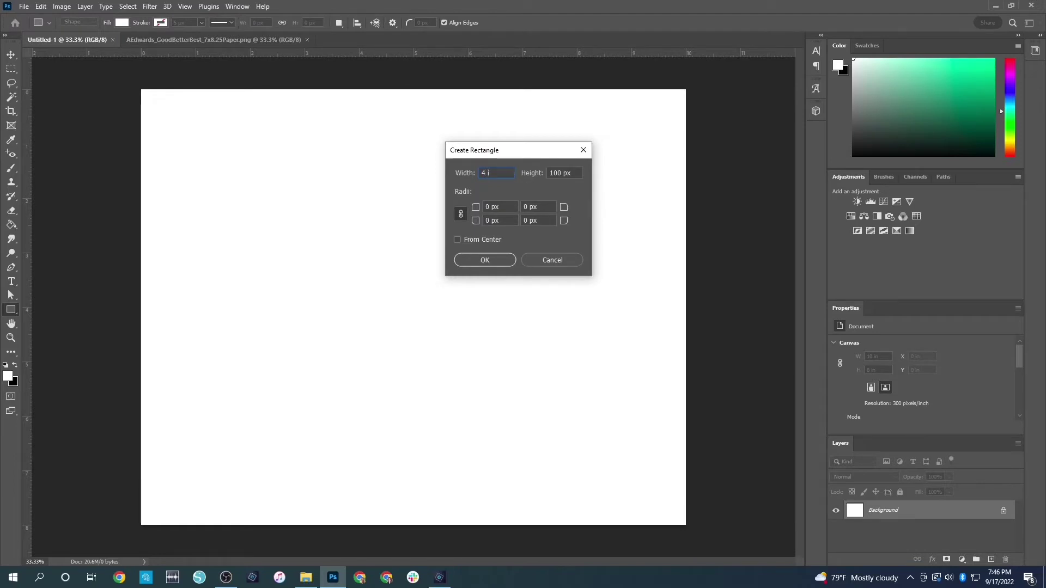
{"action": "type", "text": " in"}
{"action": "key", "text": "Tab"}
{"action": "type", "text": "8 in"}
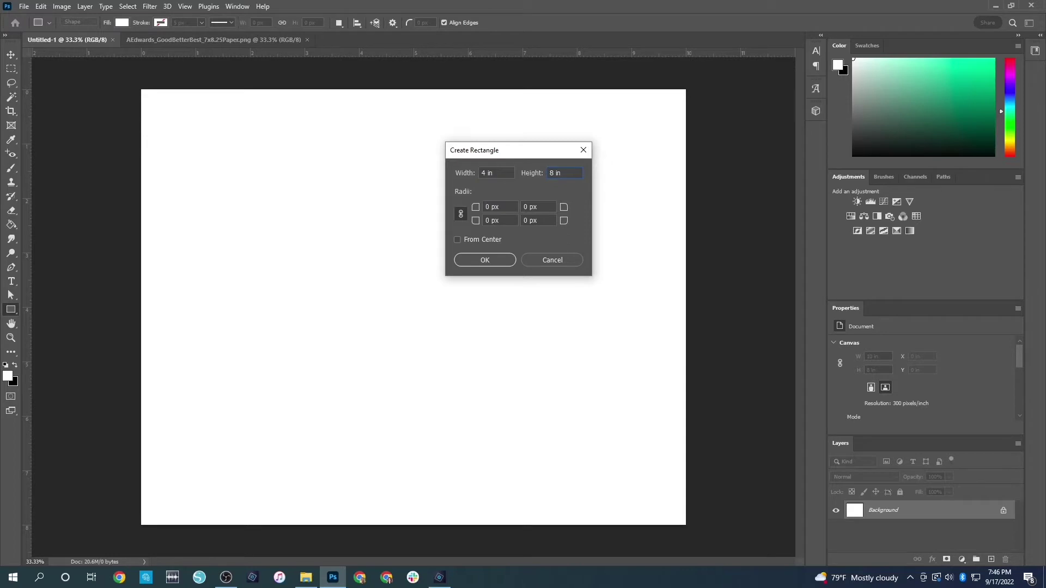
{"action": "key", "text": "Return"}
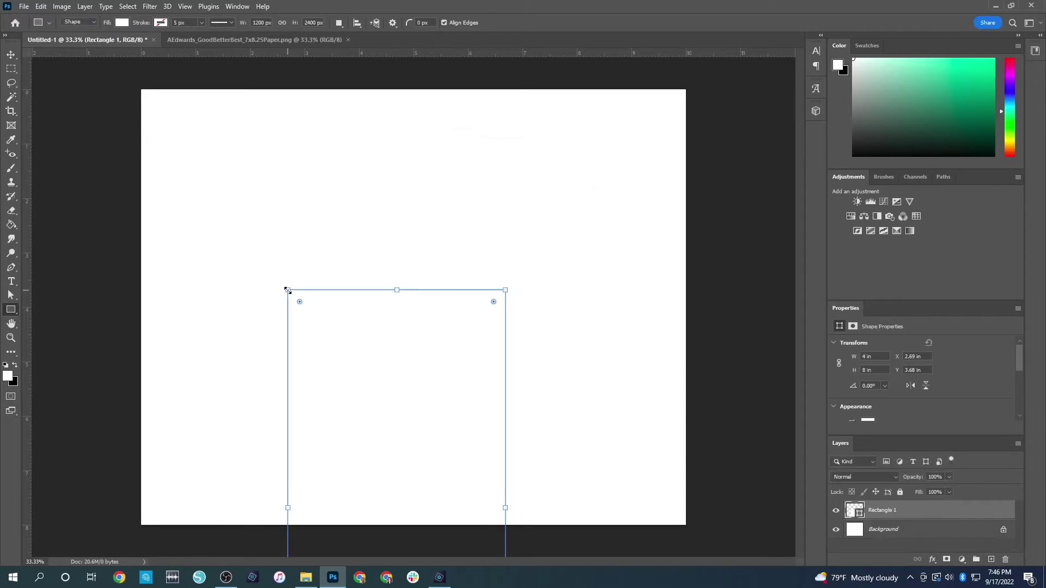
Fill the rectangle with light grey and move it flush against the canvas's left edge, covering the full height.
{"action": "left_click", "coordinate": [120, 24]}
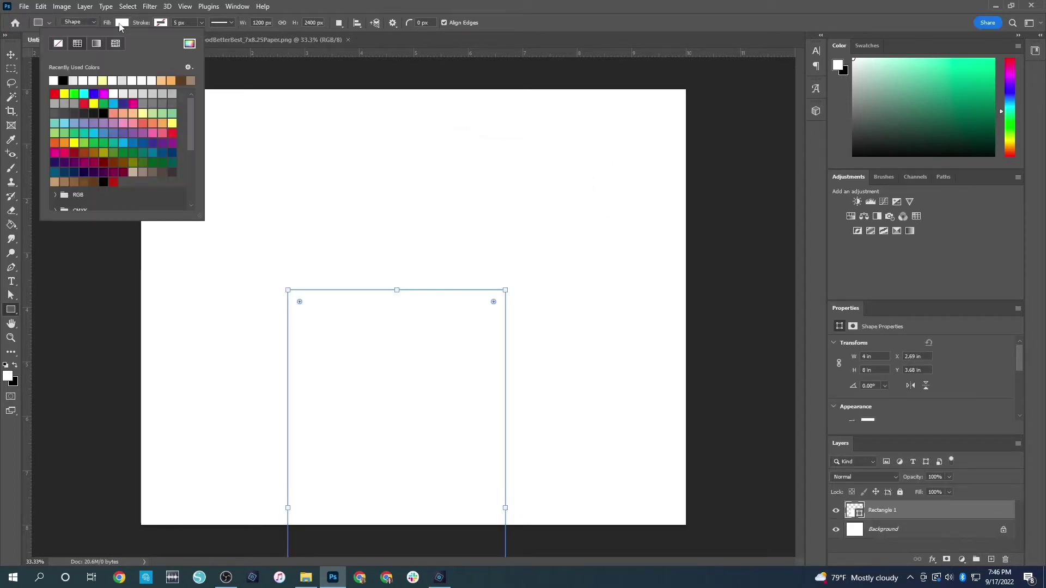
{"action": "left_click", "coordinate": [123, 81]}
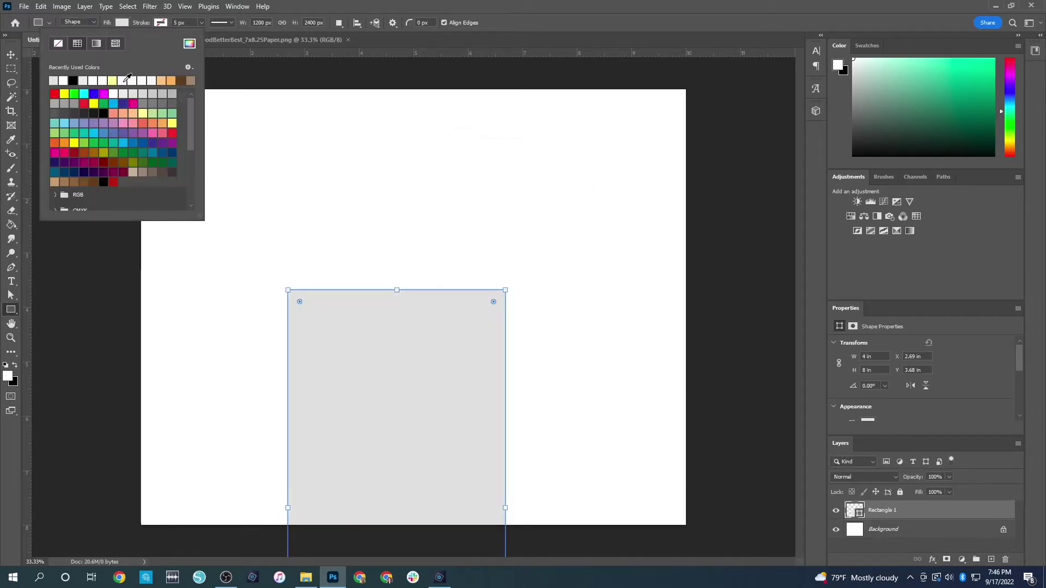
{"action": "key", "text": "Return"}
{"action": "key", "text": "Return"}
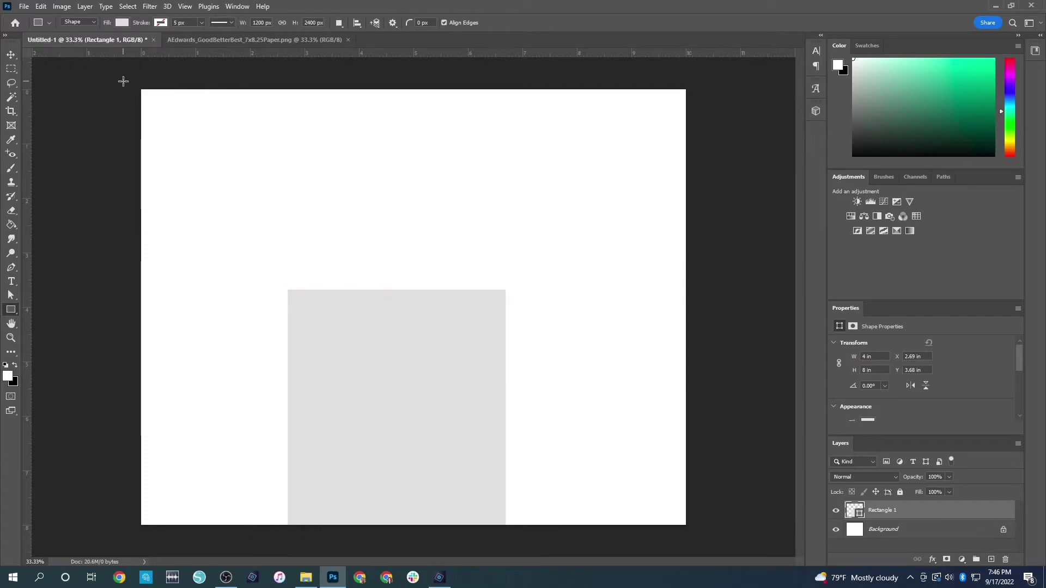
{"action": "key", "text": "v"}
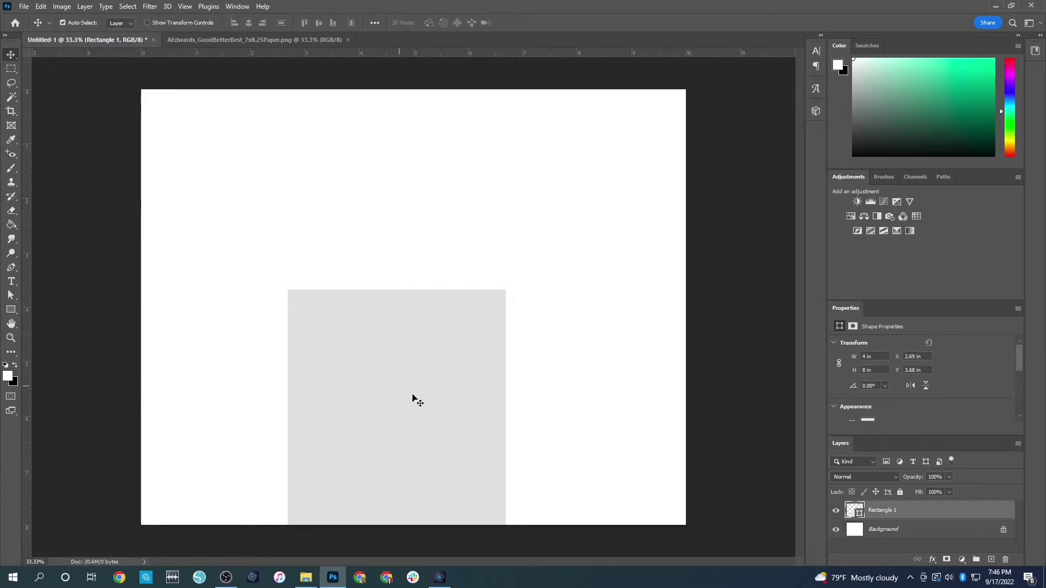
{"action": "left_click_drag", "start_coordinate": [455, 442], "coordinate": [309, 245]}
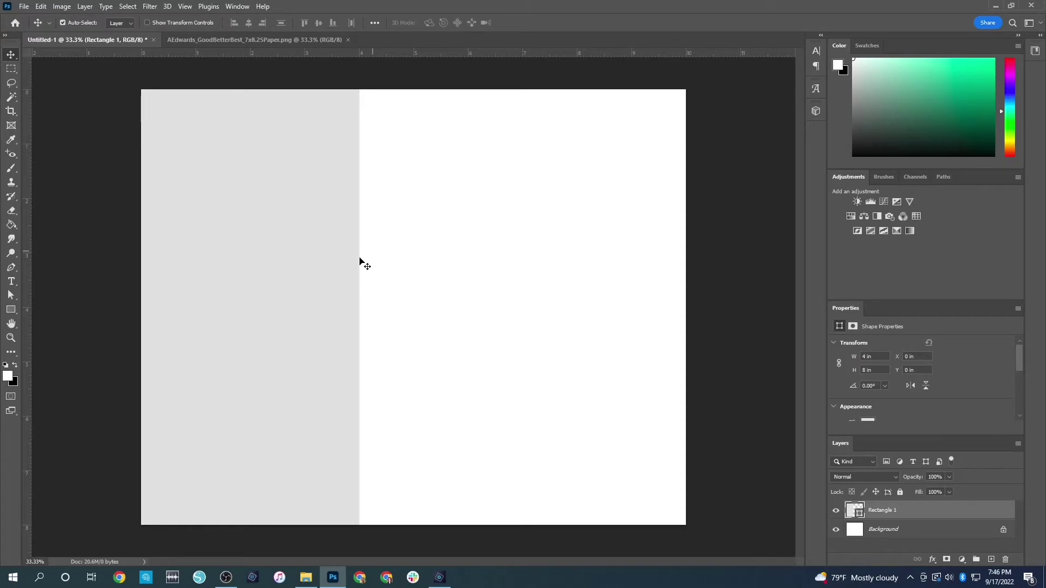
In the patterned paper document, draw a thin white rectangle about 10.73 in by 0.56 in horizontally across the paper, extending past both sides.
{"action": "left_click", "coordinate": [224, 39]}
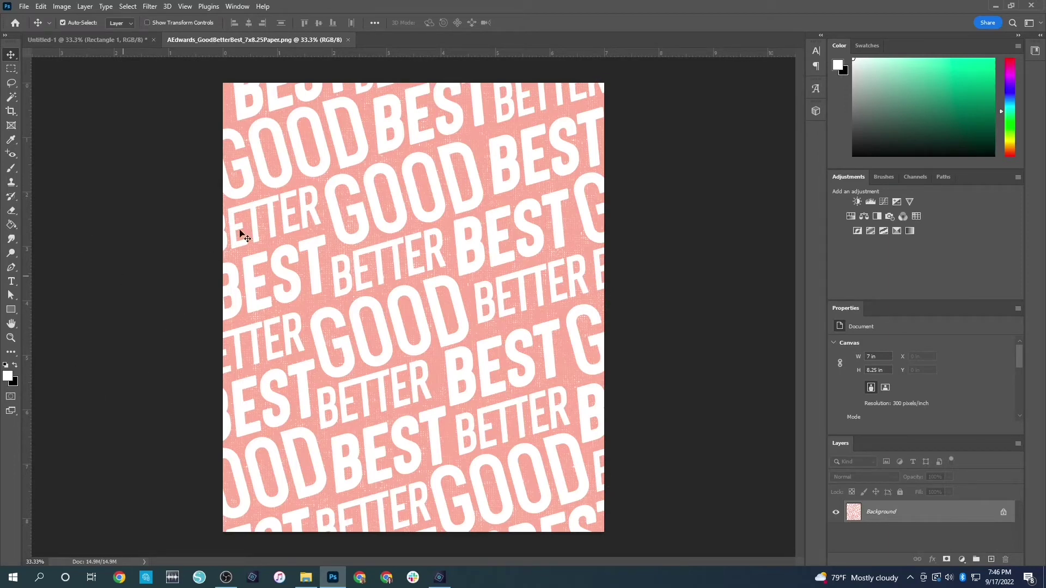
{"action": "left_click", "coordinate": [11, 312]}
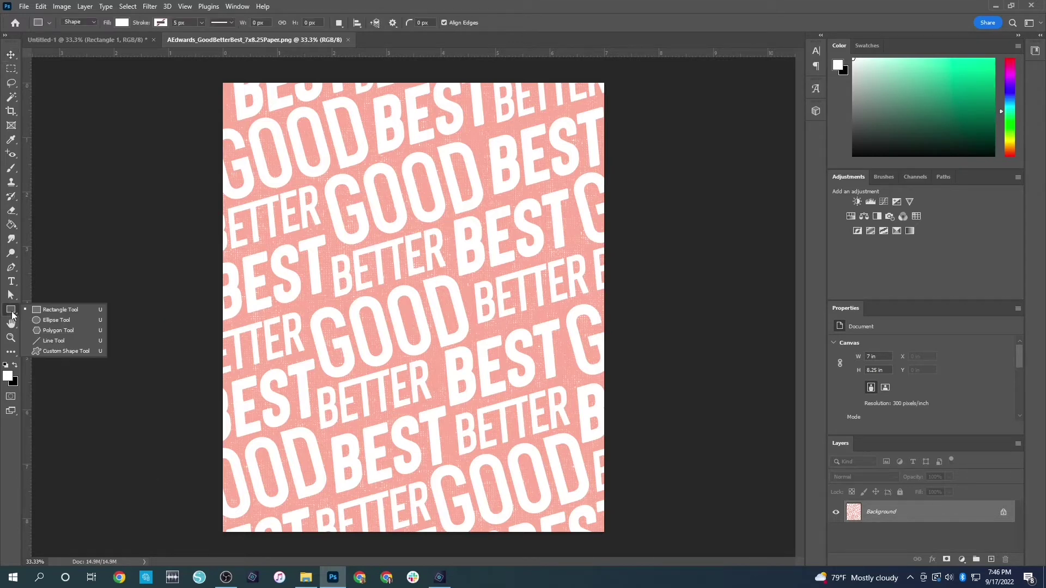
{"action": "left_click", "coordinate": [64, 309]}
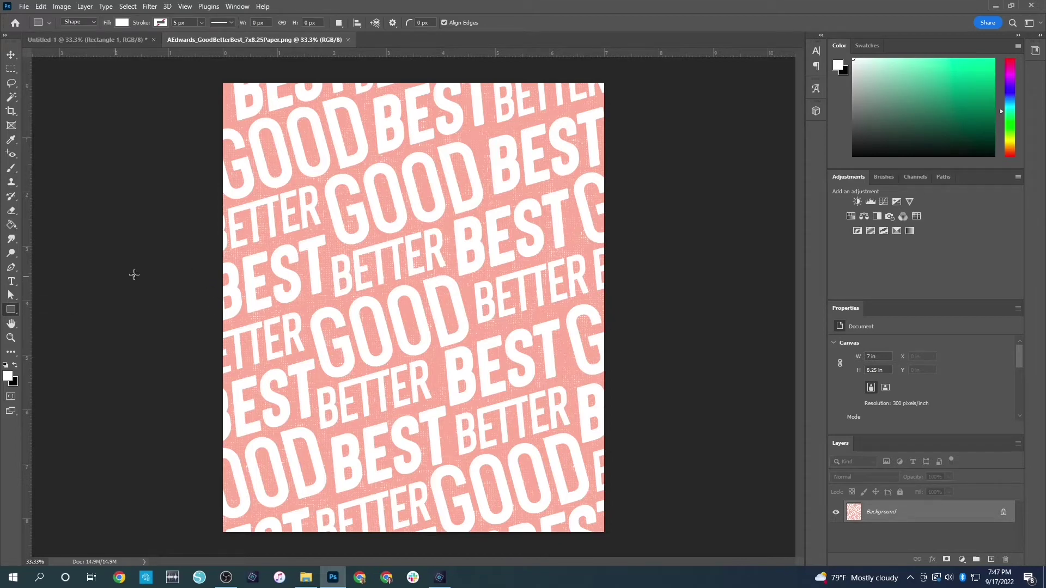
{"action": "left_click_drag", "start_coordinate": [133, 274], "coordinate": [718, 306]}
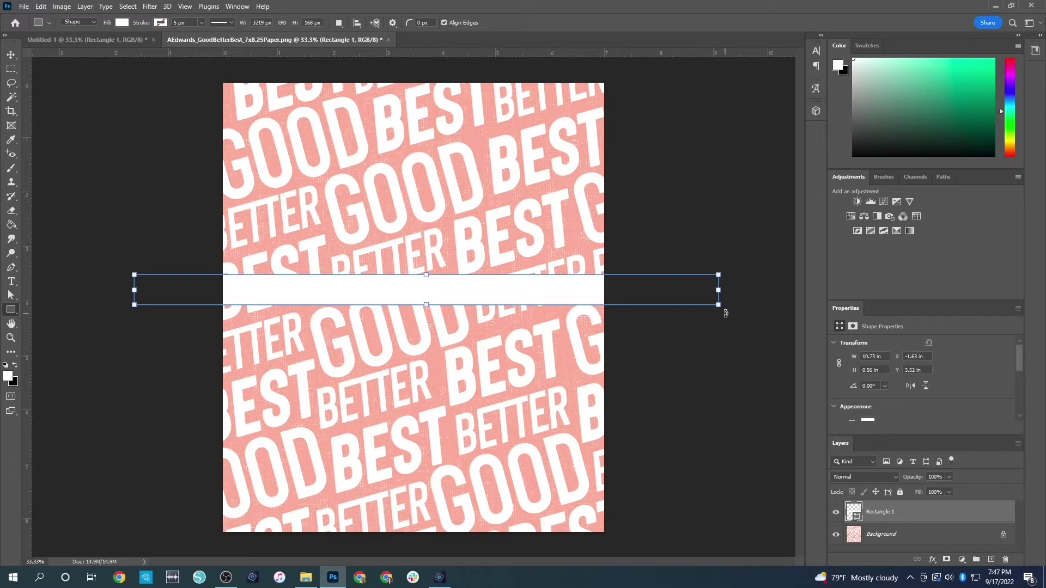
{"action": "key", "text": "Return"}
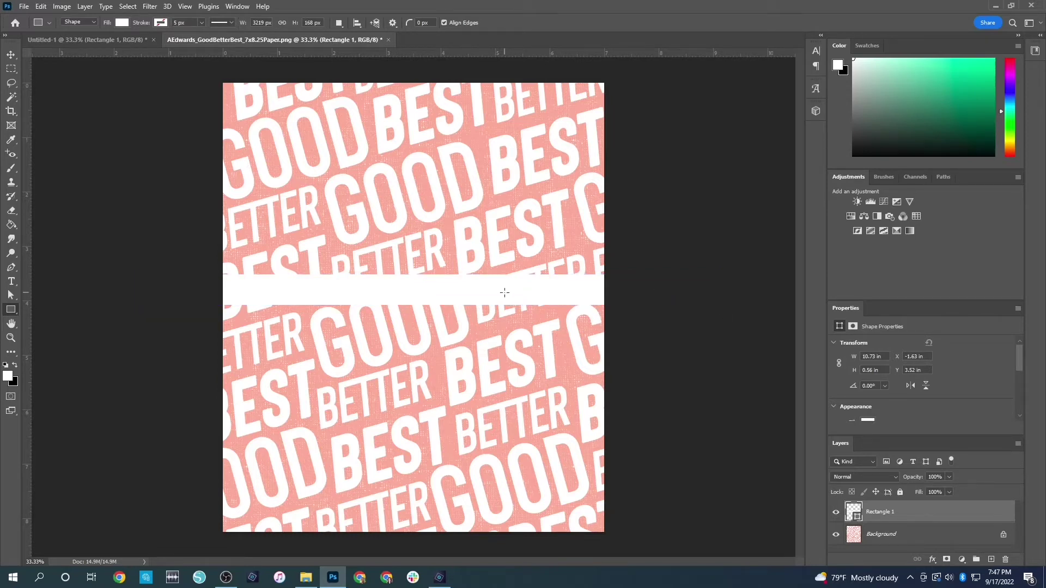
Rotate the white strip to about -17.61° and move it up so it crosses the paper diagonally below the upper GOOD BEST line.
{"action": "key", "text": "ctrl+t"}
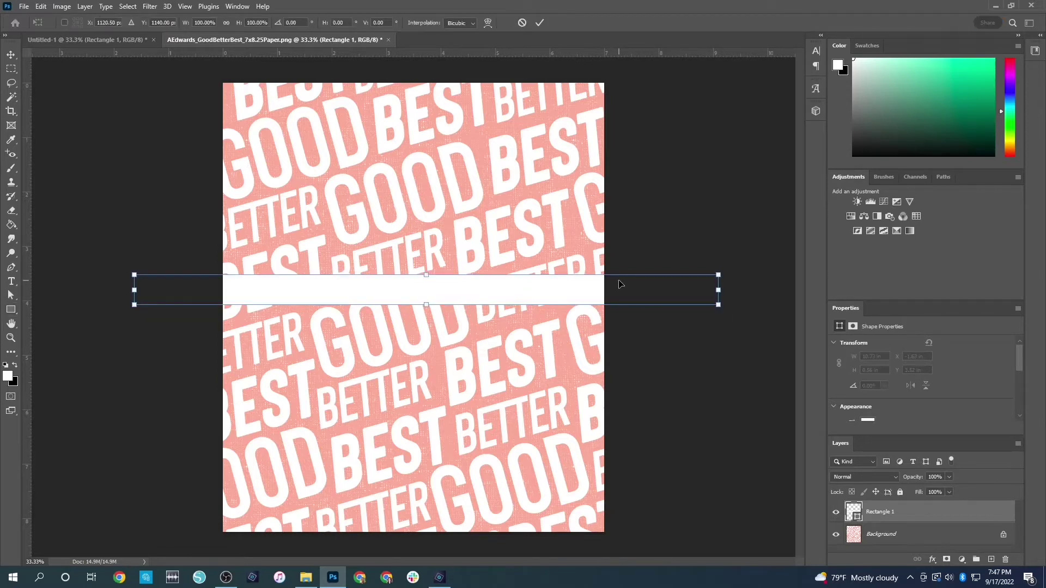
{"action": "left_click_drag", "start_coordinate": [729, 312], "coordinate": [716, 231]}
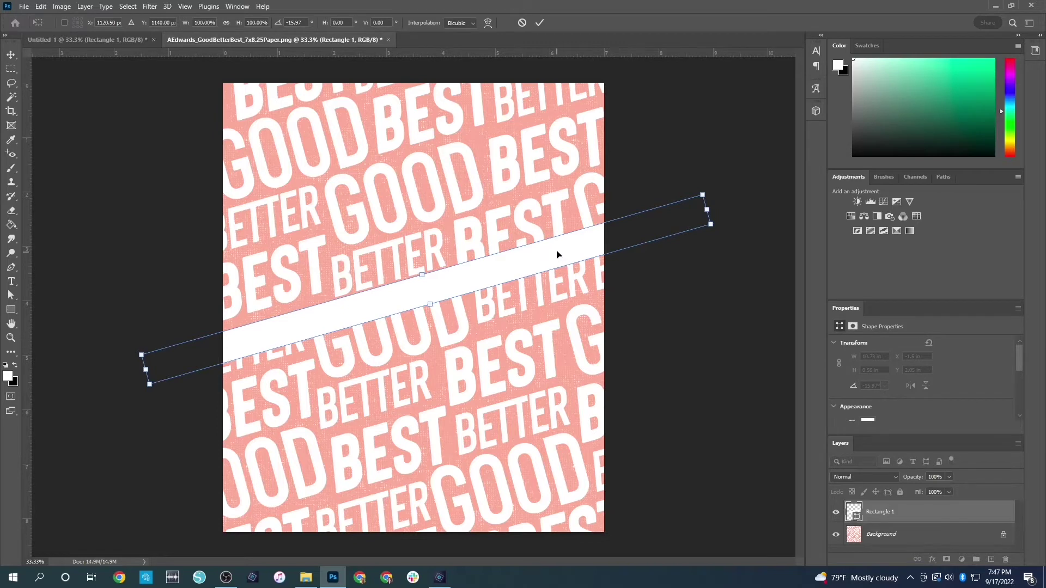
{"action": "left_click_drag", "start_coordinate": [556, 253], "coordinate": [563, 205]}
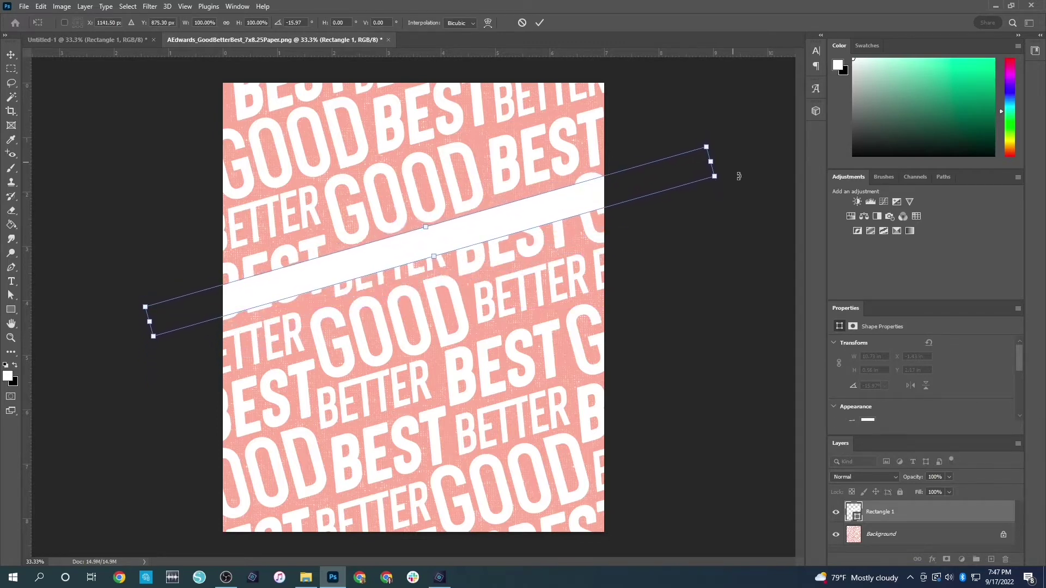
{"action": "left_click_drag", "start_coordinate": [737, 171], "coordinate": [740, 171]}
{"action": "left_click_drag", "start_coordinate": [519, 206], "coordinate": [520, 204]}
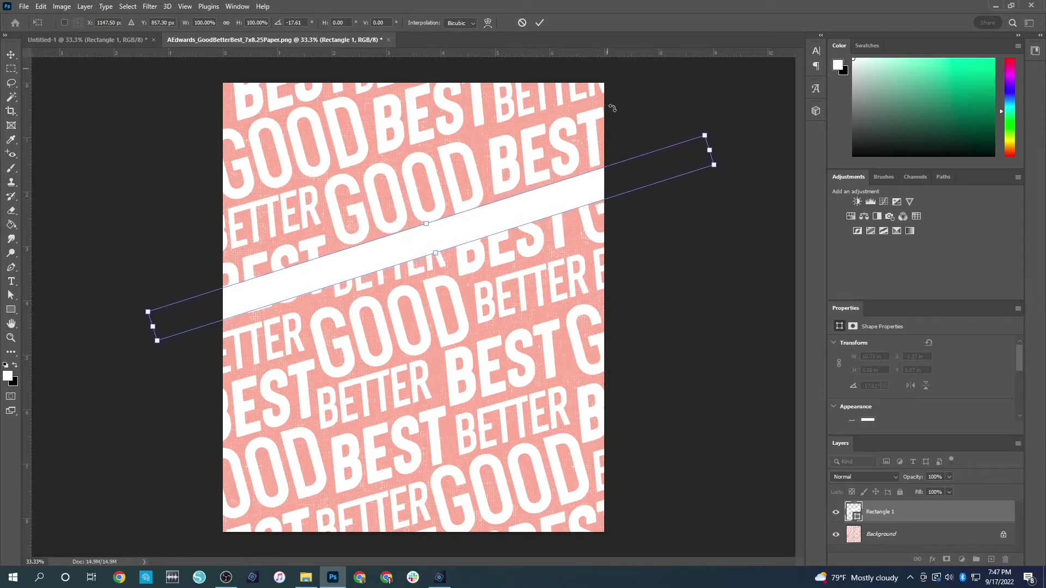
{"action": "key", "text": "Return"}
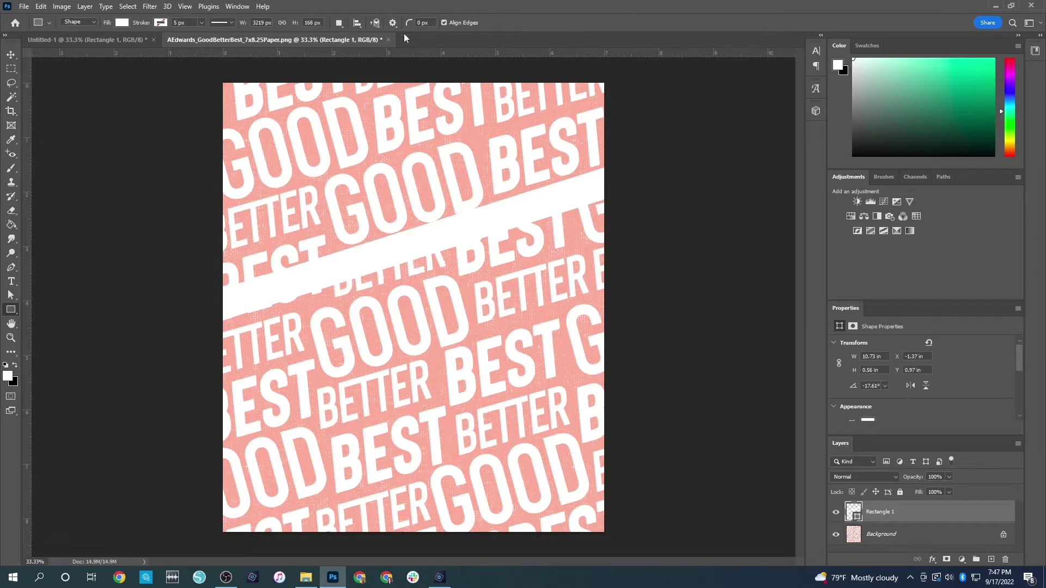
Change the diagonal strip's fill to purple and merge it into the patterned background layer.
{"action": "left_click", "coordinate": [11, 55]}
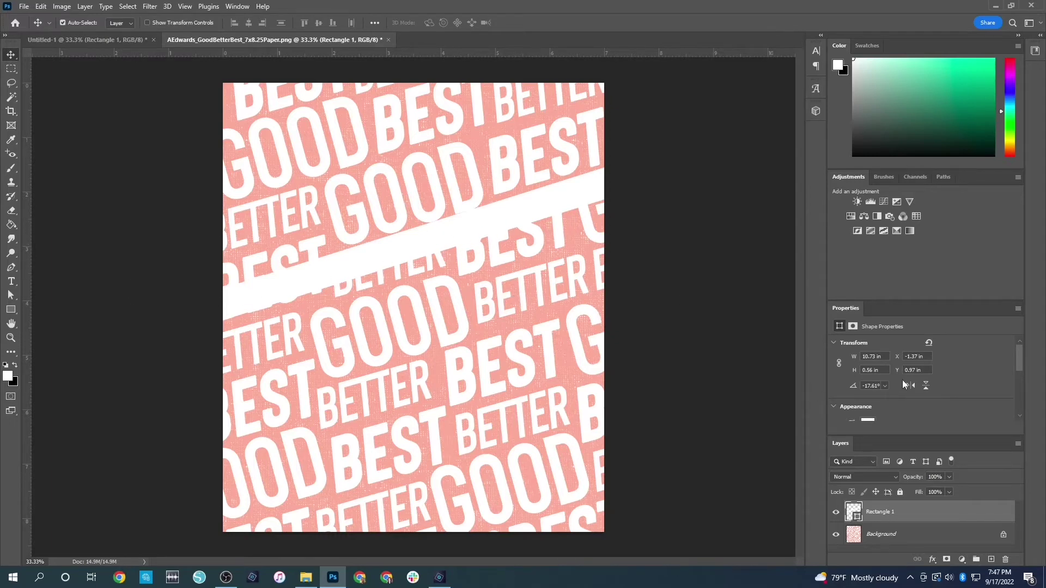
{"action": "scroll", "coordinate": [899, 385], "scroll_direction": "down", "scroll_amount": 1}
{"action": "scroll", "coordinate": [899, 385], "scroll_direction": "down", "scroll_amount": 1}
{"action": "left_click", "coordinate": [868, 378]}
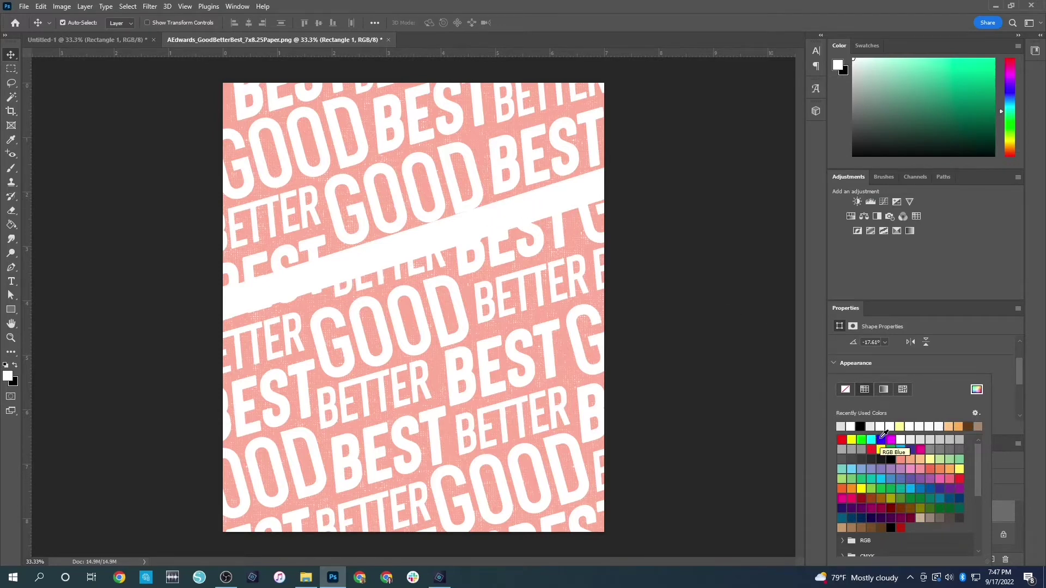
{"action": "left_click", "coordinate": [881, 469]}
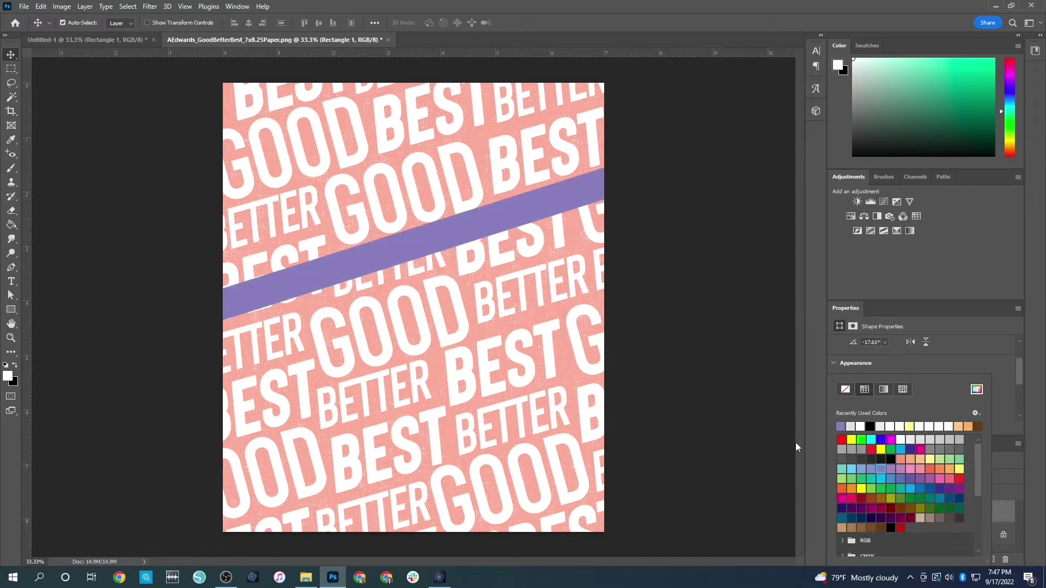
{"action": "left_click", "coordinate": [16, 60]}
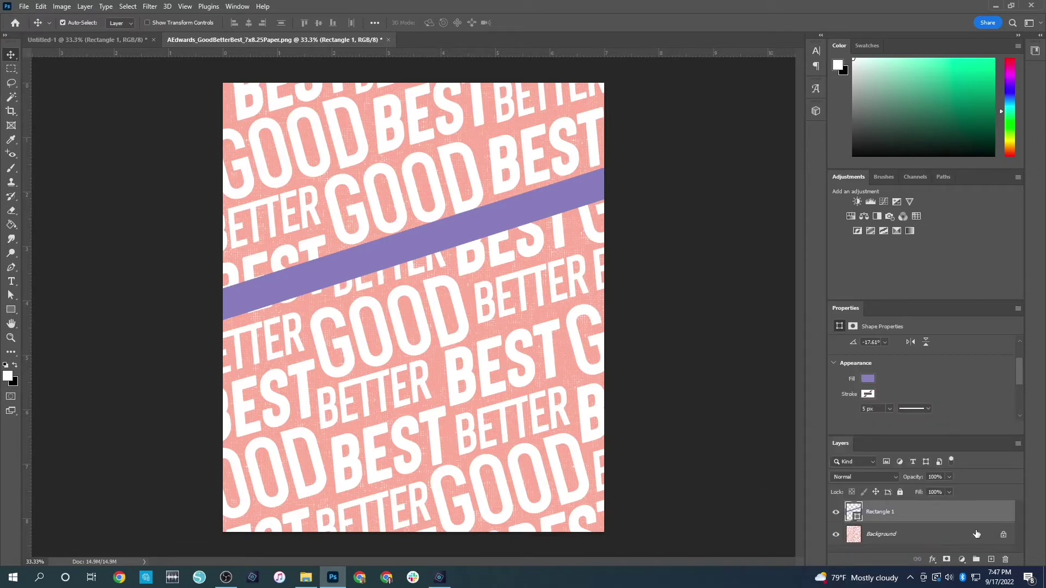
{"action": "key", "text": "ctrl"}
{"action": "key", "text": "Delete"}
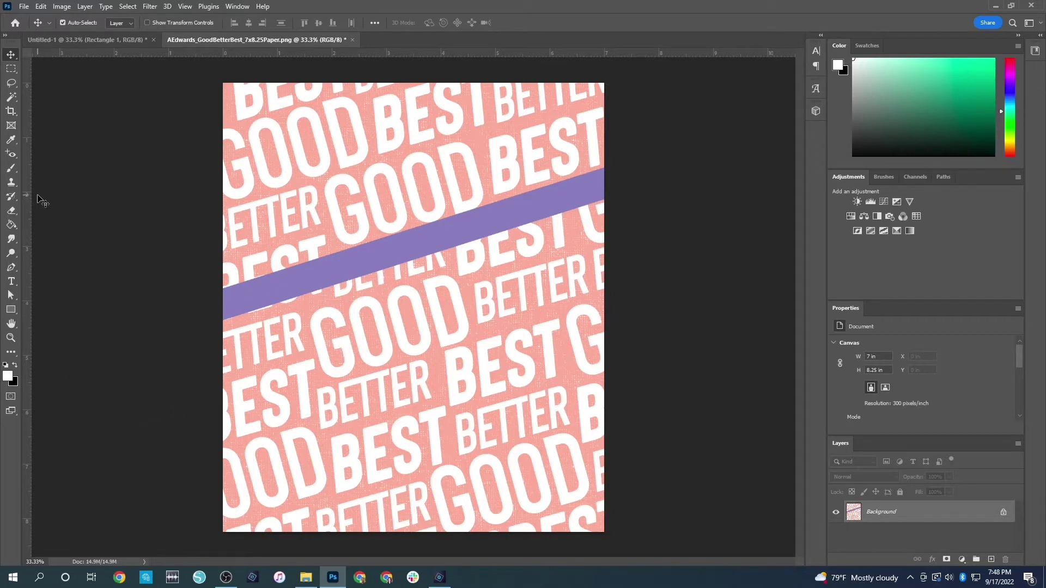
Select the purple strip with the Magic Wand, unlock the background layer and delete the strip's pixels.
{"action": "left_click", "coordinate": [9, 101]}
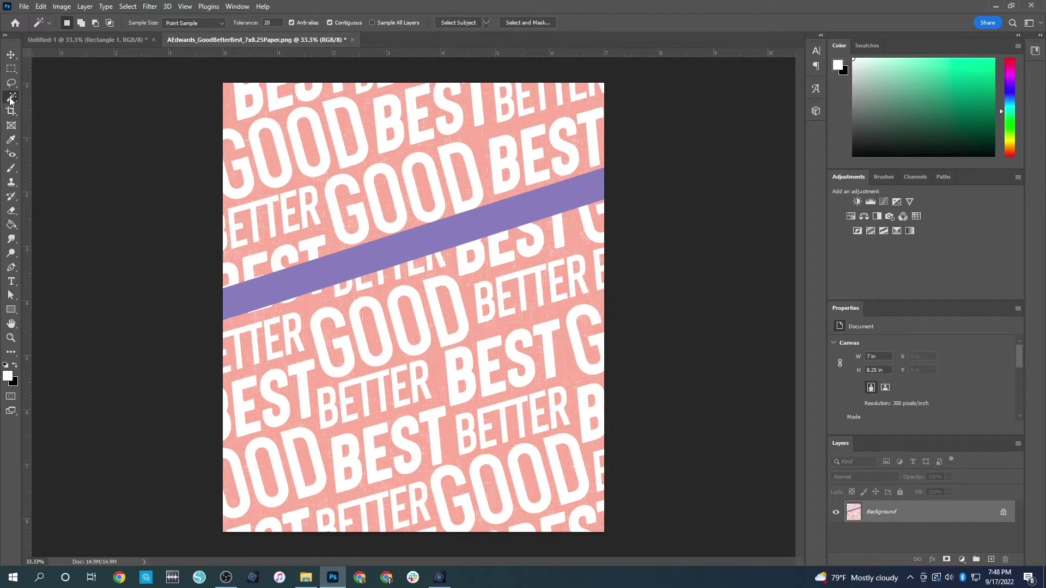
{"action": "left_click", "coordinate": [396, 250]}
{"action": "left_click", "coordinate": [1002, 513]}
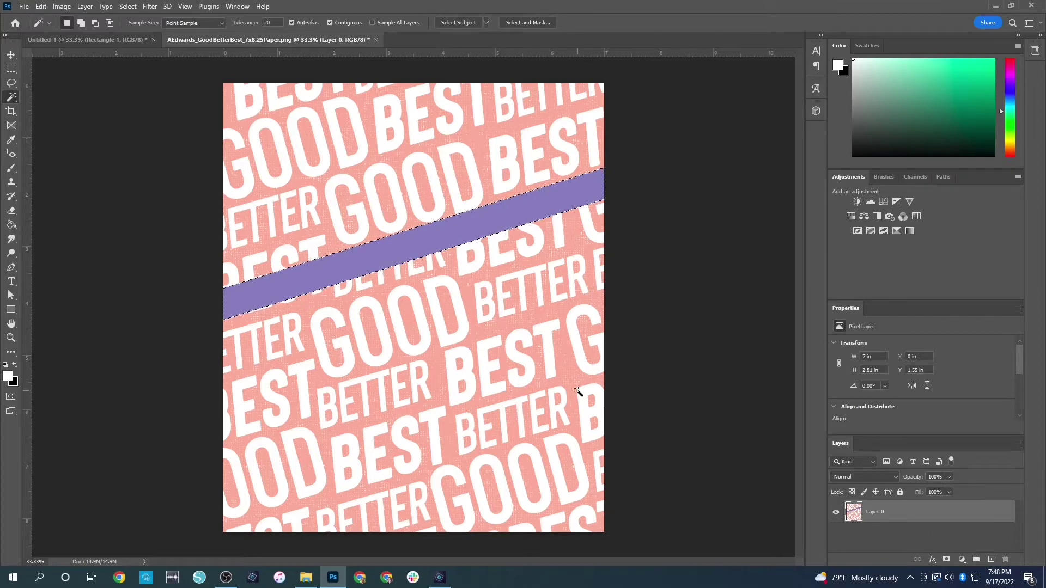
{"action": "key", "text": "Delete"}
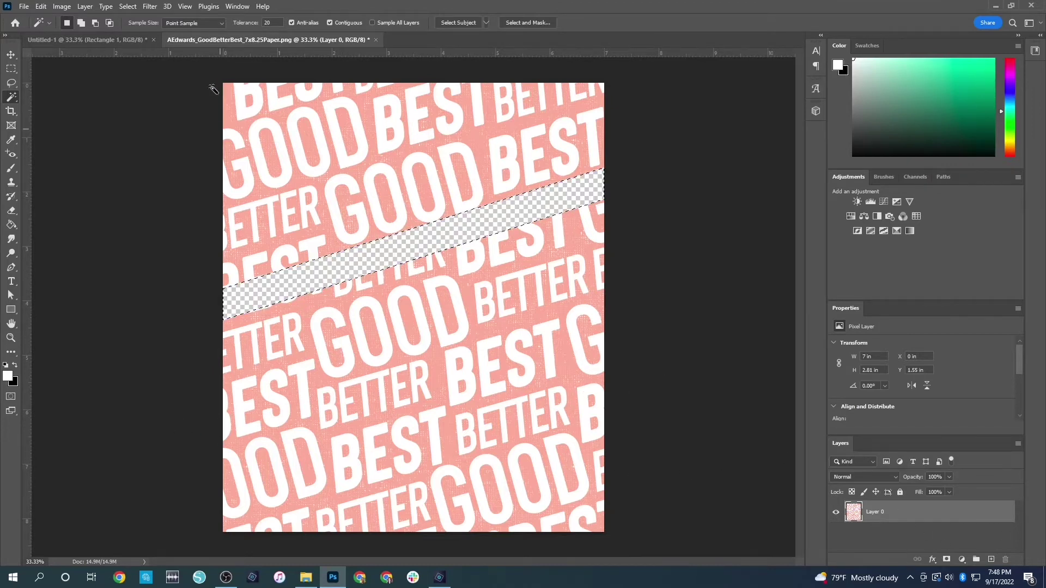
Clear the selection and erase all the patterned paper below the diagonal gap with the Eraser at size 500.
{"action": "key", "text": "v"}
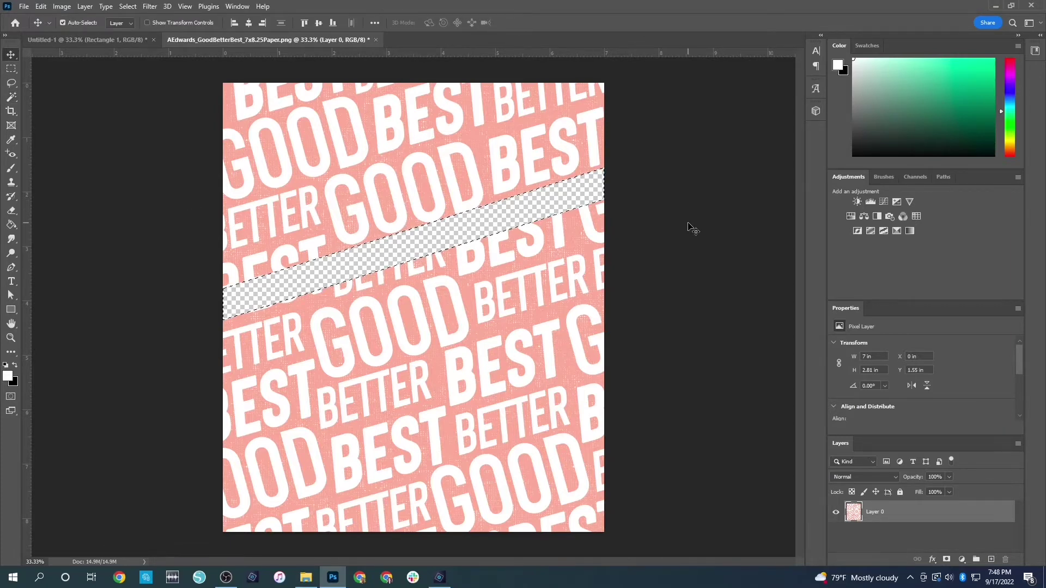
{"action": "key", "text": "ctrl"}
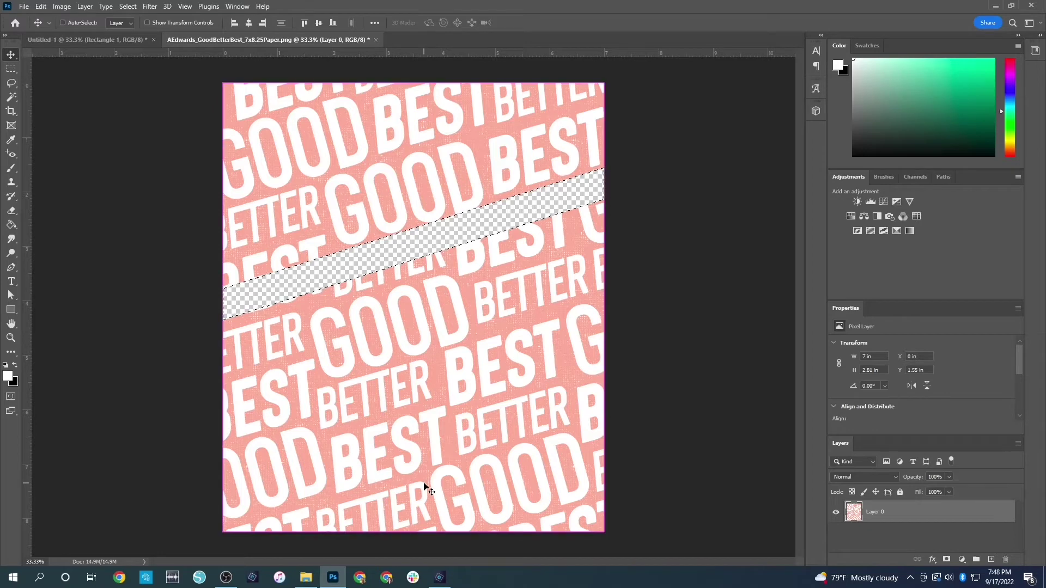
{"action": "key", "text": "ctrl+d"}
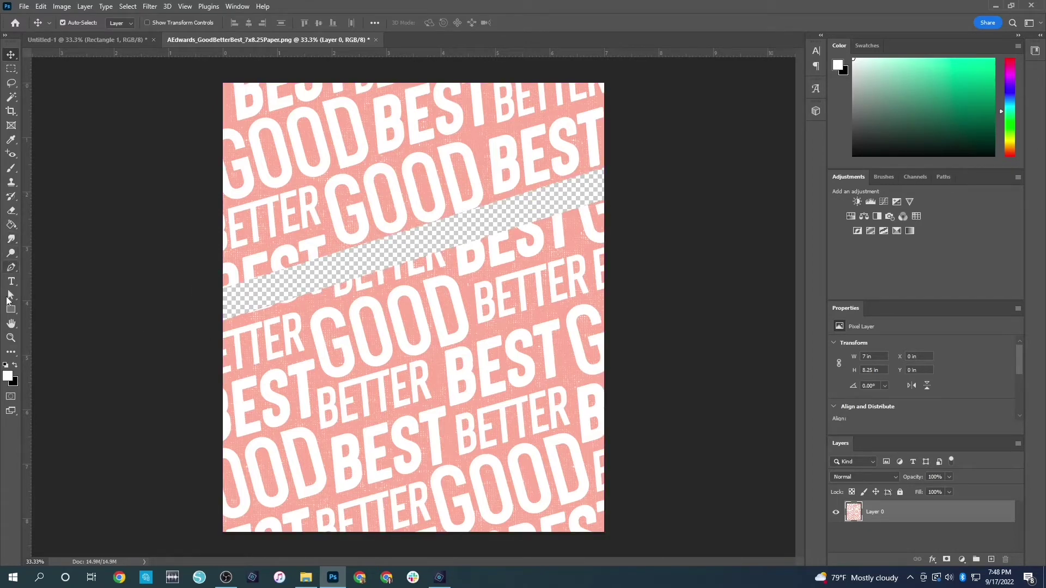
{"action": "left_click", "coordinate": [11, 210]}
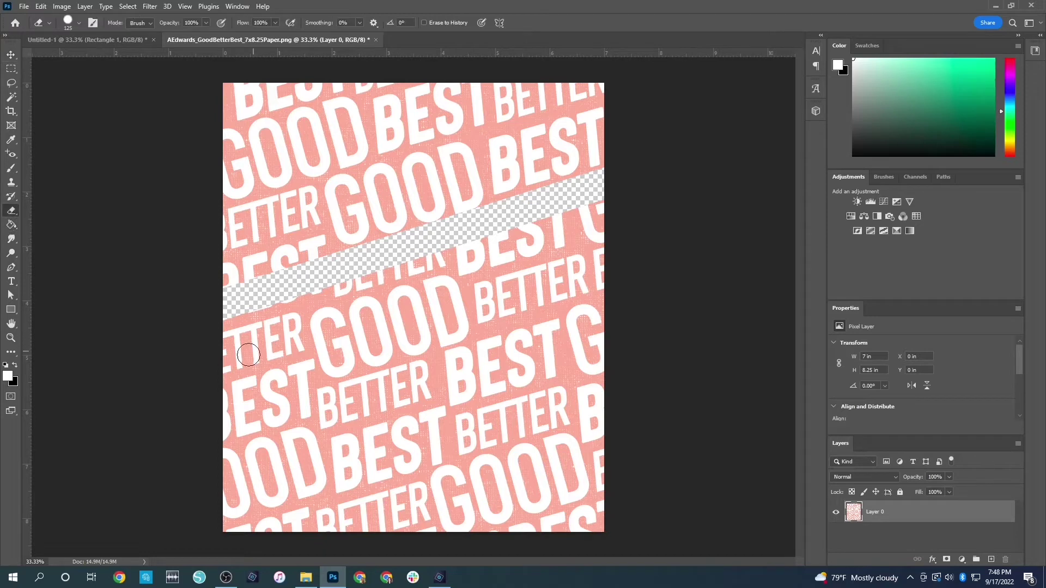
{"action": "key", "text": "bracketright"}
{"action": "key", "text": "bracketright"}
{"action": "key", "text": "bracketright"}
{"action": "key", "text": "bracketright"}
{"action": "key", "text": "bracketright"}
{"action": "key", "text": "bracketright"}
{"action": "key", "text": "bracketright"}
{"action": "key", "text": "bracketright"}
{"action": "key", "text": "bracketright"}
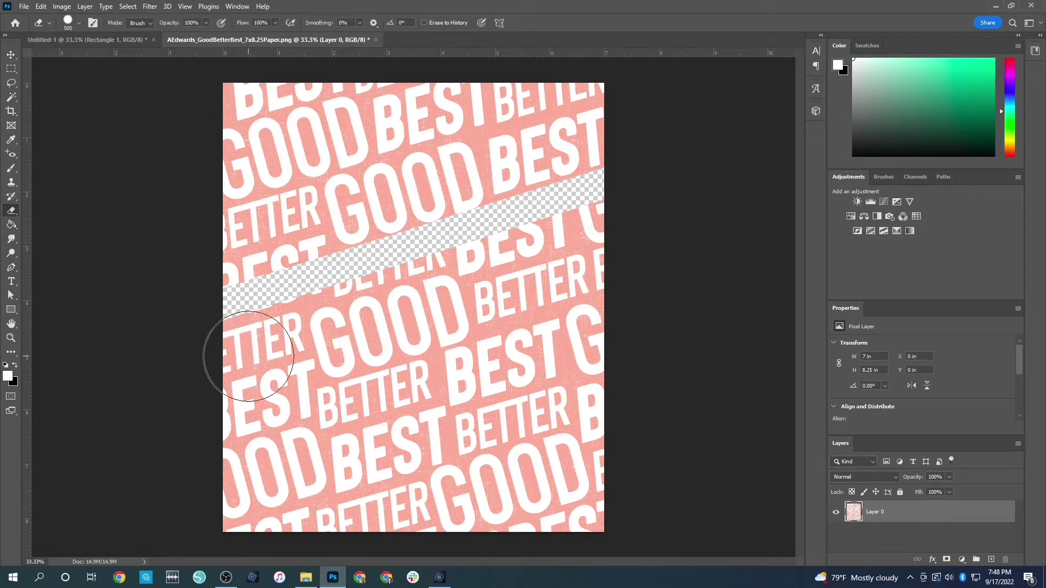
{"action": "mouse_move", "coordinate": [250, 377]}
{"action": "left_mouse_down"}
{"action": "mouse_move", "coordinate": [280, 338]}
{"action": "mouse_move", "coordinate": [435, 318]}
{"action": "mouse_move", "coordinate": [563, 257]}
{"action": "mouse_move", "coordinate": [593, 278]}
{"action": "left_mouse_up"}
{"action": "mouse_move", "coordinate": [633, 333]}
{"action": "left_mouse_down"}
{"action": "mouse_move", "coordinate": [303, 444]}
{"action": "mouse_move", "coordinate": [289, 502]}
{"action": "mouse_move", "coordinate": [631, 486]}
{"action": "left_mouse_up"}
Copy the remaining upper paper piece into Untitled-1 and place it at X 4 in, Y 0 in, beside the grey rectangle.
{"action": "left_click", "coordinate": [11, 55]}
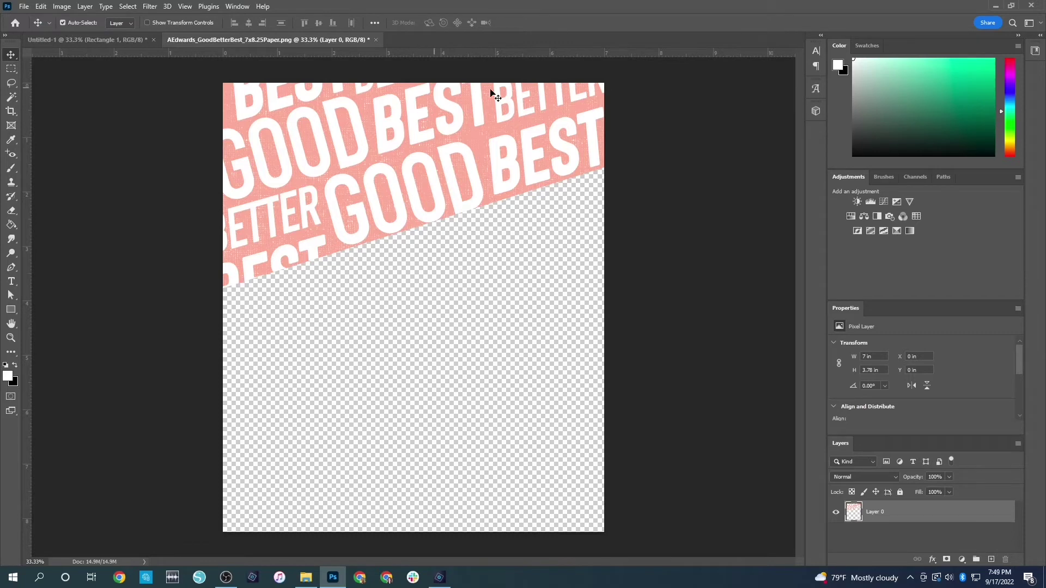
{"action": "key", "text": "ctrl"}
{"action": "key", "text": "ctrl+a"}
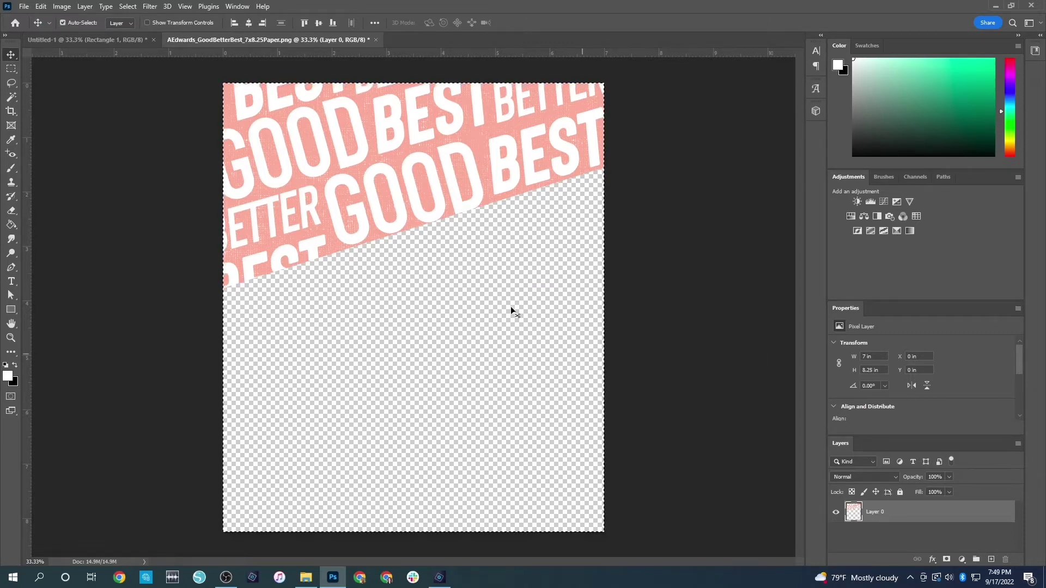
{"action": "left_click_drag", "start_coordinate": [511, 307], "coordinate": [553, 265]}
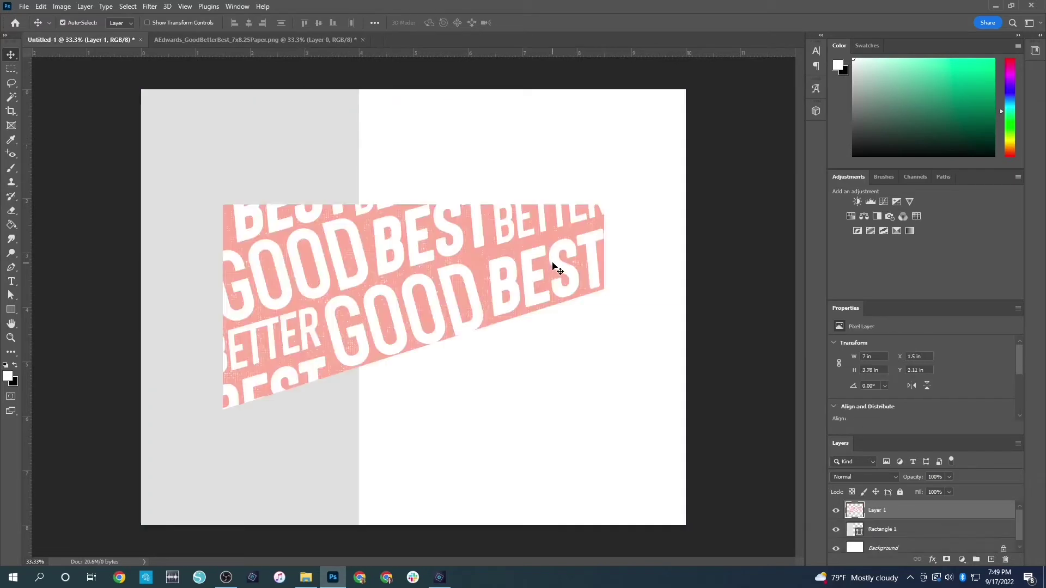
{"action": "left_click_drag", "start_coordinate": [397, 296], "coordinate": [560, 165]}
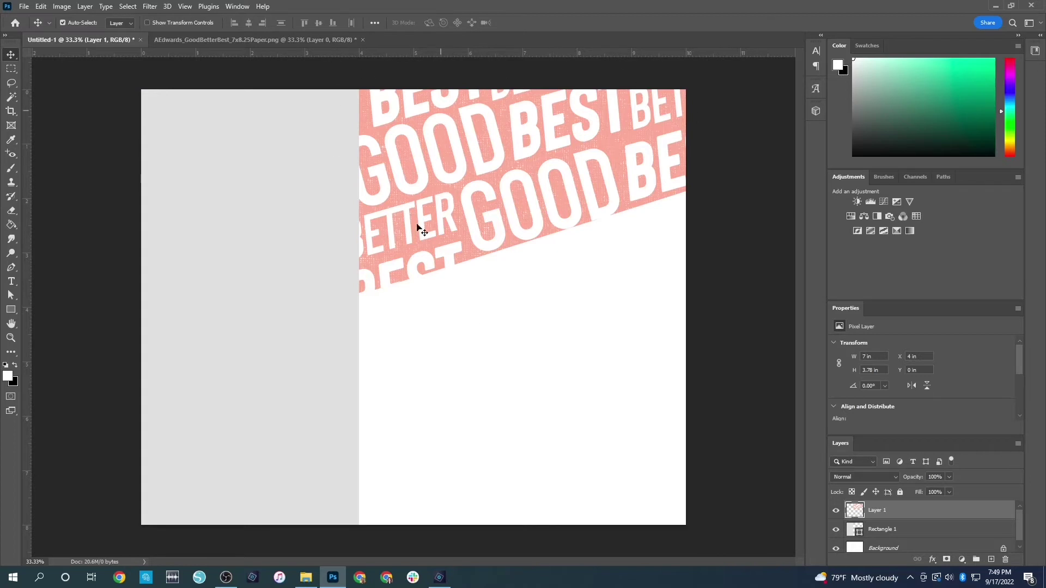
Close the patterned paper document without saving and open the five PleatherPennantFlag images, GoodFun through SoGood.
{"action": "left_click", "coordinate": [362, 41]}
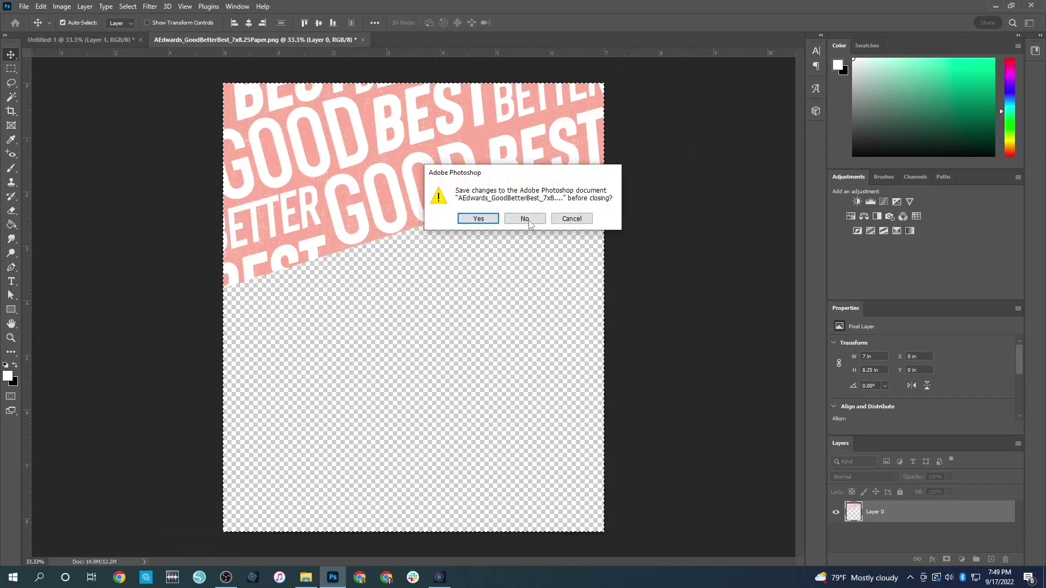
{"action": "left_click", "coordinate": [525, 219]}
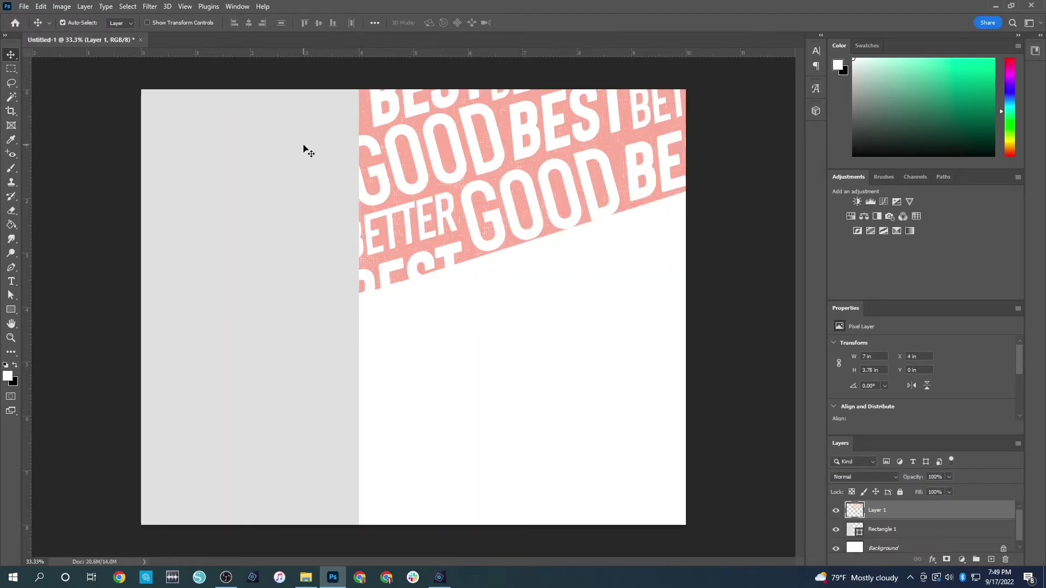
{"action": "key", "text": "ctrl+o"}
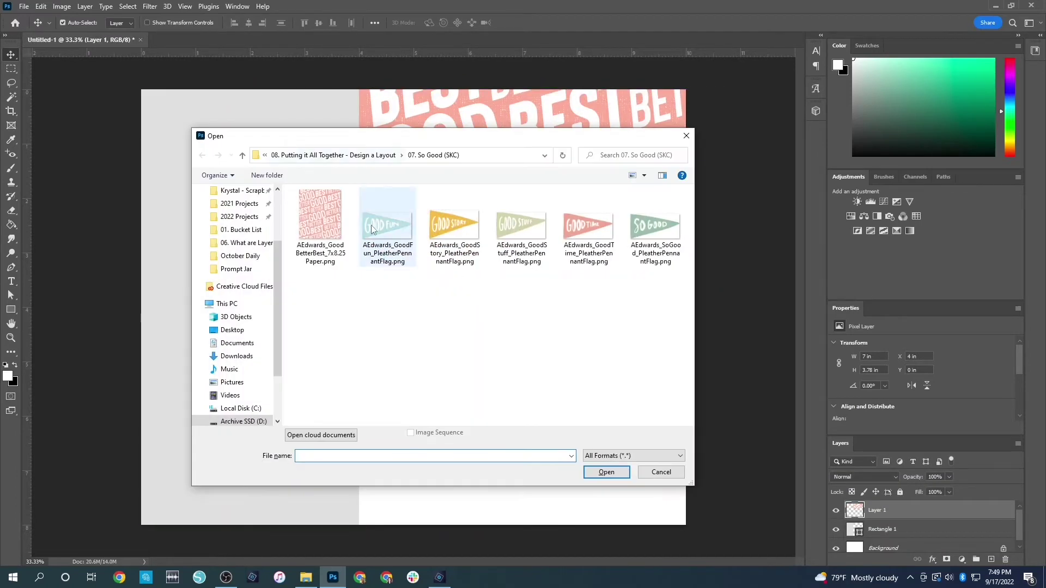
{"action": "left_click", "coordinate": [387, 226]}
{"action": "left_click", "coordinate": [652, 227], "text": "shift"}
{"action": "key", "text": "Return"}
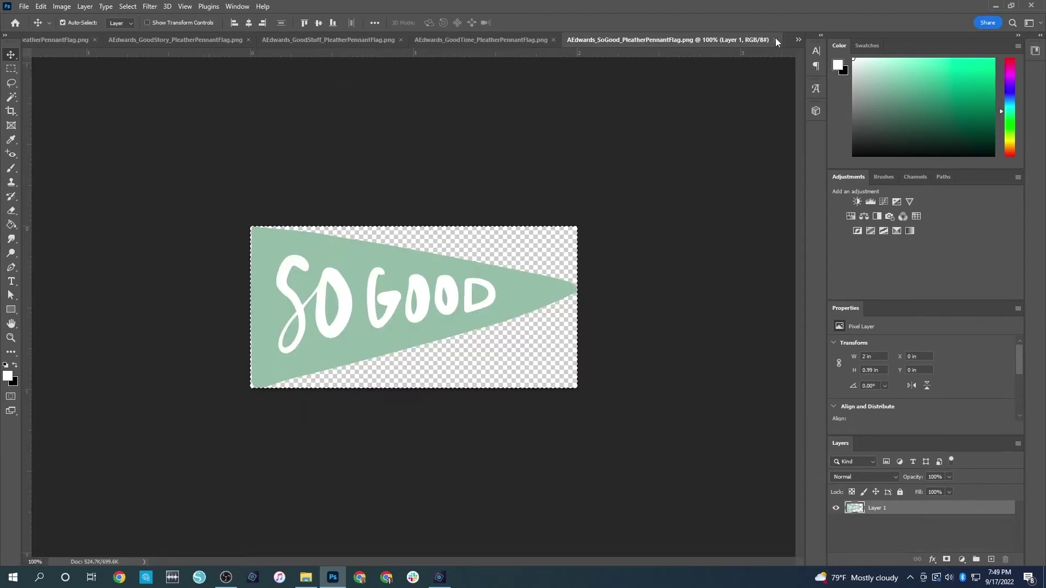
Copy the SO GOOD pennant into the layout, close its image and place the pennant at X 4.13 in, Y 3.87 in.
{"action": "key", "text": "ctrl+shift+Tab"}
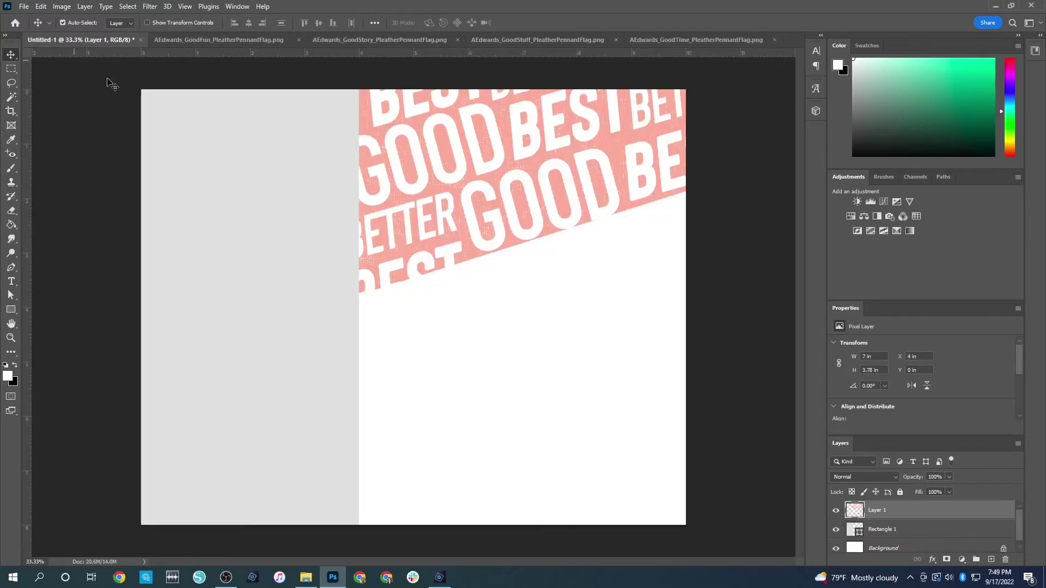
{"action": "left_click", "coordinate": [60, 40]}
{"action": "key", "text": "ctrl+v"}
{"action": "mouse_move", "coordinate": [426, 314]}
{"action": "left_mouse_down"}
{"action": "mouse_move", "coordinate": [439, 321]}
{"action": "mouse_move", "coordinate": [407, 321]}
{"action": "left_mouse_up"}
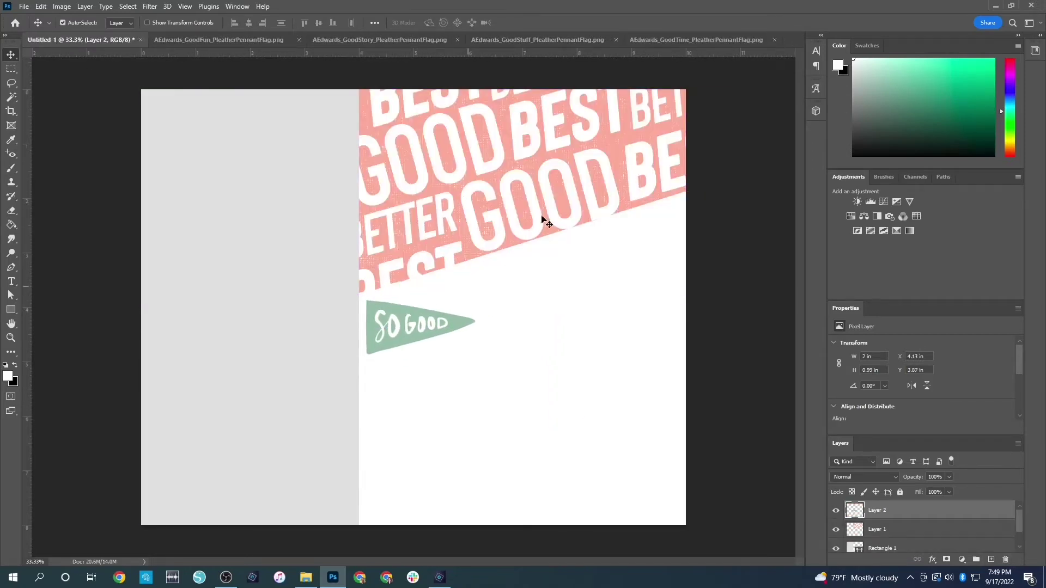
Copy the GOOD FUN pennant into the layout at X 4.13 in, Y 5.13 in, closing its source image.
{"action": "left_click", "coordinate": [217, 37]}
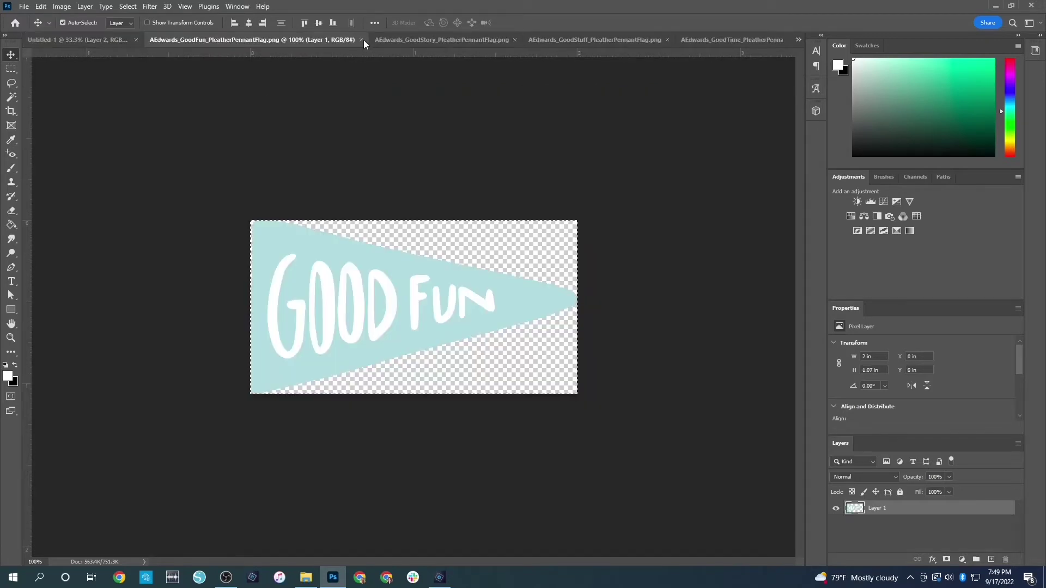
{"action": "left_click", "coordinate": [361, 40]}
{"action": "key", "text": "ctrl+v"}
{"action": "left_click_drag", "start_coordinate": [398, 307], "coordinate": [410, 382]}
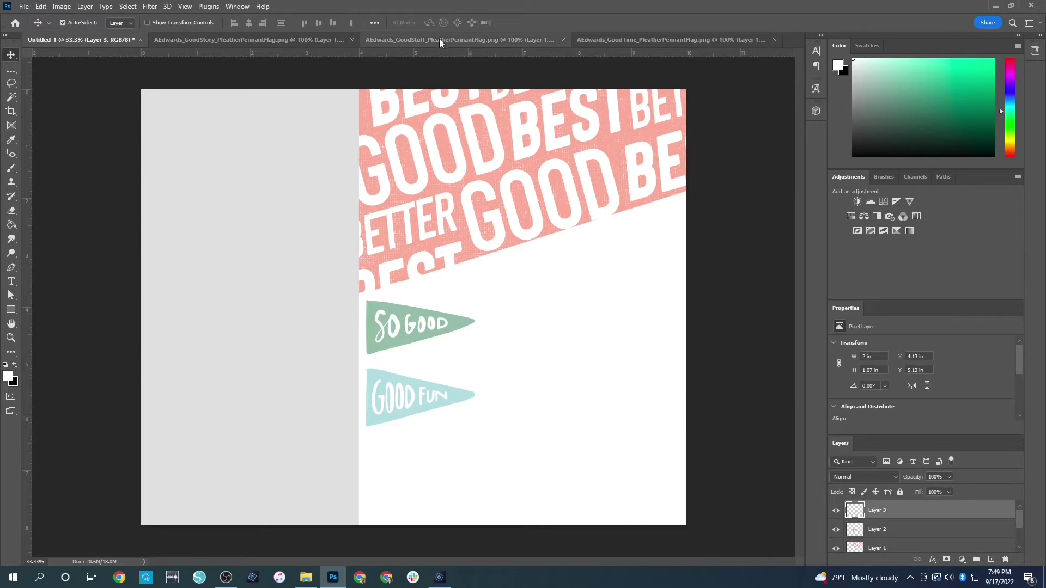
Copy the GOOD STORY pennant into the layout below GOOD FUN, aligned with the other pennants, and close its source image.
{"action": "left_click", "coordinate": [272, 39]}
{"action": "key", "text": "ctrl+a"}
{"action": "key", "text": "ctrl+c"}
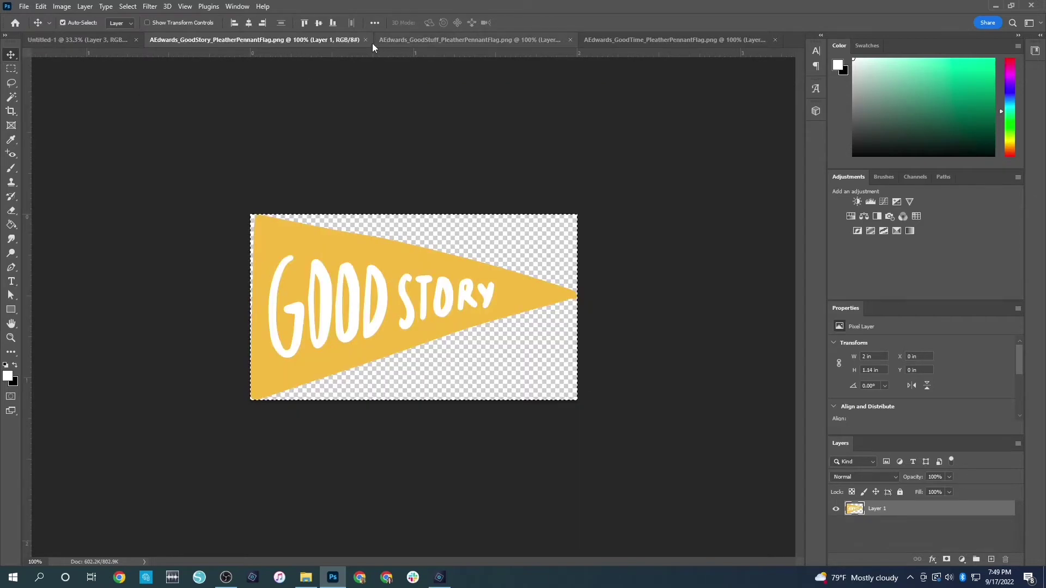
{"action": "left_click", "coordinate": [365, 40]}
{"action": "key", "text": "ctrl+v"}
{"action": "left_click_drag", "start_coordinate": [404, 309], "coordinate": [408, 463]}
Move GOOD FUN to Y 5.29 in and SO GOOD to Y 4.2 in, and raise the patterned paper to Y -0.92 in.
{"action": "left_click_drag", "start_coordinate": [396, 397], "coordinate": [396, 406]}
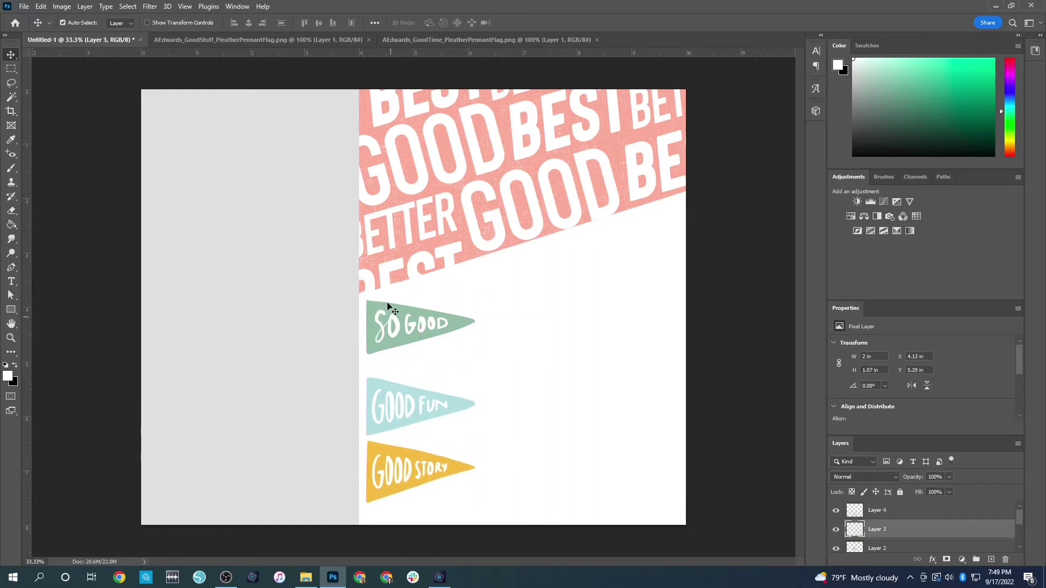
{"action": "left_click_drag", "start_coordinate": [385, 303], "coordinate": [388, 329]}
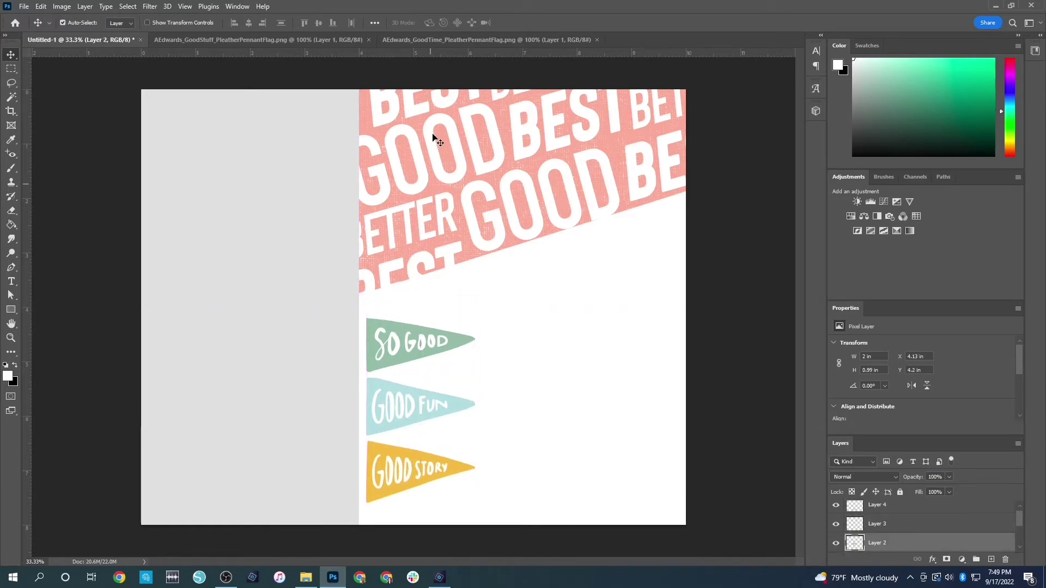
{"action": "left_click_drag", "start_coordinate": [430, 228], "coordinate": [425, 171]}
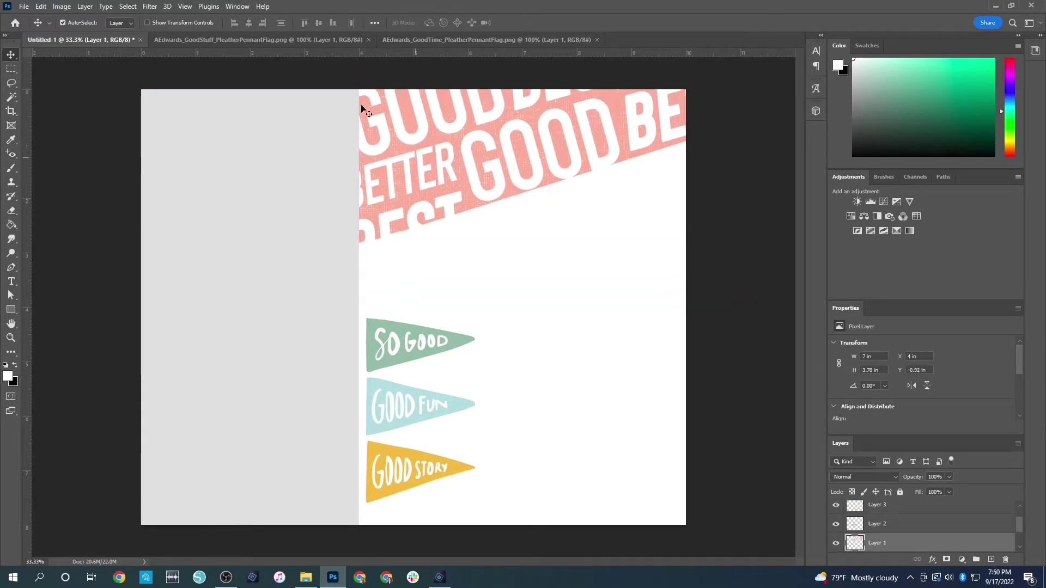
Copy the GOOD STUFF pennant into the layout above SO GOOD at X 4.13 in, Y 3 in, closing its source image.
{"action": "left_click", "coordinate": [206, 42]}
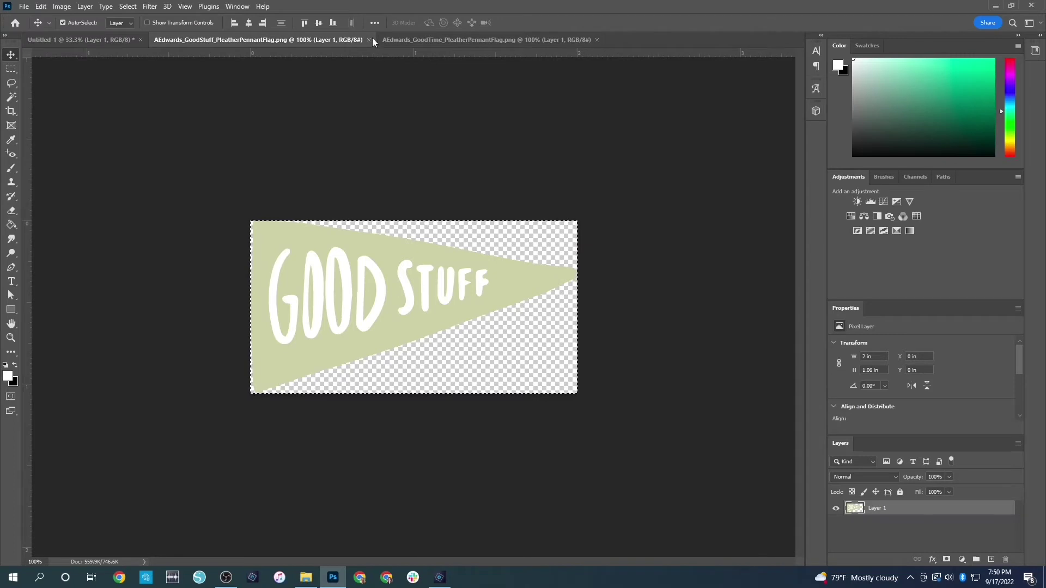
{"action": "left_click", "coordinate": [369, 40]}
{"action": "key", "text": "ctrl+v"}
{"action": "left_click_drag", "start_coordinate": [384, 306], "coordinate": [390, 278]}
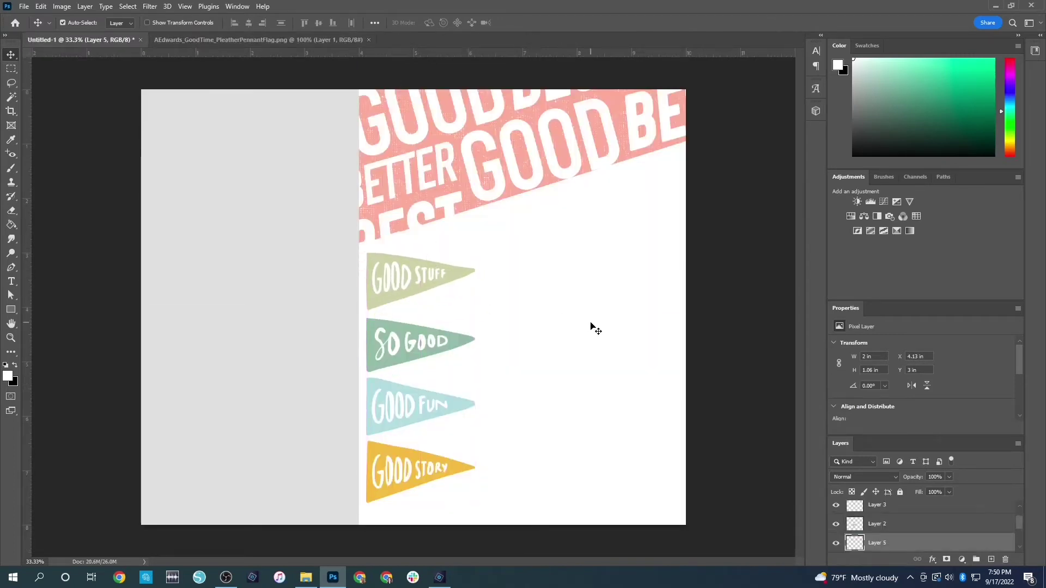
Copy the GOOD TIME pennant into the layout at X 6.79 in, Y 6.16 in, and close its source image.
{"action": "left_click", "coordinate": [259, 40]}
{"action": "key", "text": "ctrl+a"}
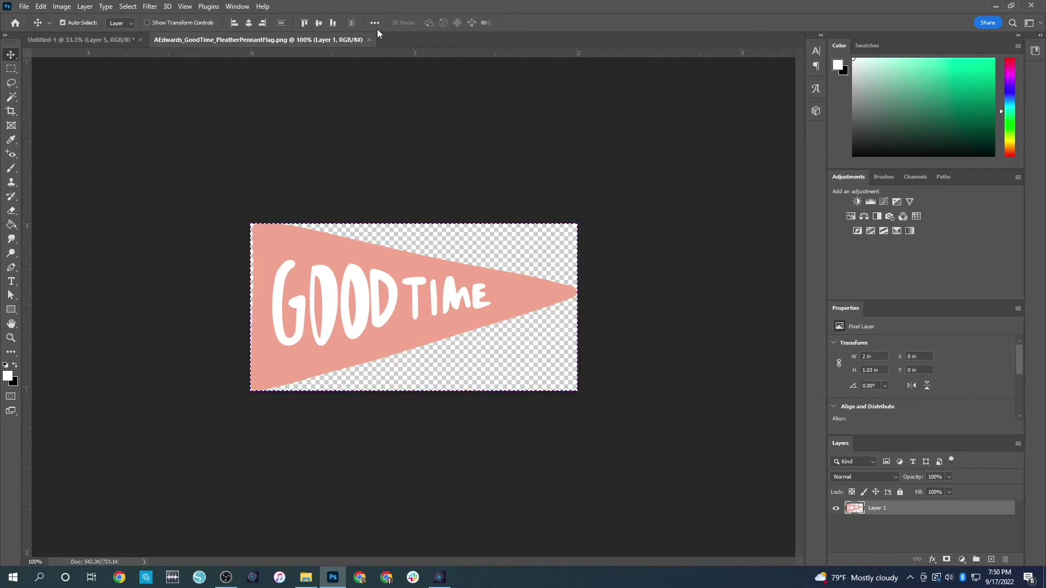
{"action": "left_click", "coordinate": [368, 39]}
{"action": "key", "text": "ctrl+v"}
{"action": "left_click_drag", "start_coordinate": [424, 306], "coordinate": [580, 441]}
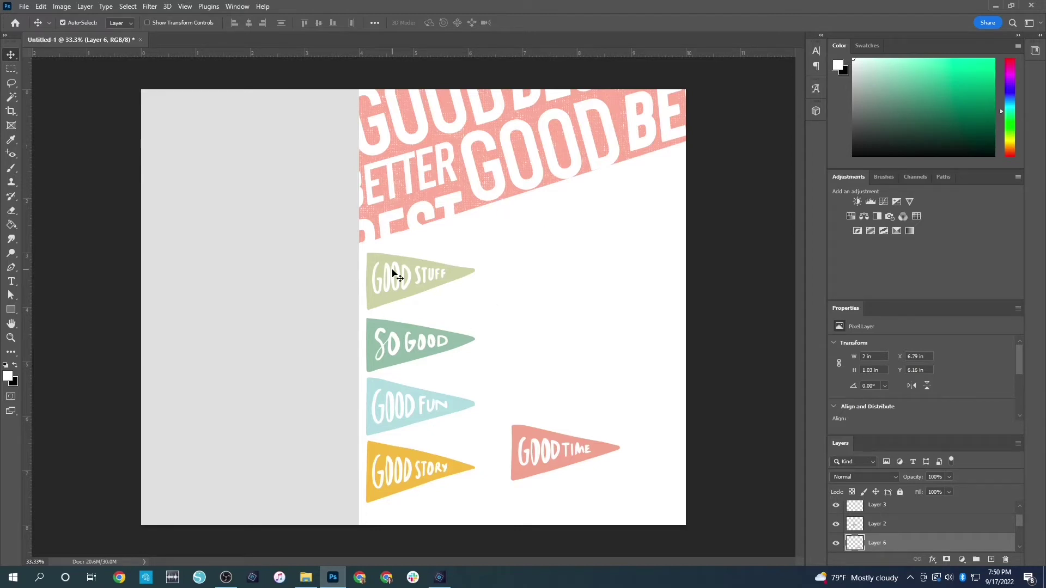
Delete the GOOD STUFF and GOOD FUN pennants from the layout.
{"action": "key", "text": "Delete"}
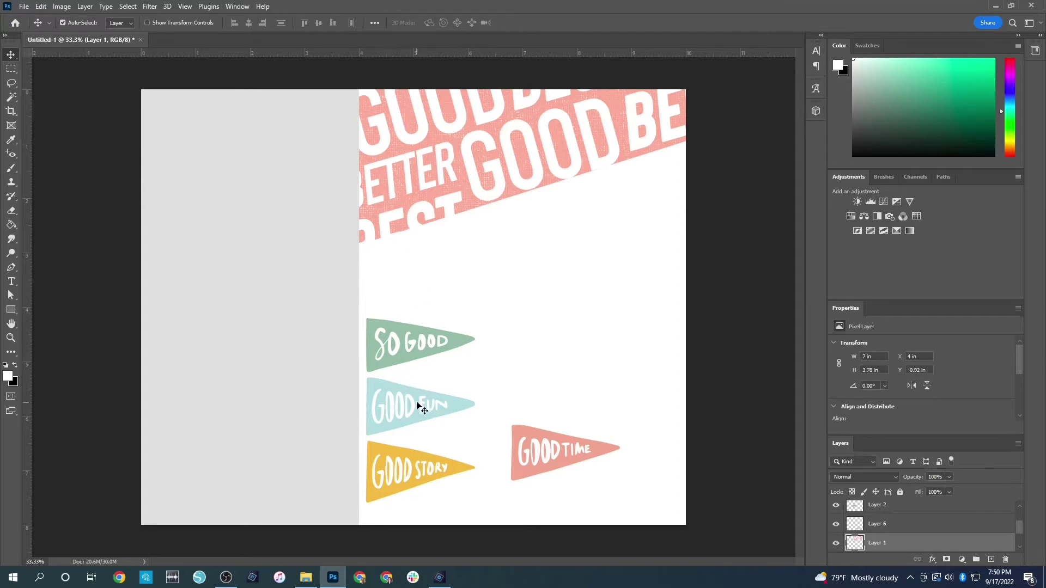
{"action": "left_click", "coordinate": [419, 422]}
{"action": "key", "text": "Delete"}
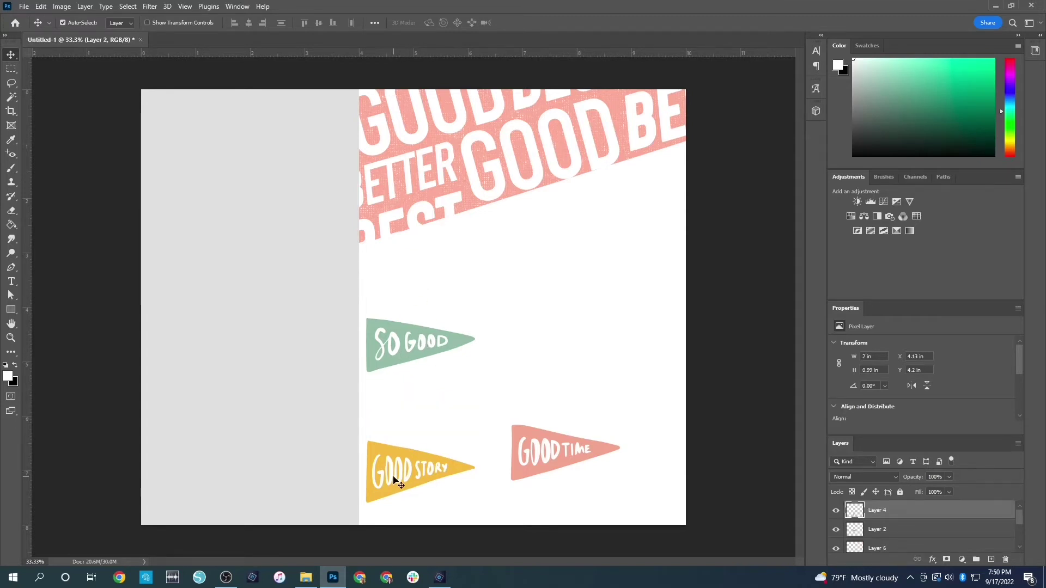
Stack GOOD STORY at Y 5.4 in and GOOD TIME beneath it under SO GOOD, and lower the patterned paper to the page's top edge.
{"action": "left_click_drag", "start_coordinate": [398, 481], "coordinate": [391, 416]}
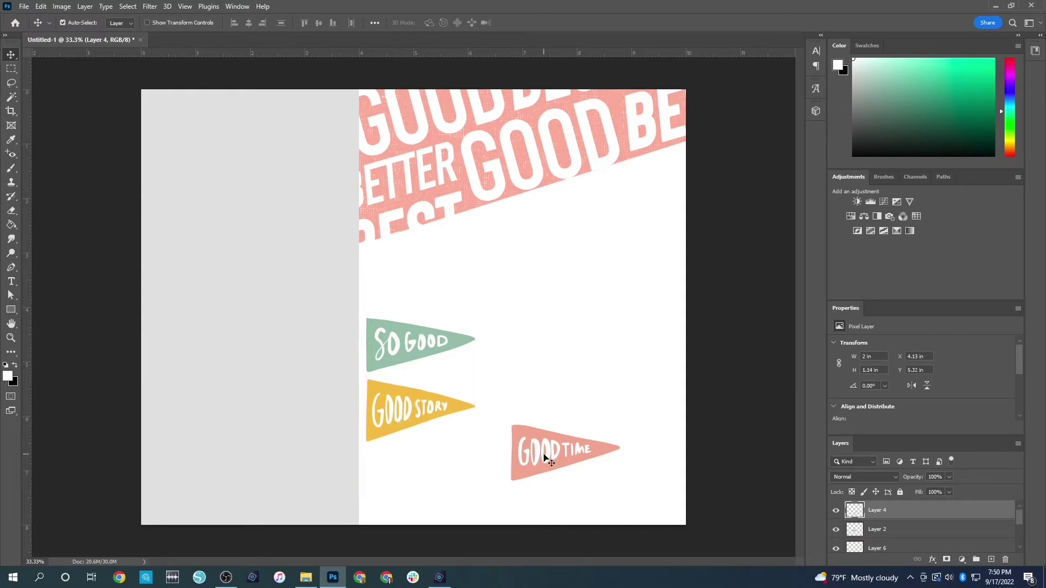
{"action": "left_click_drag", "start_coordinate": [539, 462], "coordinate": [401, 486]}
{"action": "left_click_drag", "start_coordinate": [395, 417], "coordinate": [395, 422]}
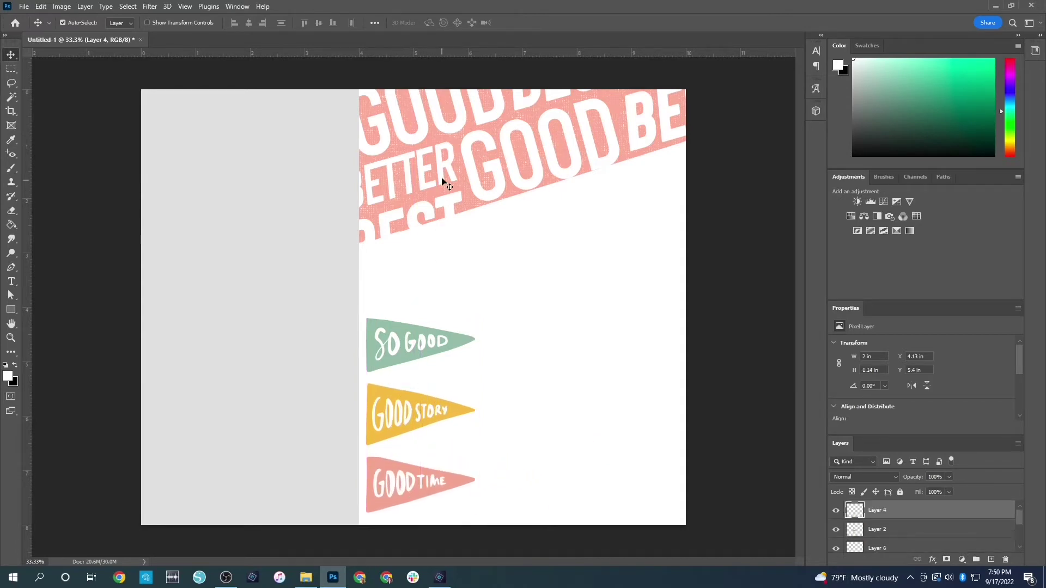
{"action": "left_click_drag", "start_coordinate": [441, 178], "coordinate": [444, 231]}
{"action": "left_click", "coordinate": [712, 354]}
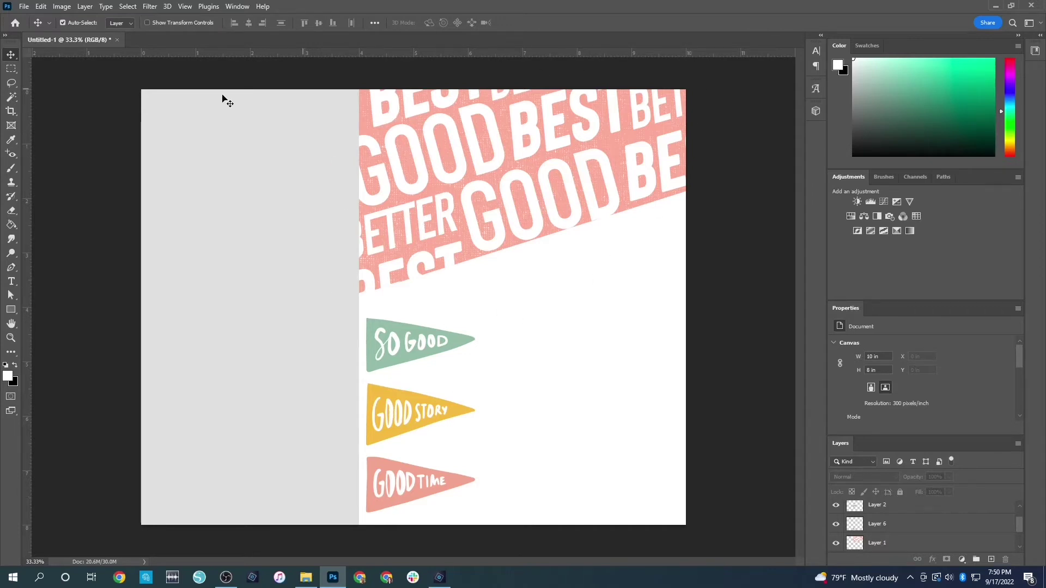
Rename the grey rectangle's layer as PHOTO and deselect it.
{"action": "left_click", "coordinate": [288, 311]}
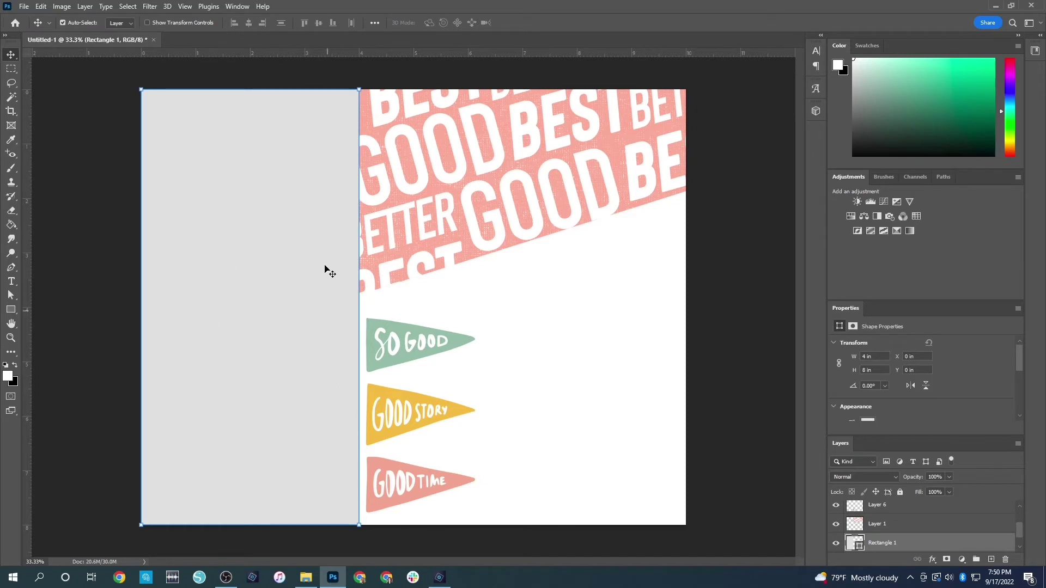
{"action": "double_click", "coordinate": [882, 544]}
{"action": "type", "text": "PHOTO"}
{"action": "key", "text": "Return"}
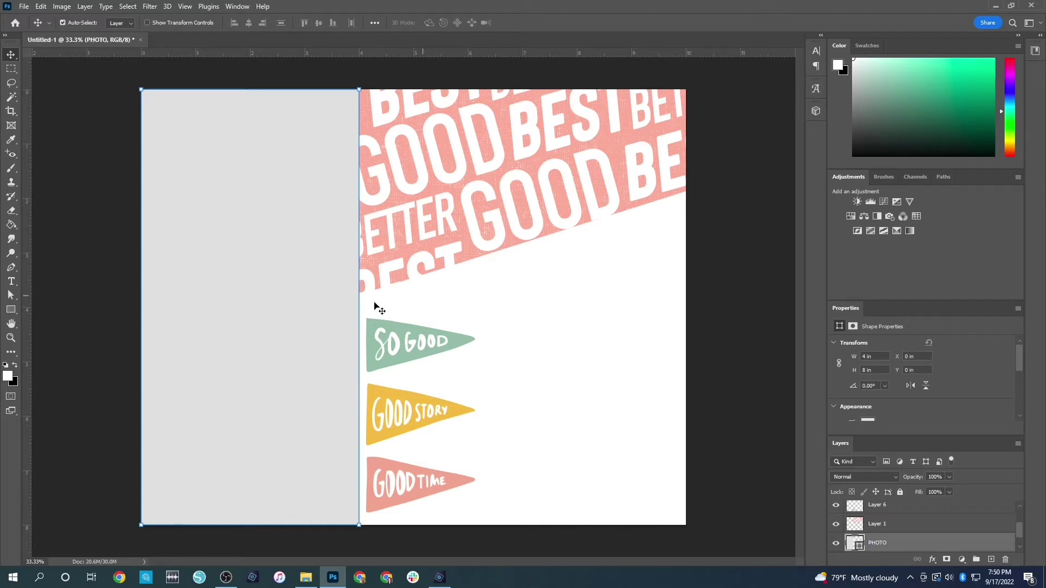
{"action": "left_click", "coordinate": [69, 372]}
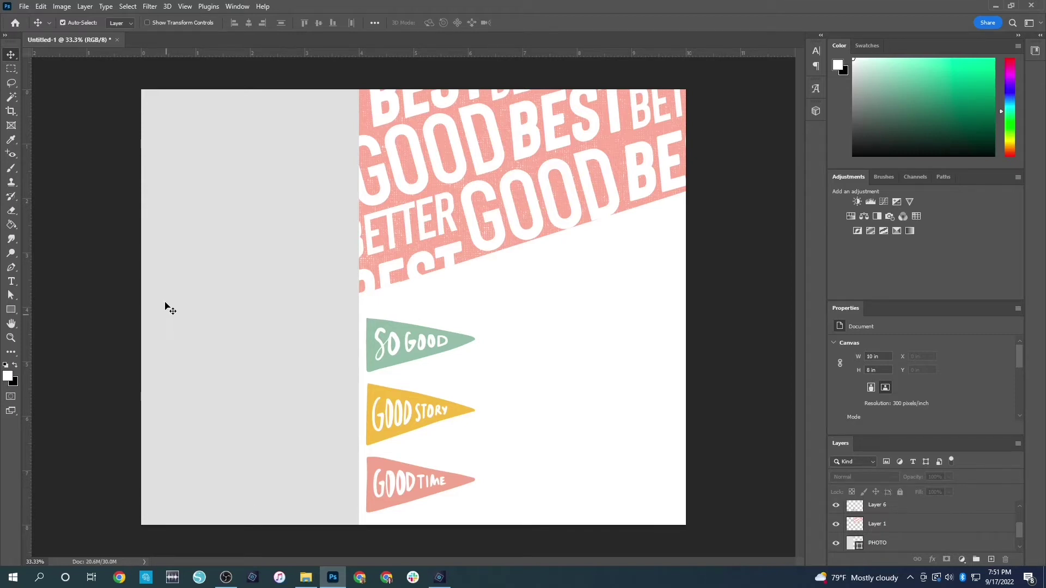
Swap the foreground and background colours to make black the foreground, and select the PHOTO layer.
{"action": "left_click", "coordinate": [16, 366]}
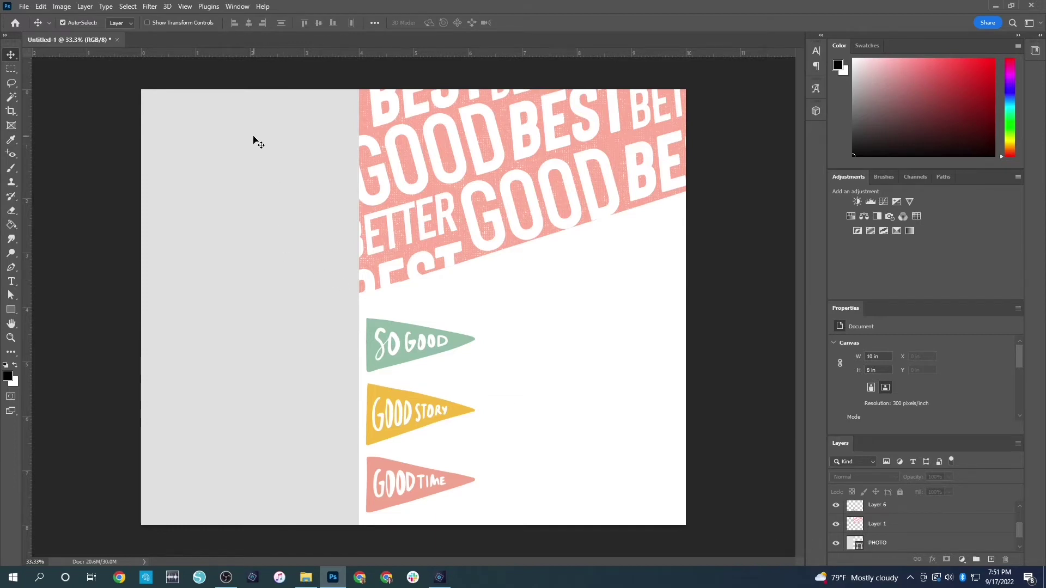
{"action": "left_click", "coordinate": [871, 548]}
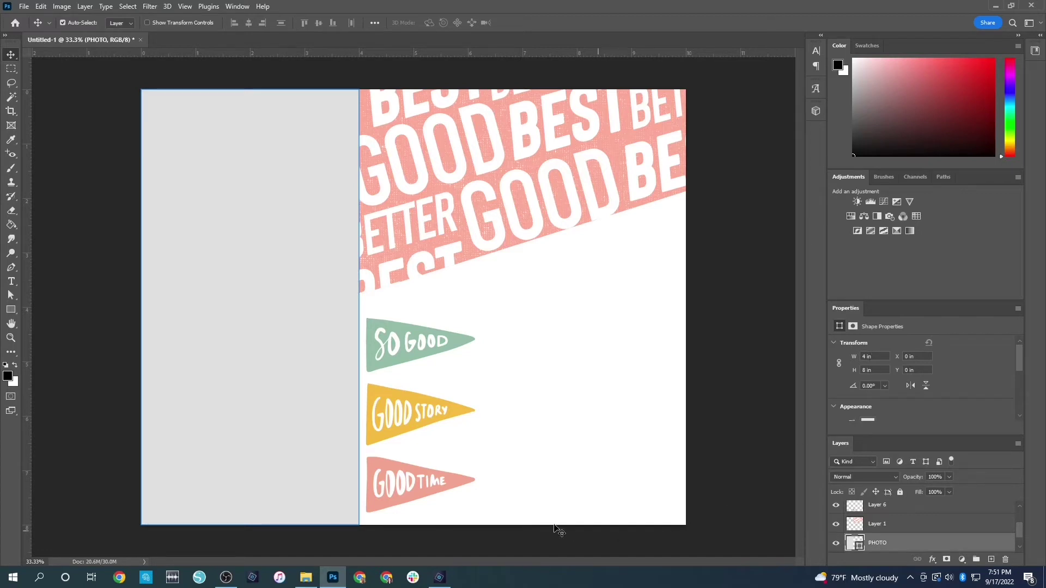
Add a 10 pt black Lorem ipsum paragraph beside the SO GOOD pennant, with its box starting level with the pennant's upper edge.
{"action": "left_click", "coordinate": [12, 282]}
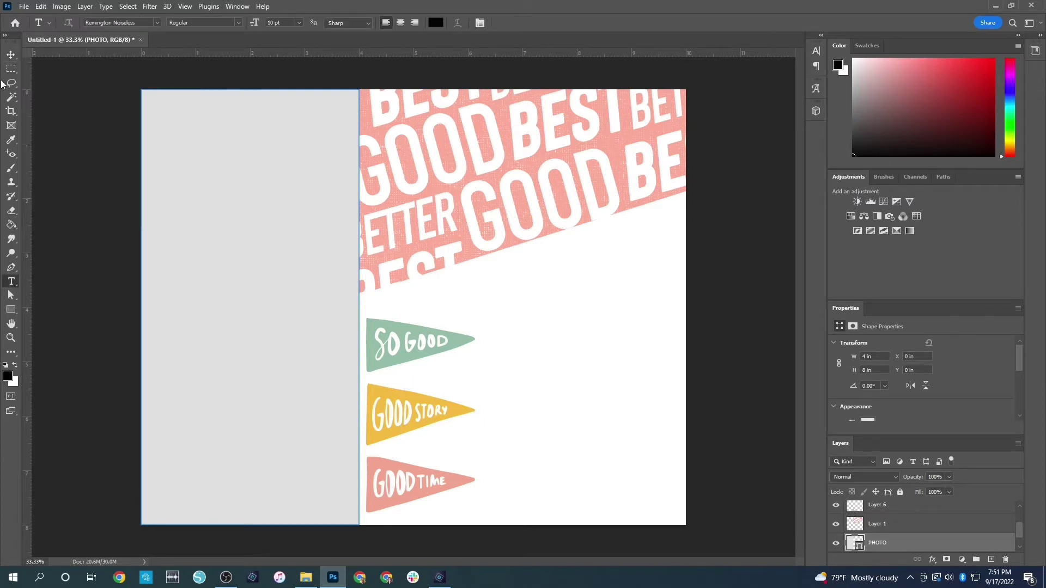
{"action": "left_click", "coordinate": [11, 55]}
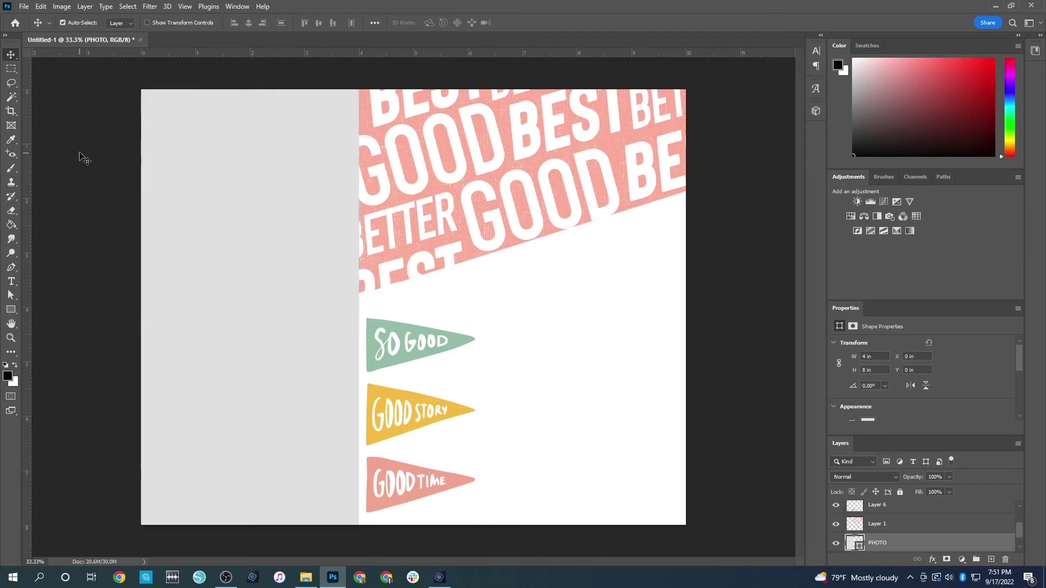
{"action": "left_click", "coordinate": [81, 158]}
{"action": "left_click", "coordinate": [16, 285]}
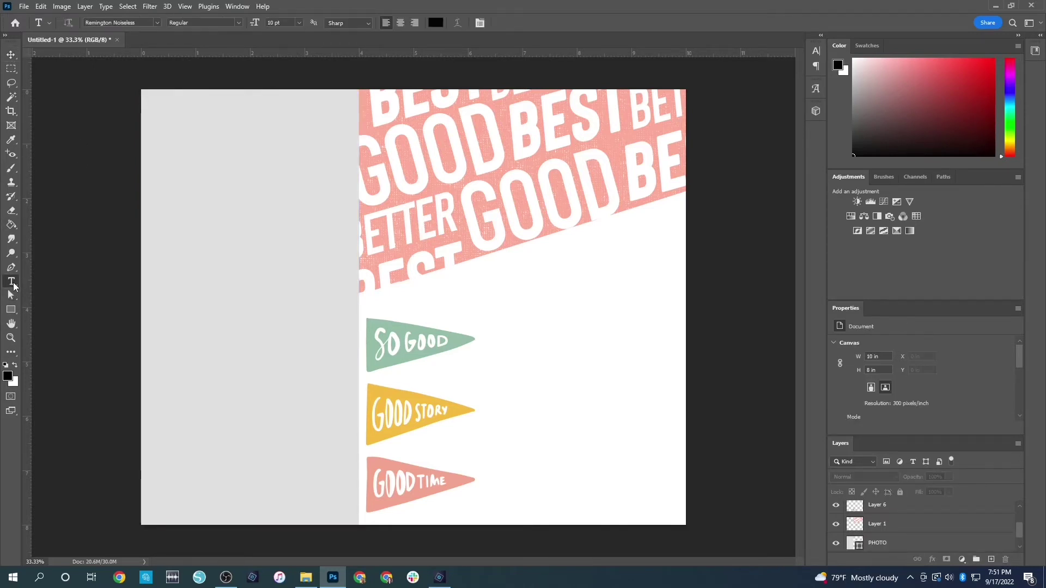
{"action": "left_click_drag", "start_coordinate": [495, 308], "coordinate": [670, 373]}
{"action": "left_click", "coordinate": [569, 311]}
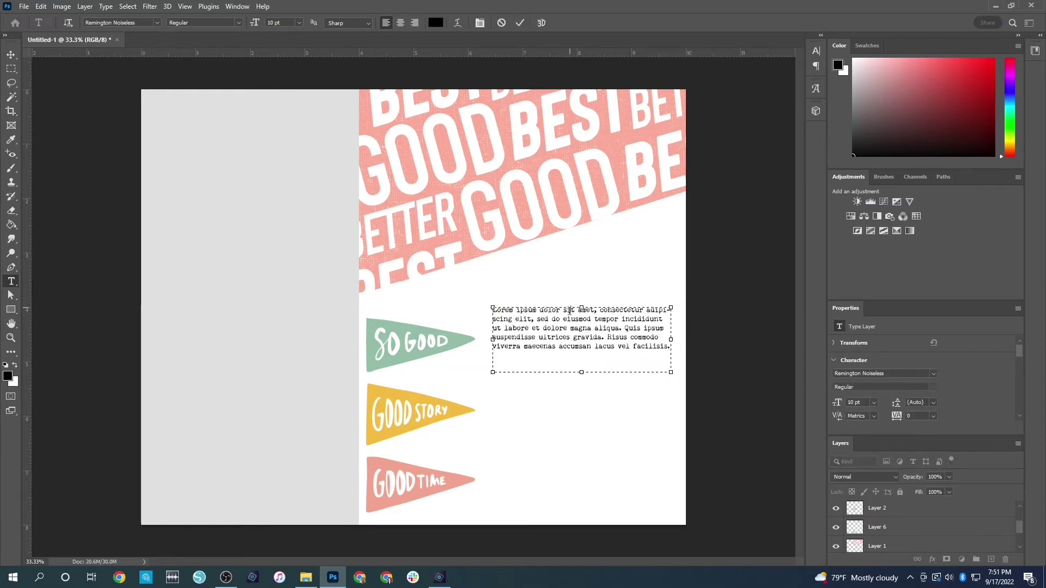
{"action": "left_click_drag", "start_coordinate": [582, 307], "coordinate": [582, 319]}
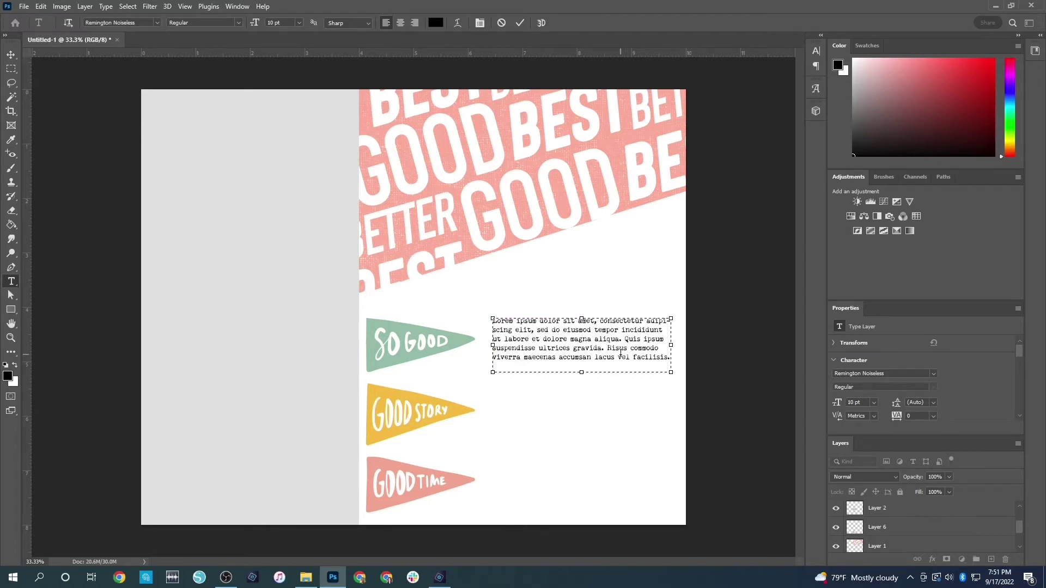
{"action": "key", "text": "ctrl+a"}
{"action": "key", "text": "ctrl+v"}
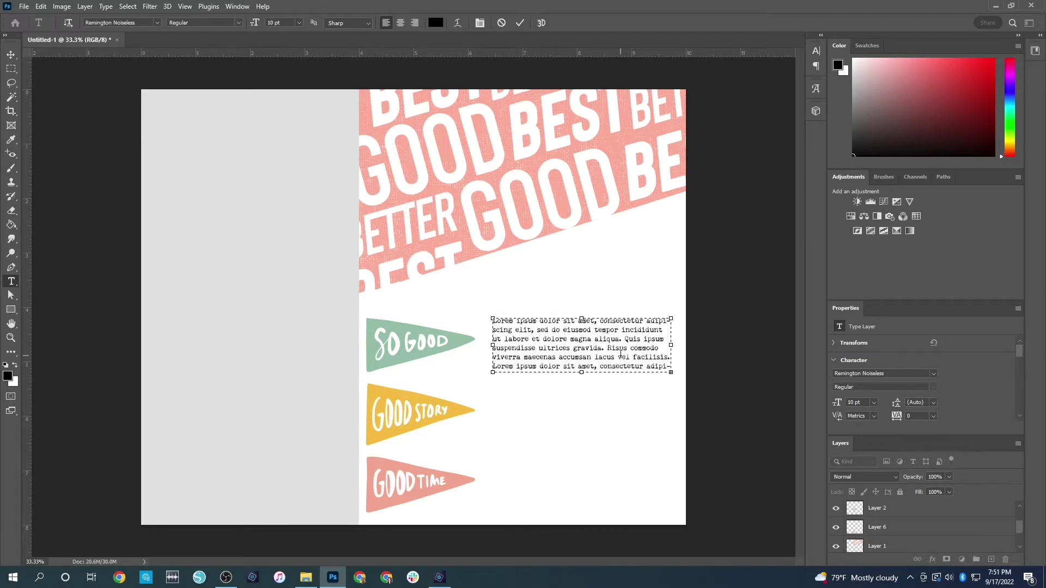
{"action": "key", "text": "ctrl+Return"}
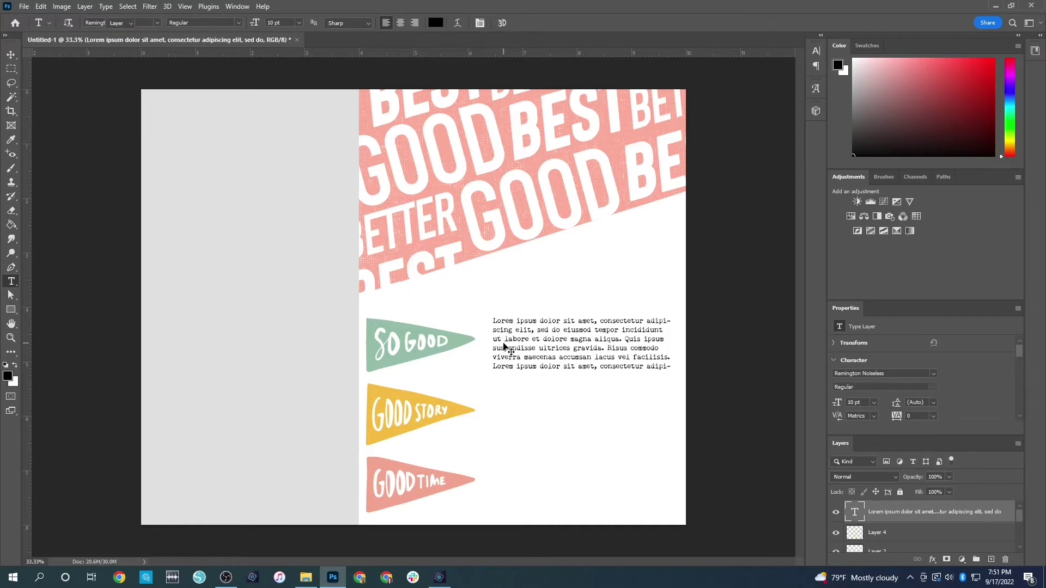
Duplicate the Lorem ipsum paragraph twice, placing one copy beside the GOOD STORY pennant and the other beside the GOOD TIME pennant.
{"action": "key", "text": "v"}
{"action": "type", "text": "Lorem ipsum dolor sit amet, consectetur adipi- scing elit, sed do eiusmod tempor incididunt ut labore et dolore magna aliqua. Quis ipsum suspendisse ultrices gravida. Risus commodo viverra maecenas accumsan lacus vel facilisis. Lorem ipsum dolor sit amet, consectetur adipi-"}
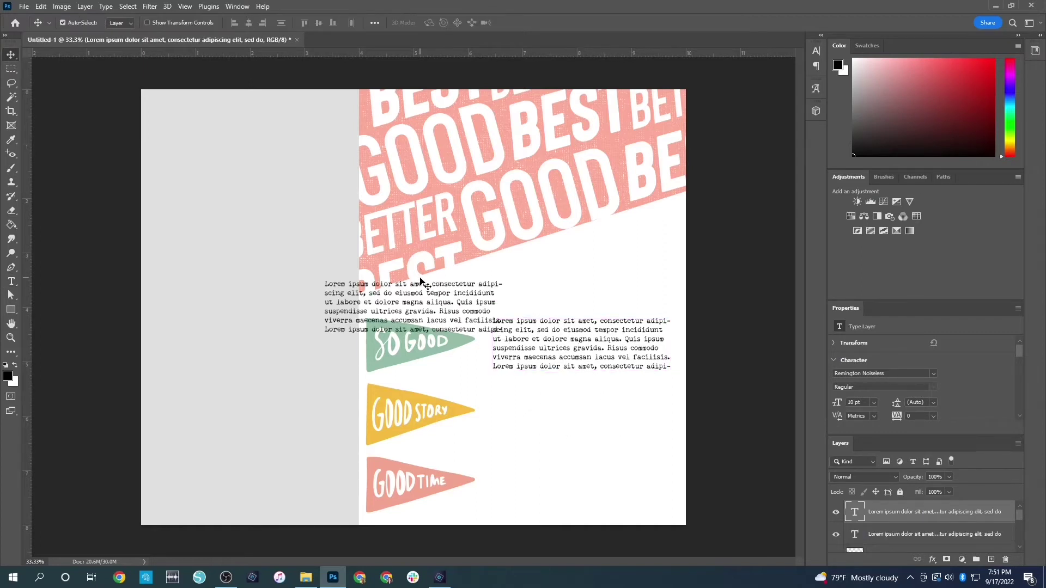
{"action": "left_click_drag", "start_coordinate": [427, 298], "coordinate": [576, 477]}
{"action": "key", "text": "ctrl+t"}
{"action": "key", "text": "Return"}
{"action": "key", "text": "ctrl+alt+t"}
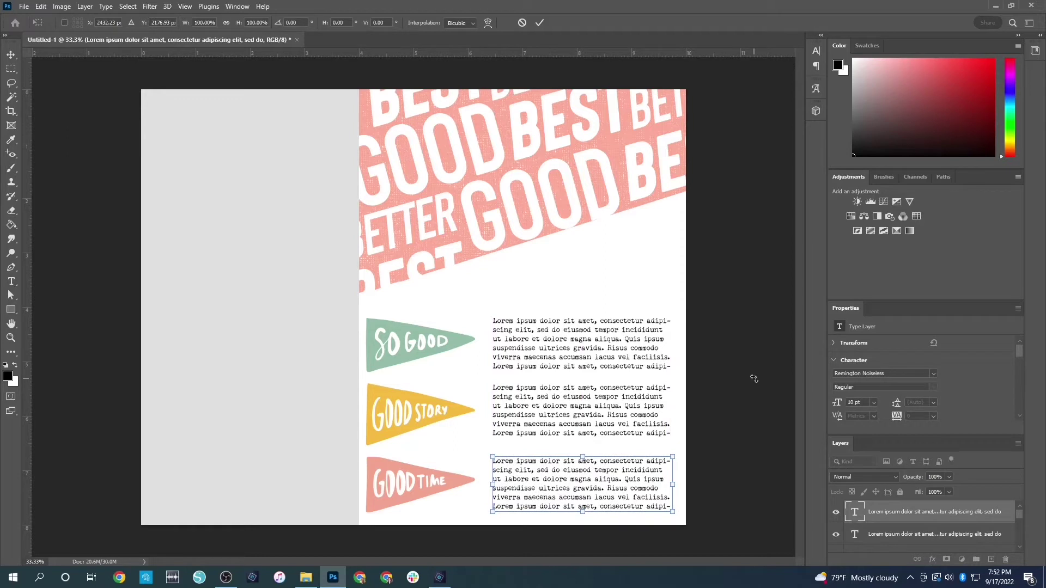
{"action": "key", "text": "Return"}
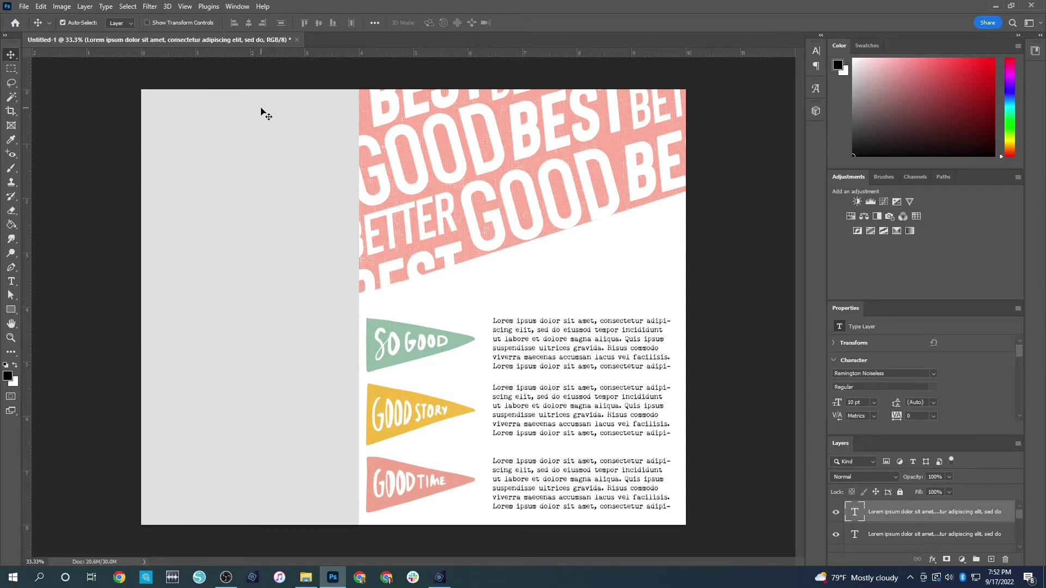
Hide the PHOTO layer and create a 1.75 x 1.75 in grey rectangle in the blank area it covered.
{"action": "left_click", "coordinate": [243, 400]}
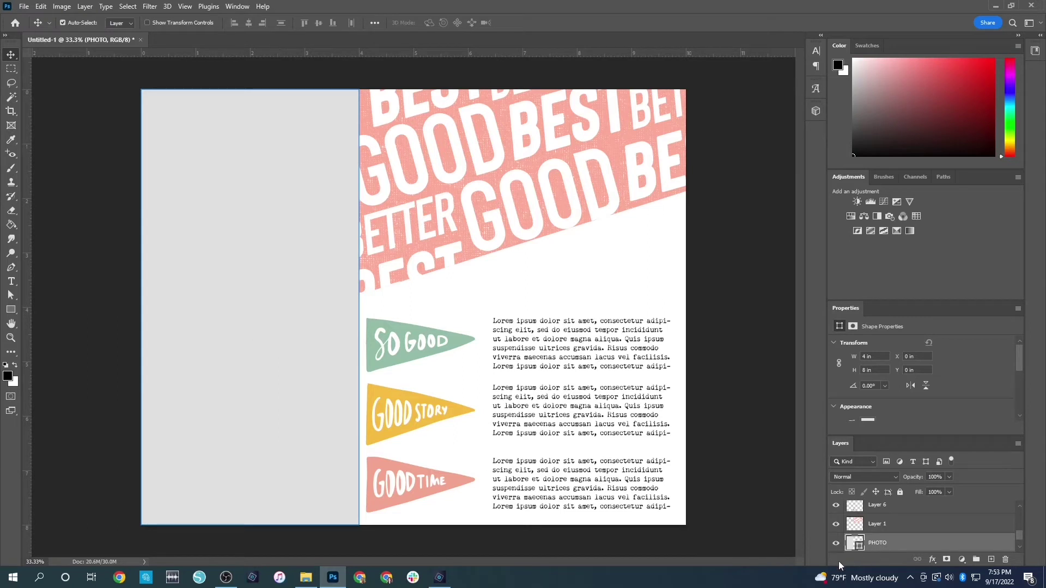
{"action": "left_click", "coordinate": [836, 544]}
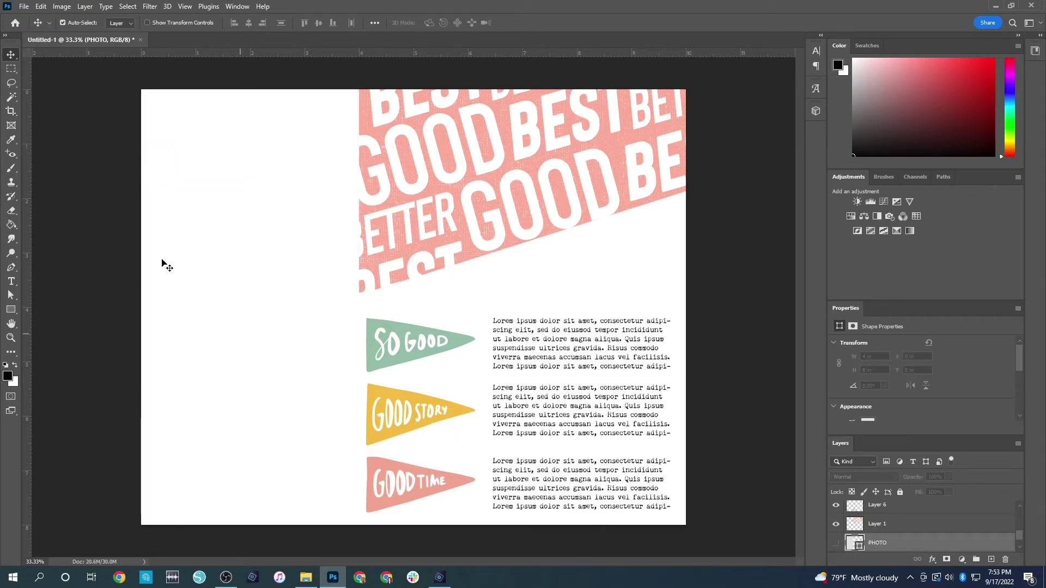
{"action": "left_click", "coordinate": [11, 309]}
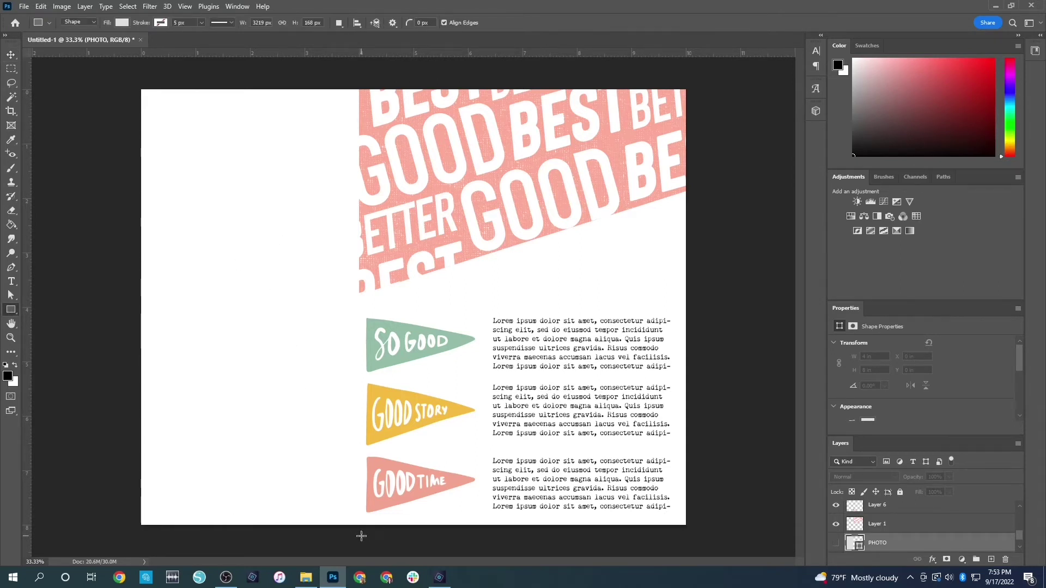
{"action": "left_click", "coordinate": [248, 286]}
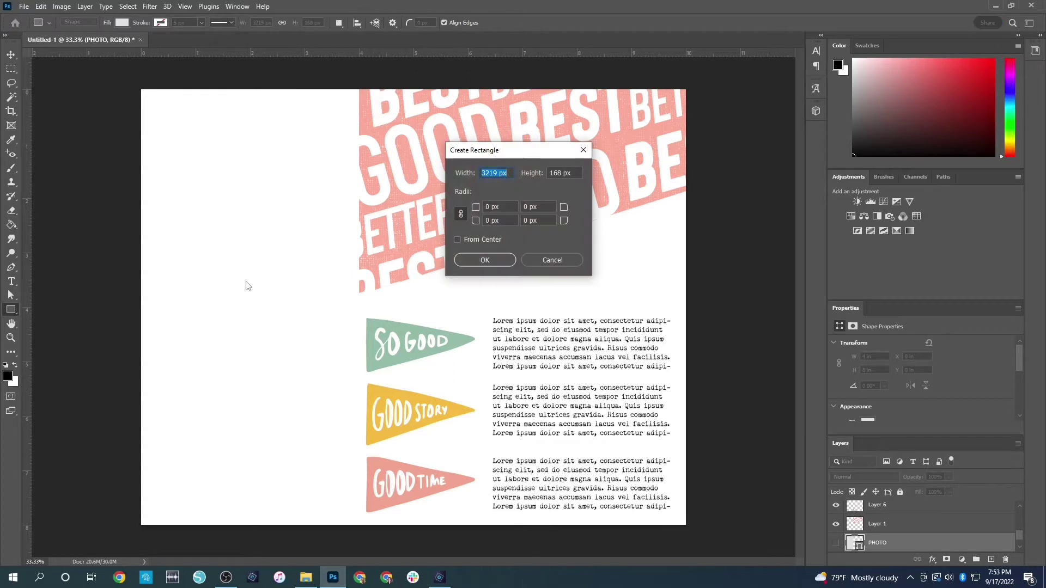
{"action": "type", "text": "1.75 in"}
{"action": "key", "text": "Tab"}
{"action": "type", "text": "1.75 in"}
{"action": "key", "text": "Return"}
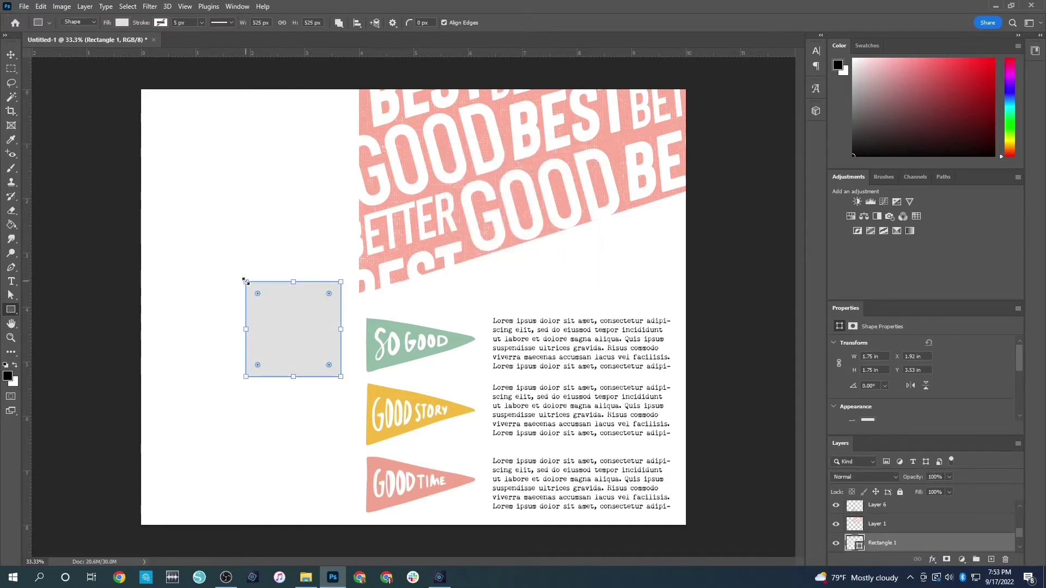
Move the grey square into the page's upper-left corner, at about X 0.11 in and Y 0.14 in, and deselect it.
{"action": "key", "text": "v"}
{"action": "left_click_drag", "start_coordinate": [330, 327], "coordinate": [227, 138]}
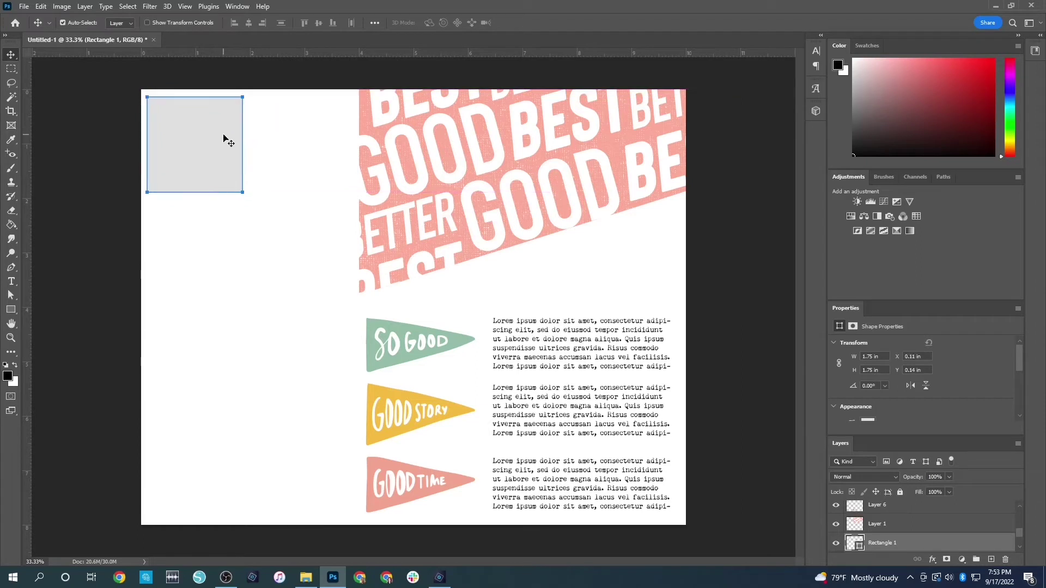
{"action": "left_click", "coordinate": [297, 217]}
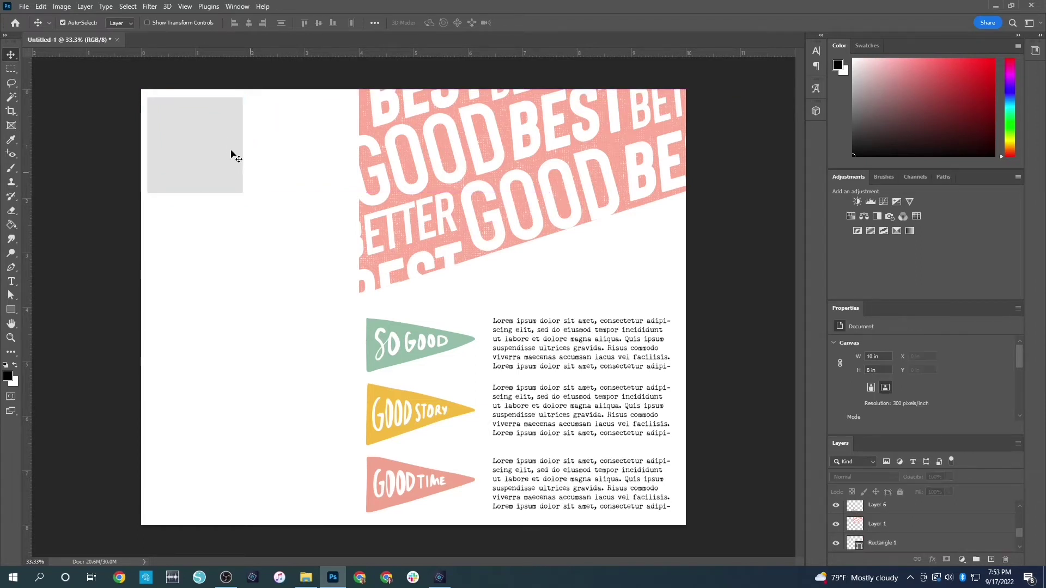
Duplicate the grey square into a grid two across and four down, filling the blank strip beside the patterned paper and pennants.
{"action": "left_click_drag", "start_coordinate": [234, 156], "coordinate": [213, 157]}
{"action": "key", "text": "ctrl+z"}
{"action": "left_click_drag", "start_coordinate": [221, 141], "coordinate": [311, 142]}
{"action": "key", "text": "ctrl+v"}
{"action": "left_click_drag", "start_coordinate": [439, 300], "coordinate": [321, 240]}
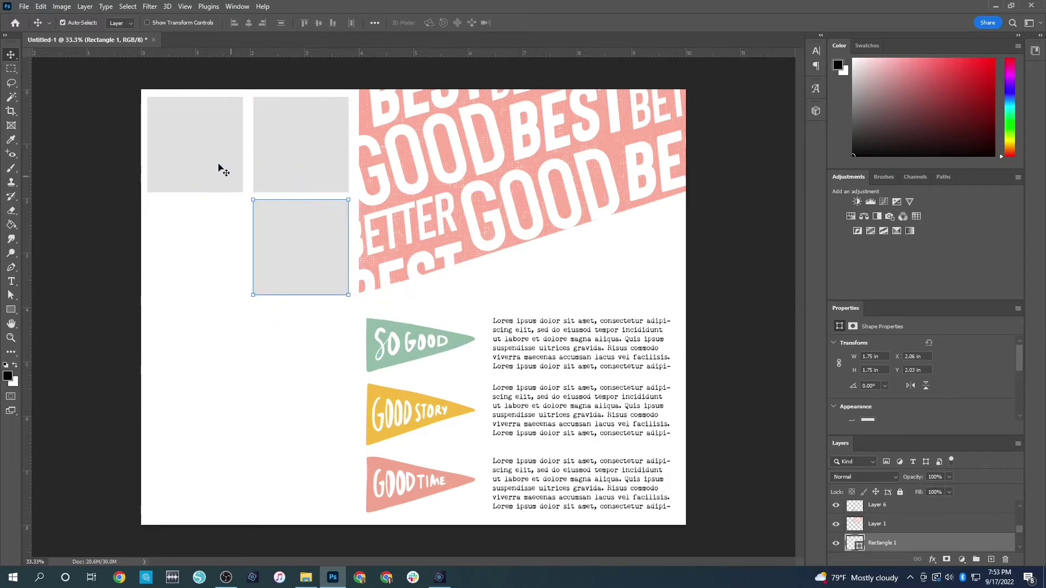
{"action": "left_click_drag", "start_coordinate": [221, 167], "coordinate": [223, 162]}
{"action": "left_click", "coordinate": [76, 213]}
{"action": "key", "text": "ctrl+v"}
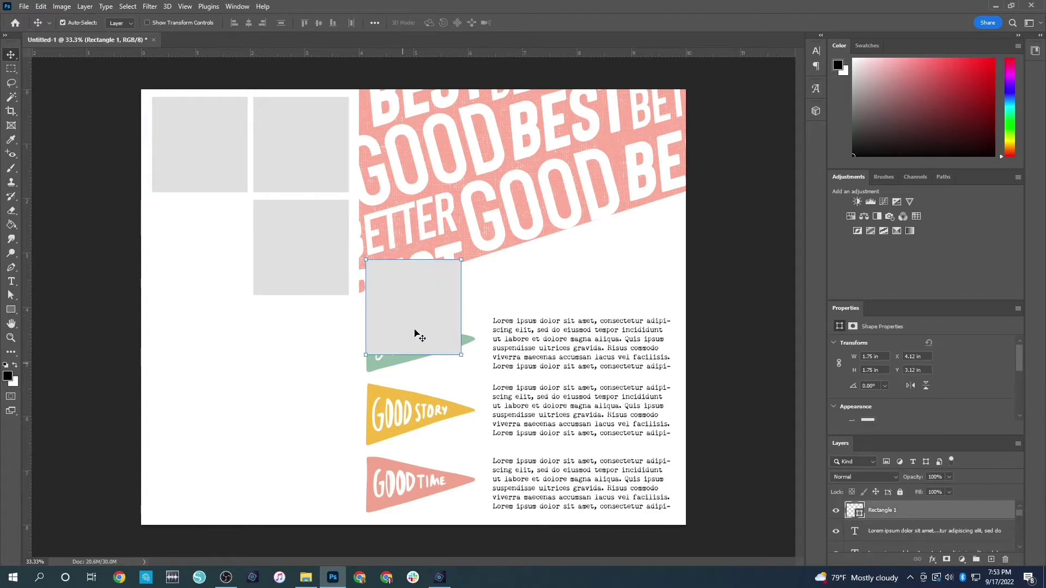
{"action": "left_click_drag", "start_coordinate": [428, 289], "coordinate": [215, 236]}
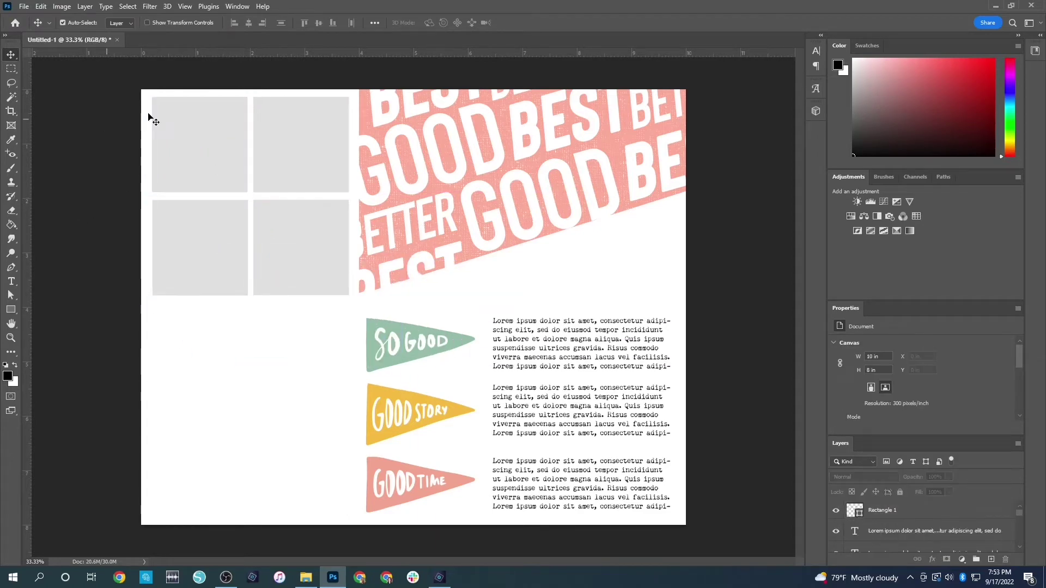
{"action": "left_click_drag", "start_coordinate": [145, 94], "coordinate": [306, 357]}
Distribute the four grey squares evenly along the height of each column, first the left column and then the right one.
{"action": "left_click_drag", "start_coordinate": [190, 76], "coordinate": [197, 516]}
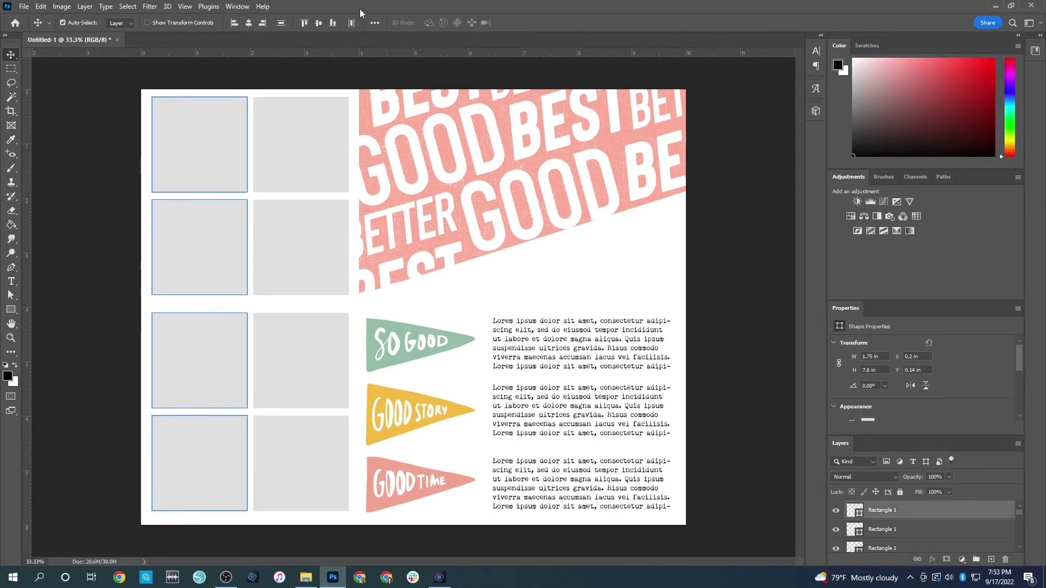
{"action": "left_click", "coordinate": [281, 22]}
{"action": "left_click", "coordinate": [226, 77]}
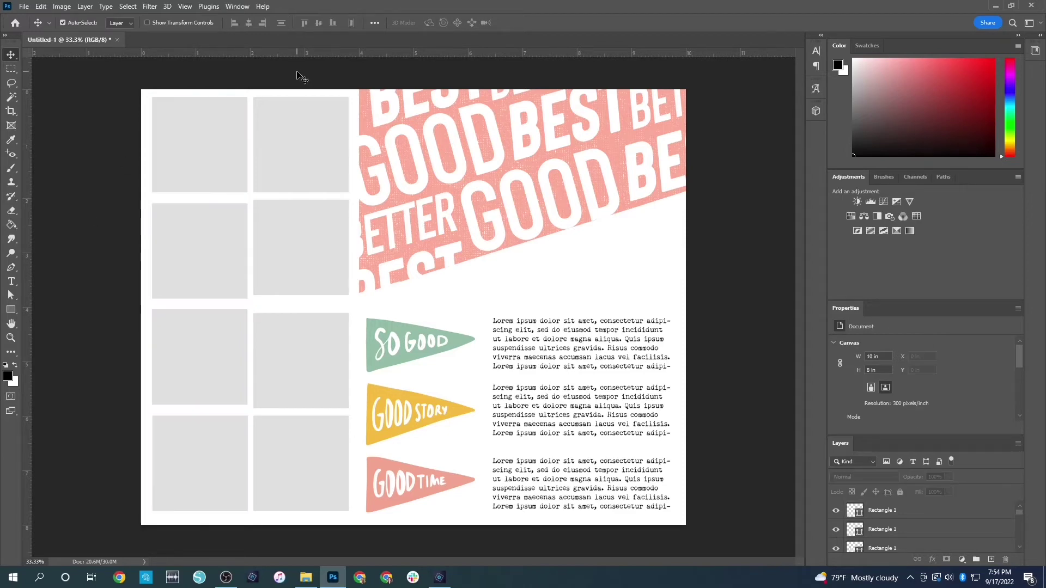
{"action": "left_click_drag", "start_coordinate": [298, 76], "coordinate": [252, 515]}
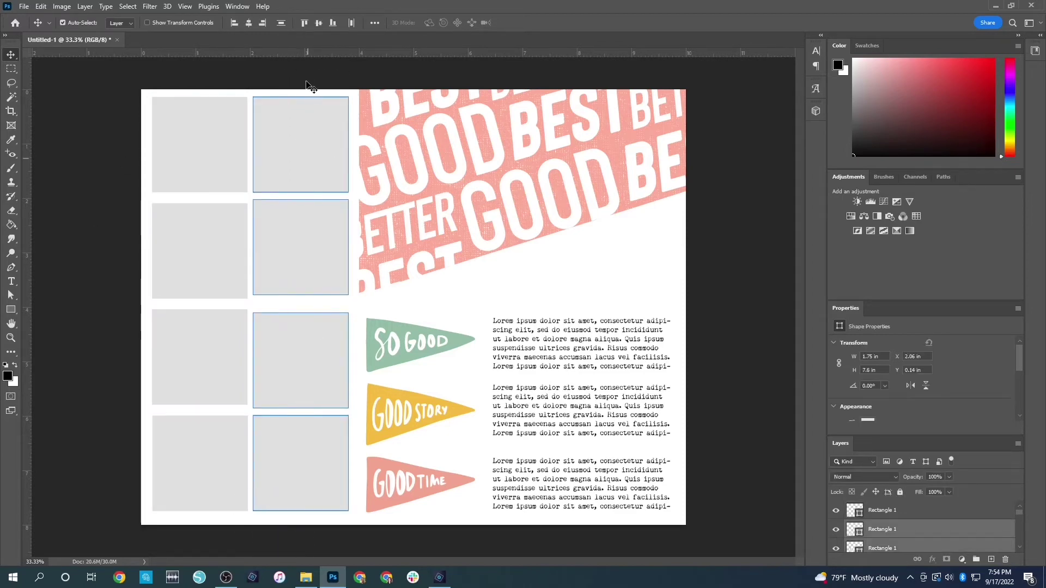
{"action": "left_click", "coordinate": [284, 24]}
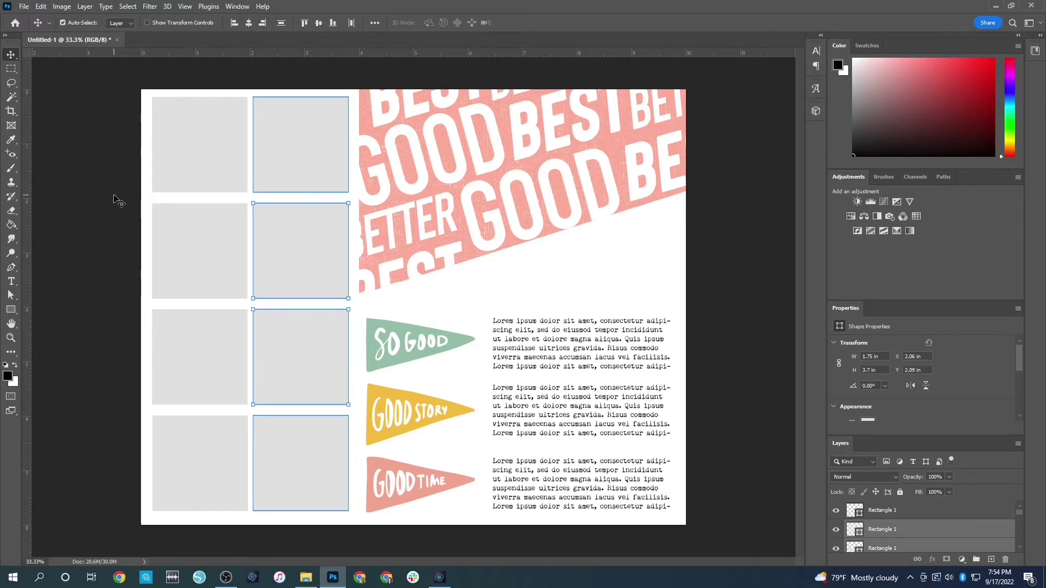
Widen the gap between the columns of squares by nudging the right column to X 2.1 in and the left one to X 0.16 in.
{"action": "key", "text": "Right"}
{"action": "key", "text": "Right"}
{"action": "key", "text": "Right"}
{"action": "key", "text": "Right"}
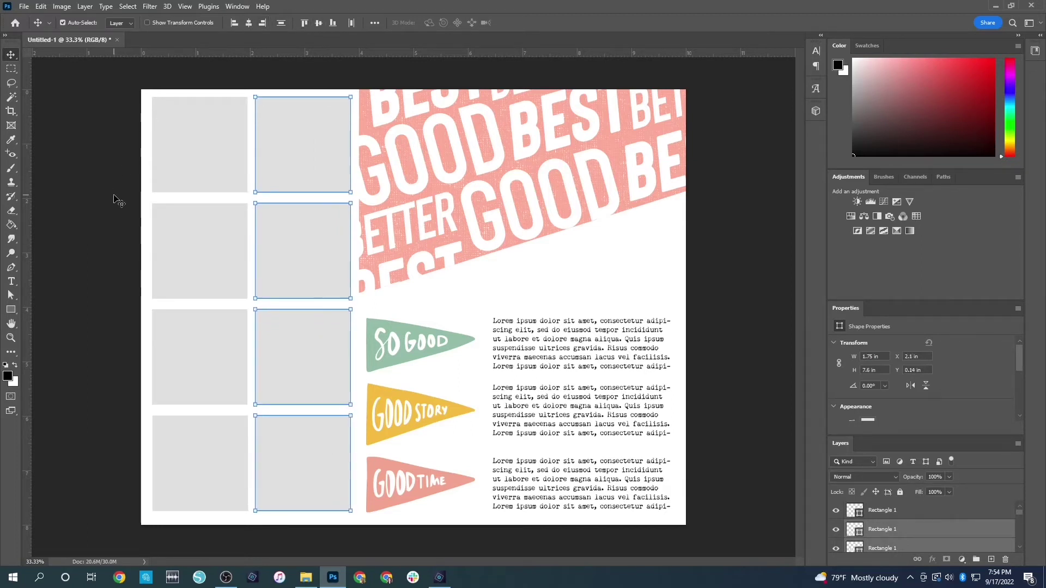
{"action": "left_click_drag", "start_coordinate": [191, 85], "coordinate": [220, 524]}
{"action": "key", "text": "Left"}
{"action": "key", "text": "Left"}
{"action": "key", "text": "Left"}
{"action": "key", "text": "Left"}
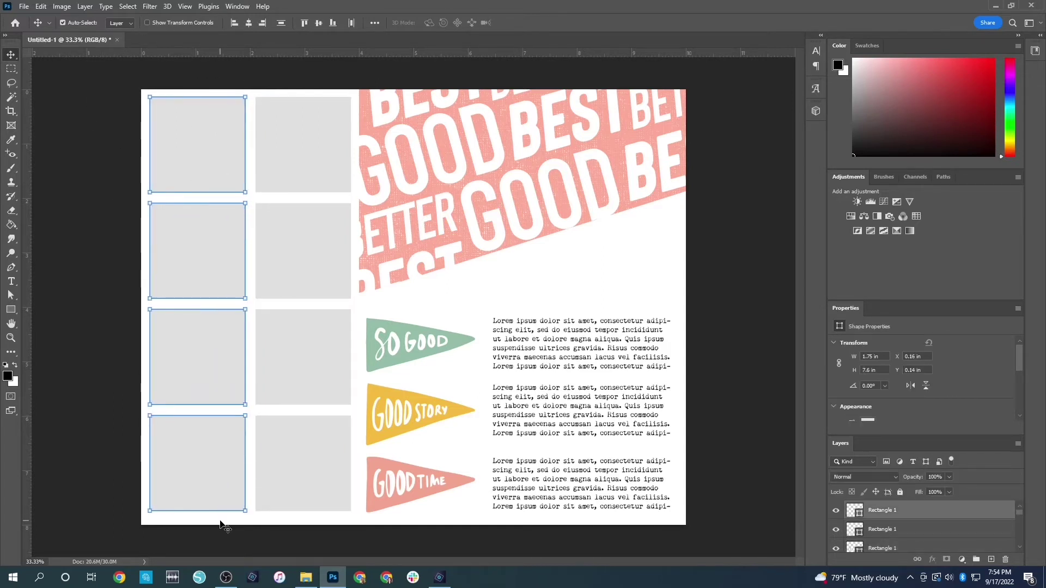
{"action": "left_click", "coordinate": [85, 391]}
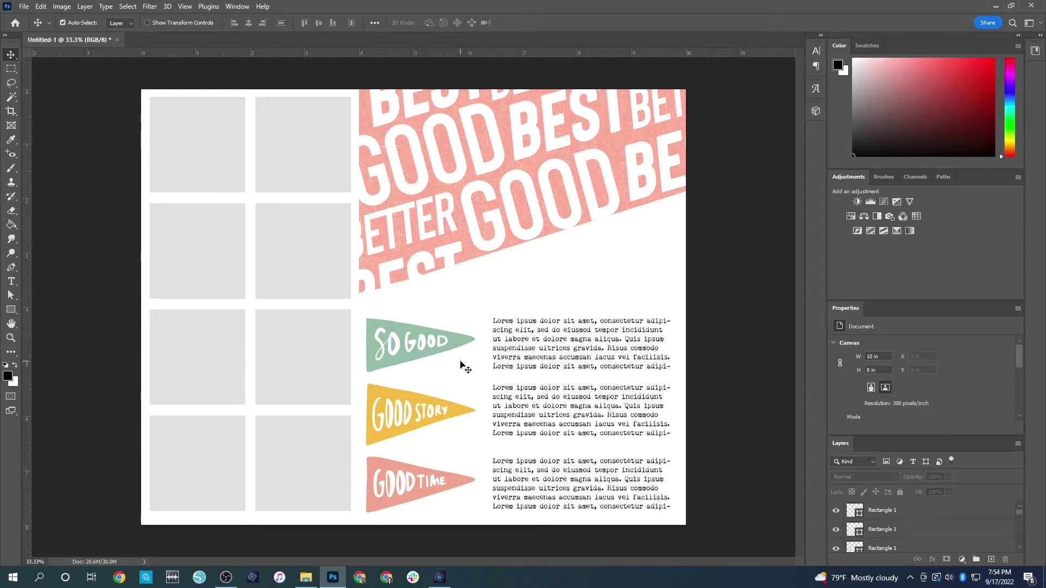
Crop the canvas to 4 x 8 in at 300 px/in, framing only the grid of eight grey squares.
{"action": "left_click", "coordinate": [11, 113]}
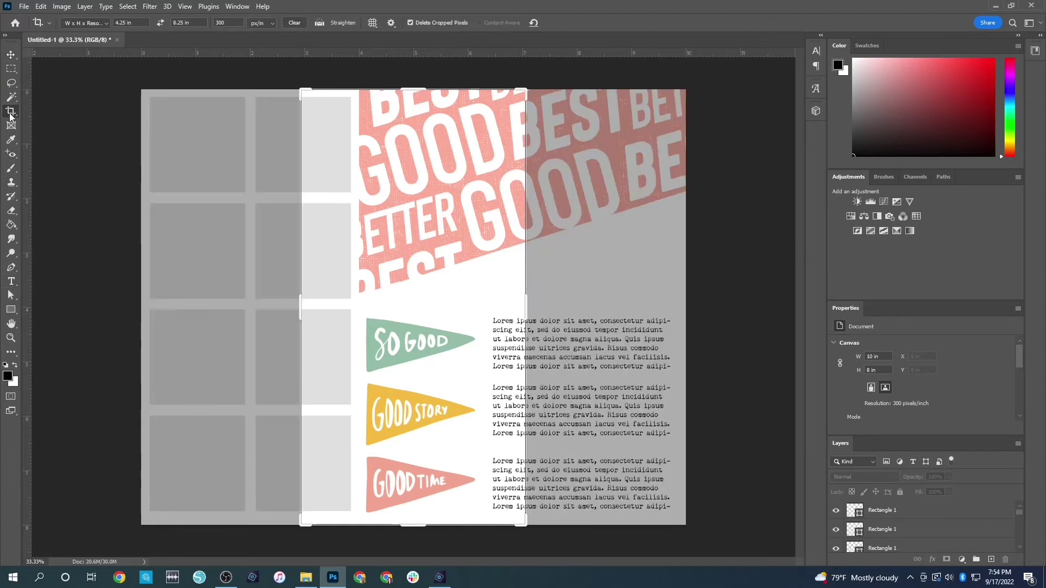
{"action": "left_click", "coordinate": [334, 204]}
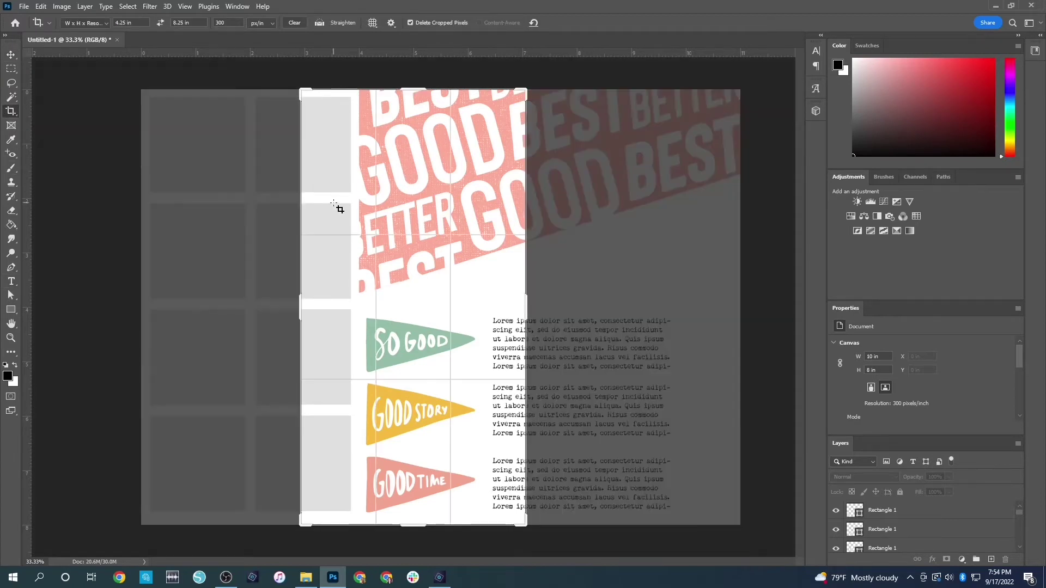
{"action": "left_click", "coordinate": [138, 22]}
{"action": "type", "text": "4"}
{"action": "key", "text": "Tab"}
{"action": "type", "text": "8"}
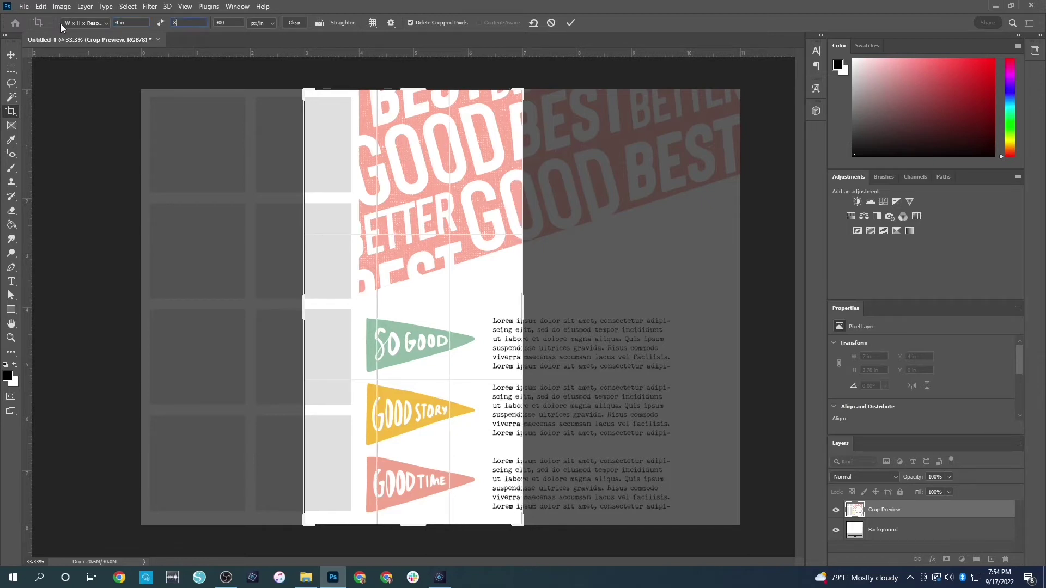
{"action": "key", "text": "Tab"}
{"action": "left_click_drag", "start_coordinate": [381, 266], "coordinate": [482, 255]}
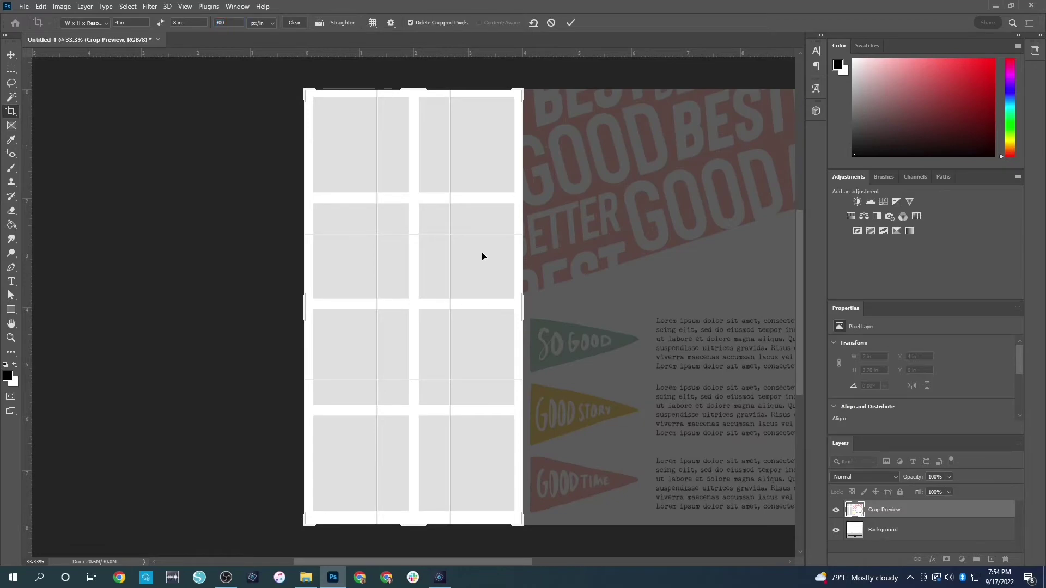
{"action": "key", "text": "Return"}
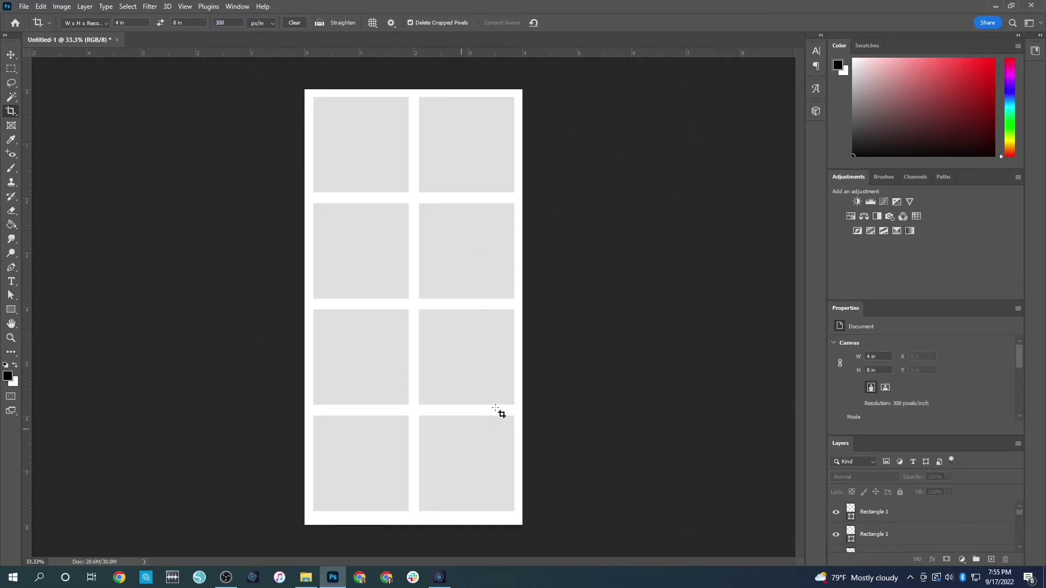
Create an 8.5 x 11 in document at 300 ppi and copy the eight grey squares from the cropped grid onto it.
{"action": "key", "text": "ctrl+n"}
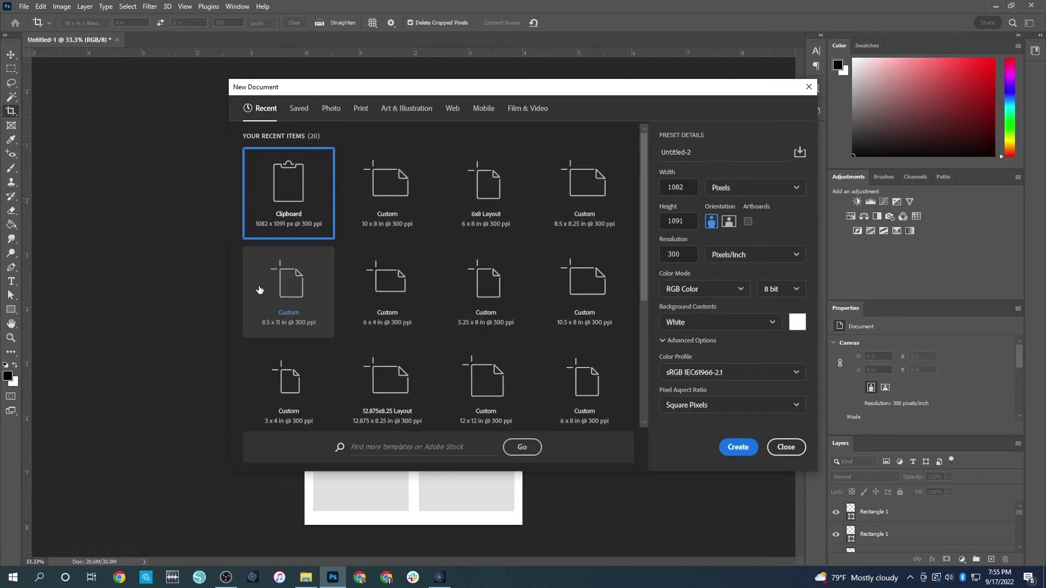
{"action": "double_click", "coordinate": [280, 309]}
{"action": "left_click", "coordinate": [60, 40]}
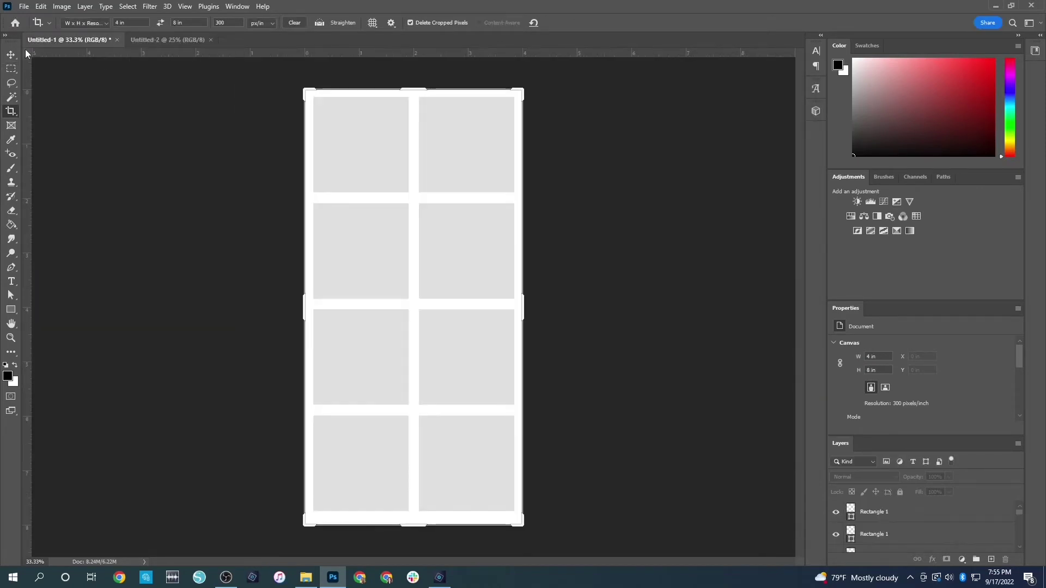
{"action": "left_click", "coordinate": [11, 55]}
{"action": "left_click_drag", "start_coordinate": [229, 69], "coordinate": [632, 558]}
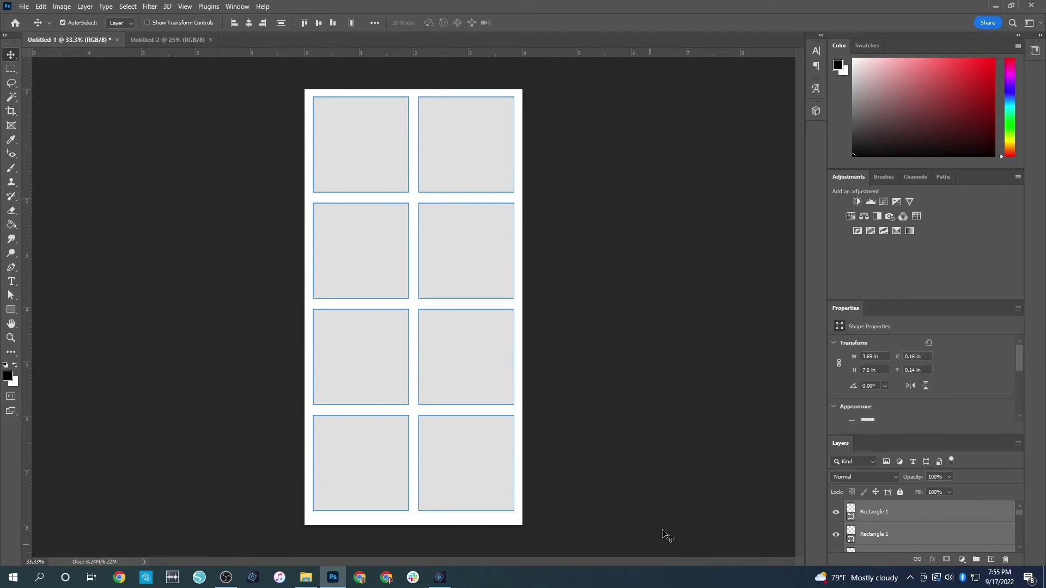
{"action": "left_click_drag", "start_coordinate": [543, 297], "coordinate": [379, 136]}
{"action": "left_click", "coordinate": [710, 205]}
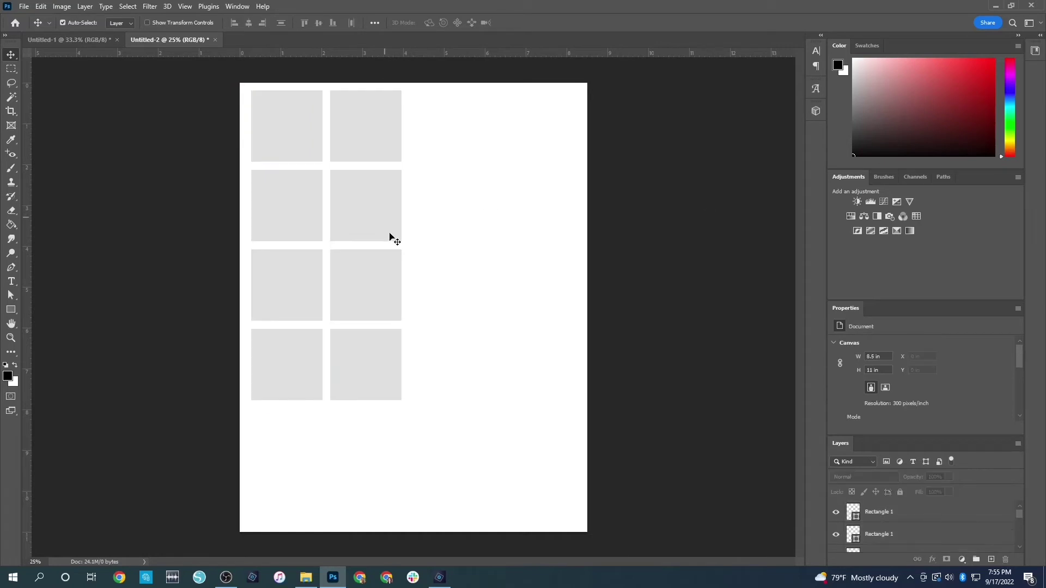
Undo the crop in Untitled-1 to bring back the full 10 x 8 in layout, and deselect its squares.
{"action": "left_click", "coordinate": [91, 41]}
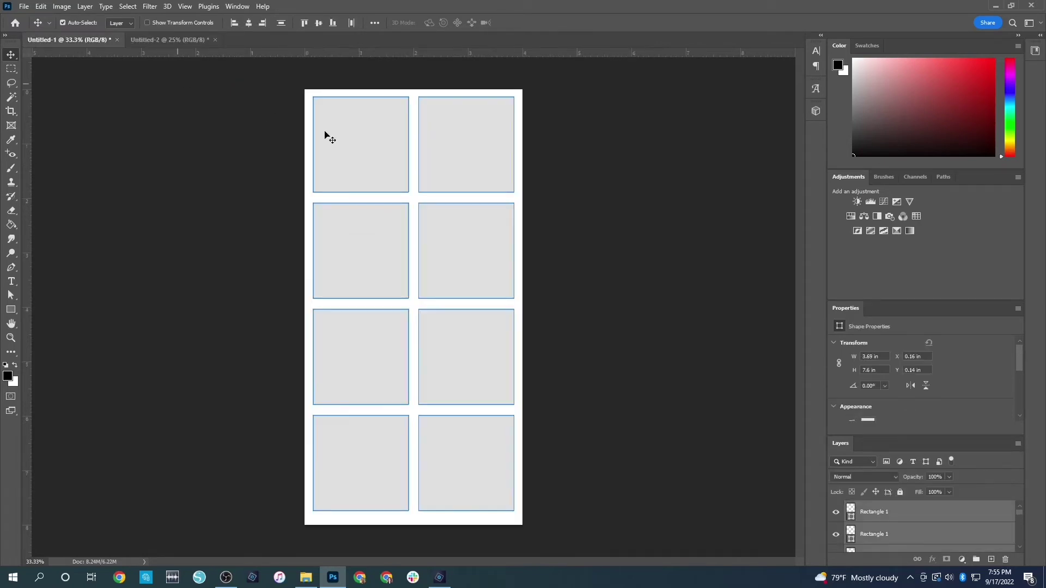
{"action": "key", "text": "ctrl+z"}
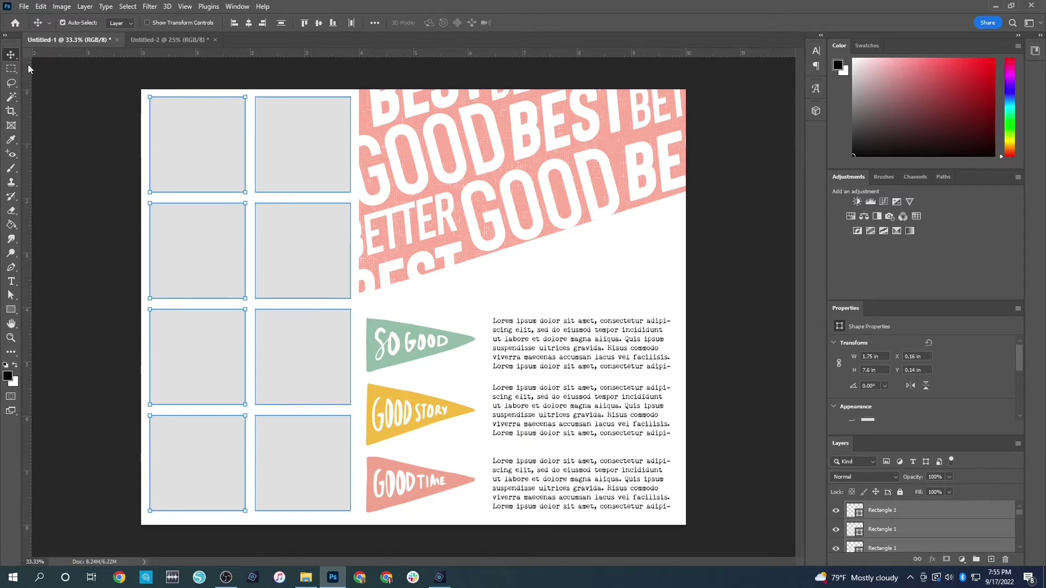
{"action": "left_click", "coordinate": [82, 113]}
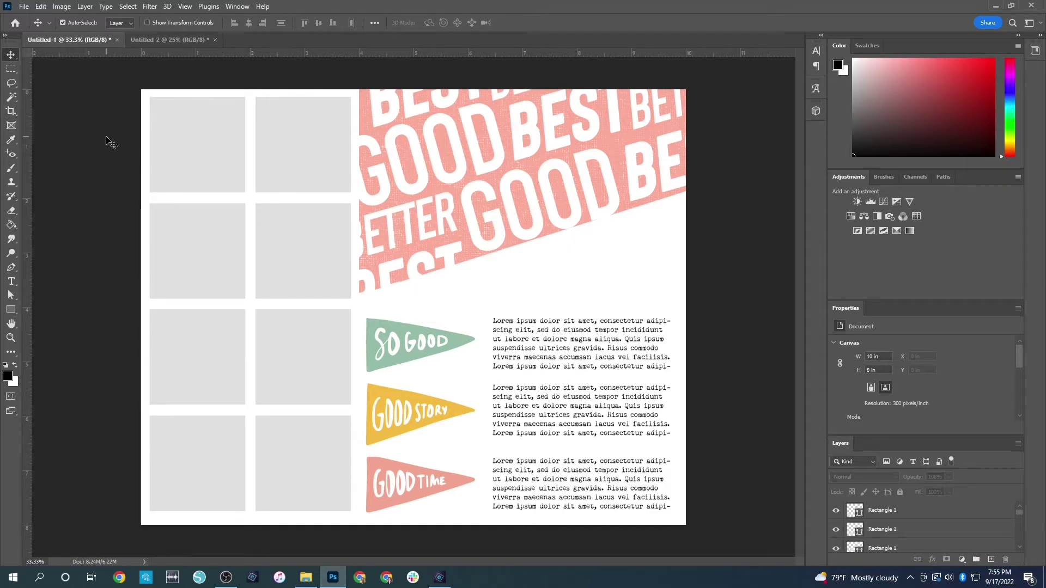
Remove the grey squares, the three pennants and the patterned paper from the layout, and hide the PHOTO layer, keeping only the journaling.
{"action": "left_click_drag", "start_coordinate": [116, 116], "coordinate": [299, 496]}
{"action": "key", "text": "Delete"}
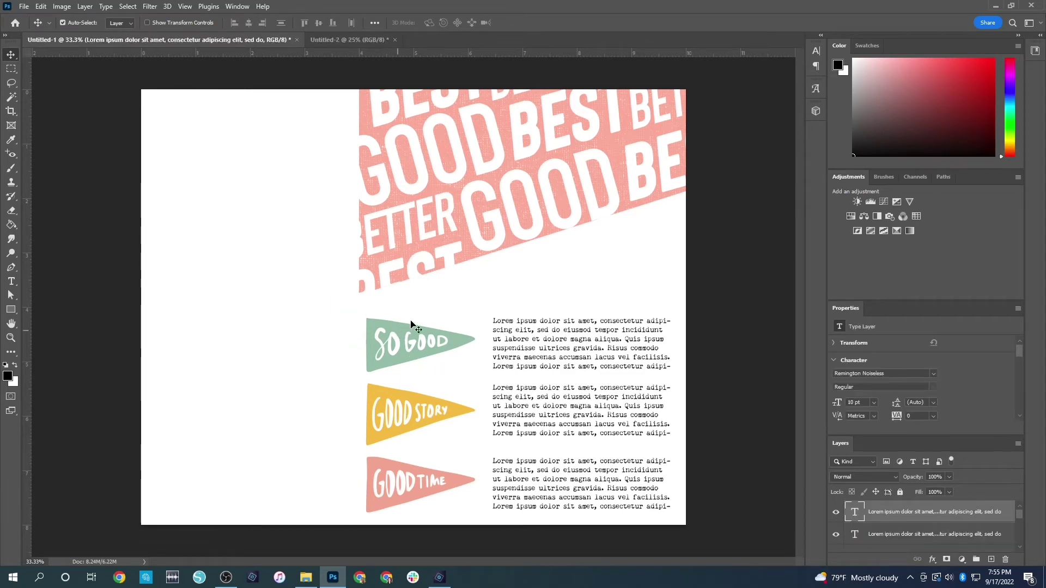
{"action": "left_click_drag", "start_coordinate": [435, 313], "coordinate": [409, 518]}
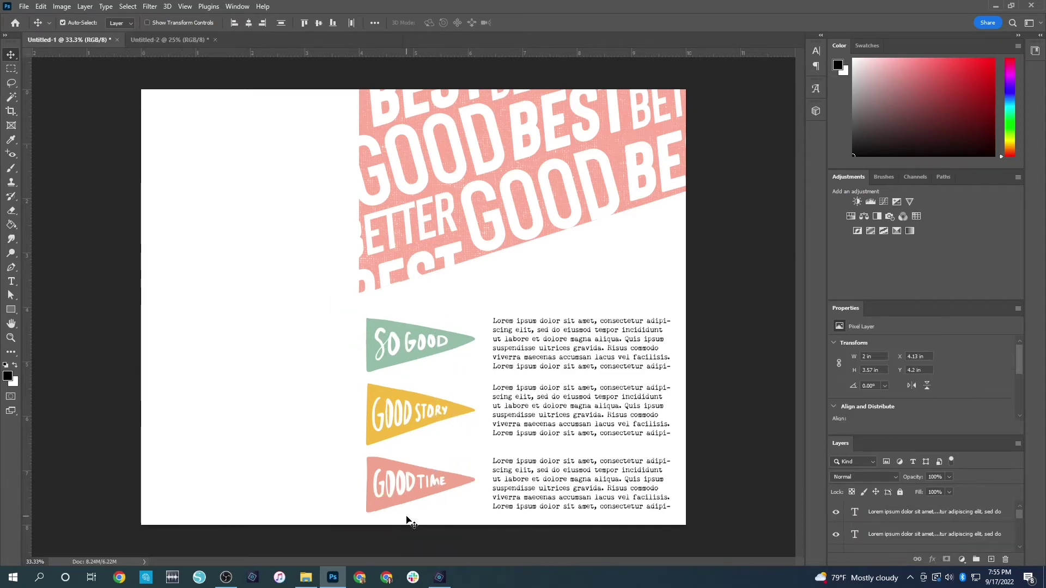
{"action": "key", "text": "Delete"}
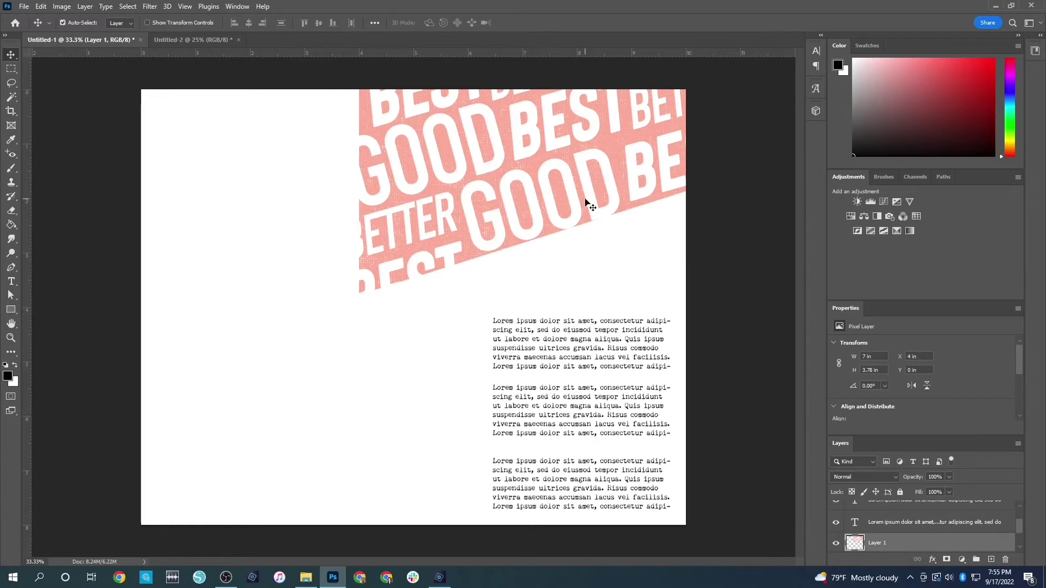
{"action": "key", "text": "ctrl+z"}
{"action": "key", "text": "ctrl+z"}
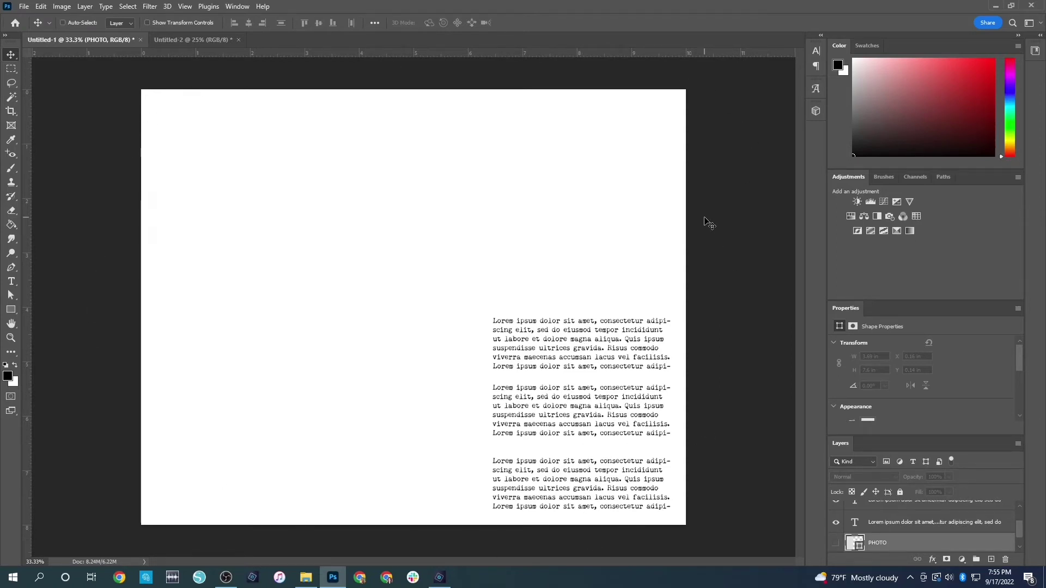
Create another 8.5 x 11 in document and try pasting the full-canvas selection into it, then undo the paste.
{"action": "key", "text": "ctrl+a"}
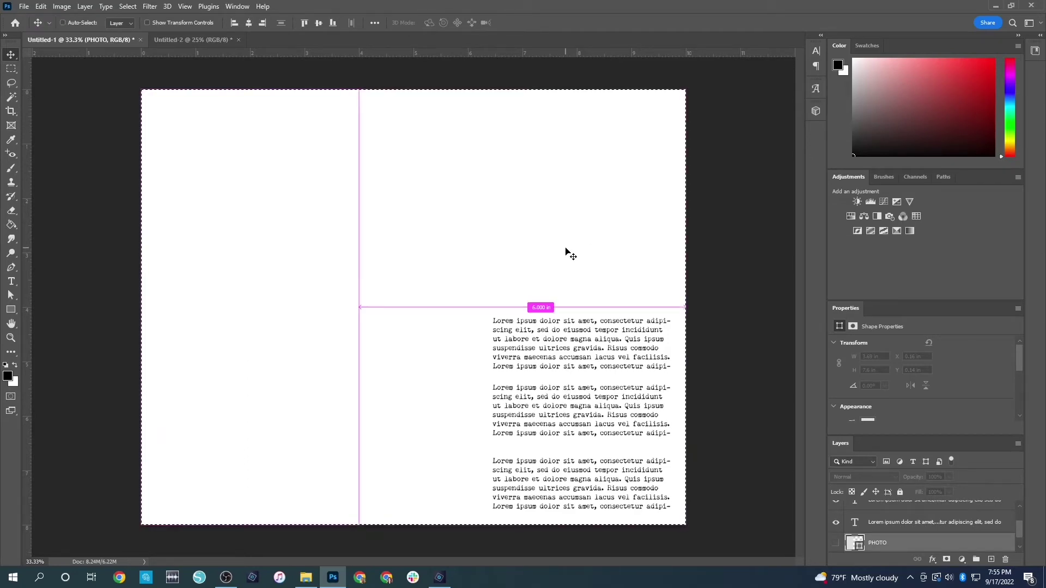
{"action": "key", "text": "ctrl+n"}
{"action": "double_click", "coordinate": [410, 183]}
{"action": "key", "text": "ctrl+v"}
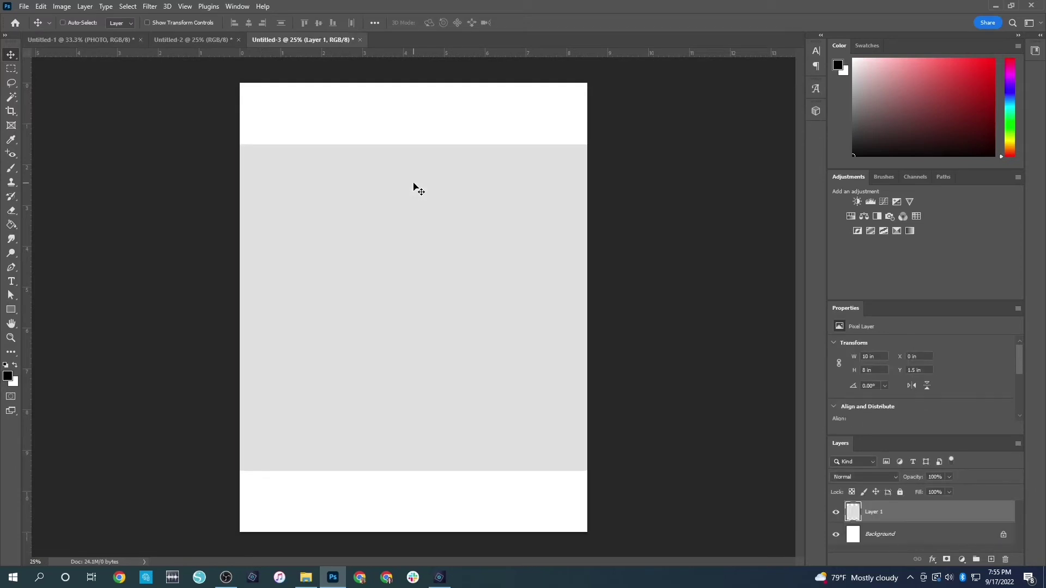
{"action": "key", "text": "ctrl+z"}
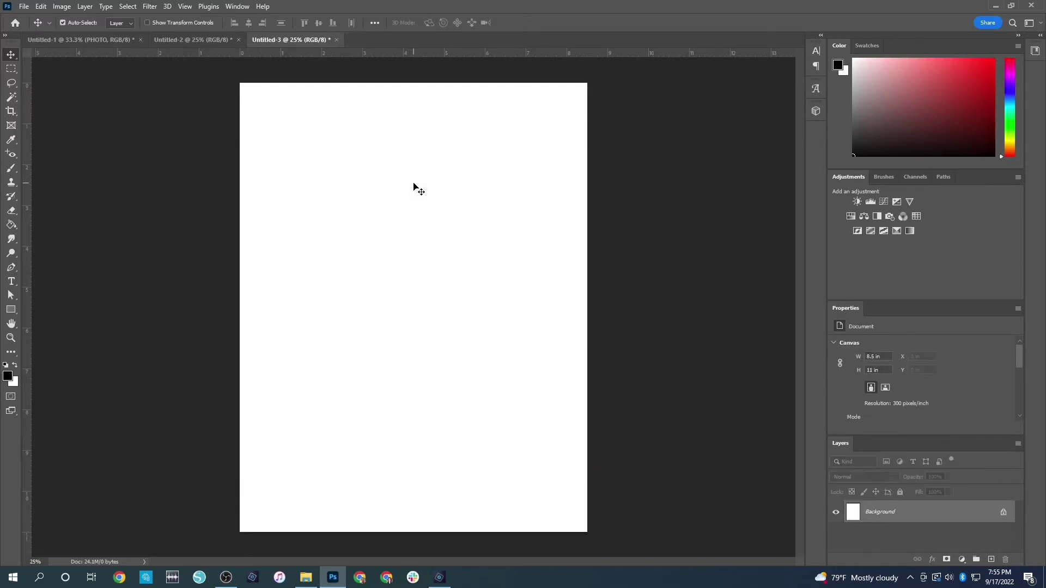
Copy the journaling together with the white Background from Untitled-1 and paste it into Untitled-3.
{"action": "left_click", "coordinate": [165, 39]}
{"action": "left_click", "coordinate": [79, 40]}
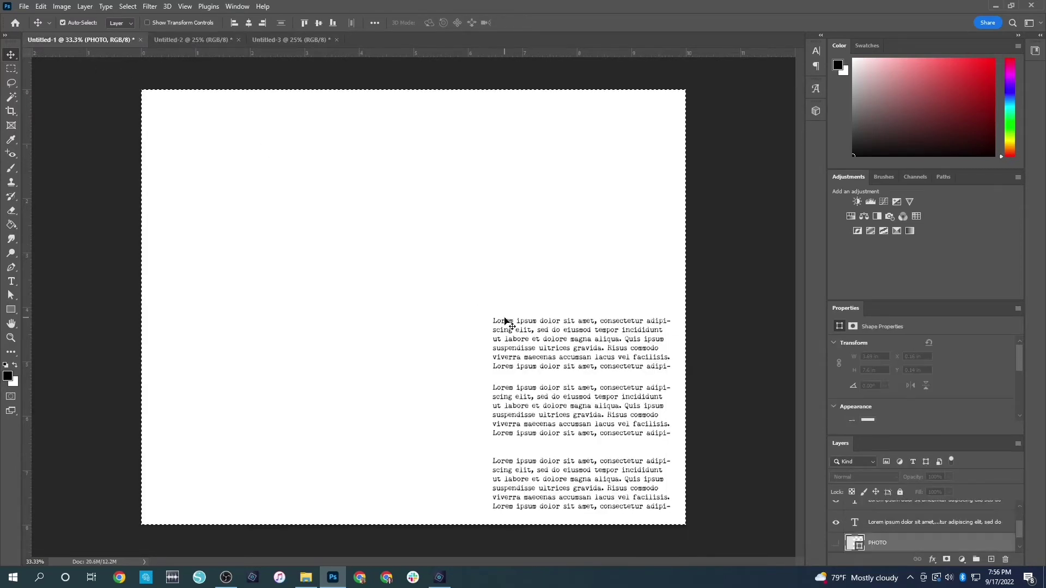
{"action": "left_click", "coordinate": [746, 411]}
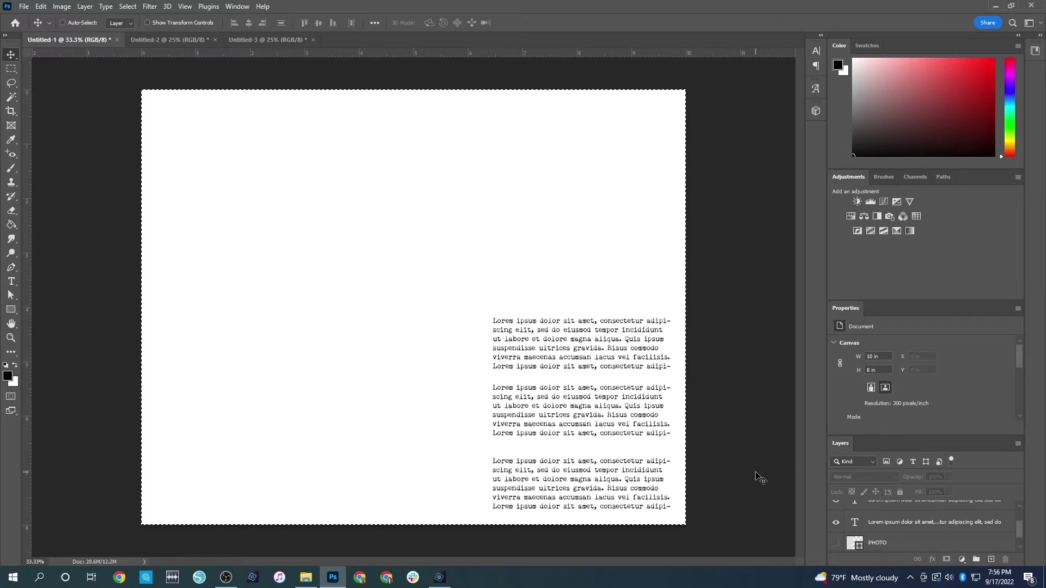
{"action": "key", "text": "alt+comma"}
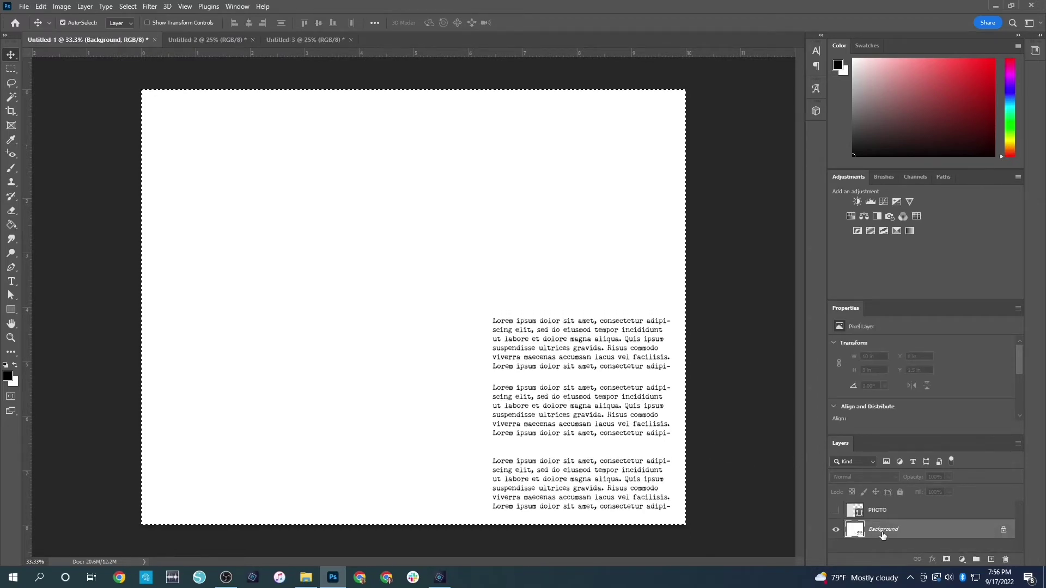
{"action": "left_click_drag", "start_coordinate": [262, 98], "coordinate": [475, 296]}
Rotate the pasted journaling layer 90 degrees and align it with the page's upper-left corner at X 0 in, Y 0 in.
{"action": "key", "text": "ctrl+t"}
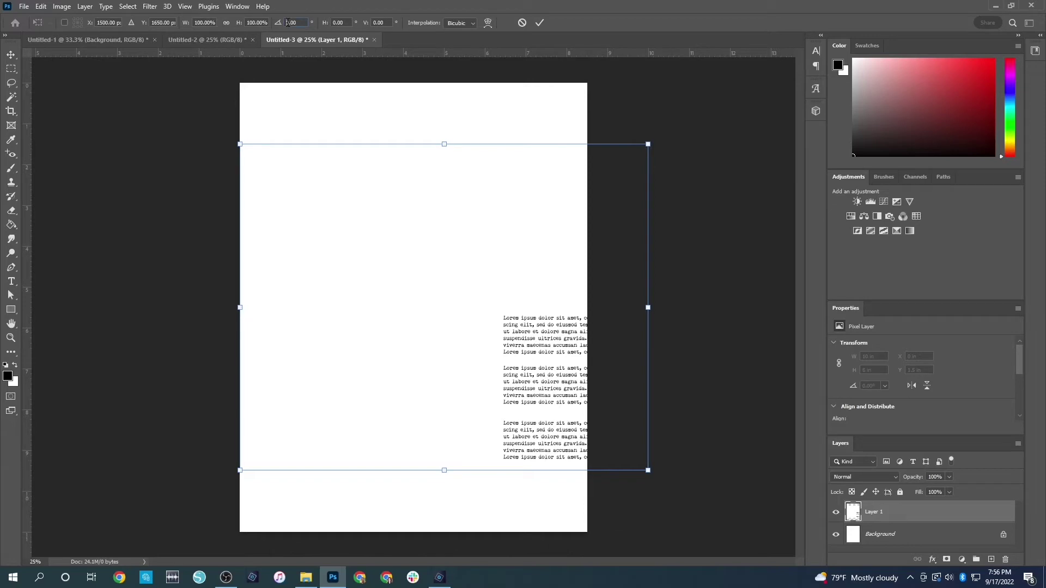
{"action": "type", "text": "360"}
{"action": "key", "text": "Return"}
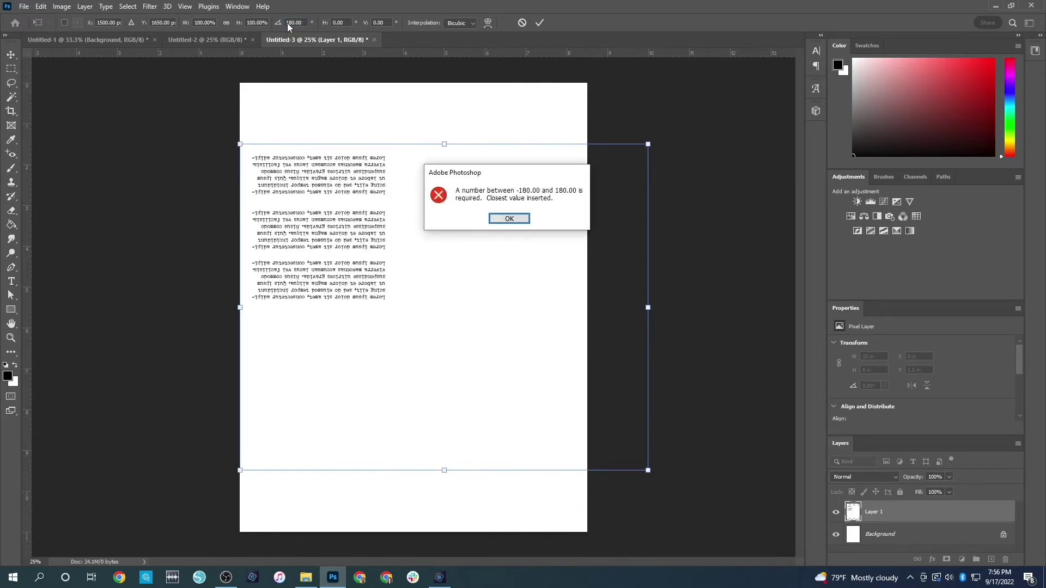
{"action": "left_click", "coordinate": [515, 219]}
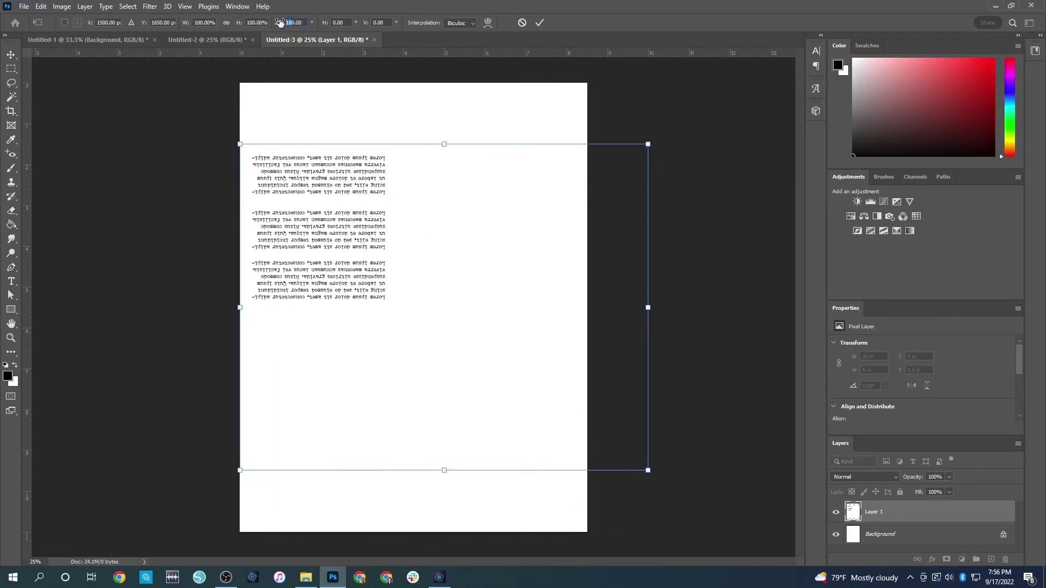
{"action": "type", "text": "90"}
{"action": "key", "text": "Return"}
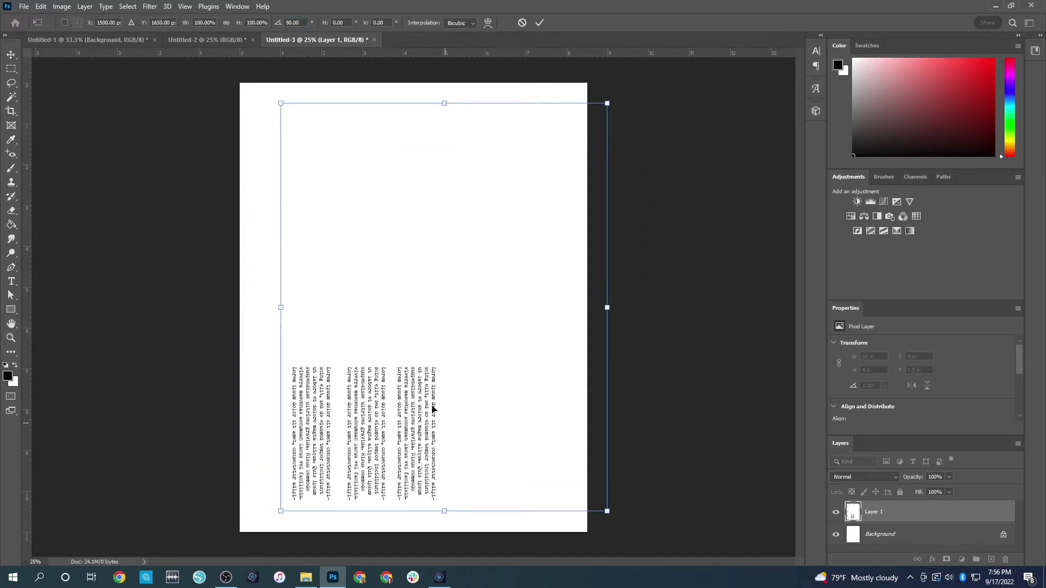
{"action": "left_click_drag", "start_coordinate": [433, 409], "coordinate": [386, 376]}
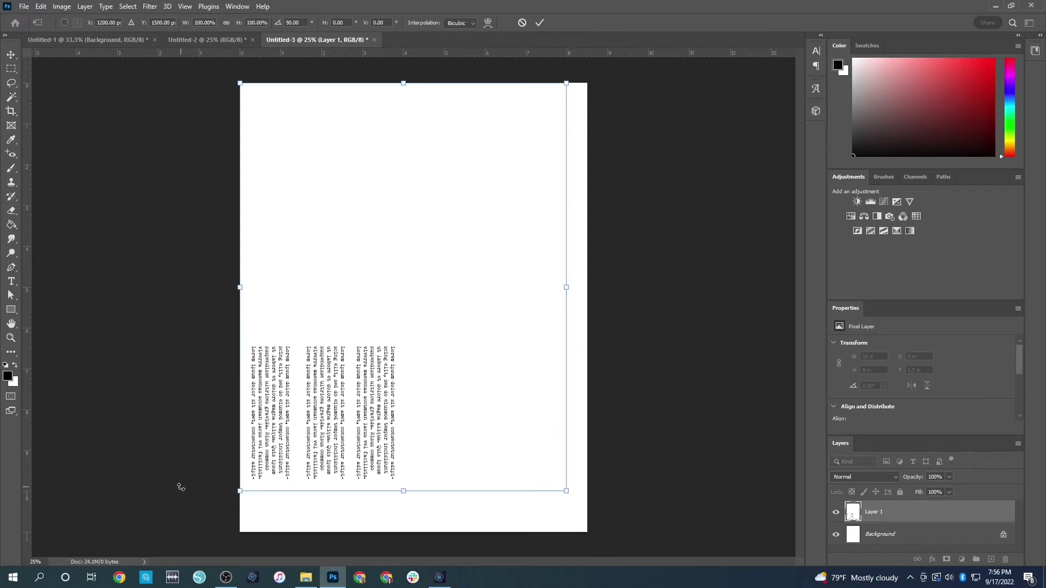
{"action": "key", "text": "Return"}
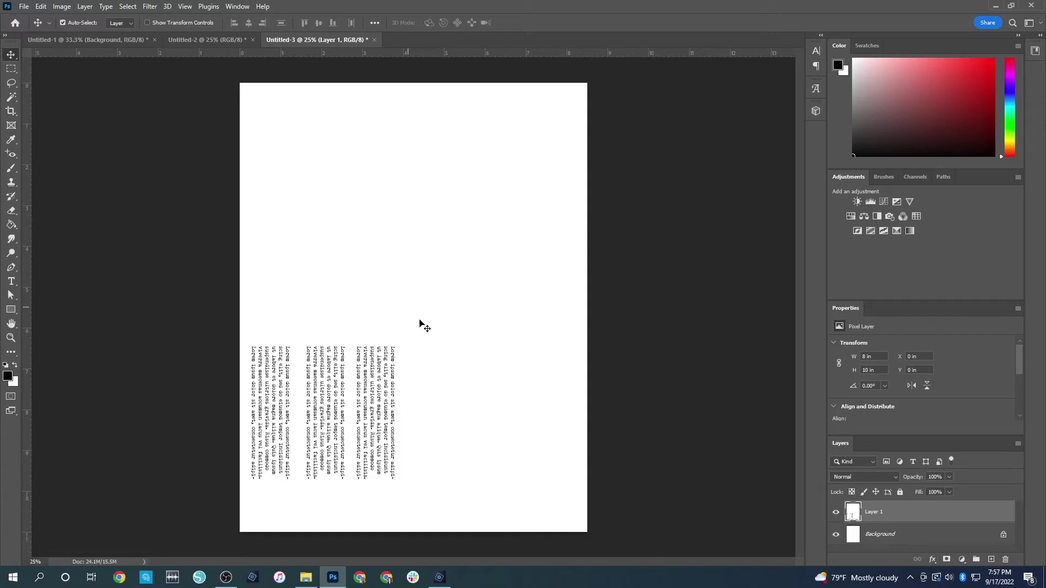
Switch to Photoshop Elements and browse for a file in the "27. 2022 Week 27 (7.4-7.10)" folder of lesson 08.
{"action": "left_click", "coordinate": [438, 577]}
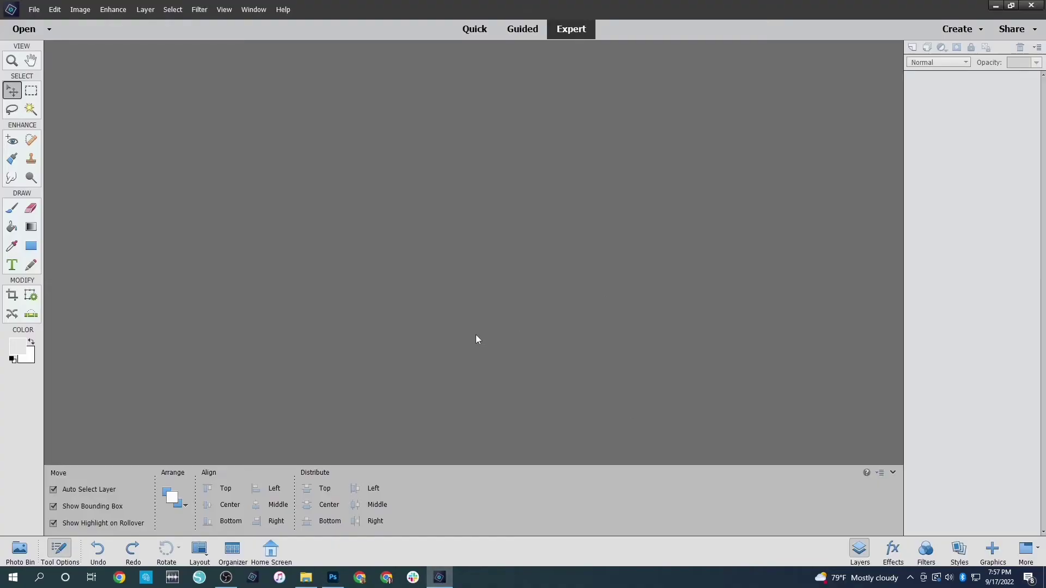
{"action": "key", "text": "ctrl+o"}
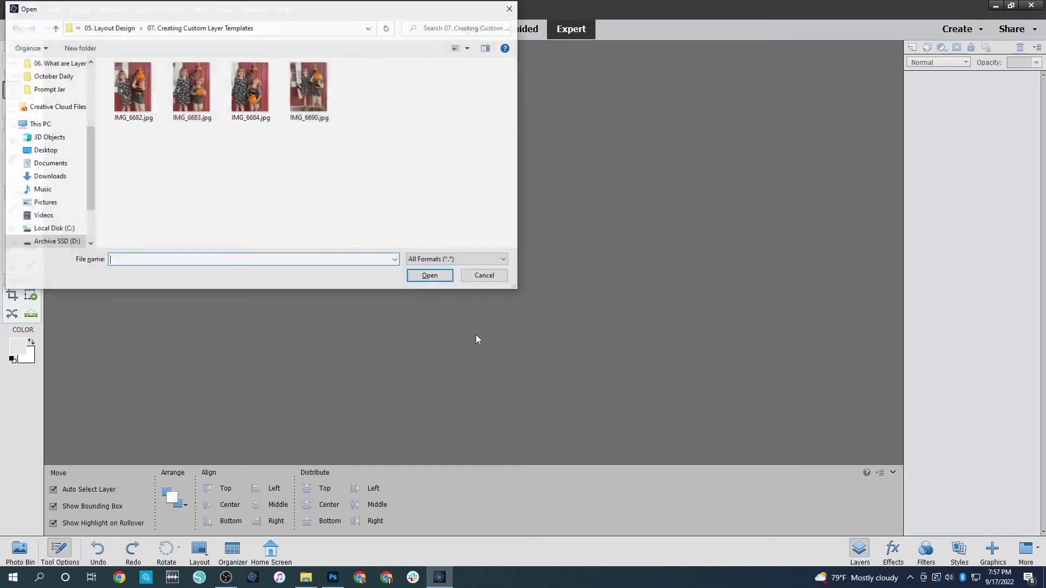
{"action": "left_click", "coordinate": [129, 28]}
{"action": "double_click", "coordinate": [166, 160]}
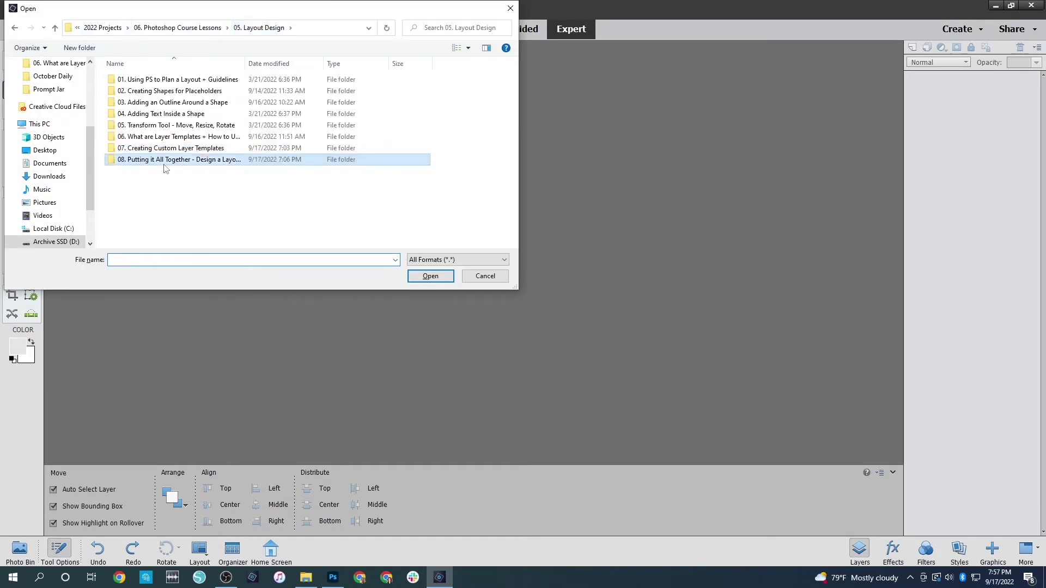
{"action": "double_click", "coordinate": [154, 104]}
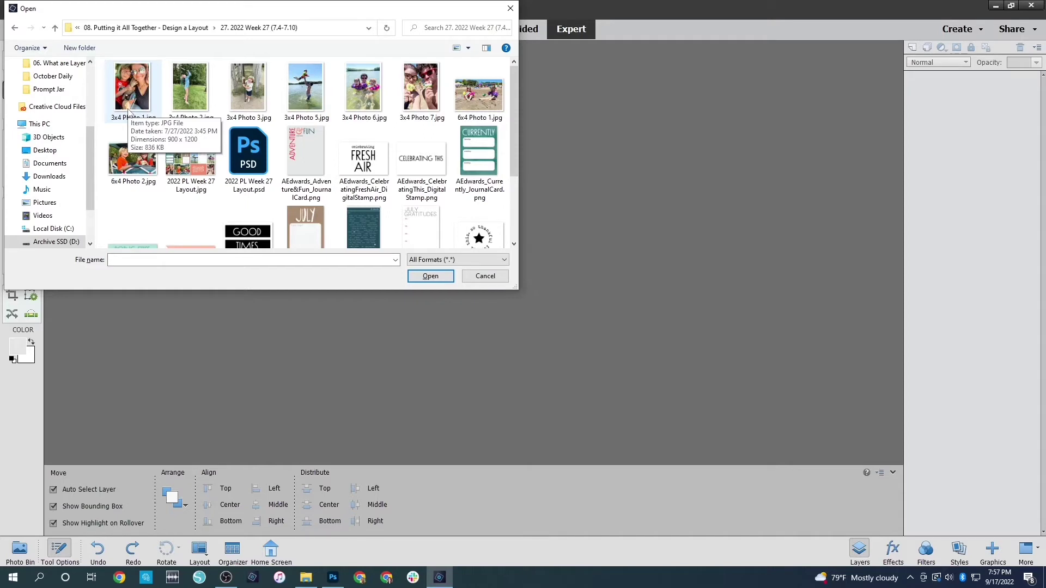
Look through the Week 27 photos and digital supplies, and open 2022 PL Week 27 Layout.jpg.
{"action": "scroll", "coordinate": [462, 84], "scroll_direction": "down", "scroll_amount": 5}
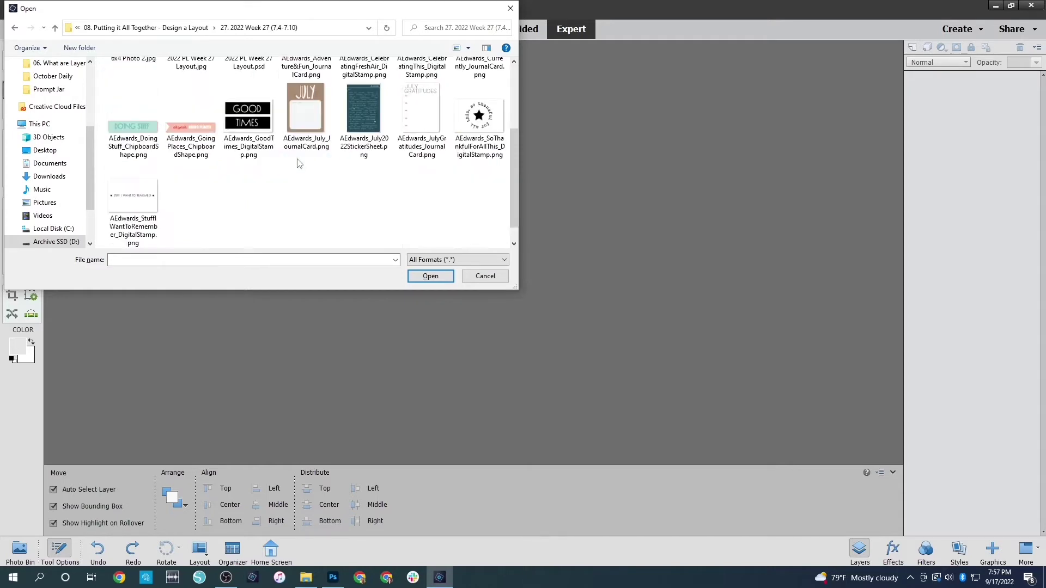
{"action": "scroll", "coordinate": [462, 84], "scroll_direction": "up", "scroll_amount": 3}
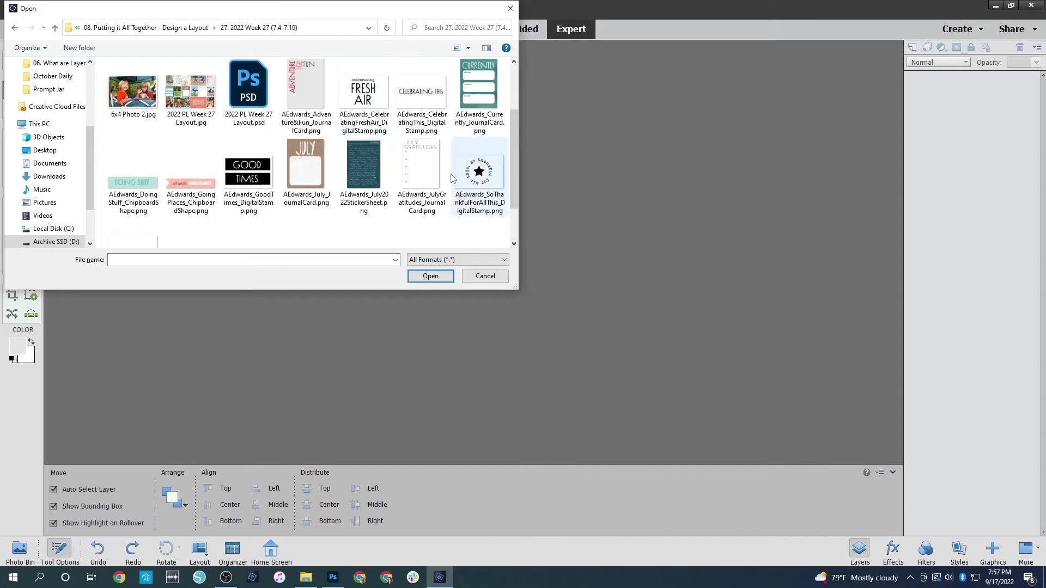
{"action": "scroll", "coordinate": [263, 186], "scroll_direction": "down", "scroll_amount": 1}
{"action": "scroll", "coordinate": [268, 188], "scroll_direction": "up", "scroll_amount": 1}
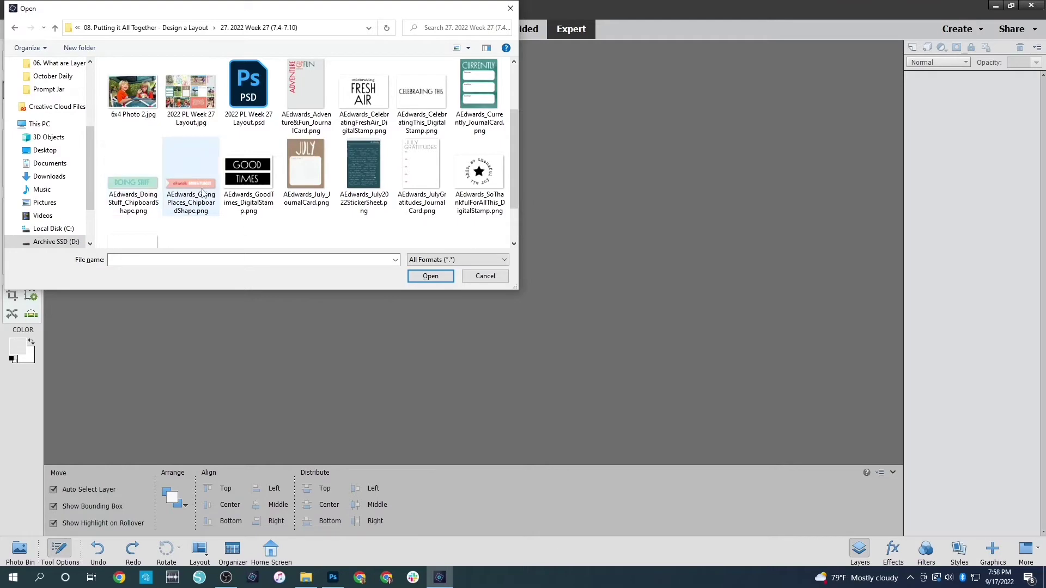
{"action": "scroll", "coordinate": [313, 226], "scroll_direction": "down", "scroll_amount": 1}
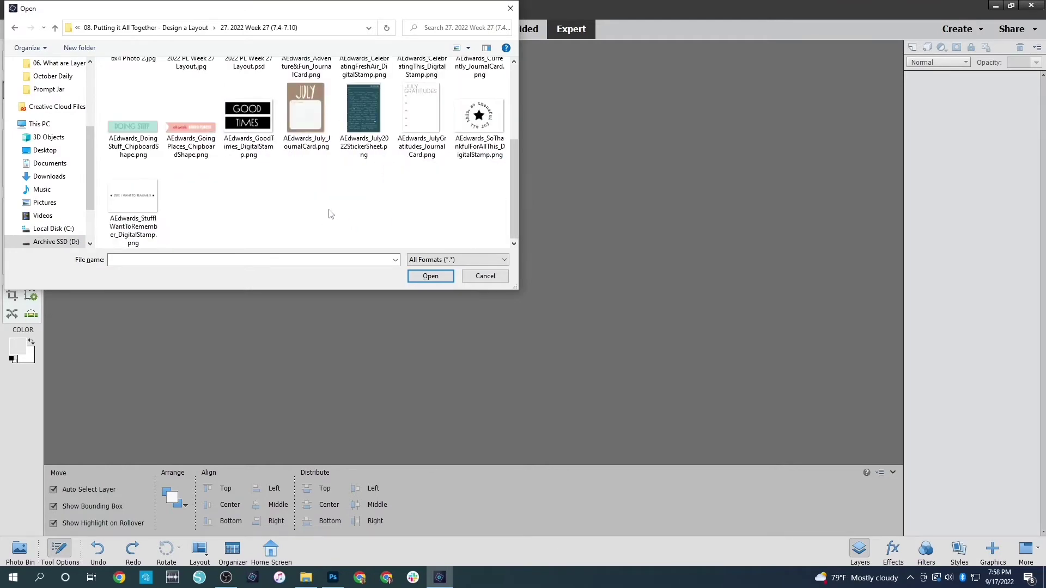
{"action": "scroll", "coordinate": [413, 228], "scroll_direction": "up", "scroll_amount": 2}
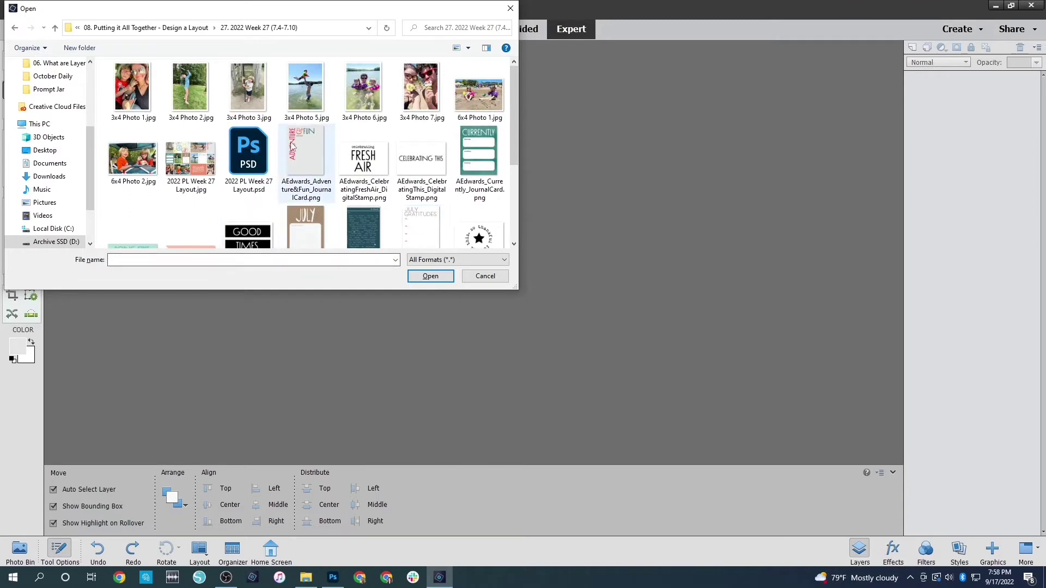
{"action": "left_click", "coordinate": [201, 165]}
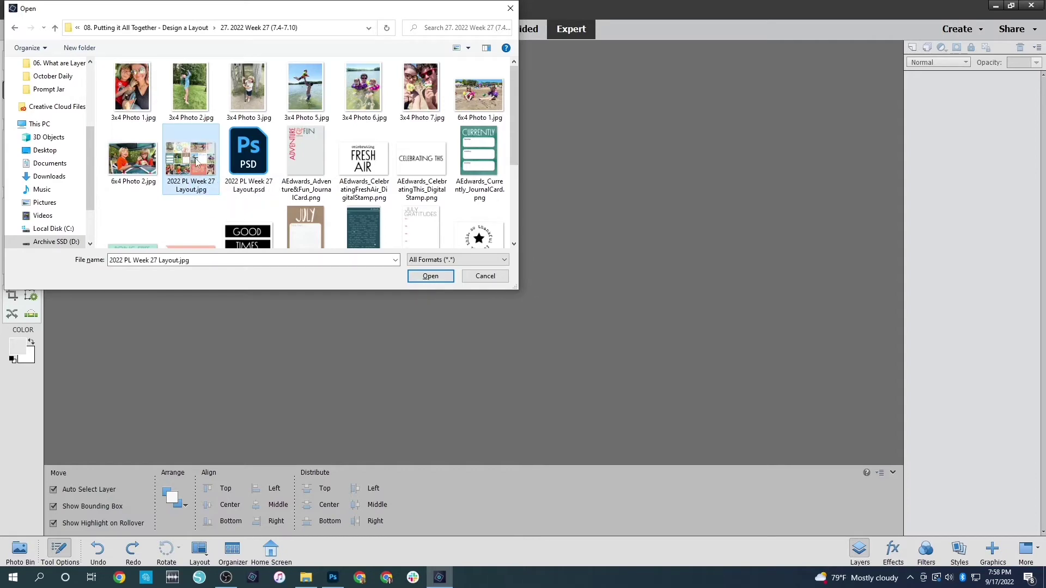
{"action": "double_click", "coordinate": [196, 162]}
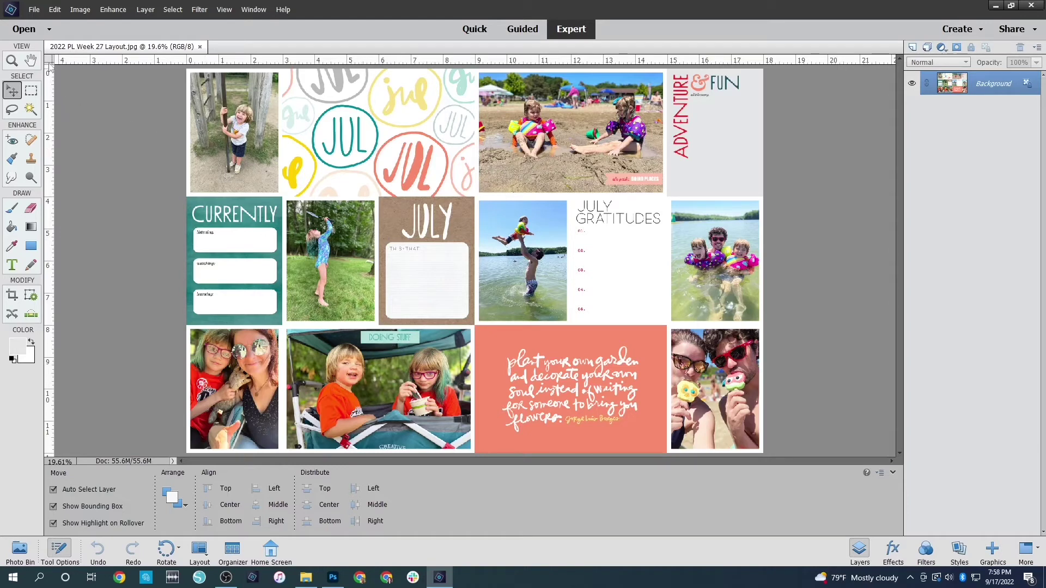
Start a new blank file, switch its dimensions to inches and set the width to 18 inches.
{"action": "left_click", "coordinate": [50, 29]}
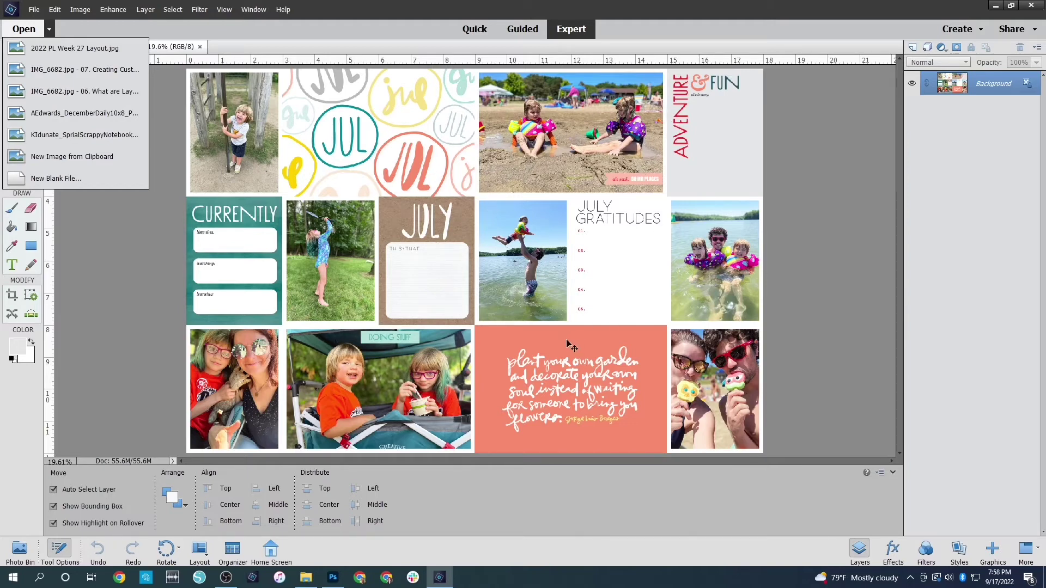
{"action": "left_click", "coordinate": [53, 180]}
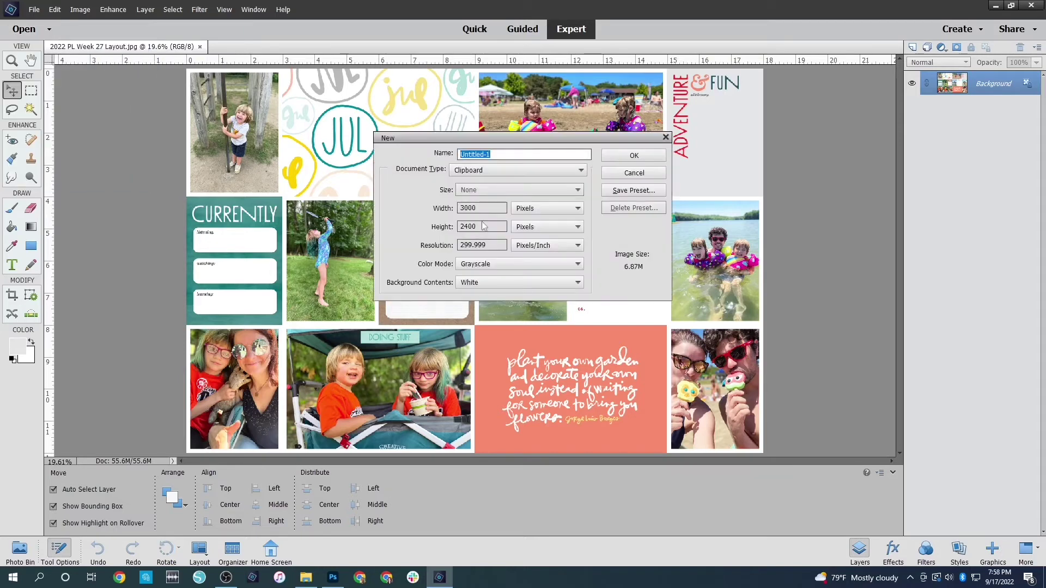
{"action": "left_click", "coordinate": [548, 208]}
{"action": "left_click", "coordinate": [545, 235]}
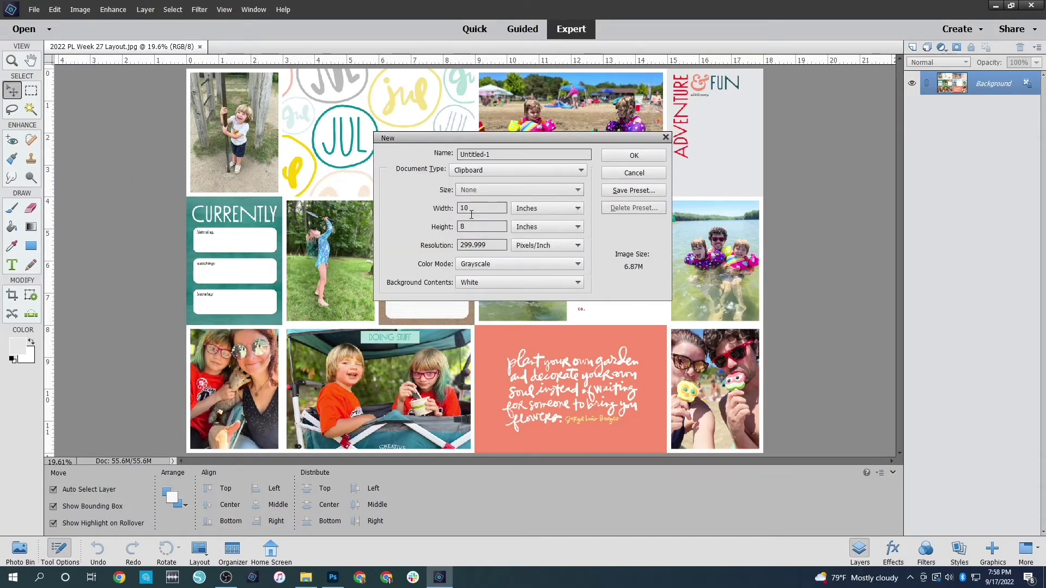
{"action": "left_click_drag", "start_coordinate": [479, 208], "coordinate": [430, 210]}
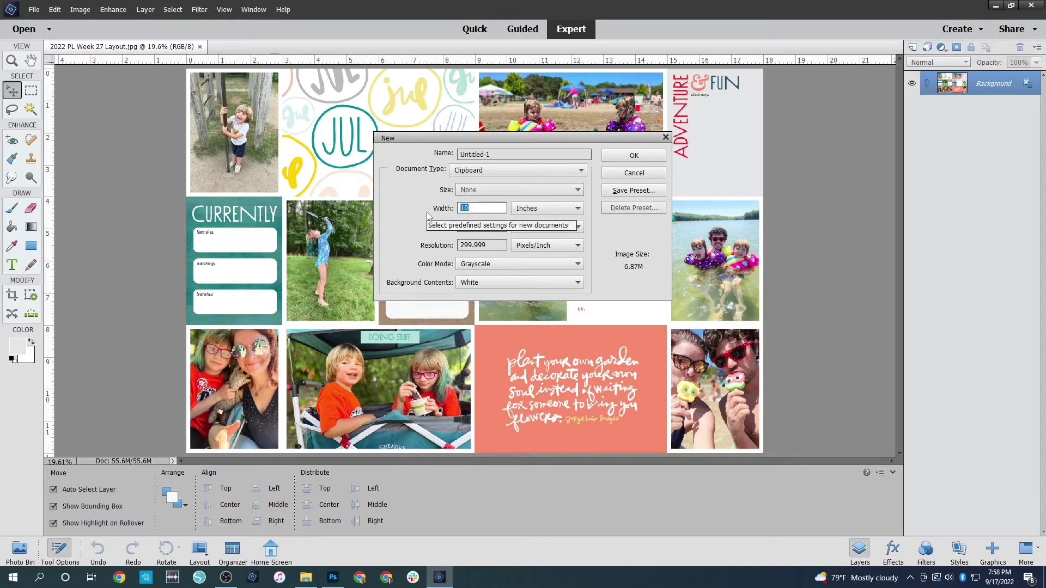
{"action": "type", "text": "18"}
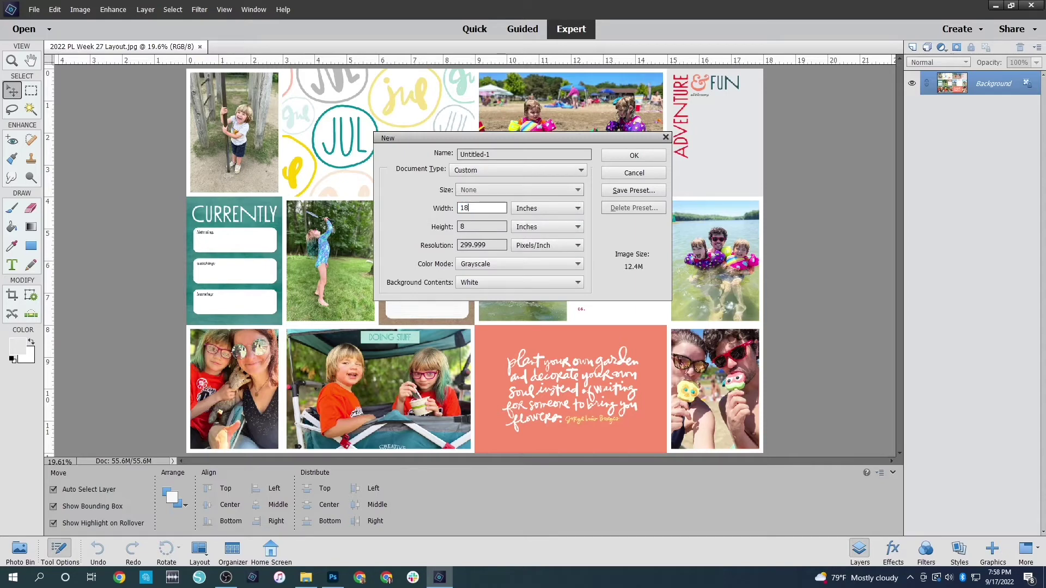
{"action": "key", "text": "Tab"}
{"action": "key", "text": "Tab"}
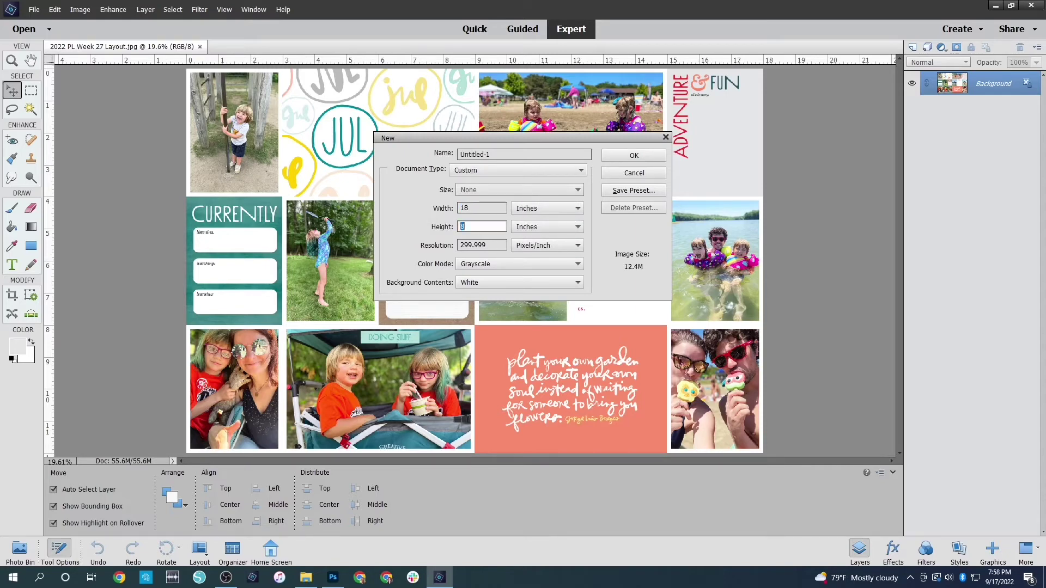
Create the file with a height of 12 inches and 300 pixels/inch, and place a vertical guide at 9 inches.
{"action": "type", "text": "12"}
{"action": "key", "text": "Tab"}
{"action": "key", "text": "Tab"}
{"action": "type", "text": "30"}
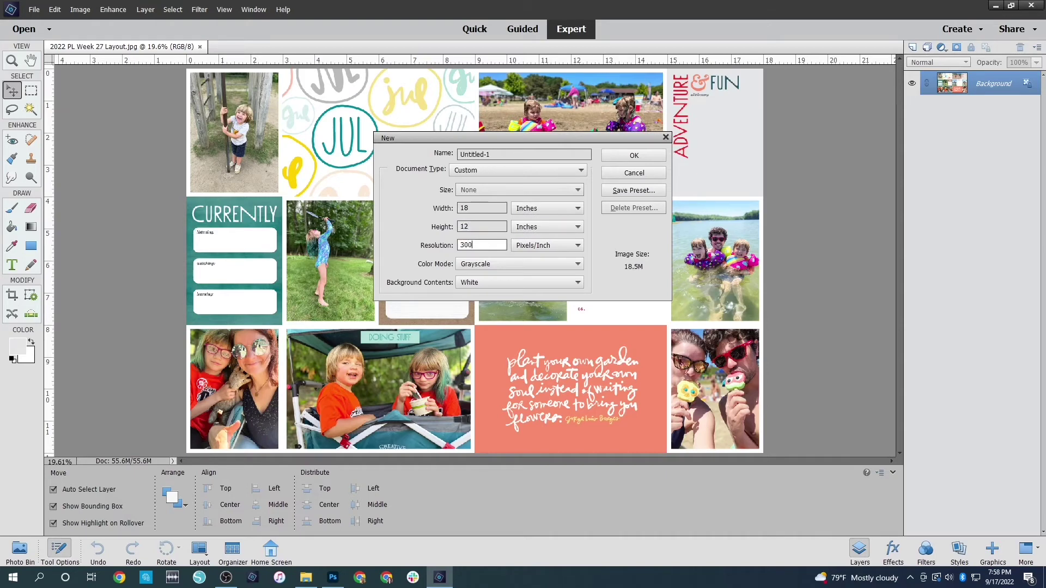
{"action": "type", "text": "0"}
{"action": "key", "text": "Return"}
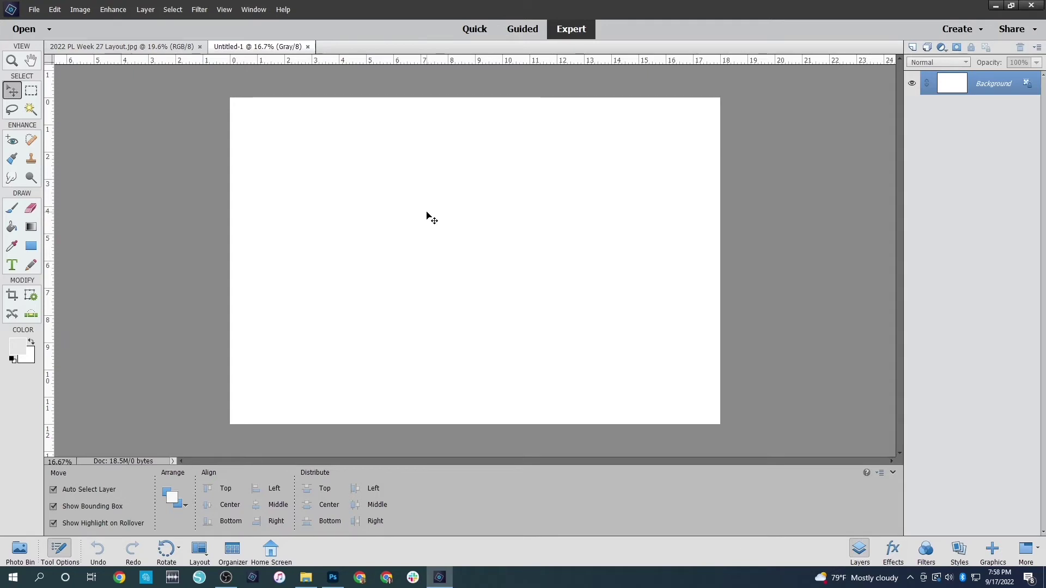
{"action": "left_click_drag", "start_coordinate": [53, 299], "coordinate": [474, 261]}
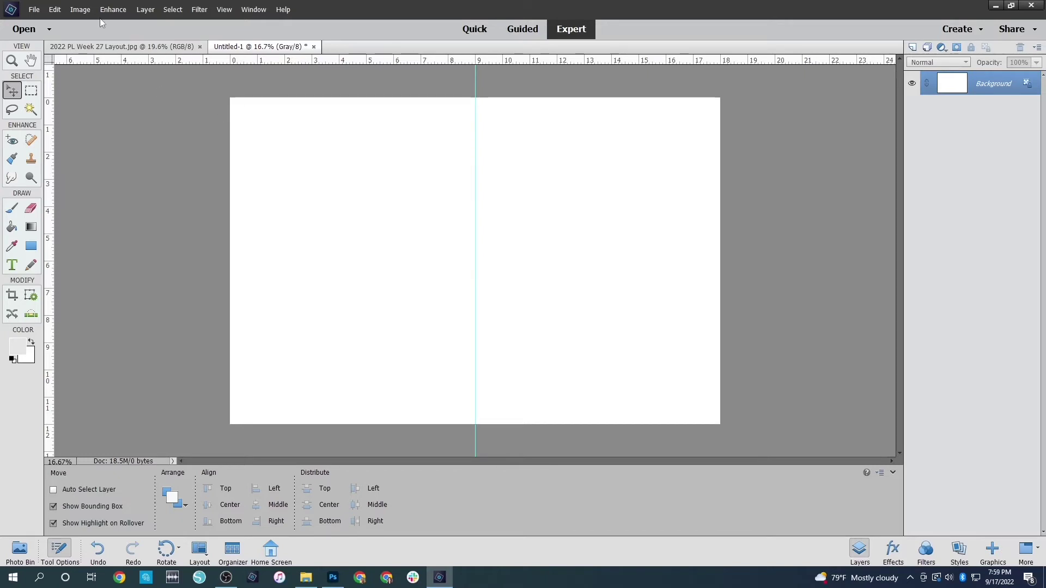
Open all the Week 27 photos from 3x4 Photo 1.jpg through 6x4 Photo 2.jpg.
{"action": "key", "text": "ctrl+o"}
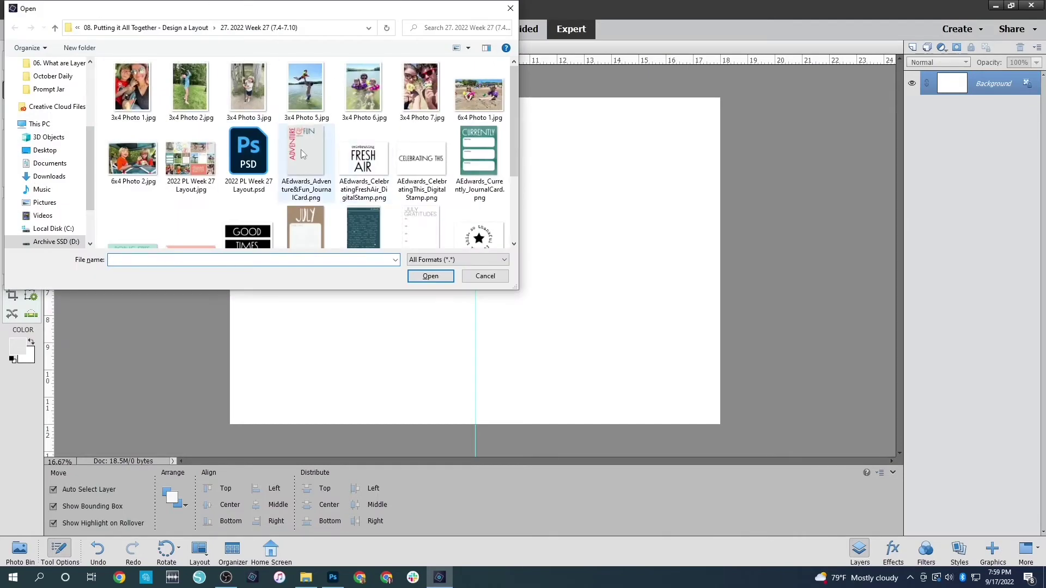
{"action": "left_click", "coordinate": [128, 90]}
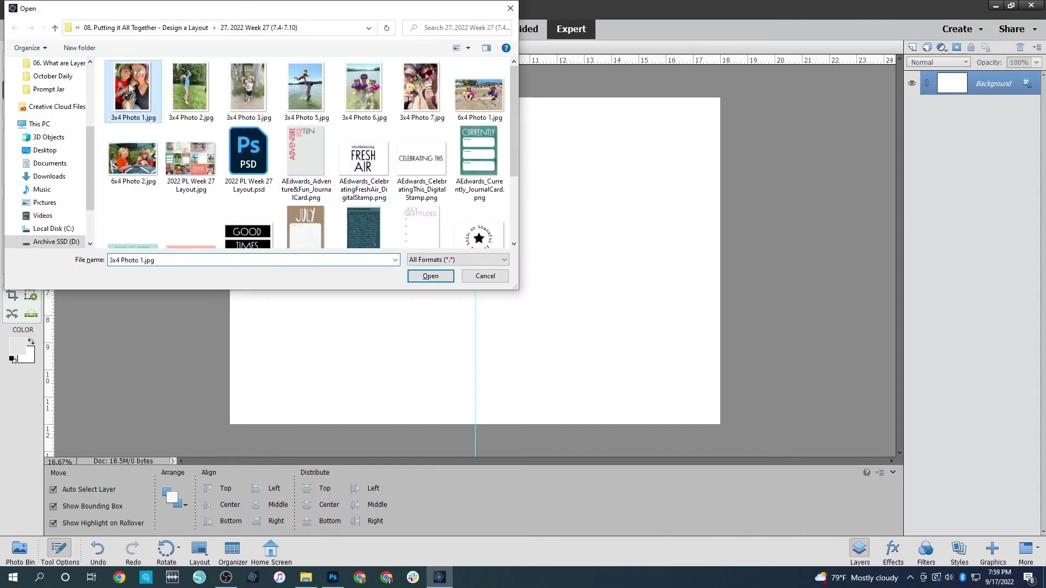
{"action": "left_click", "coordinate": [137, 162], "text": "shift"}
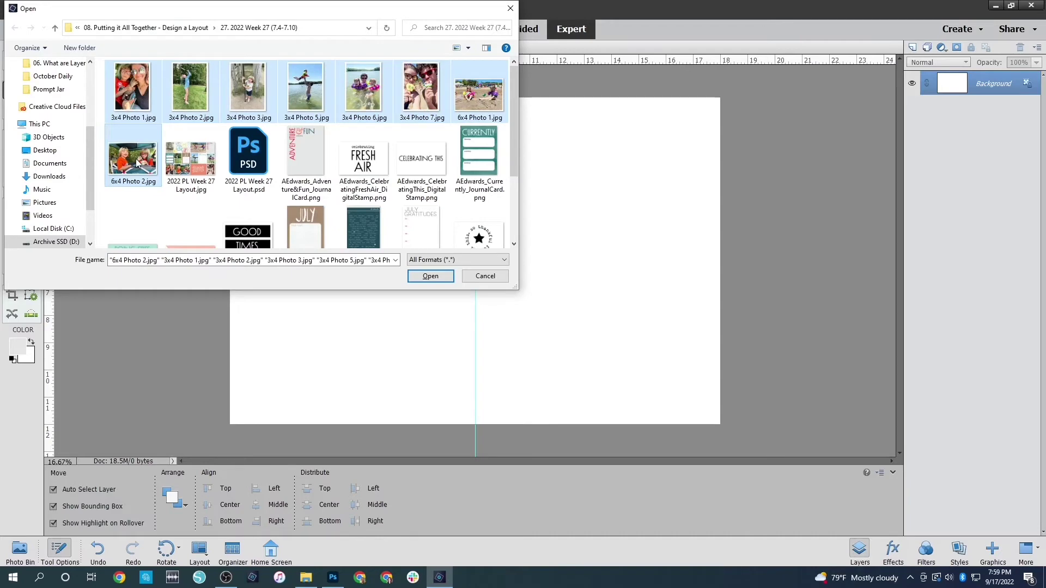
{"action": "key", "text": "Return"}
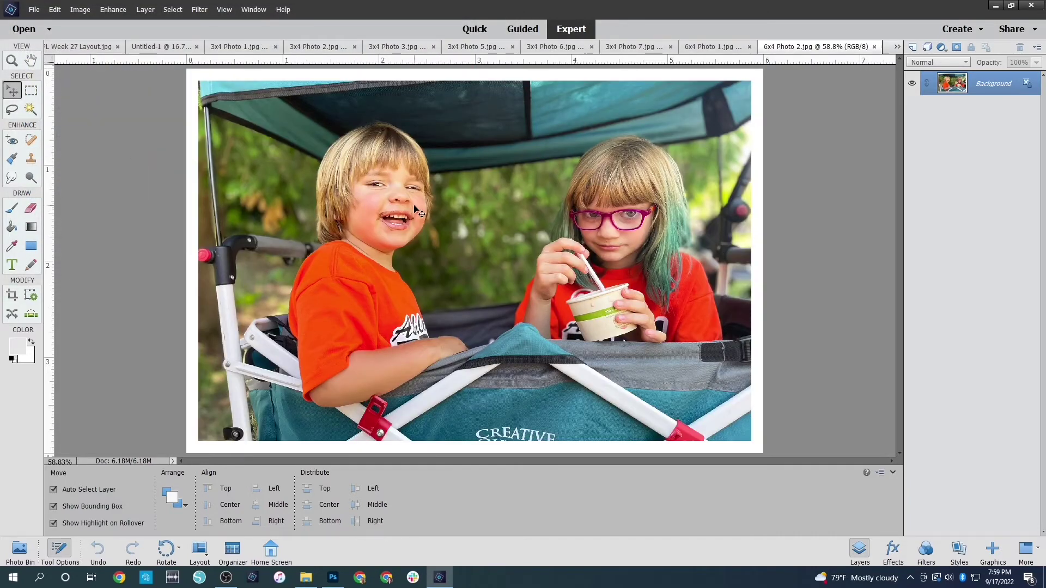
Copy the entire 6x4 Photo 2.jpg image and paste it into Untitled-1.
{"action": "left_click", "coordinate": [618, 228]}
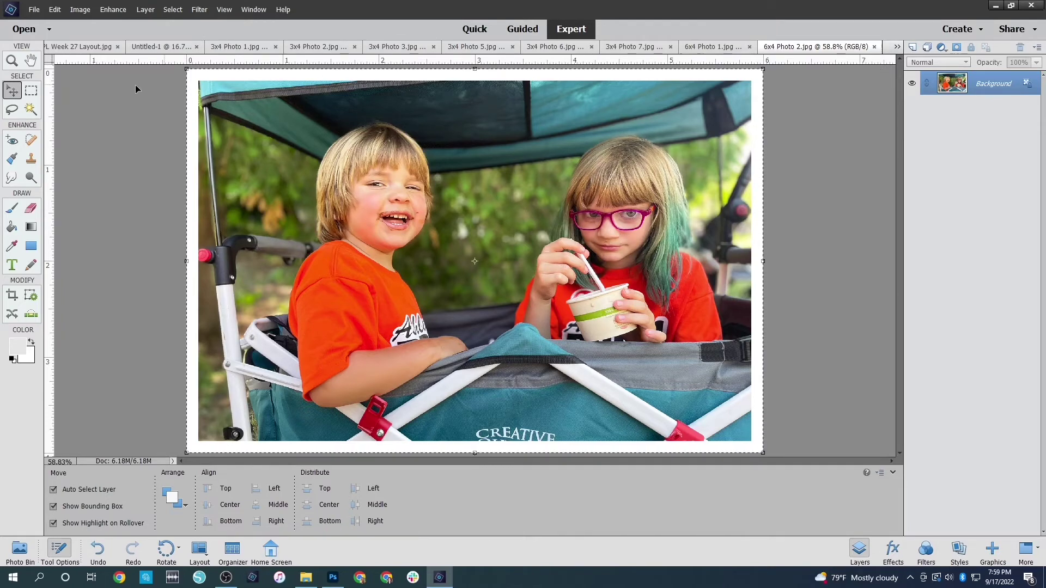
{"action": "left_click", "coordinate": [163, 47]}
{"action": "key", "text": "ctrl+v"}
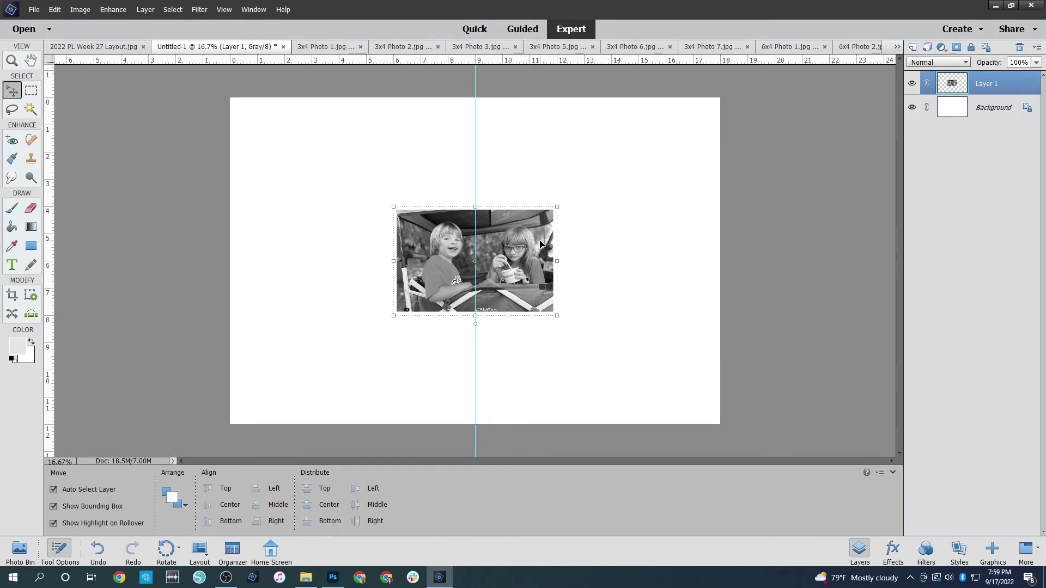
Close the grayscale Untitled-1 document without saving it.
{"action": "key", "text": "Delete"}
{"action": "key", "text": "Tab"}
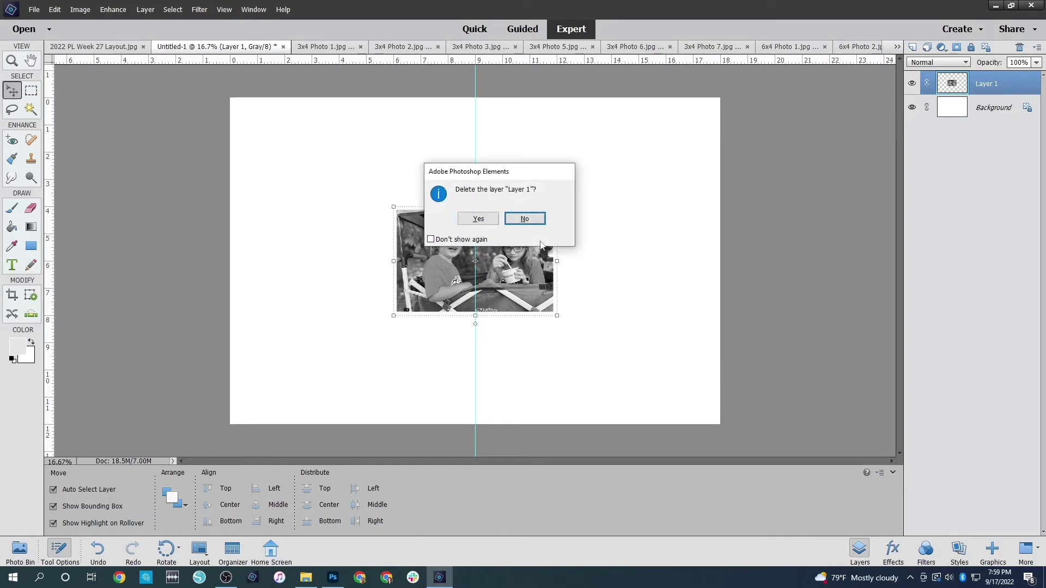
{"action": "key", "text": "Return"}
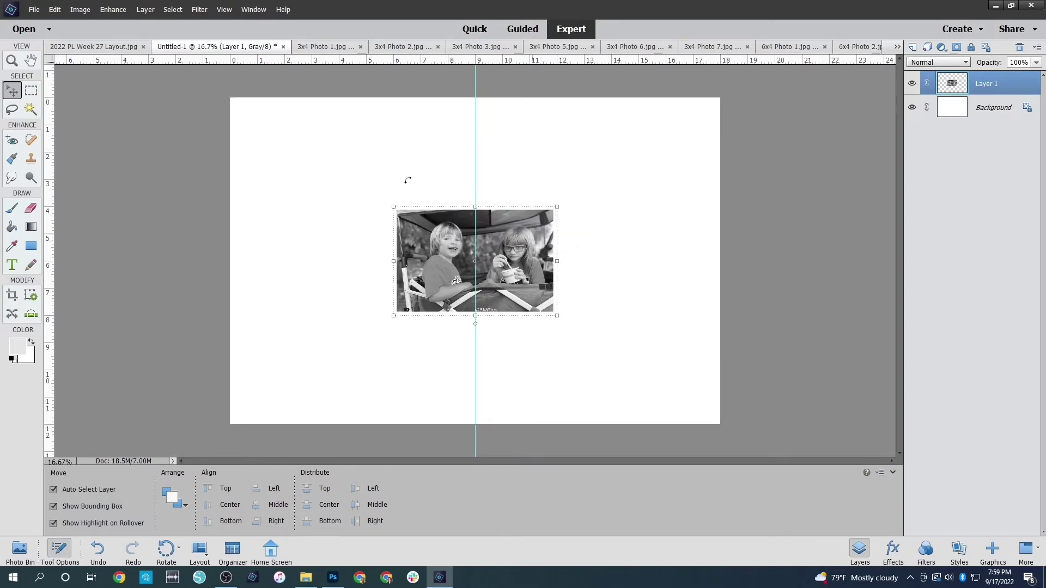
{"action": "left_click", "coordinate": [283, 47]}
{"action": "key", "text": "Tab"}
{"action": "key", "text": "Return"}
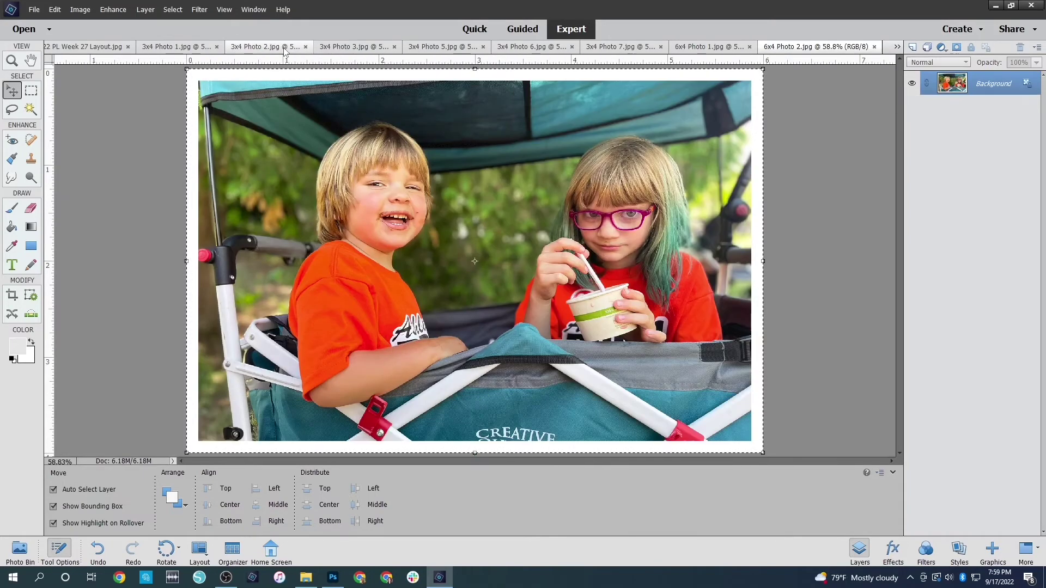
Start a new document with its dimensions in inches and a width of 18 inches.
{"action": "key", "text": "ctrl+n"}
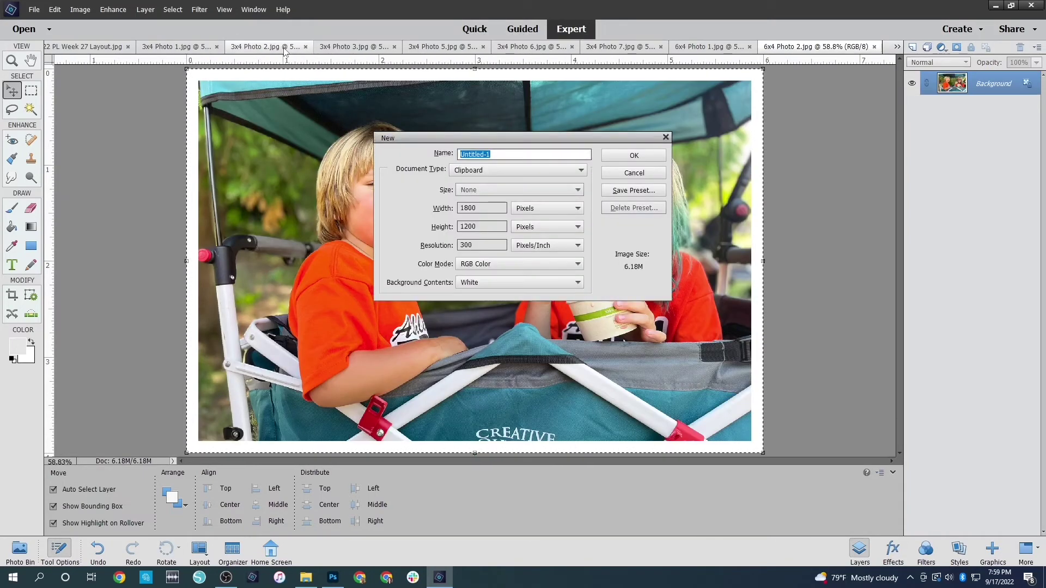
{"action": "double_click", "coordinate": [502, 207]}
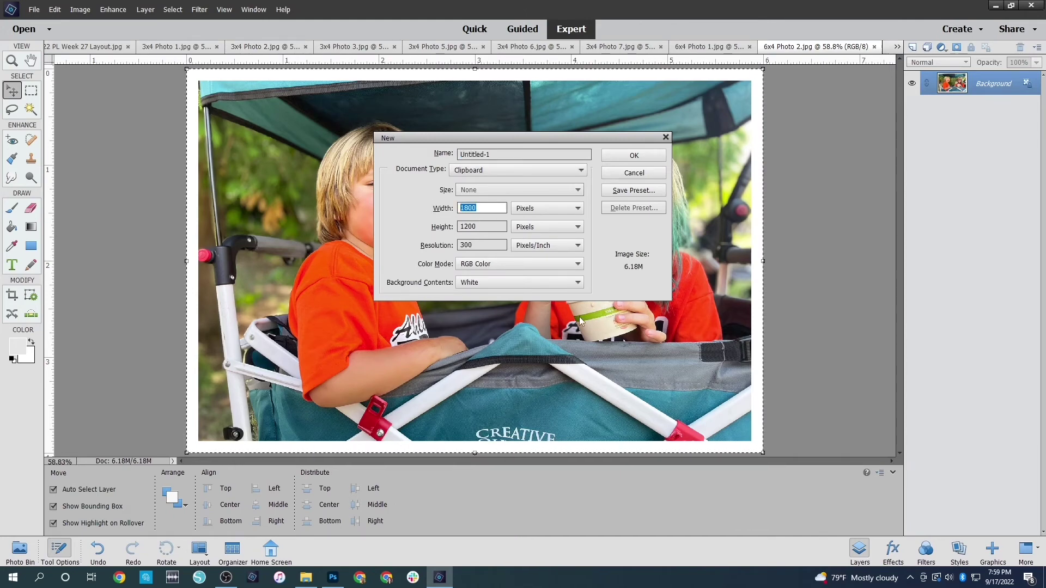
{"action": "type", "text": "18"}
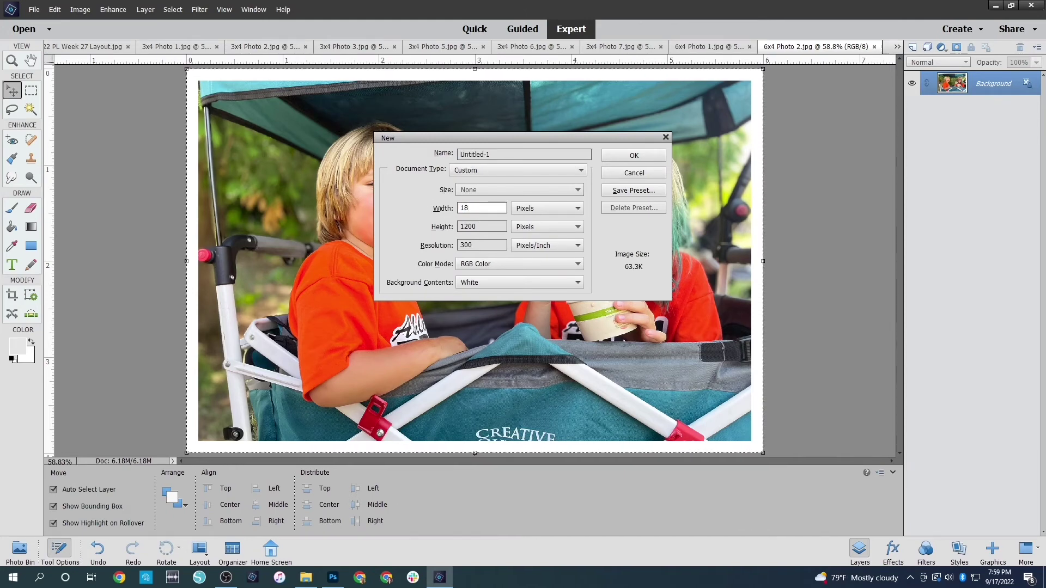
{"action": "left_click", "coordinate": [546, 208]}
{"action": "left_click", "coordinate": [531, 235]}
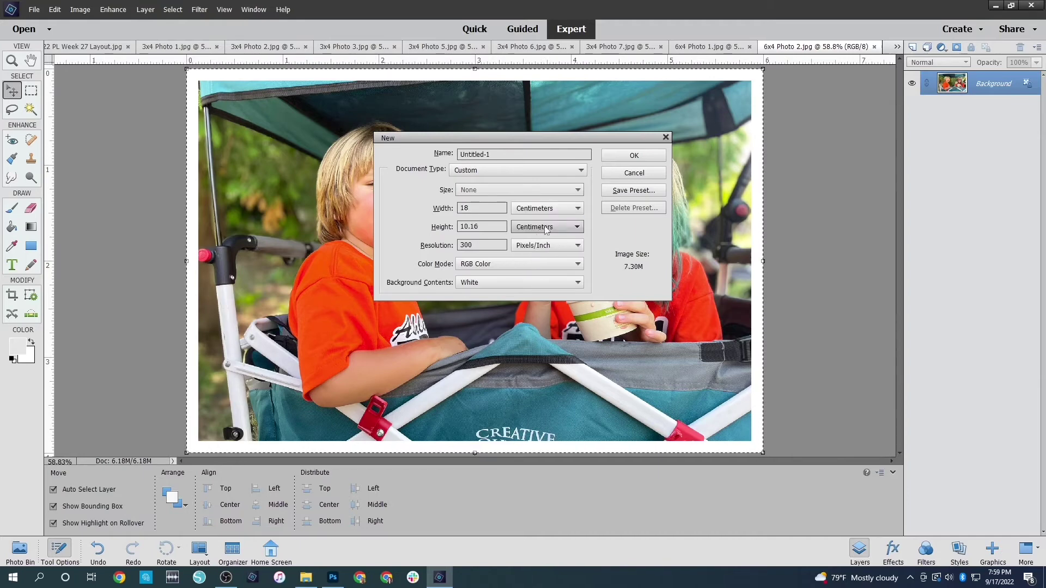
{"action": "left_click", "coordinate": [540, 208]}
{"action": "left_click", "coordinate": [524, 220]}
{"action": "left_click", "coordinate": [484, 211]}
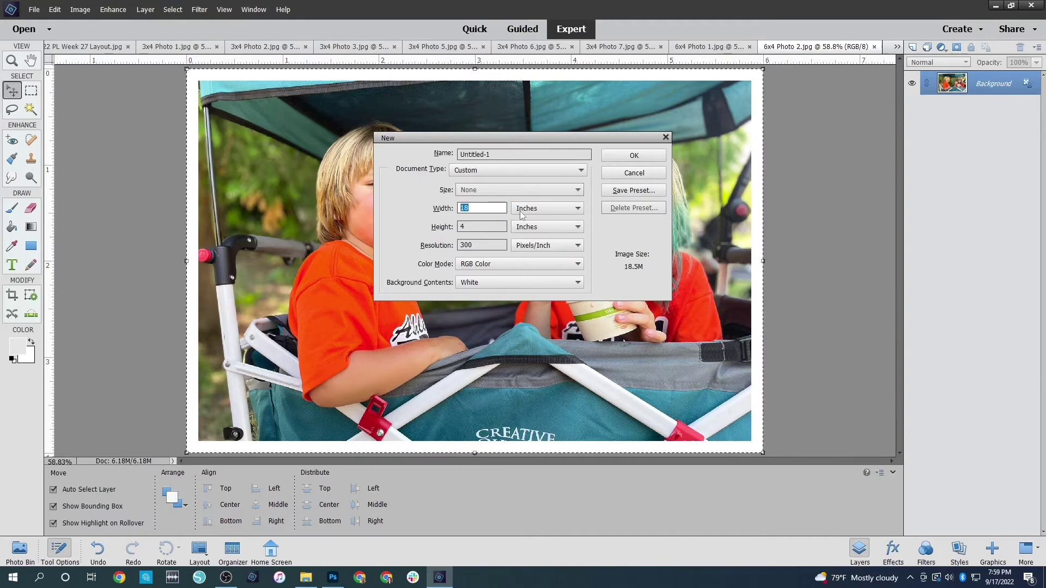
Set the height to 12 inches and the color mode to RGB Color, and create the document.
{"action": "key", "text": "Tab"}
{"action": "key", "text": "Tab"}
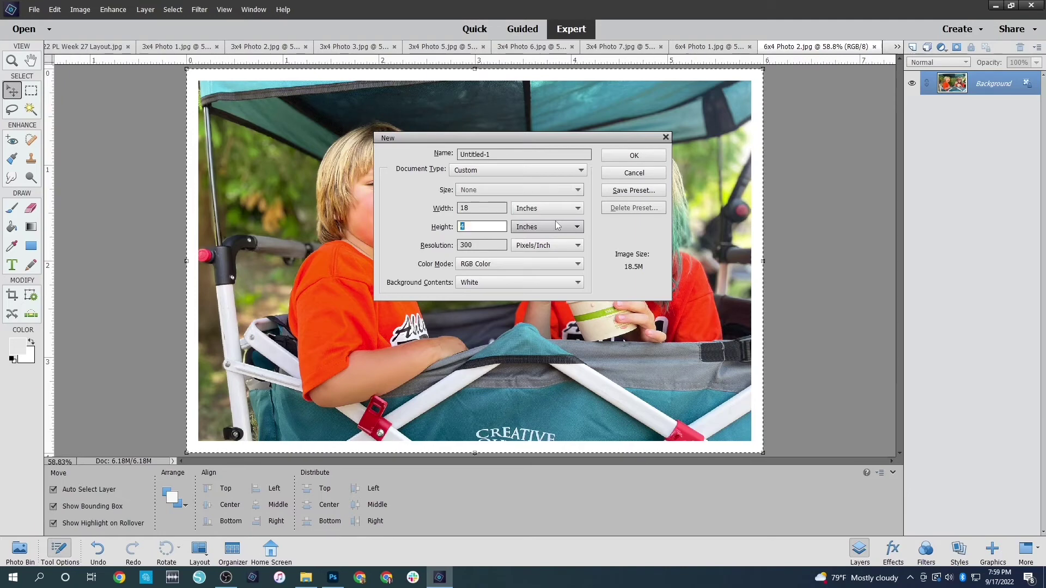
{"action": "type", "text": "12"}
{"action": "left_click", "coordinate": [522, 229]}
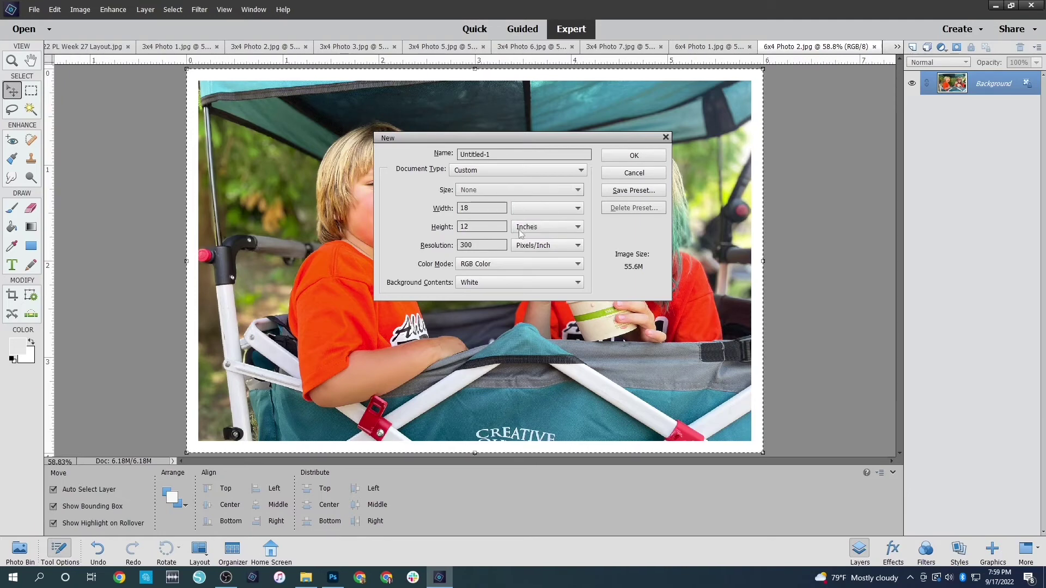
{"action": "left_click", "coordinate": [488, 264]}
{"action": "left_click", "coordinate": [482, 292]}
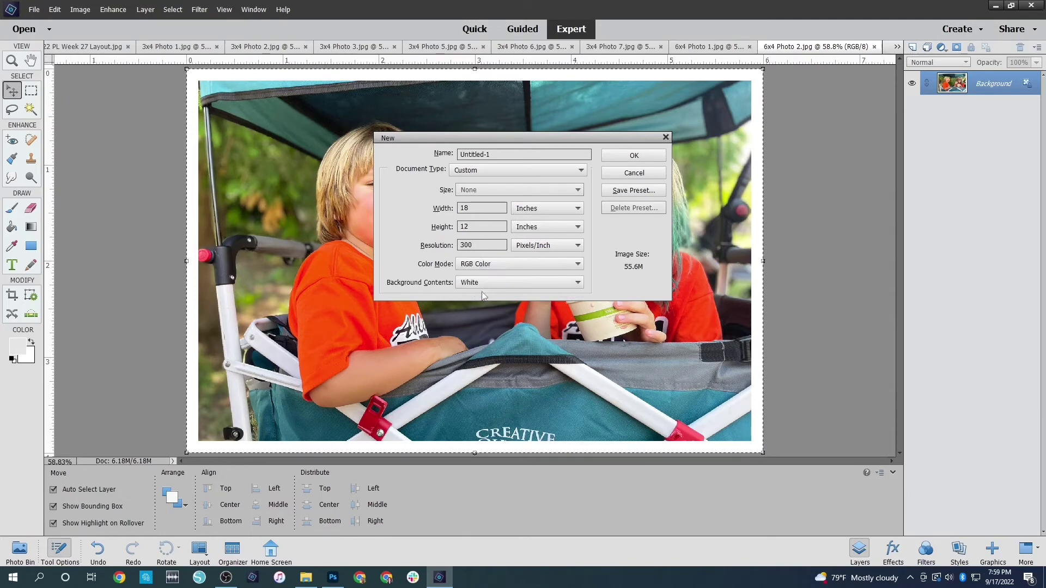
{"action": "left_click", "coordinate": [647, 155]}
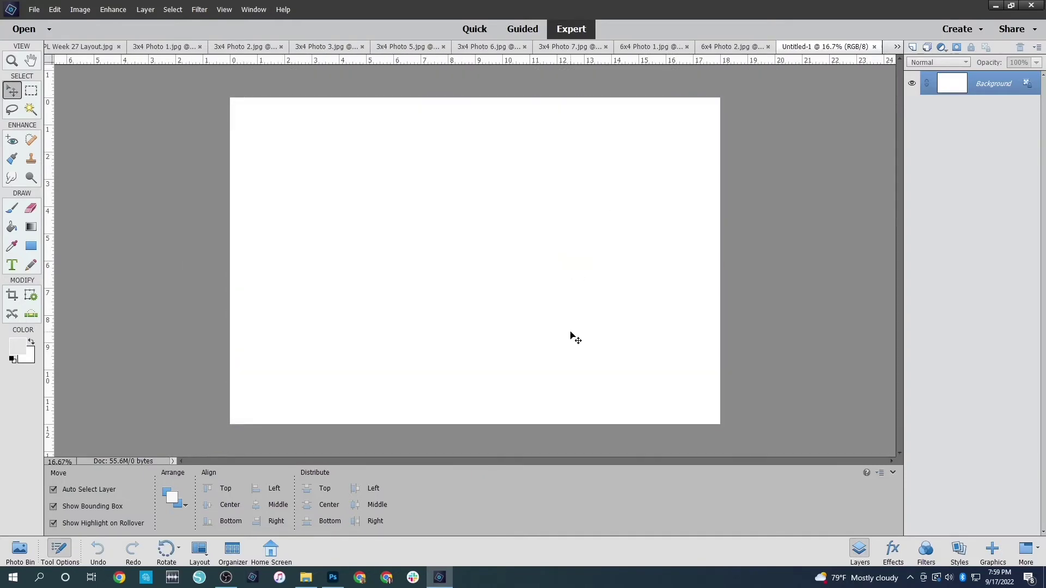
Paste the copied photo, snap it to the page's bottom edge, left of a vertical guide at 9 inches, and close 6x4 Photo 2.jpg.
{"action": "key", "text": "ctrl+v"}
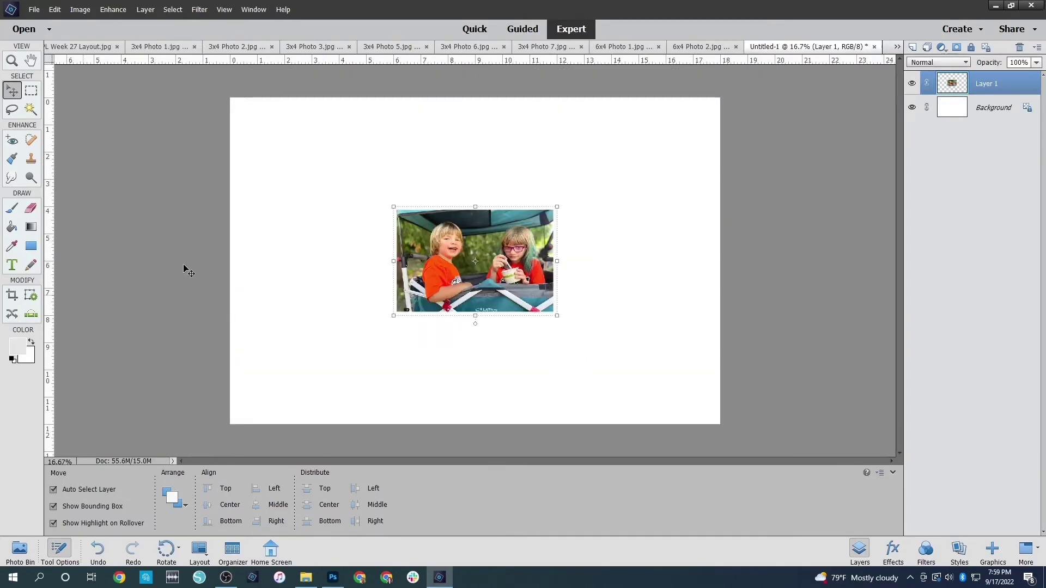
{"action": "left_click_drag", "start_coordinate": [526, 224], "coordinate": [419, 277]}
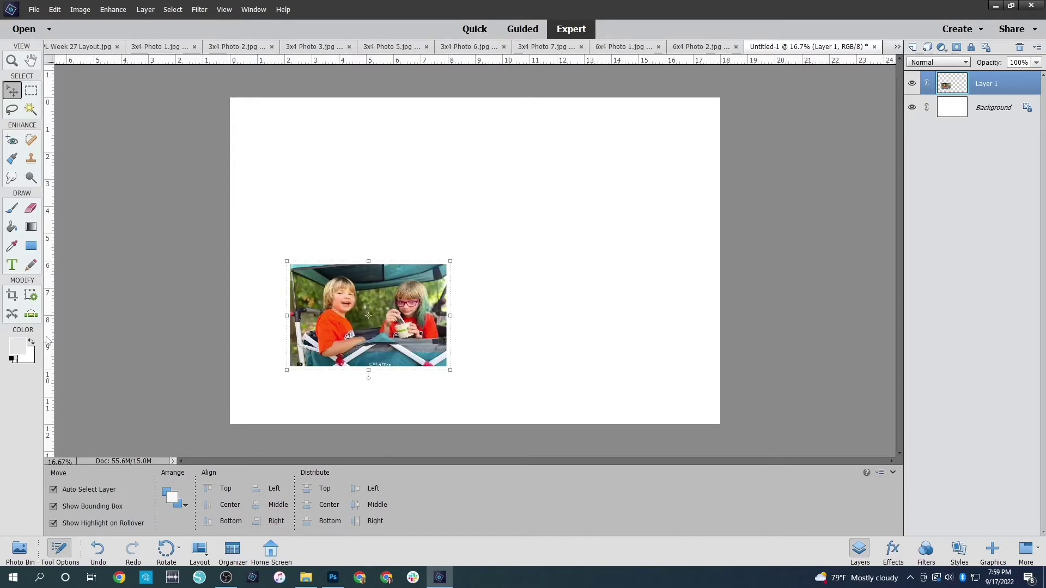
{"action": "left_click_drag", "start_coordinate": [48, 341], "coordinate": [475, 296]}
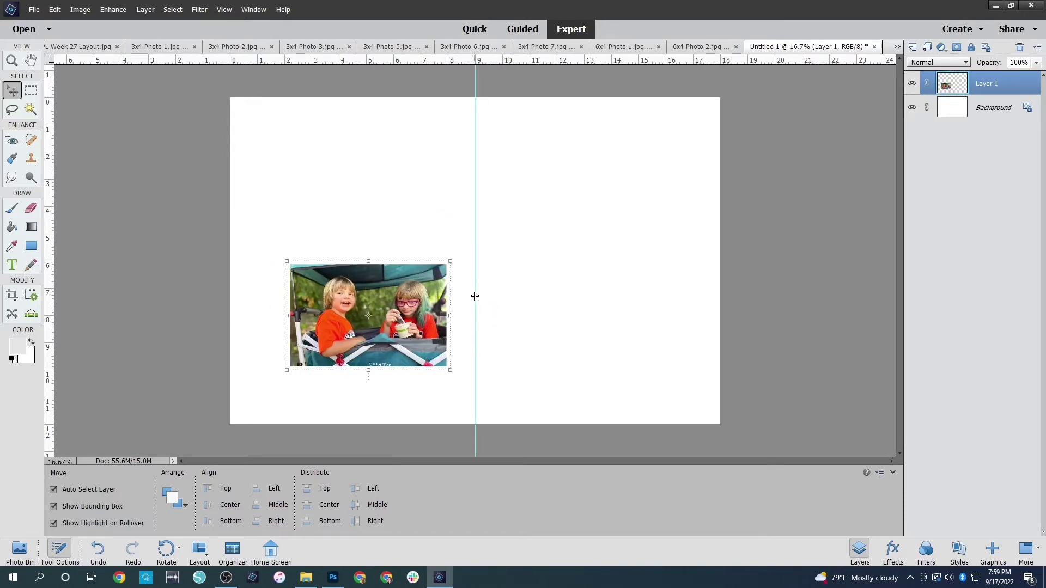
{"action": "left_click_drag", "start_coordinate": [380, 289], "coordinate": [407, 342]}
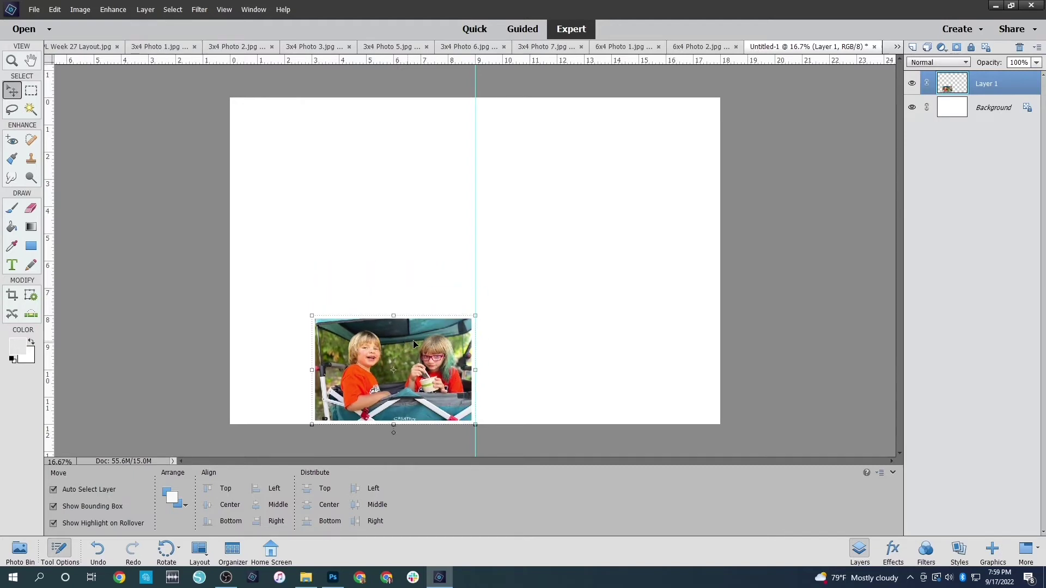
{"action": "left_click", "coordinate": [485, 347]}
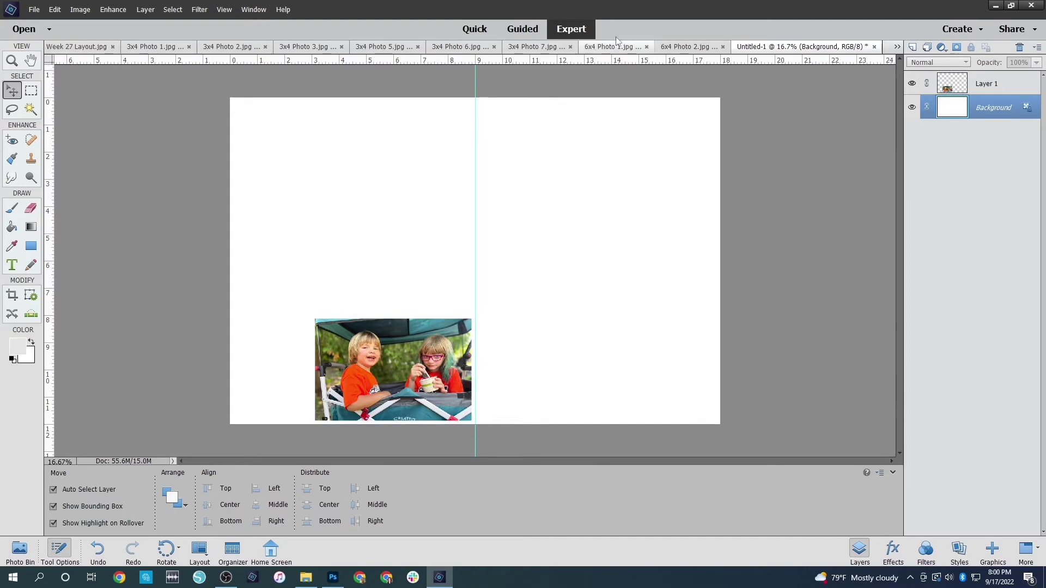
{"action": "left_click", "coordinate": [713, 48]}
{"action": "left_click", "coordinate": [821, 47]}
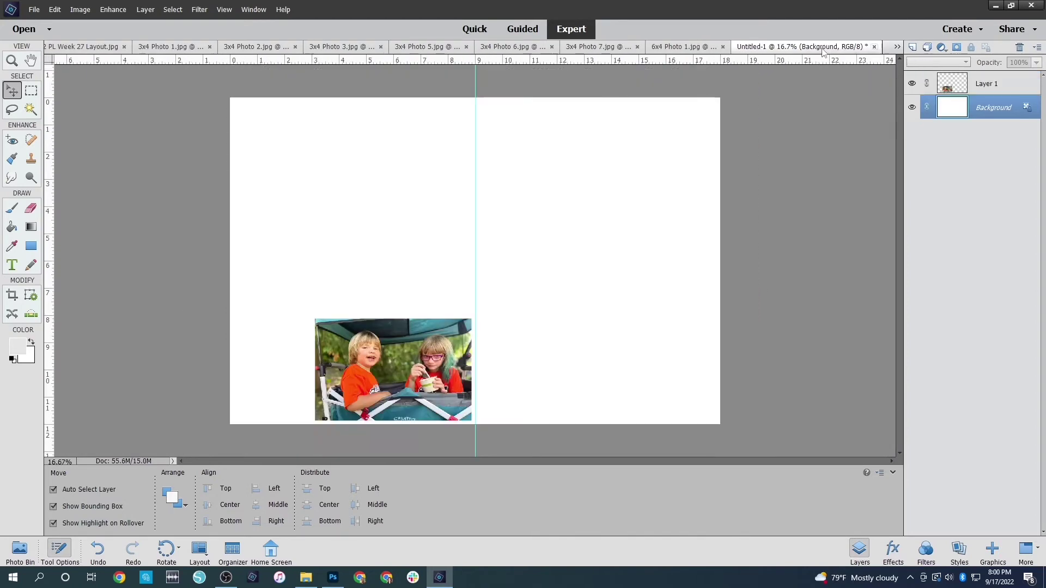
Copy 6x4 Photo 1.jpg into Untitled-1 and snap it to the page's top edge, just right of the center guide.
{"action": "left_click", "coordinate": [685, 48]}
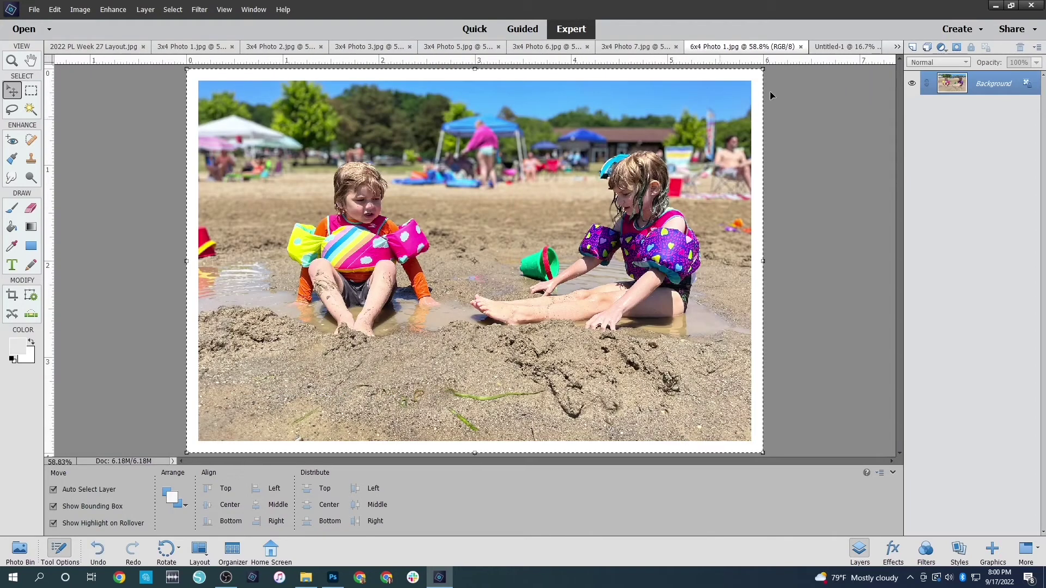
{"action": "left_click", "coordinate": [800, 47]}
{"action": "left_click_drag", "start_coordinate": [528, 288], "coordinate": [609, 143]}
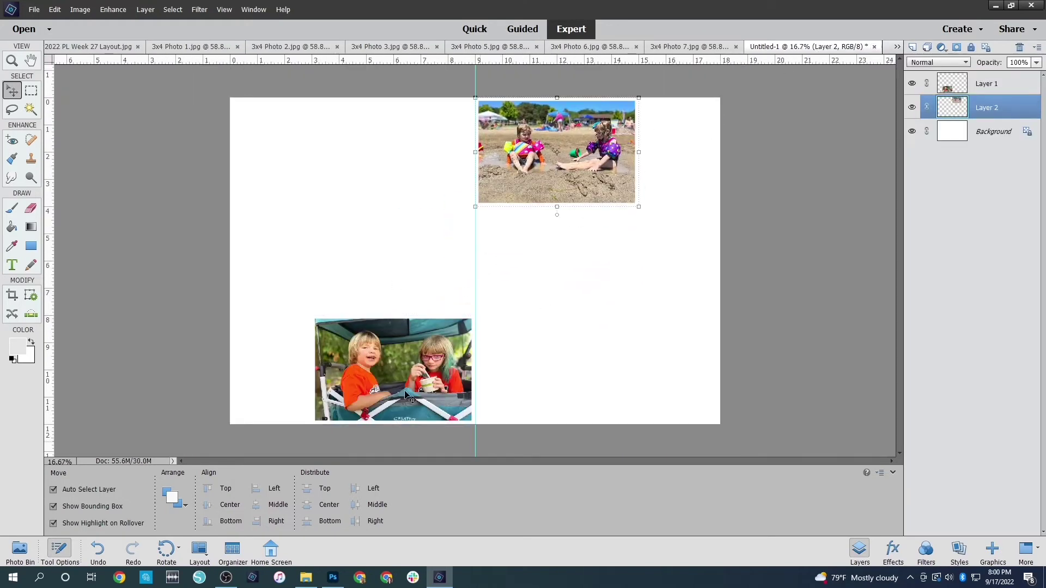
Consult the finished layout, copy 3x4 Photo 1.jpg into Untitled-1, close its source, and snap the photo to the page's left edge.
{"action": "left_click", "coordinate": [61, 48]}
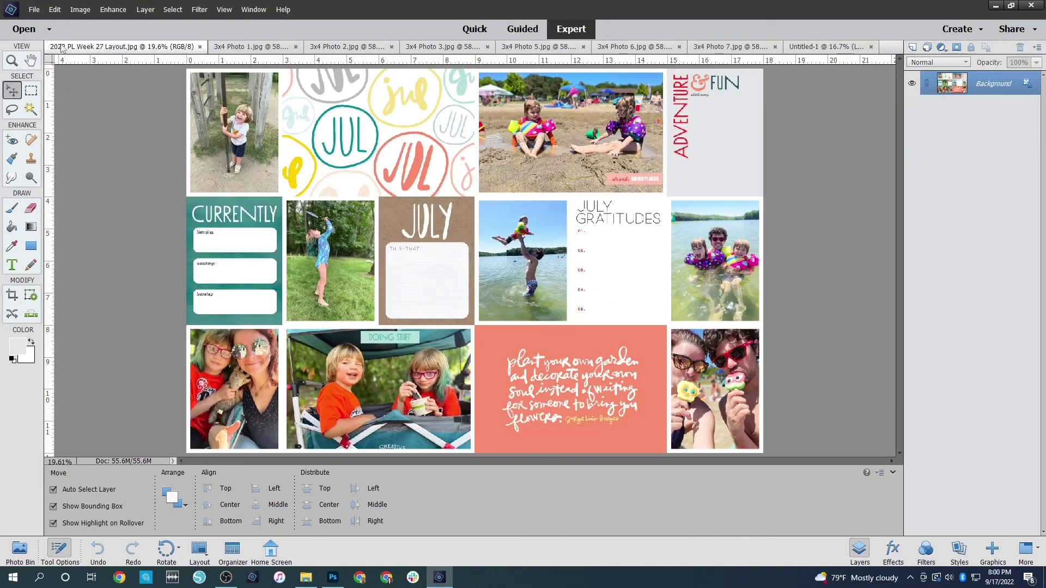
{"action": "left_click", "coordinate": [817, 49]}
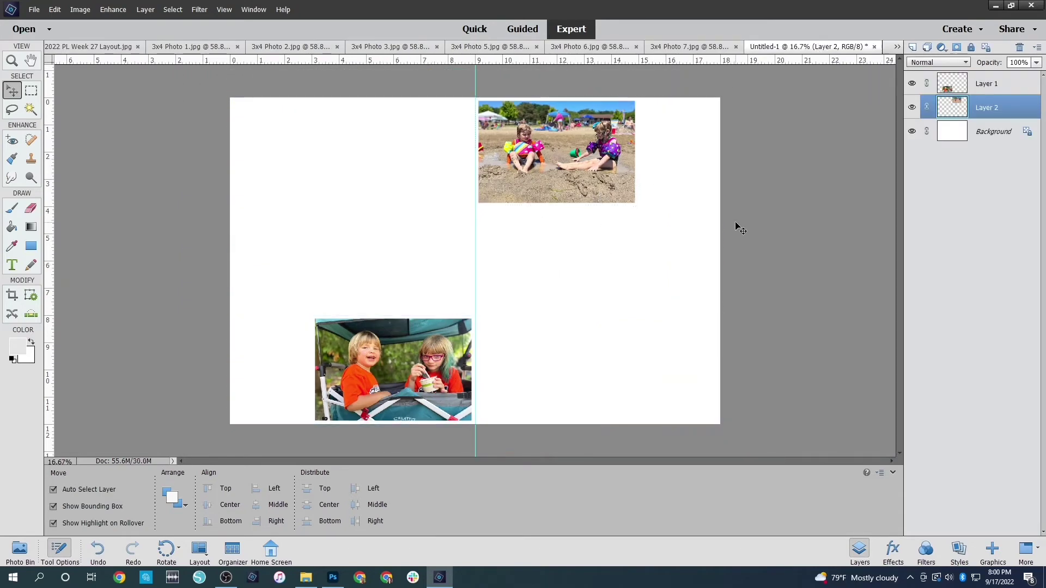
{"action": "left_click", "coordinate": [711, 223]}
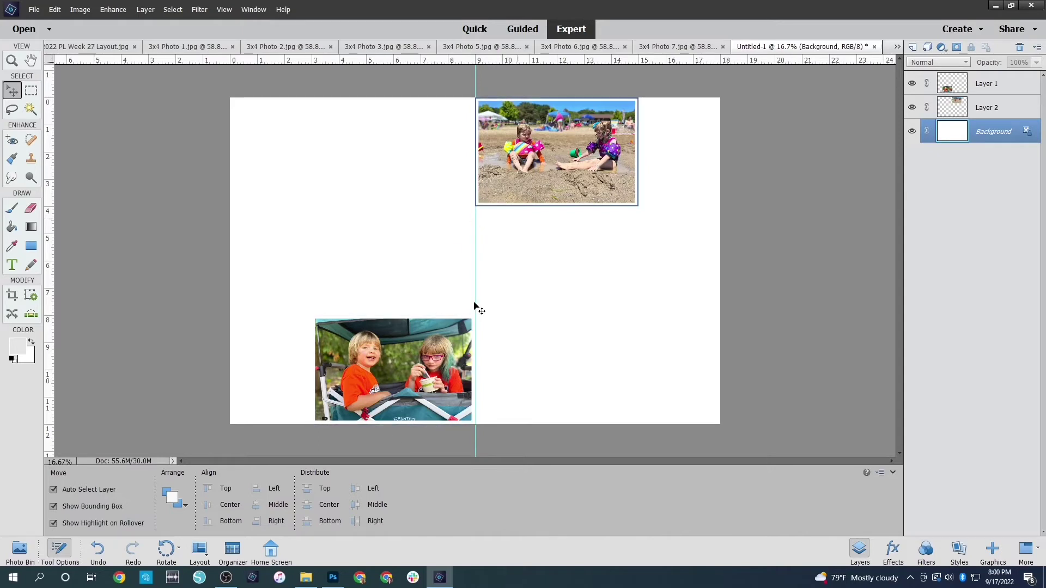
{"action": "left_click", "coordinate": [178, 47]}
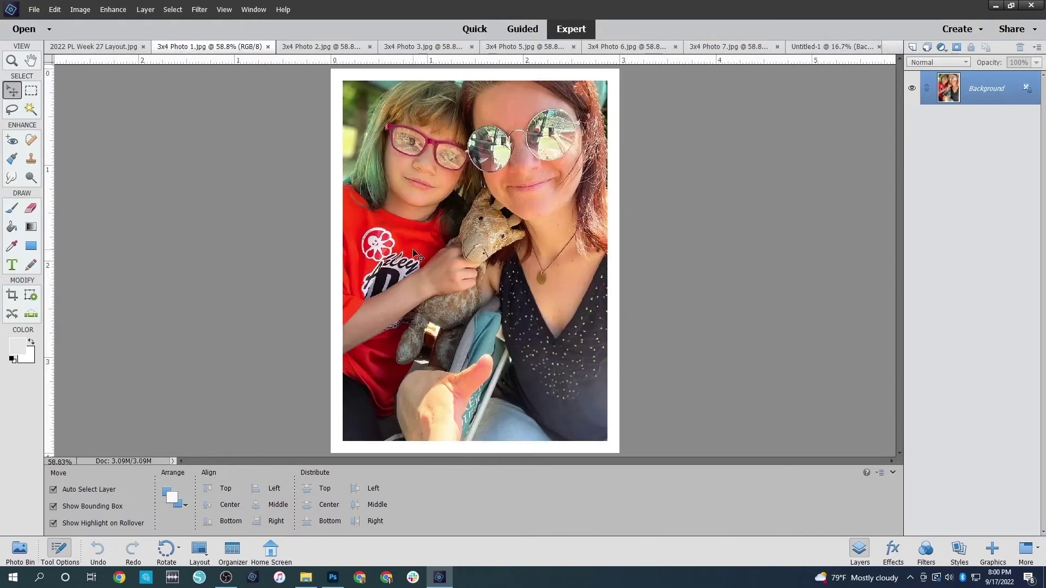
{"action": "key", "text": "ctrl+a"}
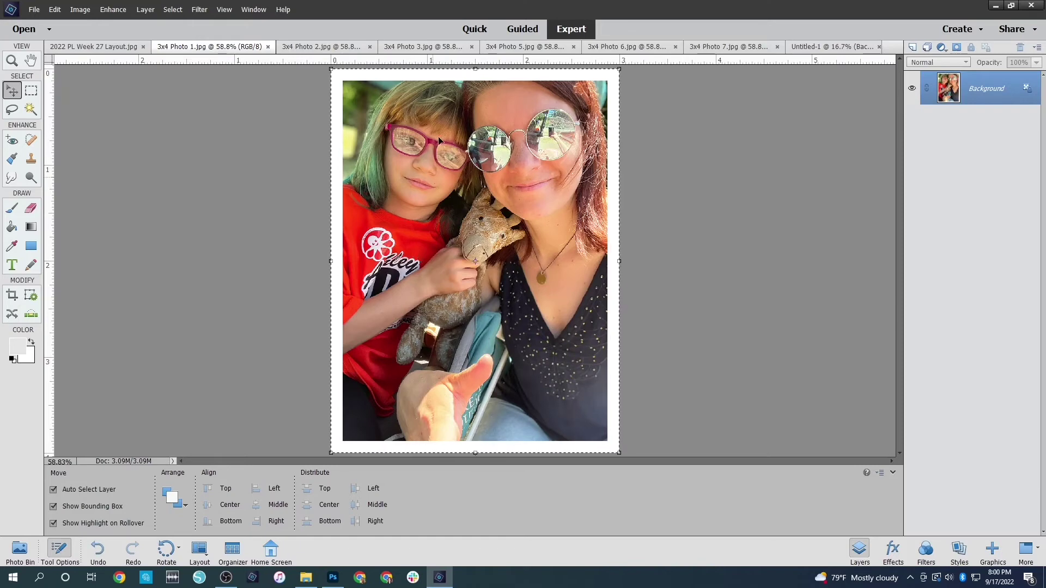
{"action": "left_click", "coordinate": [268, 46]}
{"action": "key", "text": "ctrl+v"}
{"action": "left_click_drag", "start_coordinate": [463, 254], "coordinate": [254, 254]}
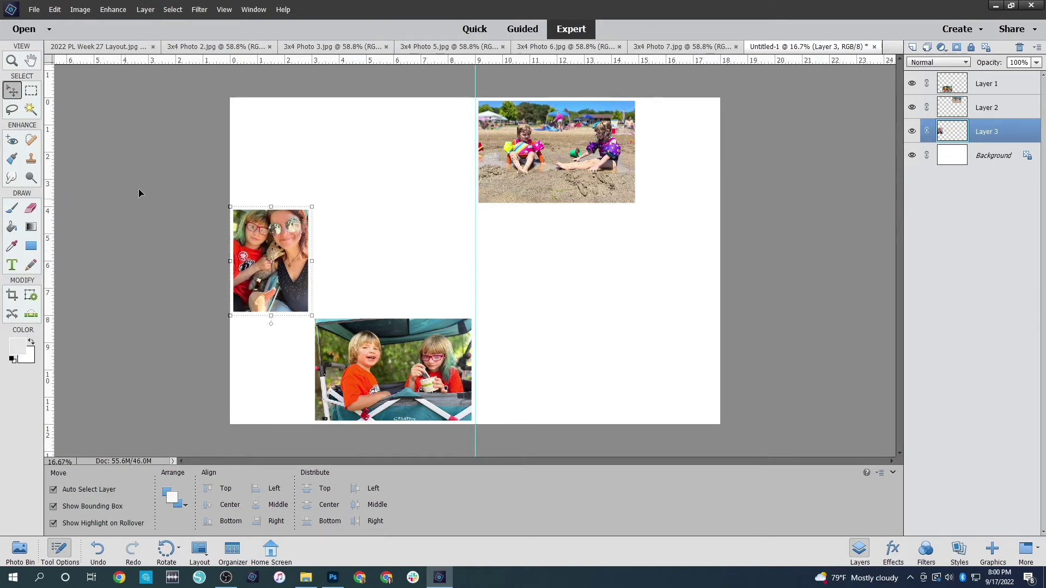
Check the finished layout and move the new 3x4 photo down into the page's bottom-left corner, beside the 6x4 photo.
{"action": "left_click", "coordinate": [92, 48]}
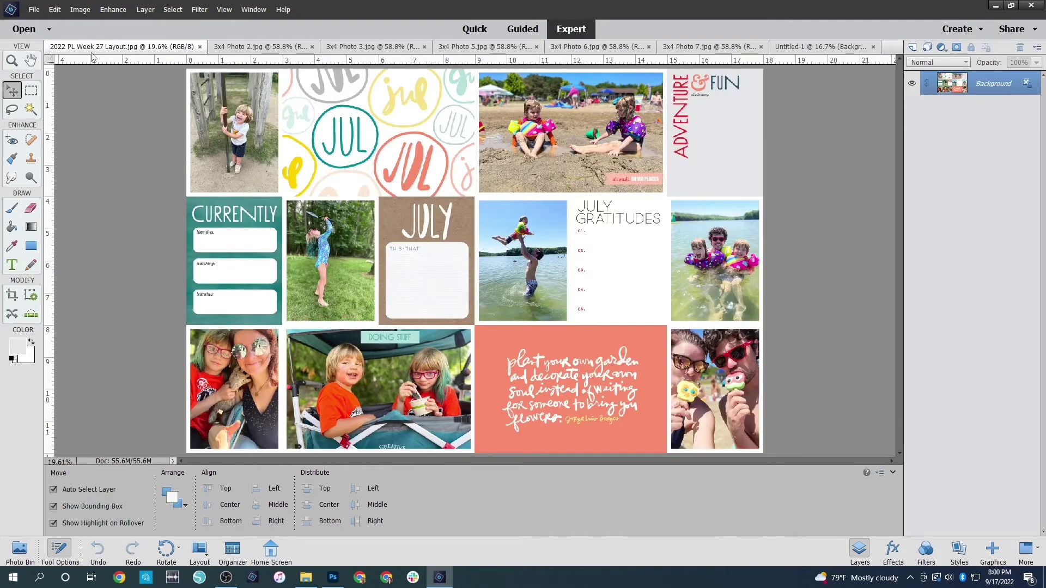
{"action": "left_click", "coordinate": [797, 48]}
{"action": "left_click_drag", "start_coordinate": [276, 242], "coordinate": [277, 345]}
{"action": "left_click", "coordinate": [174, 334]}
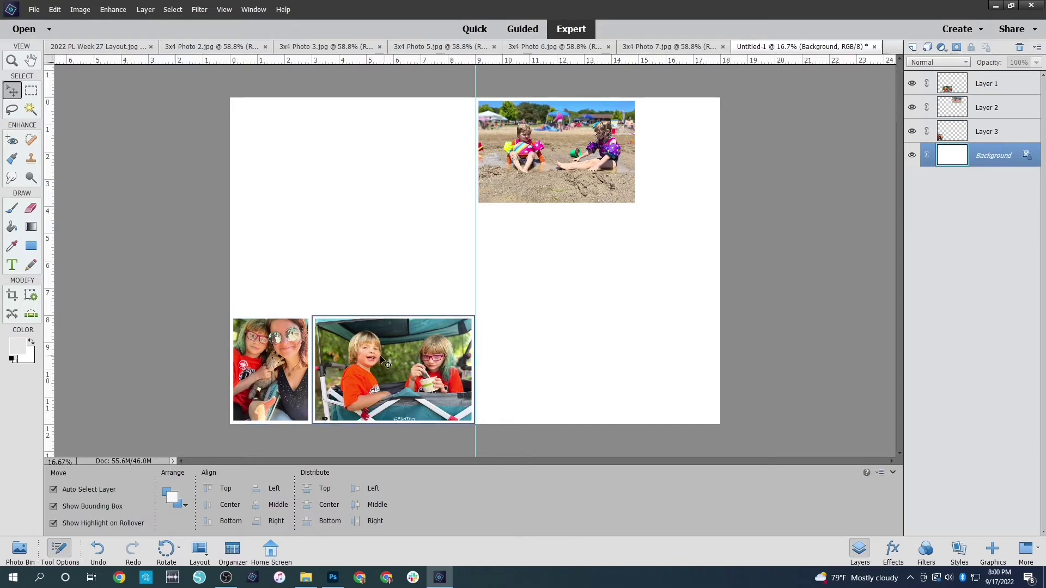
Copy 3x4 Photo 2.jpg into Untitled-1, close its source, and snap it directly above the left half of the lower 6x4 photo.
{"action": "left_click", "coordinate": [195, 49]}
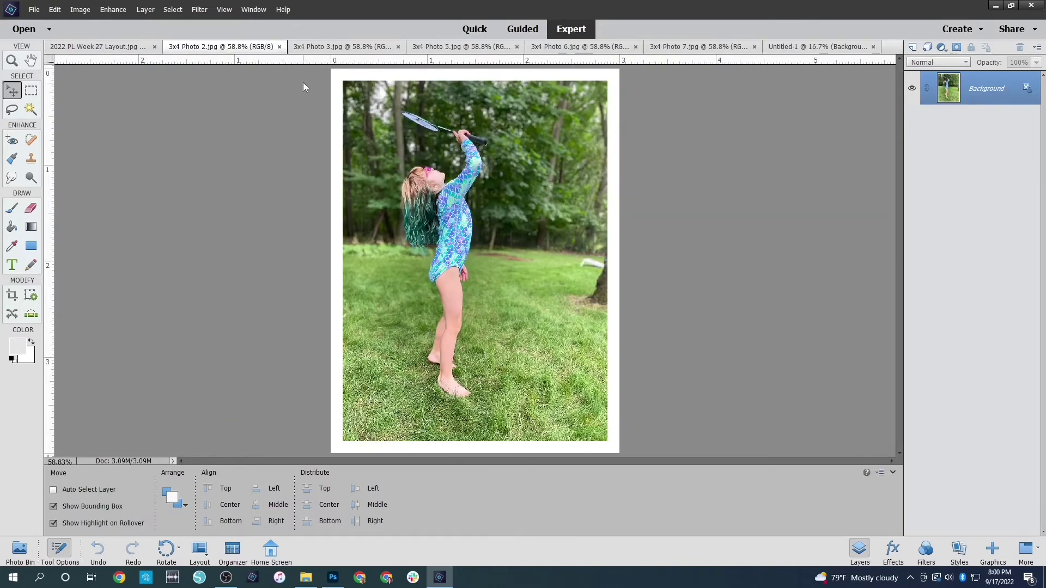
{"action": "key", "text": "ctrl+a"}
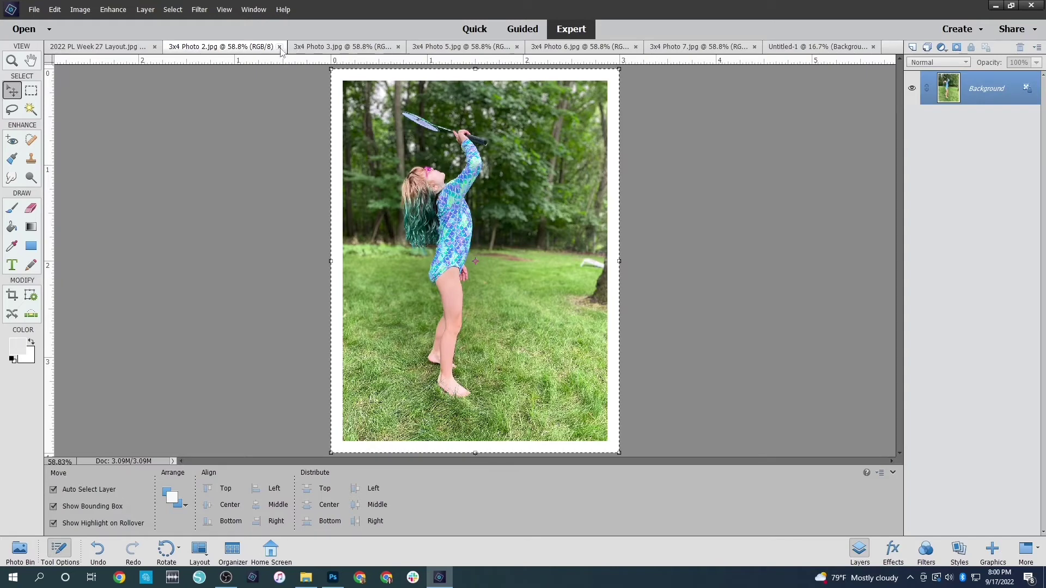
{"action": "left_click", "coordinate": [280, 47]}
{"action": "key", "text": "ctrl+v"}
{"action": "left_click_drag", "start_coordinate": [467, 259], "coordinate": [345, 253]}
{"action": "left_click", "coordinate": [348, 164]}
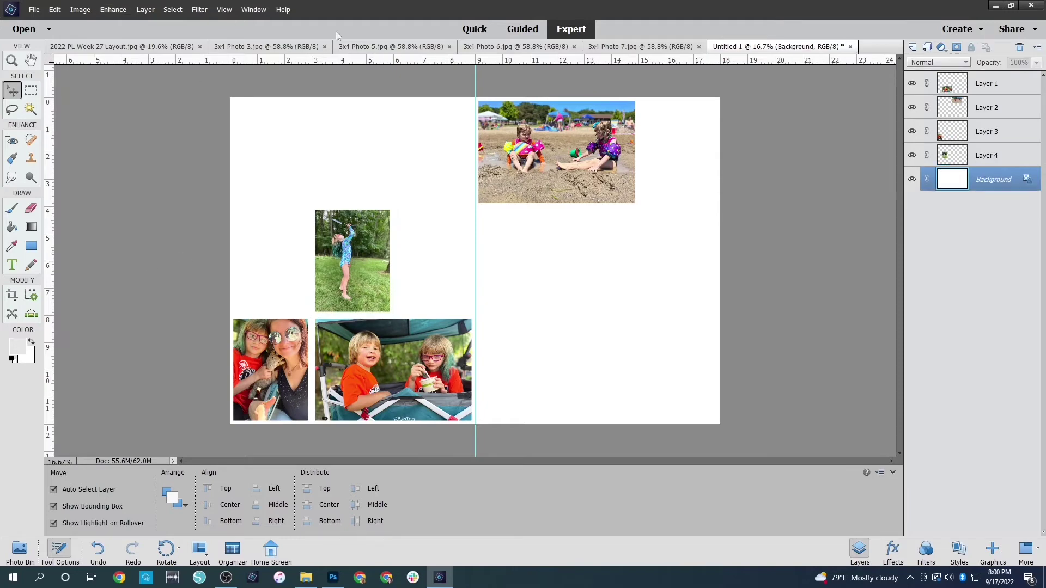
Copy 3x4 Photo 3.jpg into Untitled-1, close its source, and snap the photo into the page's top-left corner.
{"action": "left_click", "coordinate": [258, 51]}
{"action": "key", "text": "ctrl+a"}
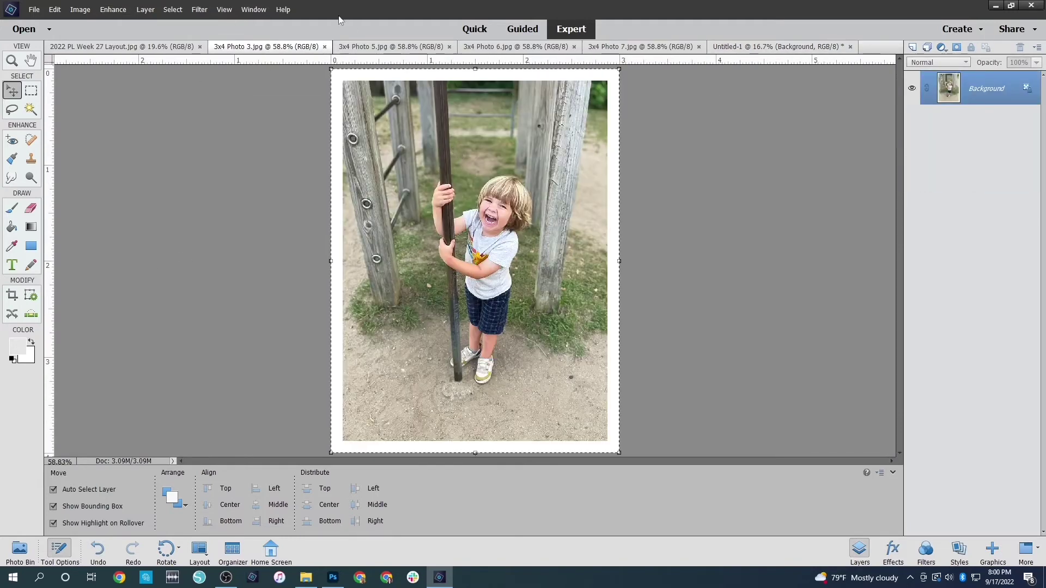
{"action": "left_click", "coordinate": [324, 46]}
{"action": "key", "text": "ctrl+v"}
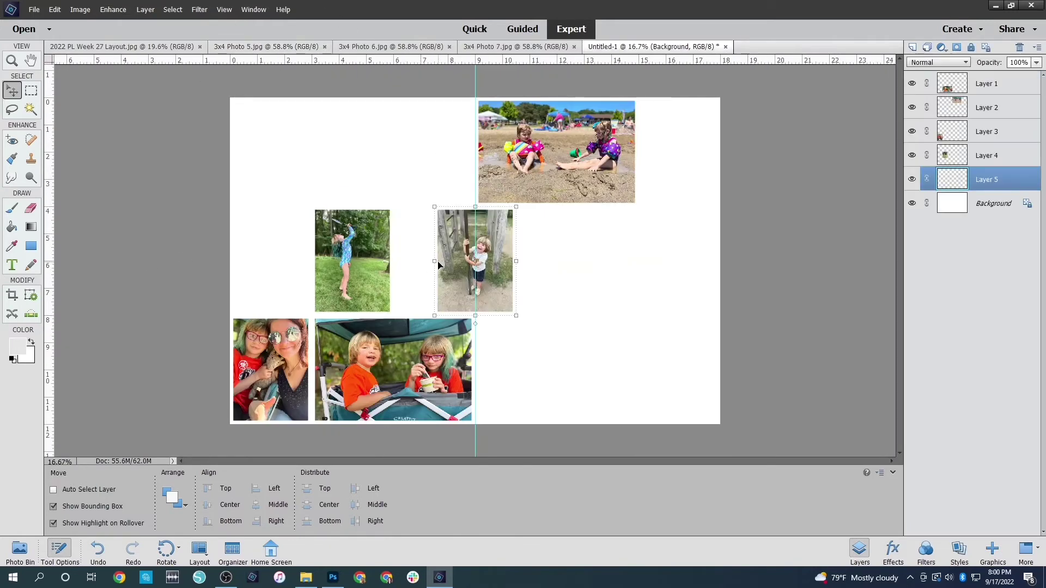
{"action": "left_click_drag", "start_coordinate": [457, 247], "coordinate": [256, 142]}
{"action": "left_click", "coordinate": [122, 172]}
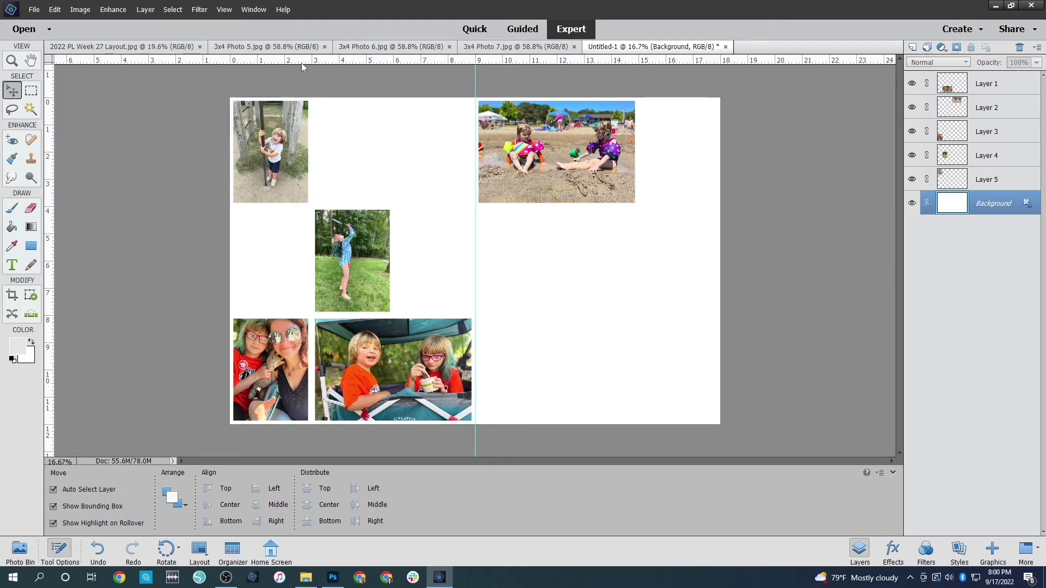
Copy 3x4 Photo 5.jpg into Untitled-1, close its source, and snap it below the right half of the upper 6x4 photo.
{"action": "left_click", "coordinate": [239, 48]}
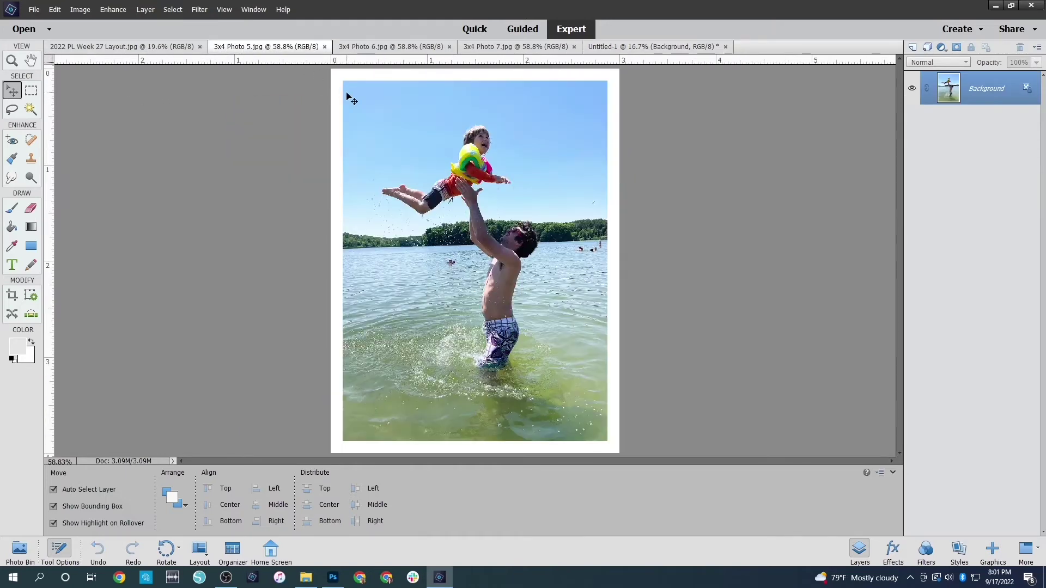
{"action": "left_click", "coordinate": [324, 47]}
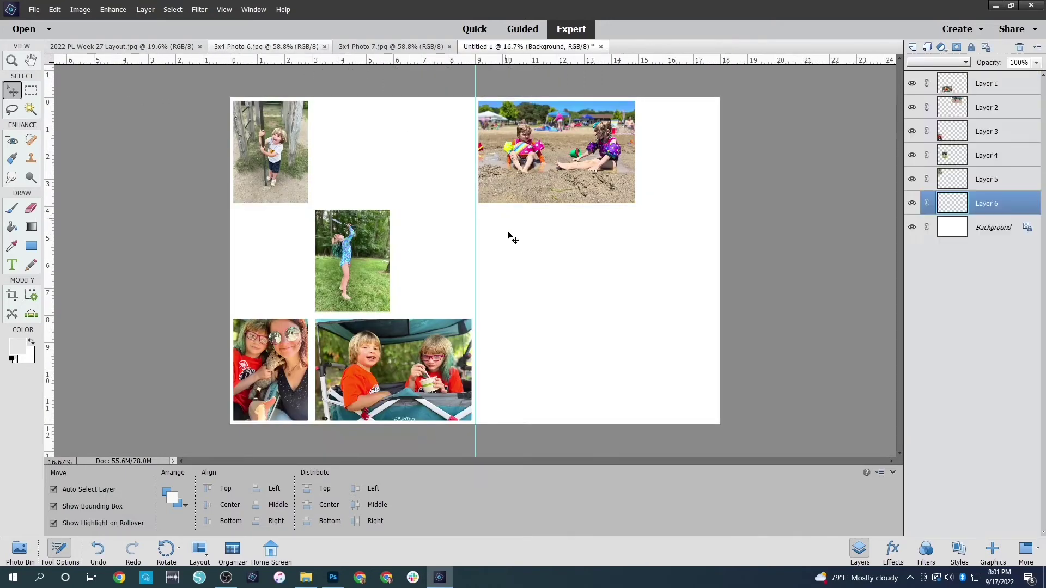
{"action": "key", "text": "ctrl+v"}
{"action": "left_click_drag", "start_coordinate": [479, 238], "coordinate": [609, 238]}
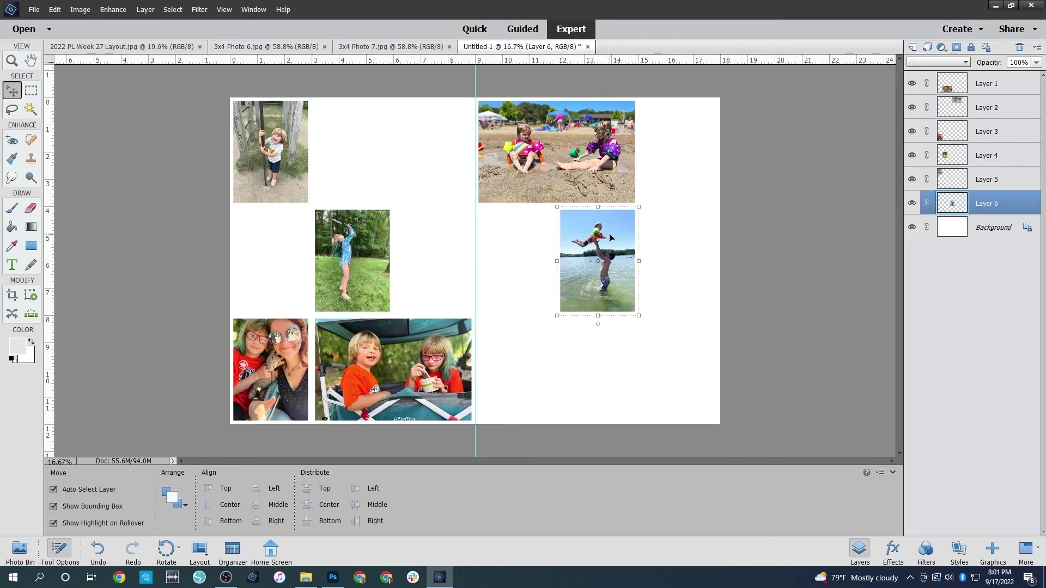
{"action": "left_click", "coordinate": [740, 226]}
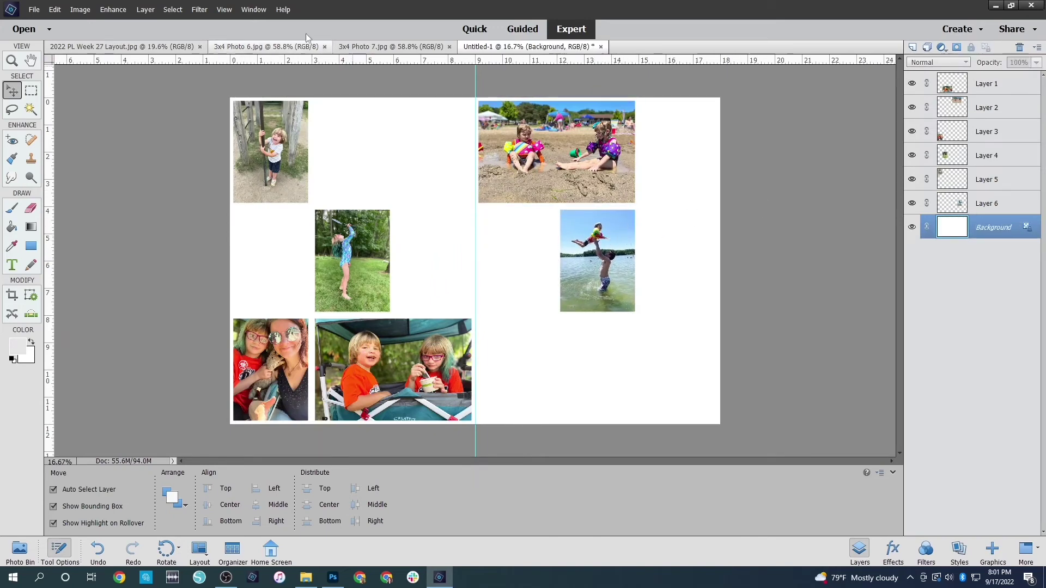
Following the finished layout, move Photo 5 beside the center guide and place 3x4 Photo 6.jpg at the middle row's right edge.
{"action": "left_click", "coordinate": [150, 49]}
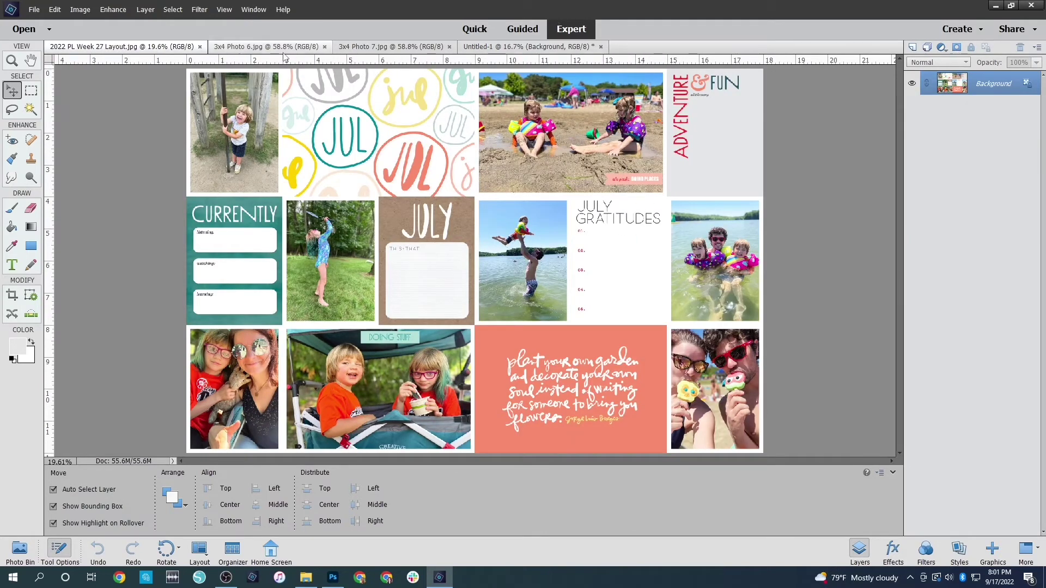
{"action": "left_click", "coordinate": [305, 47]}
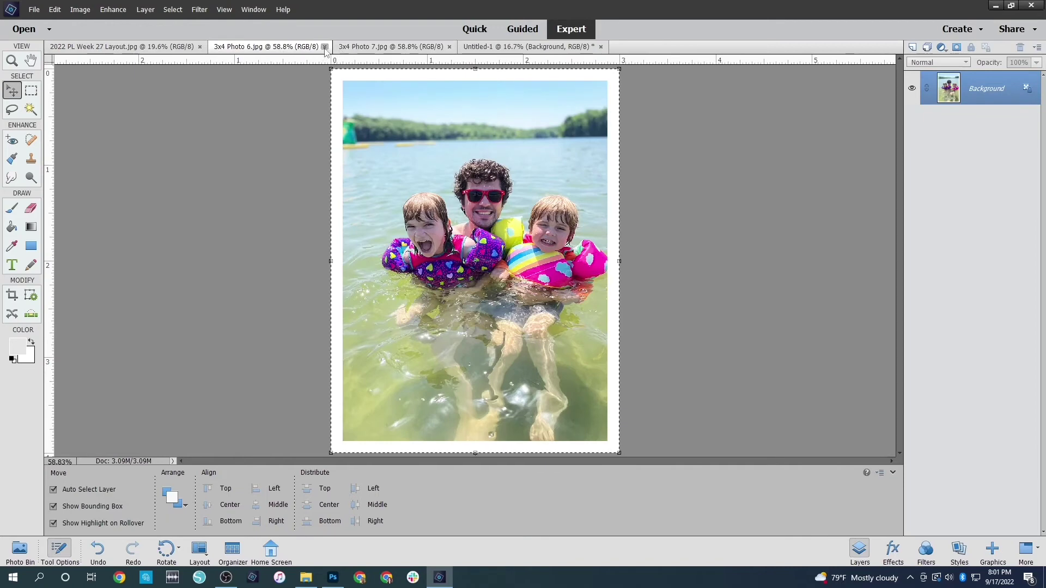
{"action": "left_click", "coordinate": [324, 47]}
{"action": "left_click", "coordinate": [403, 47]}
{"action": "left_click_drag", "start_coordinate": [617, 263], "coordinate": [653, 228]}
{"action": "key", "text": "ctrl+v"}
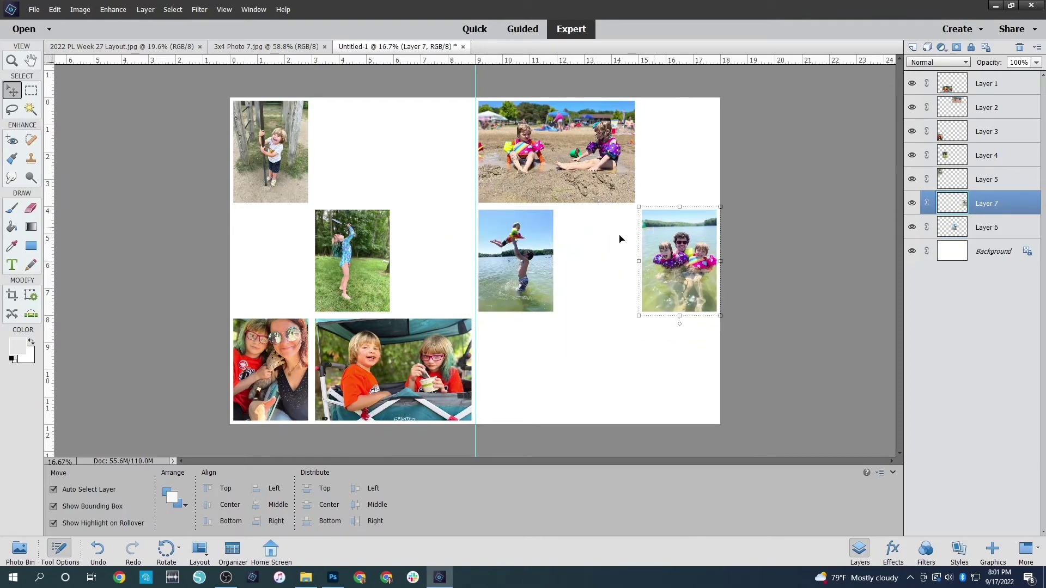
Copy 3x4 Photo 7.jpg into Untitled-1, close its source, and snap the photo into the page's bottom-right corner.
{"action": "left_click", "coordinate": [269, 47]}
{"action": "key", "text": "ctrl+a"}
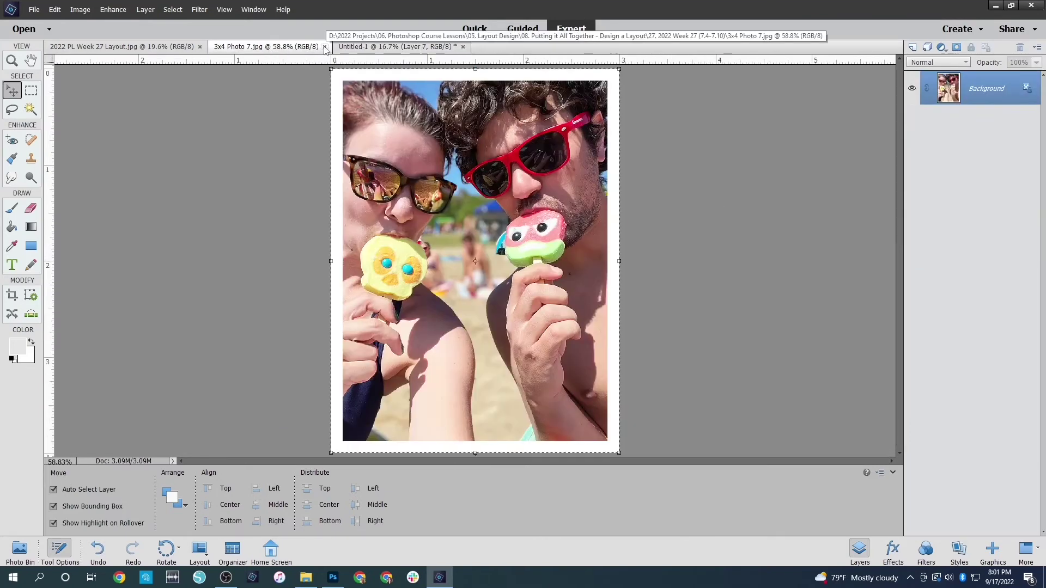
{"action": "key", "text": "ctrl+c"}
{"action": "key", "text": "ctrl+w"}
{"action": "key", "text": "ctrl+v"}
{"action": "left_click_drag", "start_coordinate": [469, 229], "coordinate": [674, 339]}
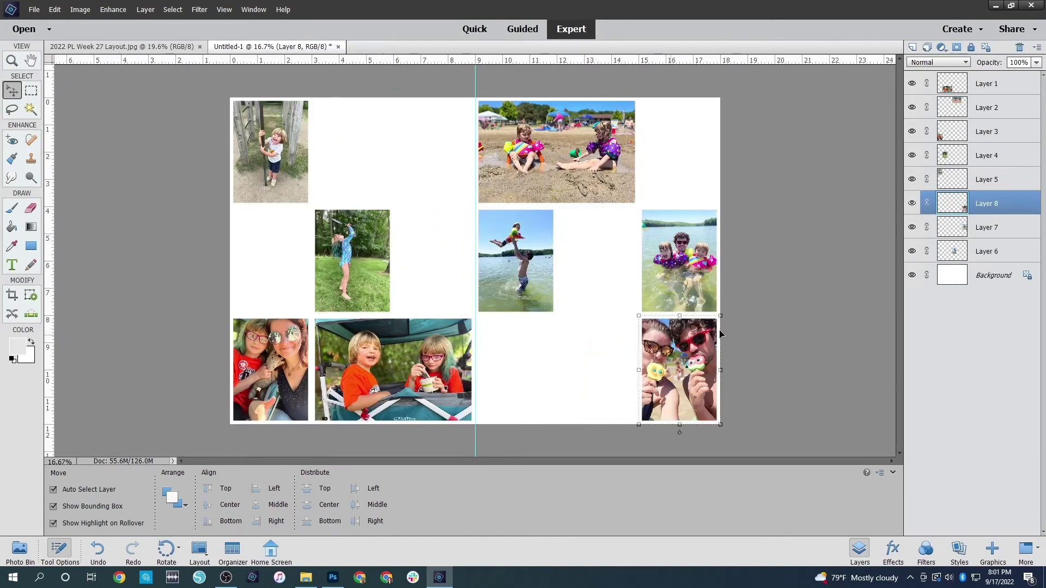
{"action": "left_click", "coordinate": [821, 325]}
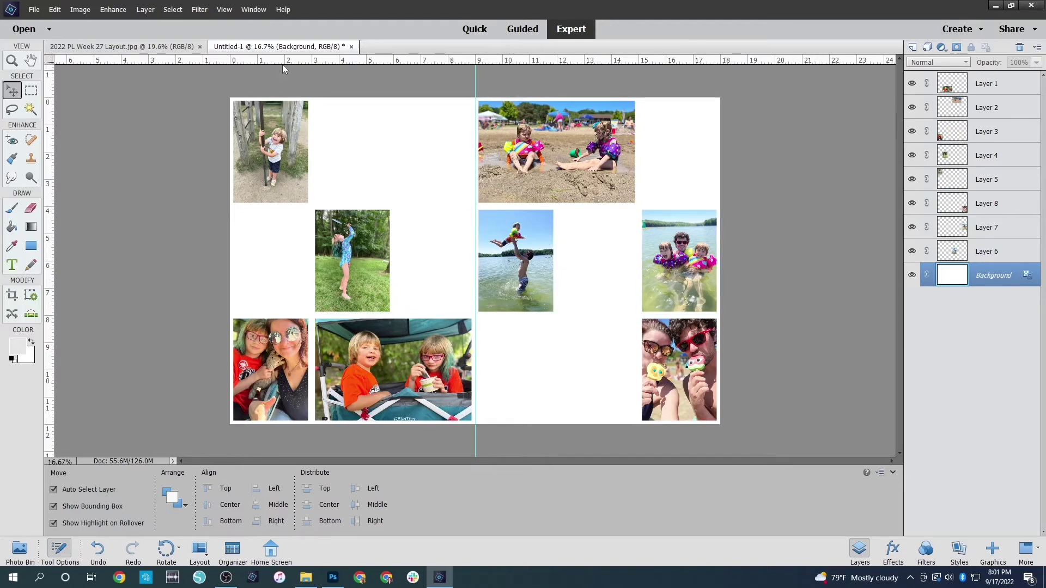
Open the AEdwards journal cards Adventure&Fun, Currently, July and JulyGratitudes from the Week 27 project folder.
{"action": "key", "text": "ctrl+o"}
{"action": "left_click", "coordinate": [305, 164]}
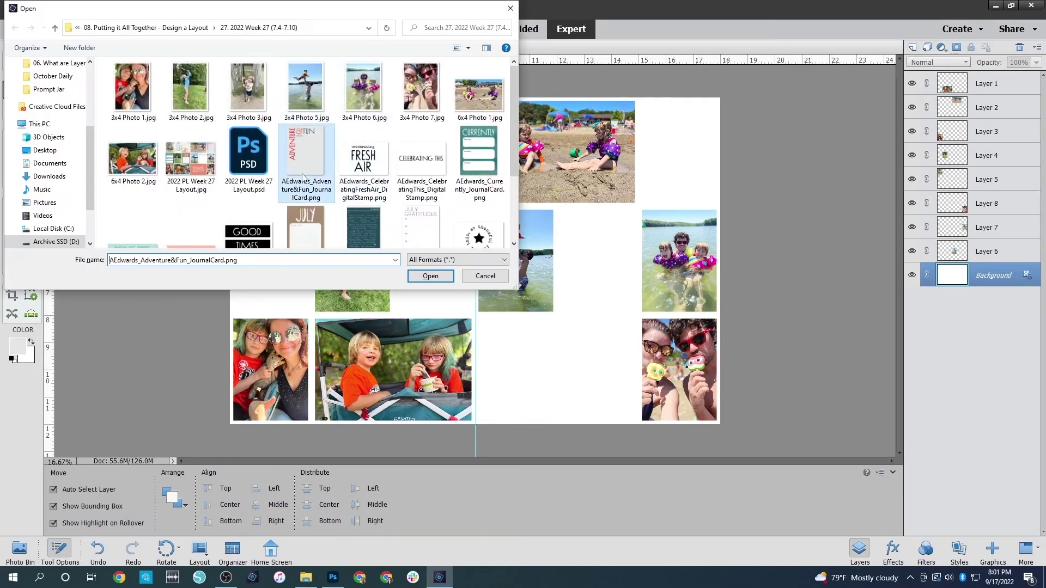
{"action": "left_click", "coordinate": [482, 171], "text": "ctrl"}
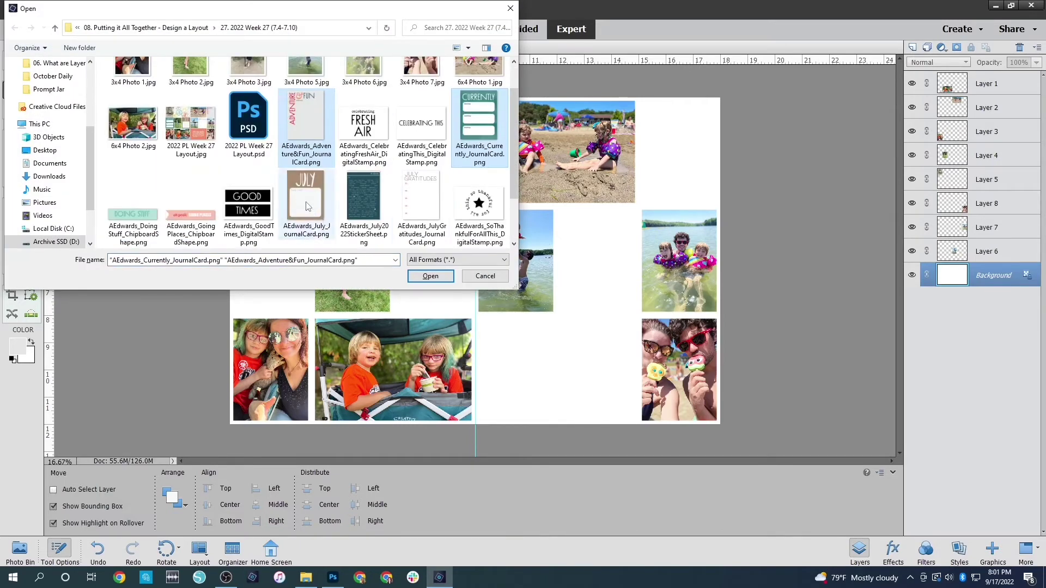
{"action": "left_click", "coordinate": [306, 202], "text": "ctrl"}
{"action": "left_click", "coordinate": [430, 205], "text": "ctrl"}
{"action": "scroll", "coordinate": [431, 205], "scroll_direction": "down", "scroll_amount": 2}
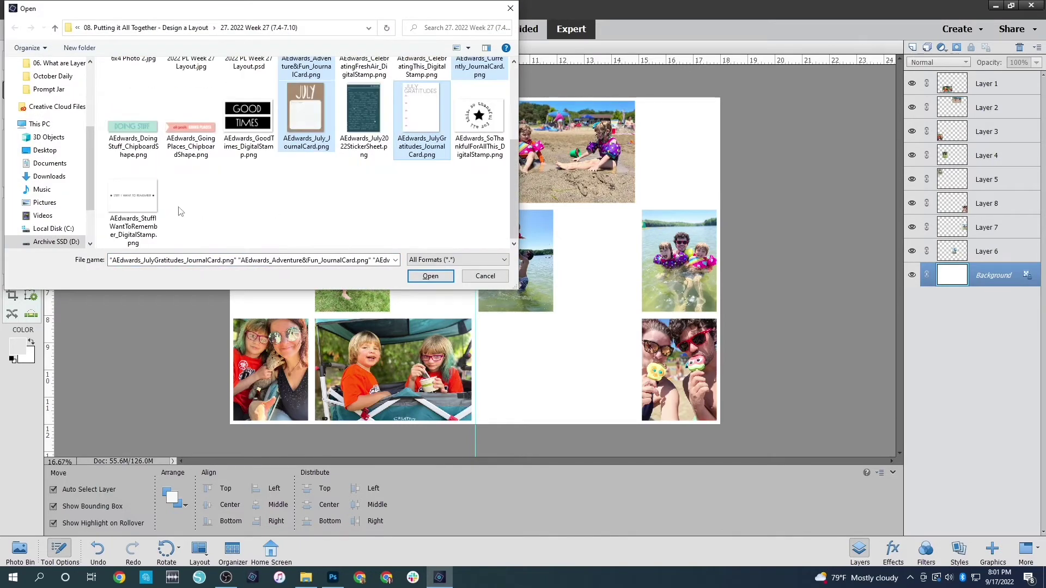
{"action": "scroll", "coordinate": [462, 233], "scroll_direction": "up", "scroll_amount": 1}
{"action": "scroll", "coordinate": [462, 234], "scroll_direction": "up", "scroll_amount": 2}
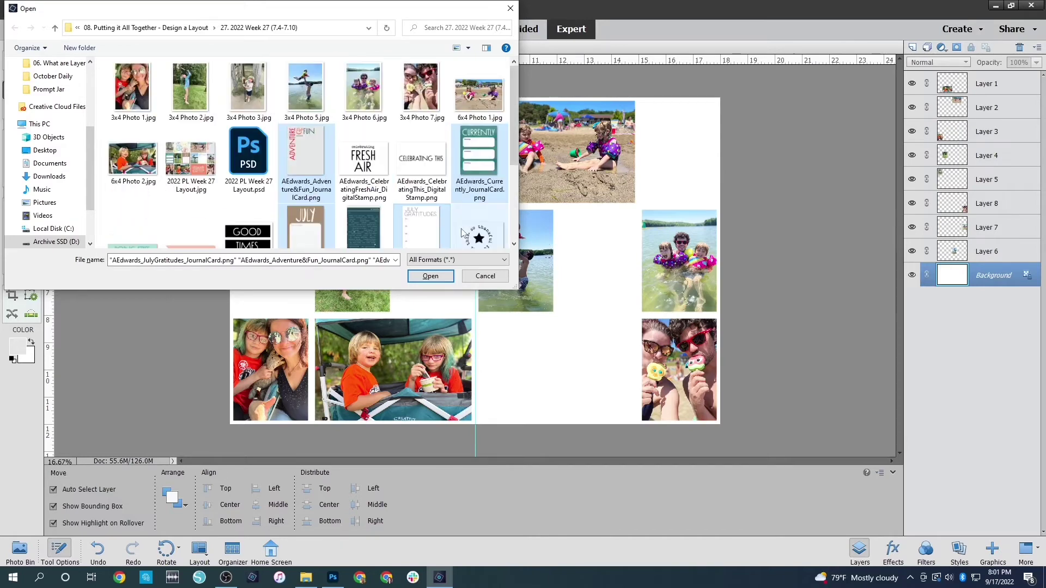
{"action": "scroll", "coordinate": [461, 233], "scroll_direction": "down", "scroll_amount": 1}
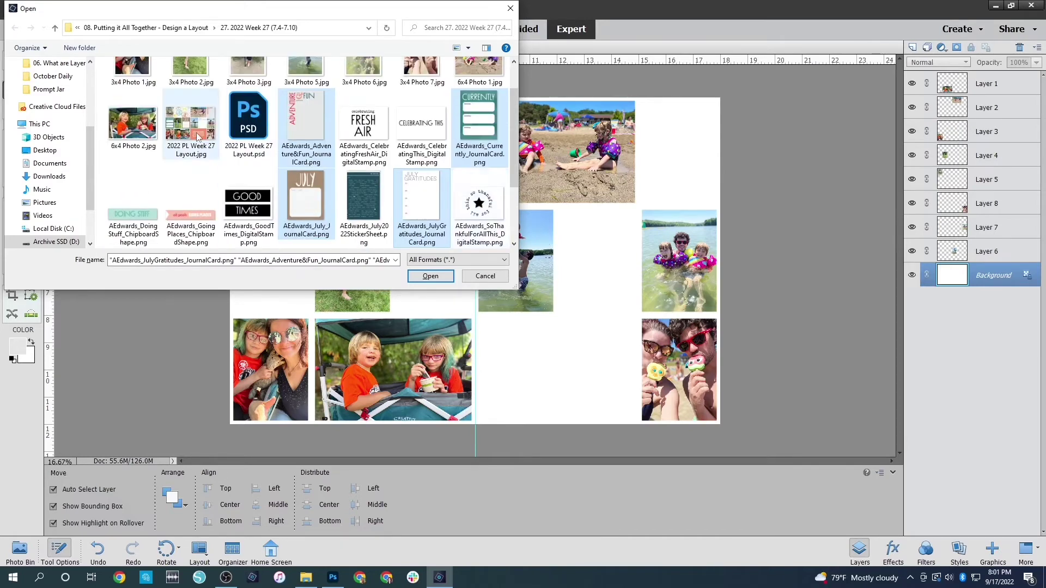
{"action": "scroll", "coordinate": [471, 181], "scroll_direction": "down", "scroll_amount": 1}
{"action": "scroll", "coordinate": [472, 181], "scroll_direction": "up", "scroll_amount": 1}
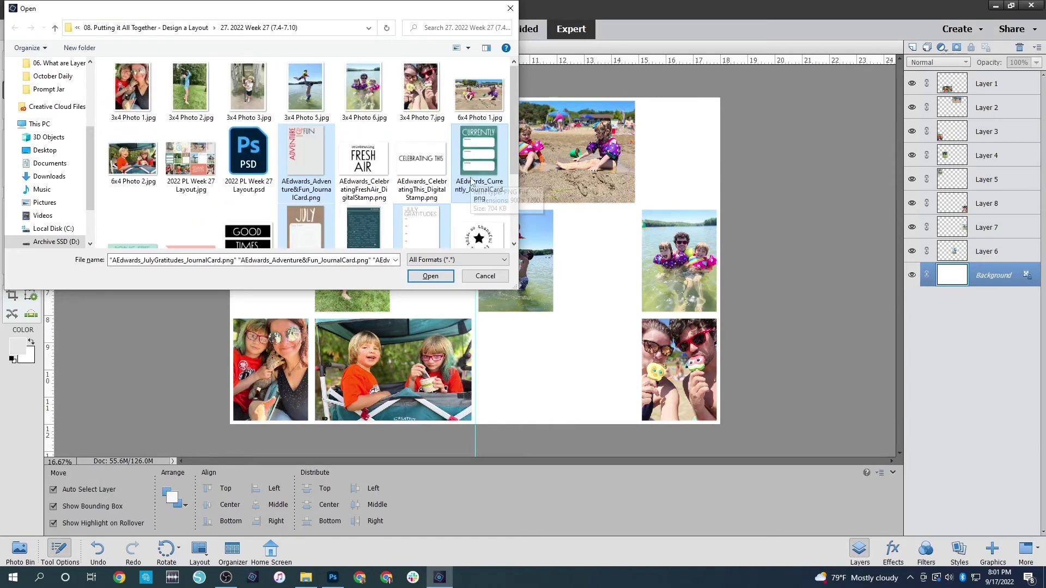
{"action": "scroll", "coordinate": [471, 181], "scroll_direction": "down", "scroll_amount": 1}
{"action": "scroll", "coordinate": [472, 181], "scroll_direction": "up", "scroll_amount": 1}
{"action": "left_click", "coordinate": [430, 276]}
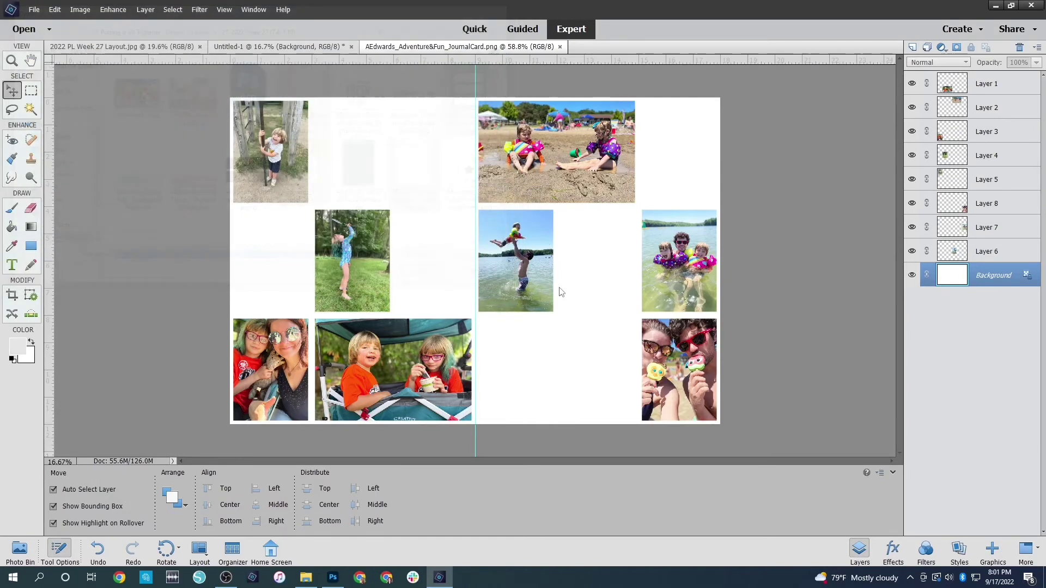
Open the JulyWordArtPattern journal card and PlantYourOwnGarden_QuoteCard.png from the July2022_SBTMDigitalKit's AEdwards_JournalCards folder.
{"action": "key", "text": "ctrl+o"}
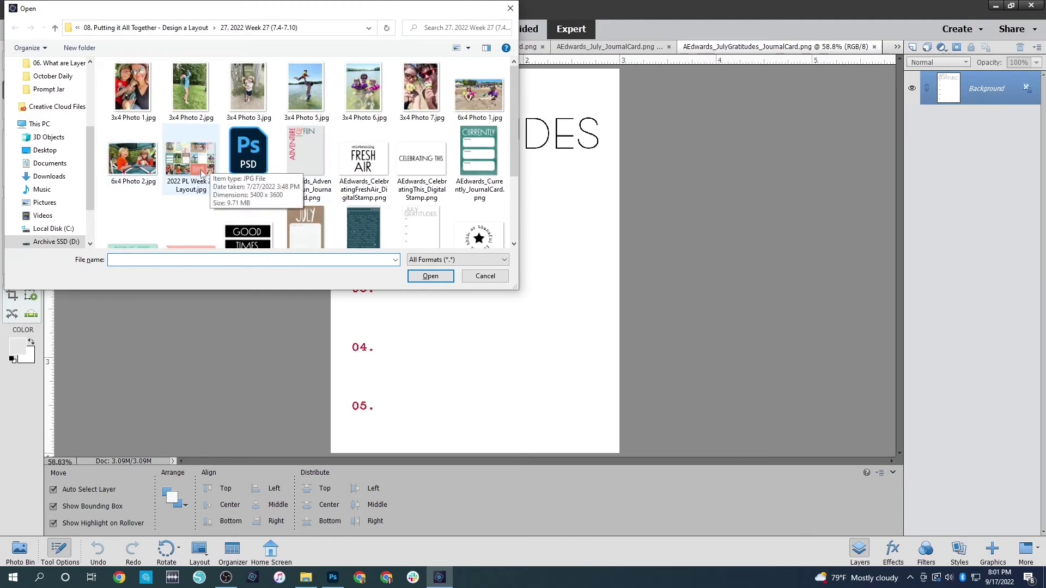
{"action": "scroll", "coordinate": [70, 109], "scroll_direction": "up", "scroll_amount": 3}
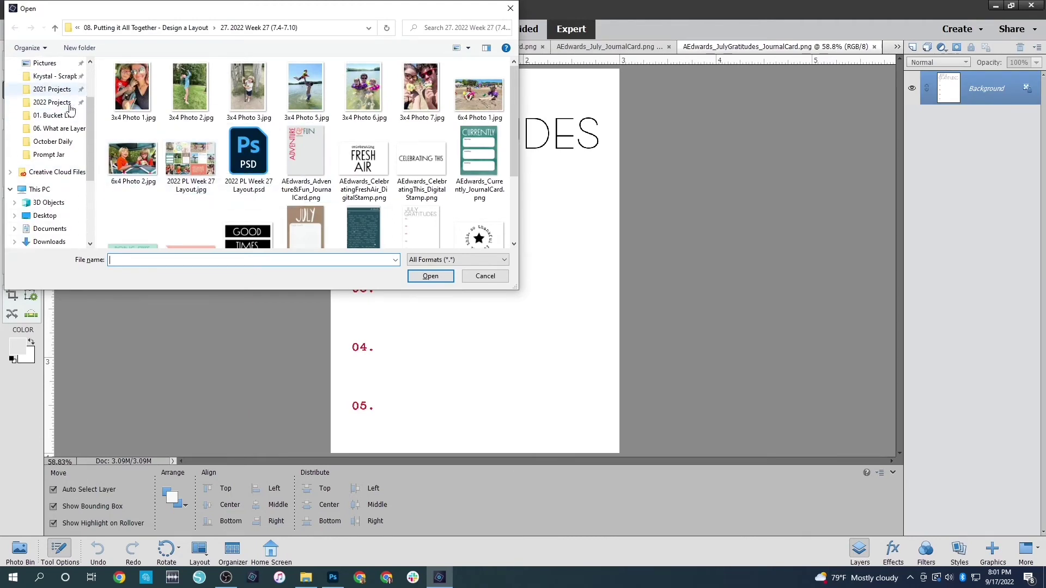
{"action": "left_click", "coordinate": [52, 102]}
{"action": "left_click", "coordinate": [55, 76]}
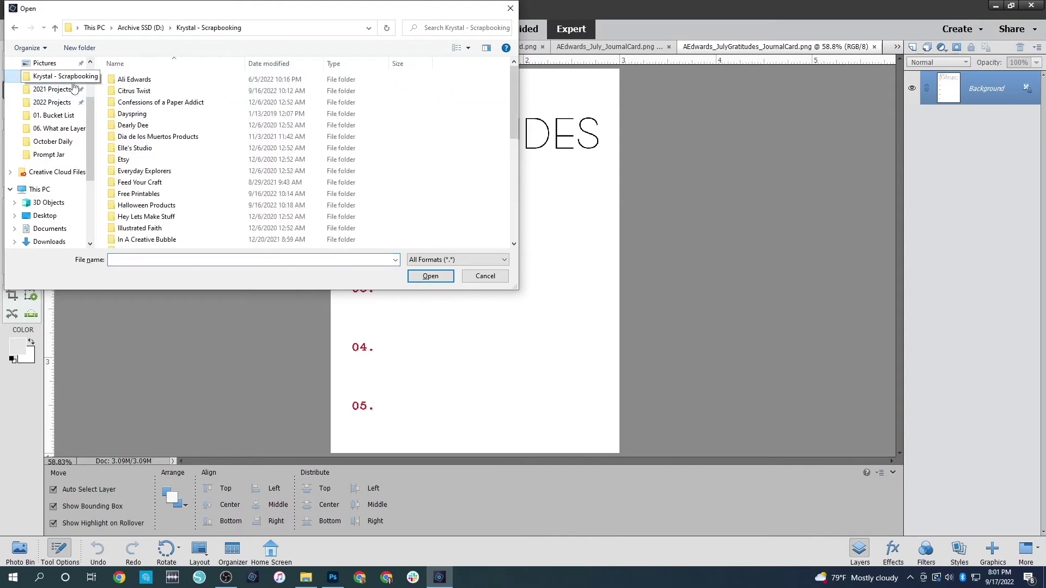
{"action": "double_click", "coordinate": [131, 82]}
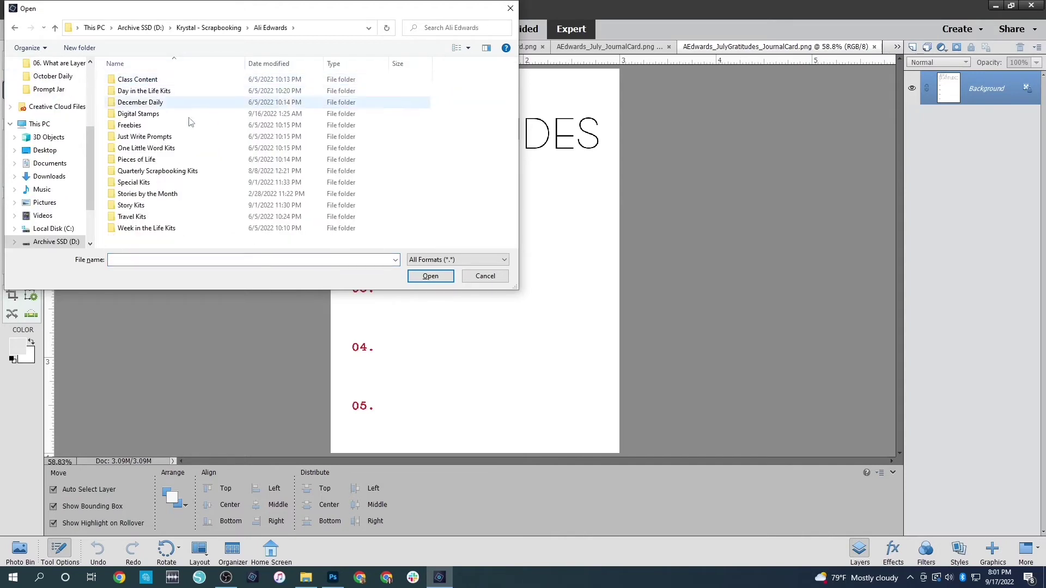
{"action": "double_click", "coordinate": [170, 194]}
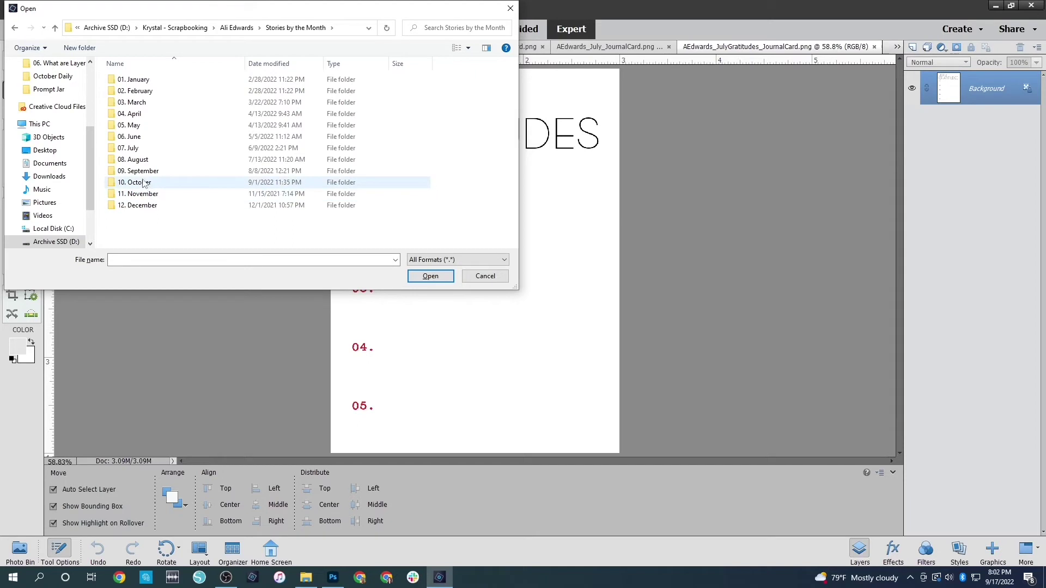
{"action": "double_click", "coordinate": [134, 150]}
{"action": "double_click", "coordinate": [174, 125]}
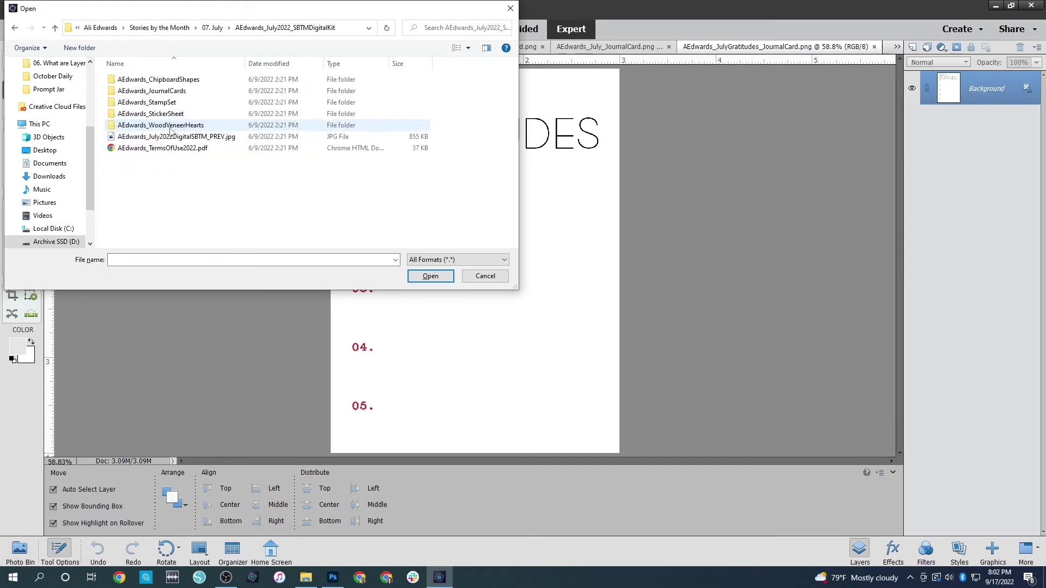
{"action": "double_click", "coordinate": [152, 91]}
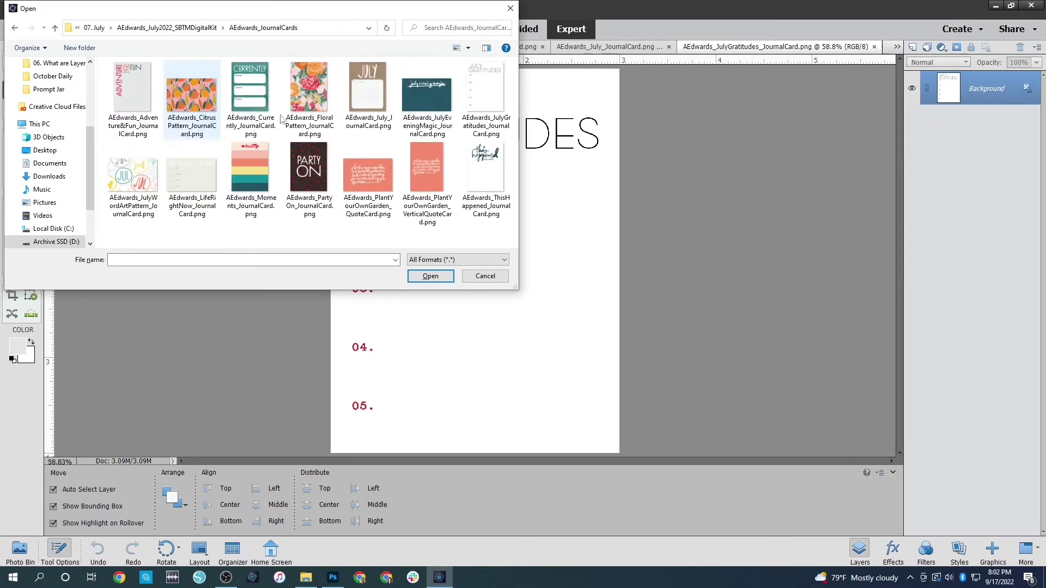
{"action": "left_click", "coordinate": [120, 179]}
{"action": "left_click", "coordinate": [379, 173], "text": "ctrl"}
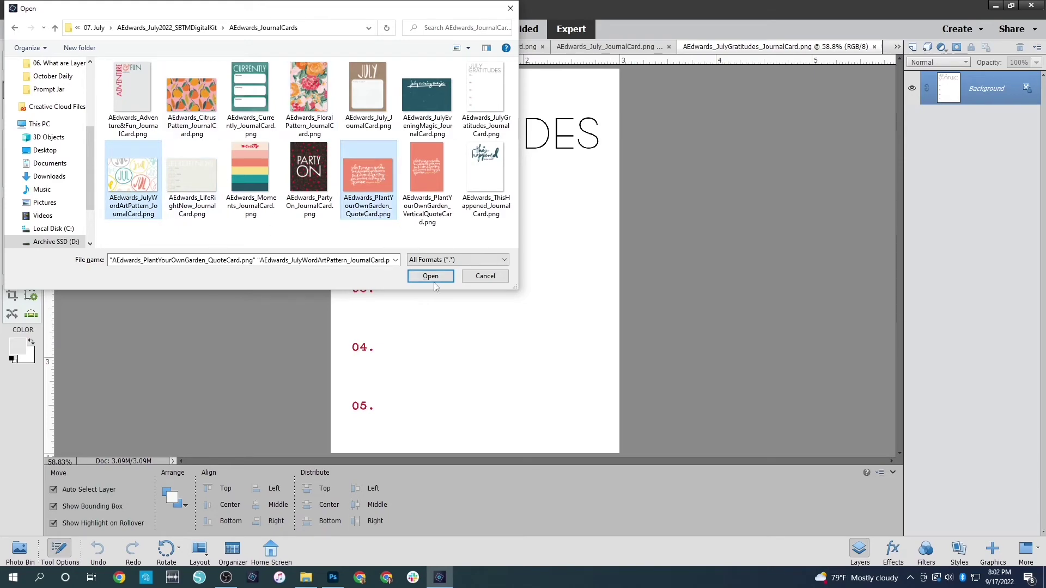
{"action": "left_click", "coordinate": [434, 280]}
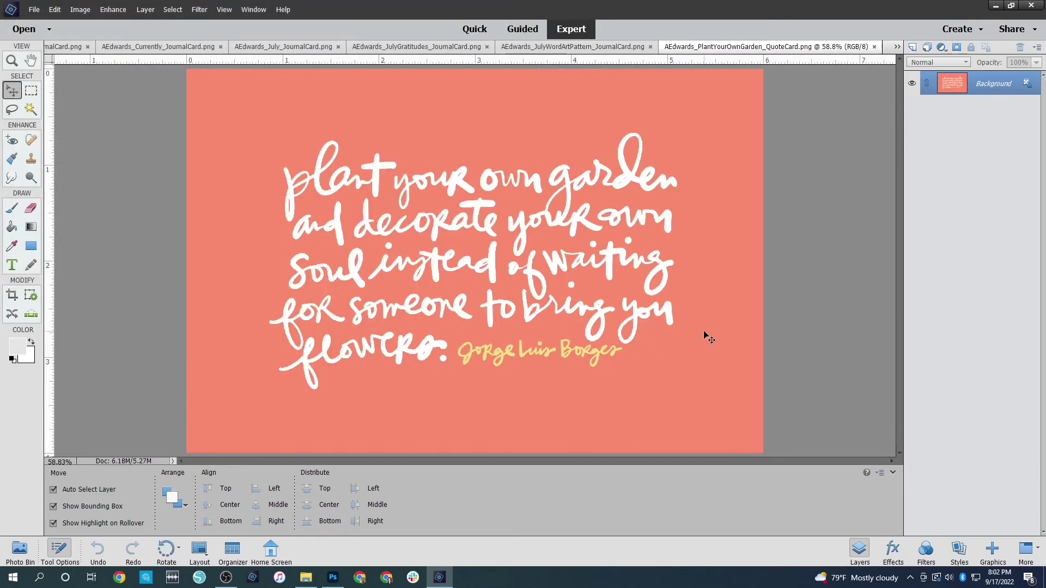
Copy the PlantYourOwnGarden quote card into Untitled-1, close its source, and snap it beside the center guide in the right page's bottom row.
{"action": "key", "text": "ctrl+a"}
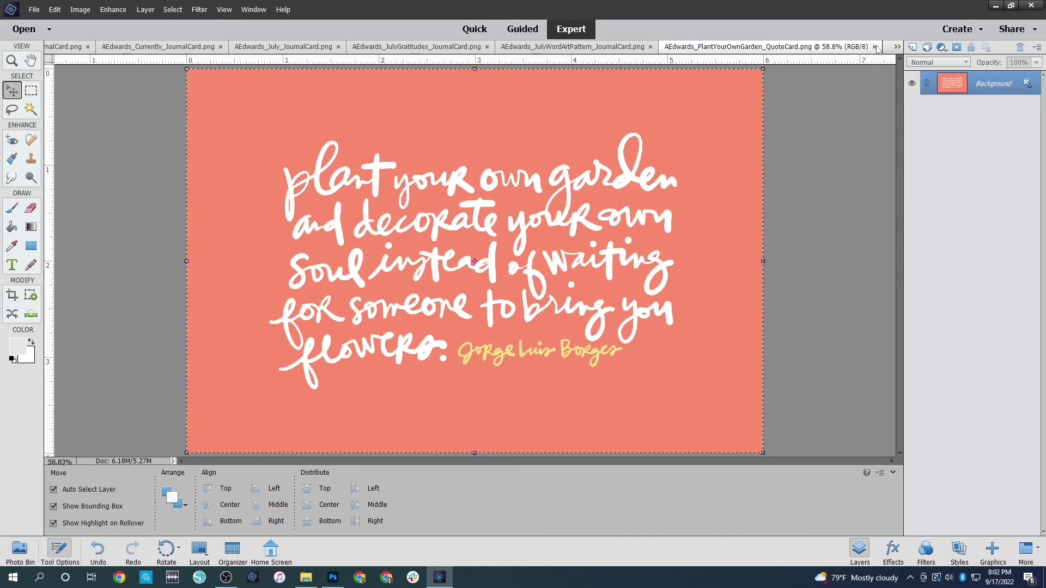
{"action": "left_click", "coordinate": [874, 46]}
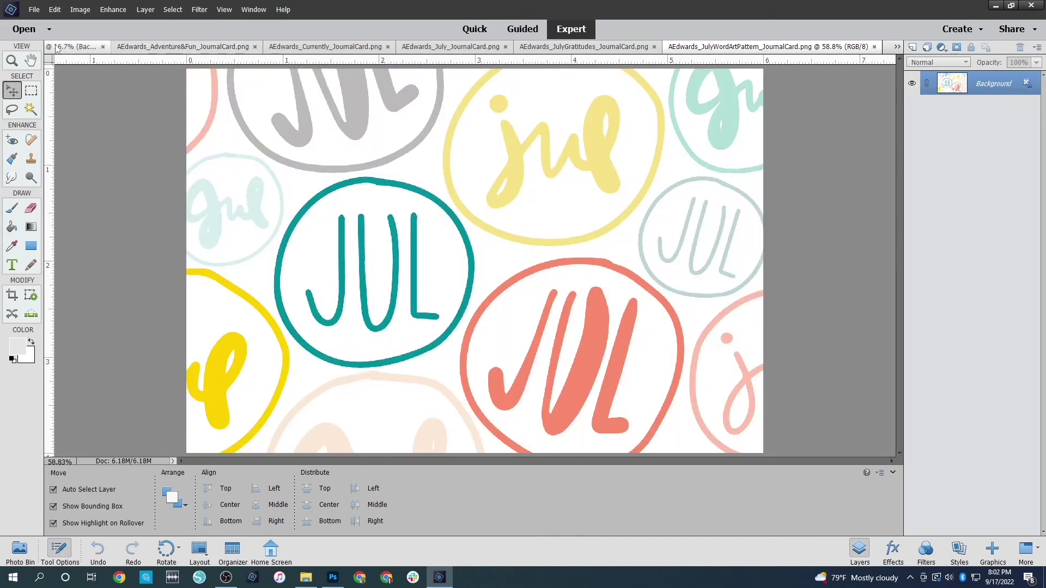
{"action": "left_click", "coordinate": [72, 47]}
{"action": "key", "text": "ctrl+v"}
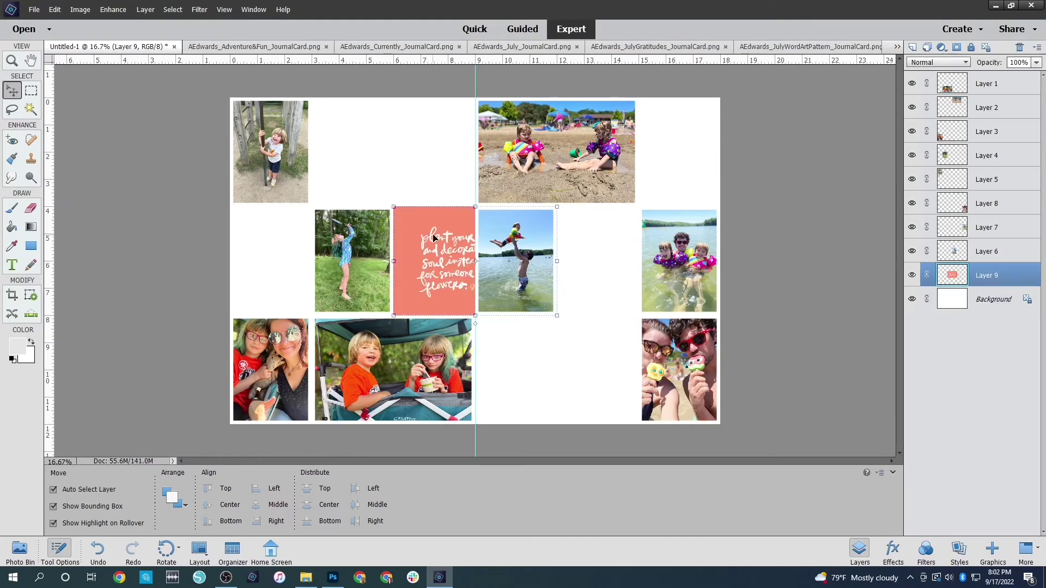
{"action": "left_click_drag", "start_coordinate": [433, 243], "coordinate": [501, 349]}
{"action": "left_click", "coordinate": [797, 278]}
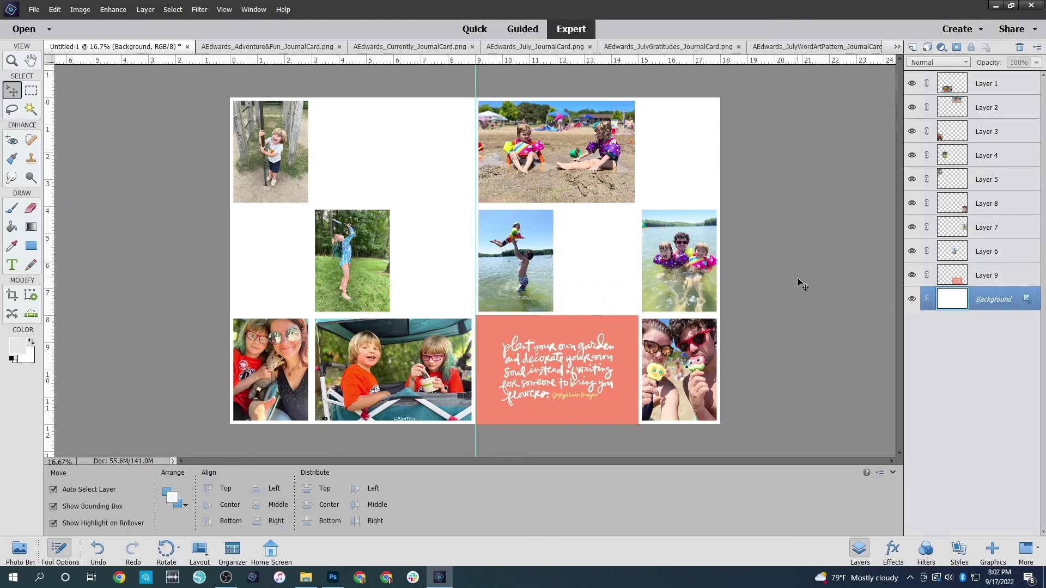
Copy the JulyWordArtPattern card into Untitled-1, close its source, and snap it into the left page's top row beside the photo.
{"action": "left_click", "coordinate": [898, 47]}
{"action": "left_click", "coordinate": [811, 122]}
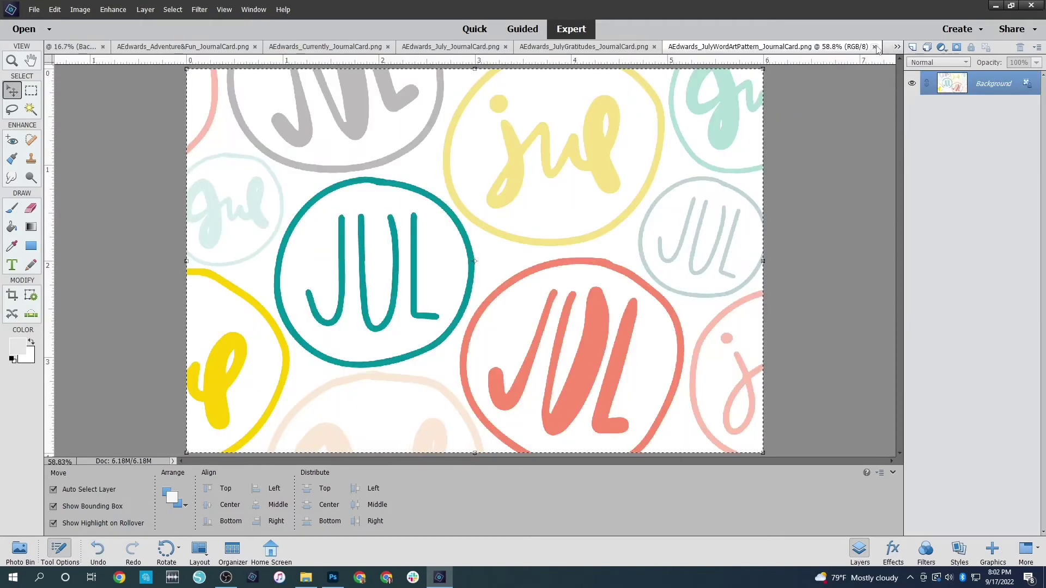
{"action": "left_click", "coordinate": [877, 48]}
{"action": "left_click_drag", "start_coordinate": [522, 220], "coordinate": [369, 156]}
{"action": "left_click", "coordinate": [760, 105]}
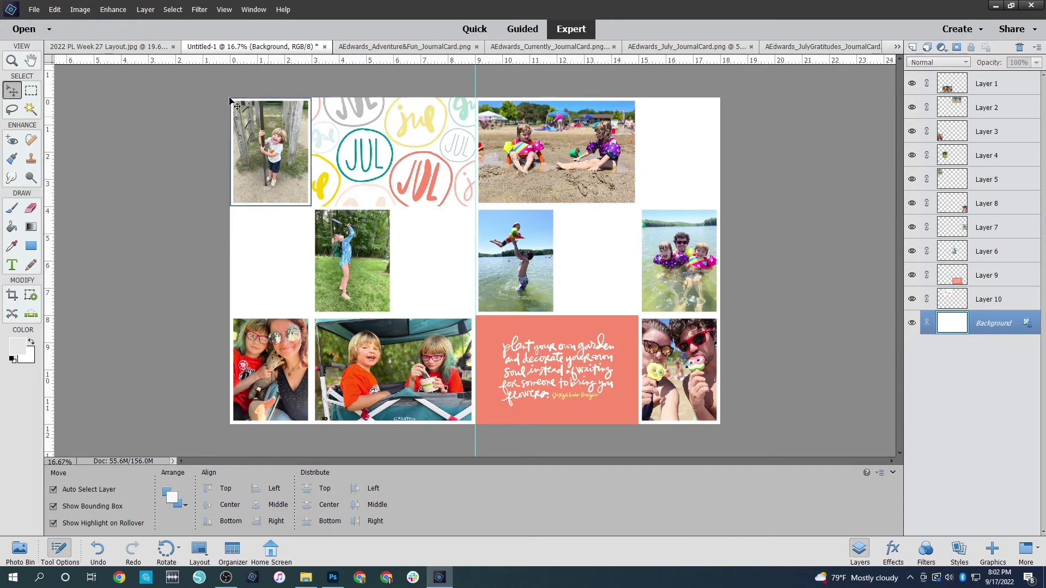
Copy the Adventure&Fun journal card into Untitled-1, close its source, and place it between Photos 5 and 6 in the middle row.
{"action": "left_click", "coordinate": [399, 48]}
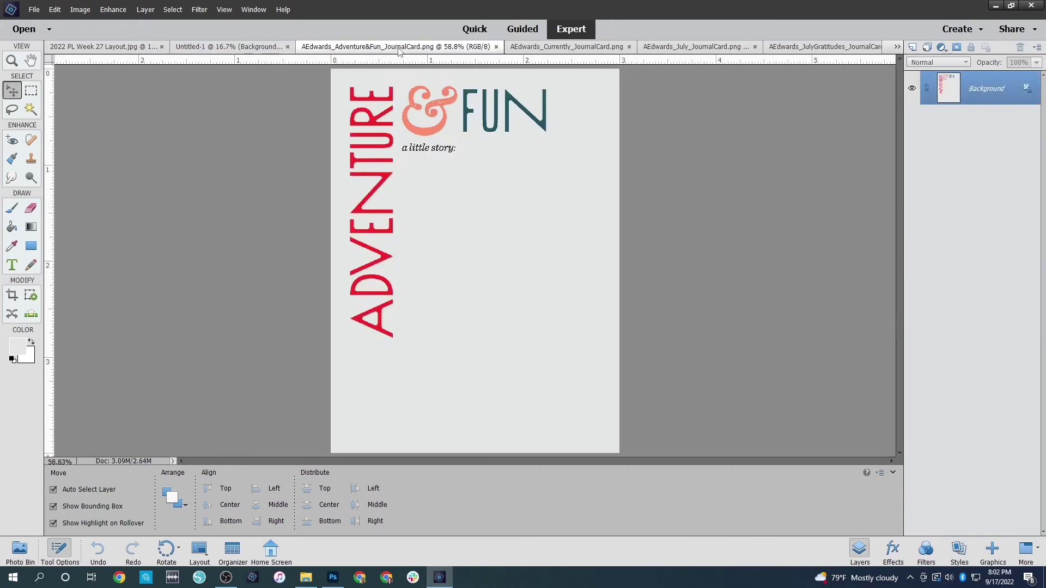
{"action": "left_click", "coordinate": [446, 154]}
{"action": "left_click", "coordinate": [496, 47]}
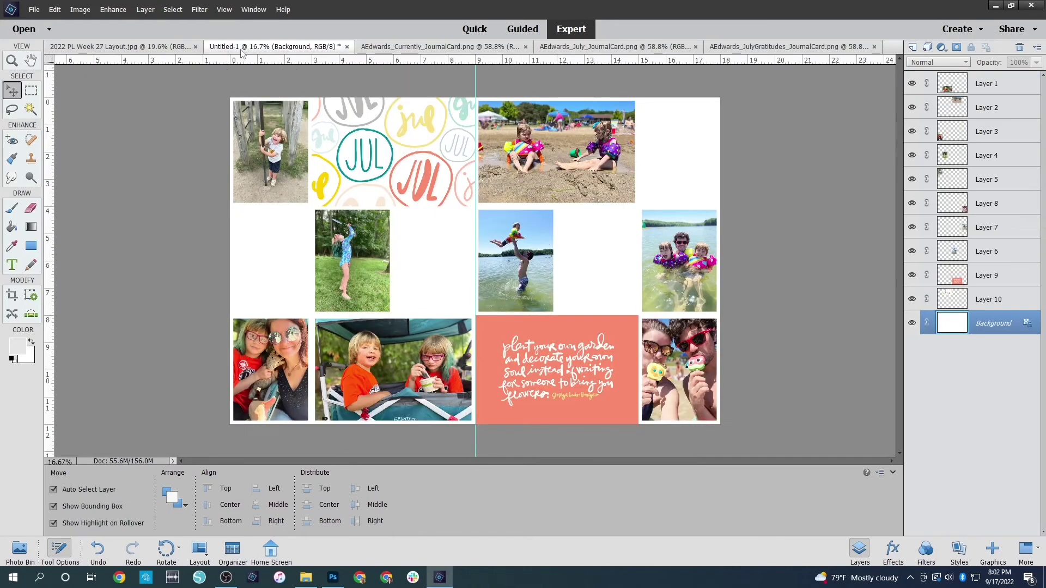
{"action": "left_click_drag", "start_coordinate": [242, 52], "coordinate": [572, 238]}
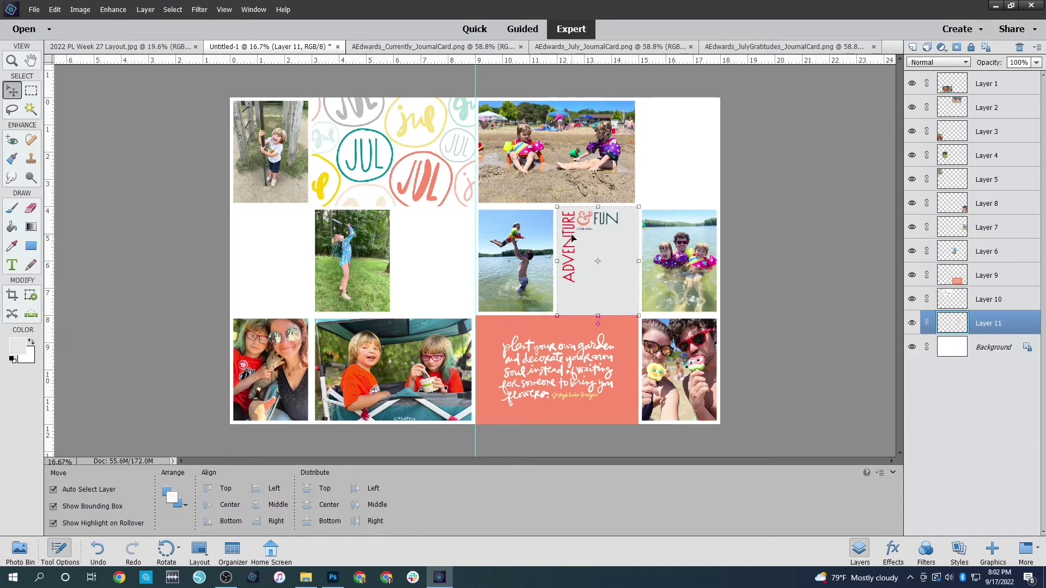
{"action": "left_click", "coordinate": [84, 223]}
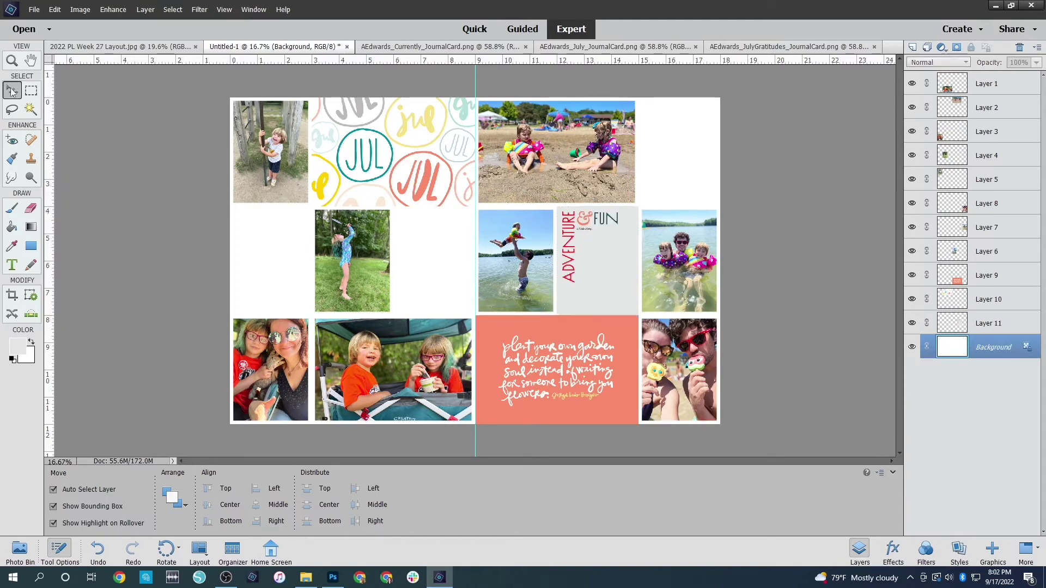
Following the finished layout, move the Adventure&Fun card to the top-right corner and place the copied JulyGratitudes card between Photos 5 and 6.
{"action": "left_click", "coordinate": [105, 49]}
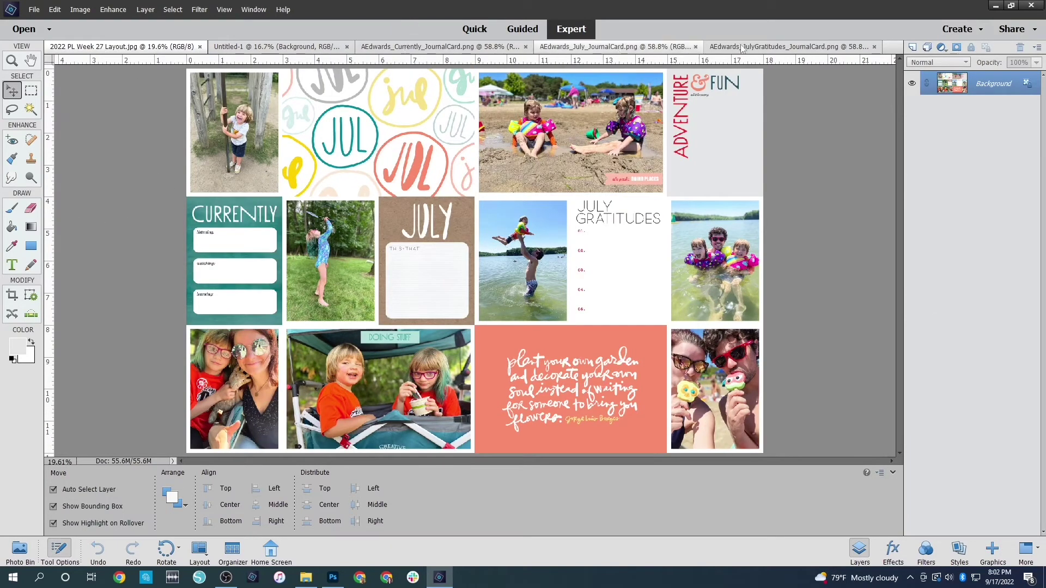
{"action": "left_click", "coordinate": [784, 46]}
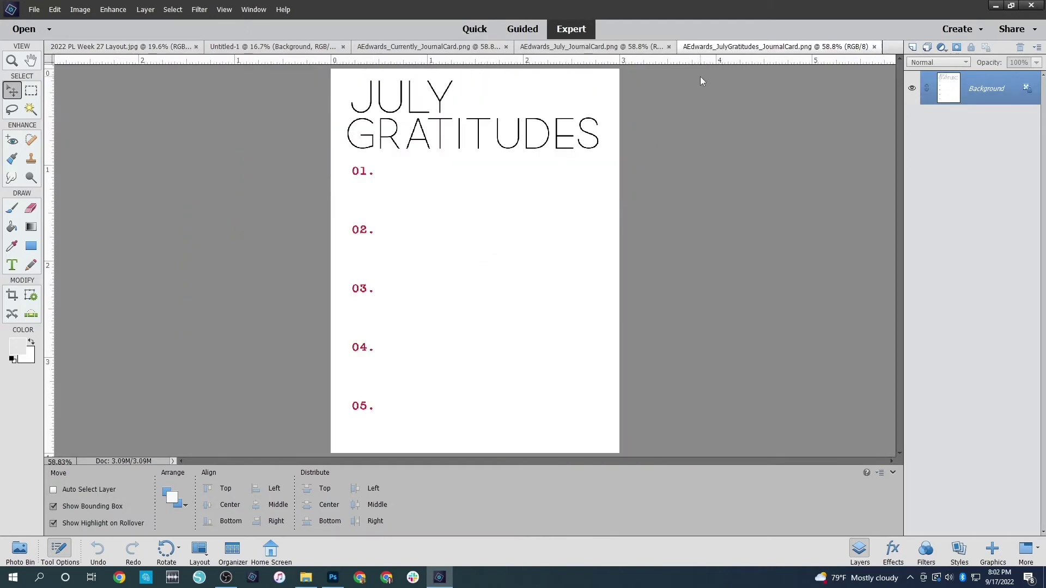
{"action": "left_click", "coordinate": [874, 47]}
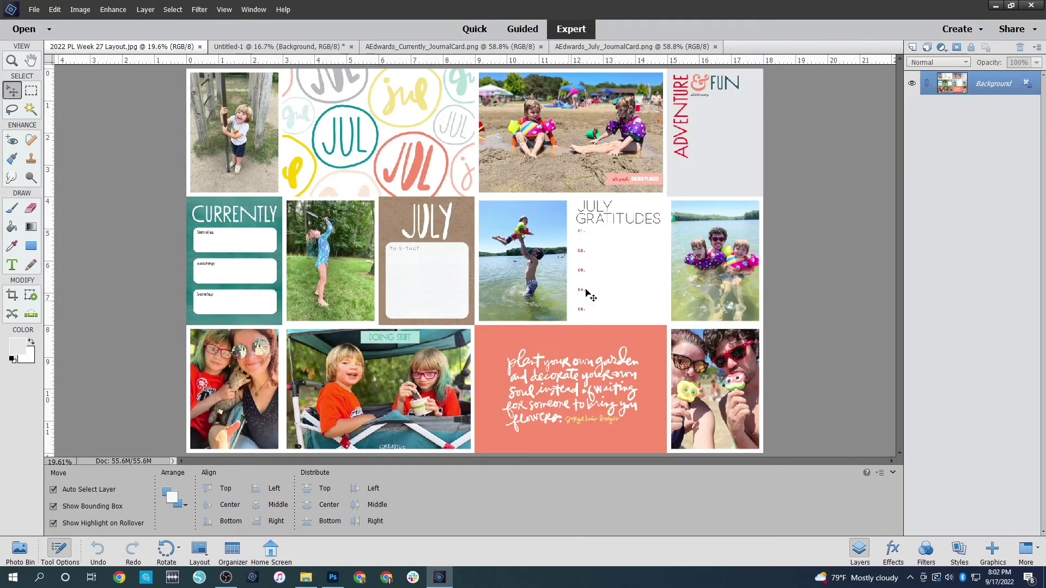
{"action": "left_click", "coordinate": [280, 45]}
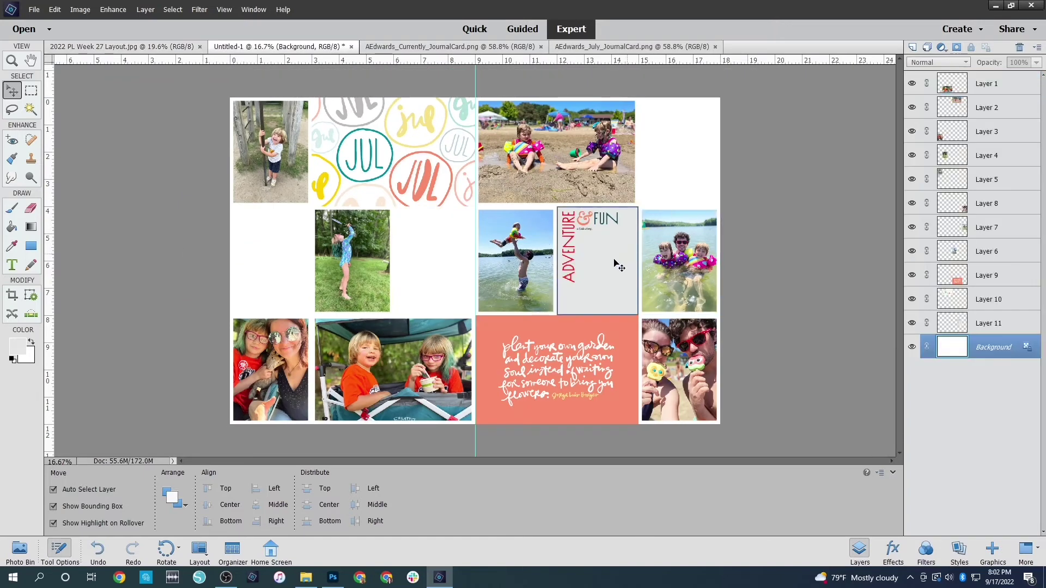
{"action": "left_click_drag", "start_coordinate": [614, 264], "coordinate": [678, 164]}
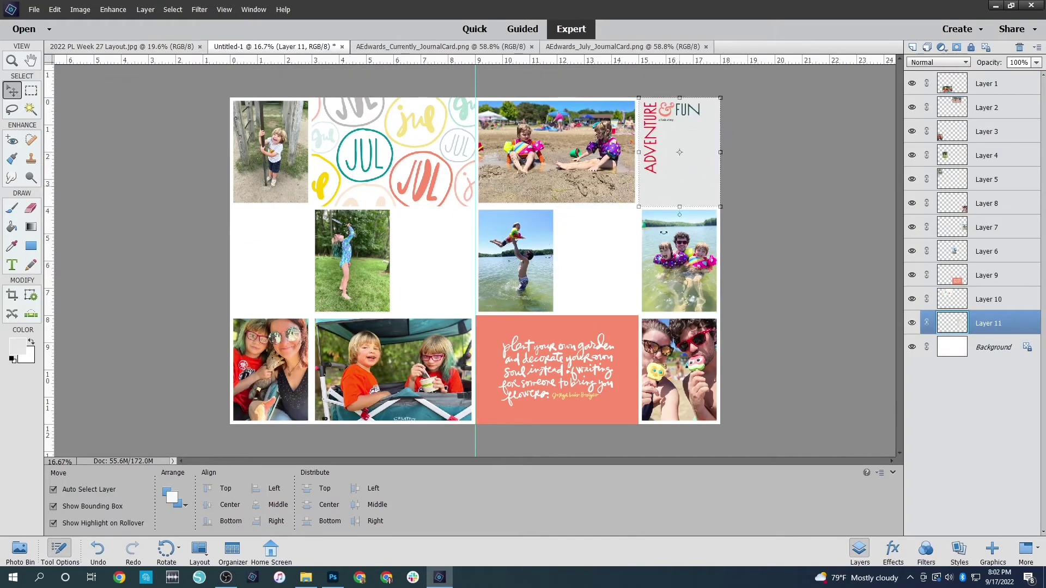
{"action": "key", "text": "ctrl+v"}
{"action": "left_click_drag", "start_coordinate": [451, 249], "coordinate": [573, 249]}
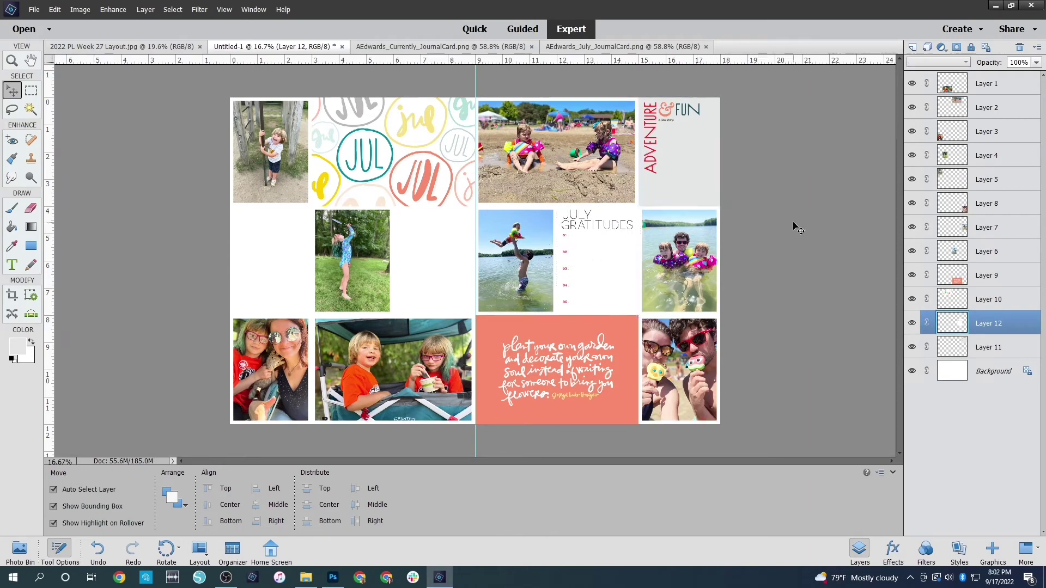
{"action": "left_click", "coordinate": [793, 227]}
Copy the July journal card into Untitled-1, close its source, and snap it against the center guide in the left page's middle row.
{"action": "left_click", "coordinate": [631, 46]}
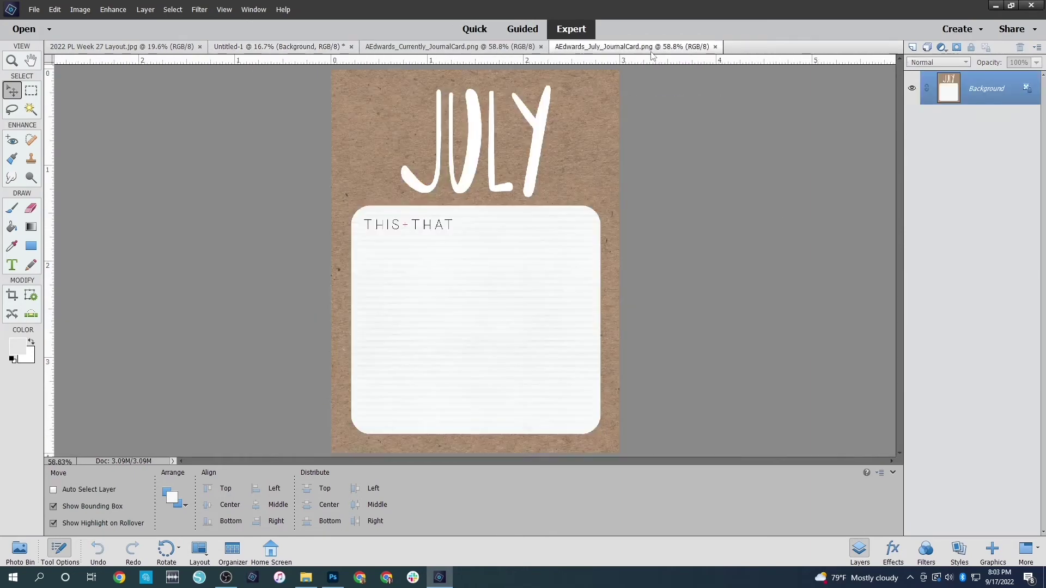
{"action": "left_click", "coordinate": [715, 46]}
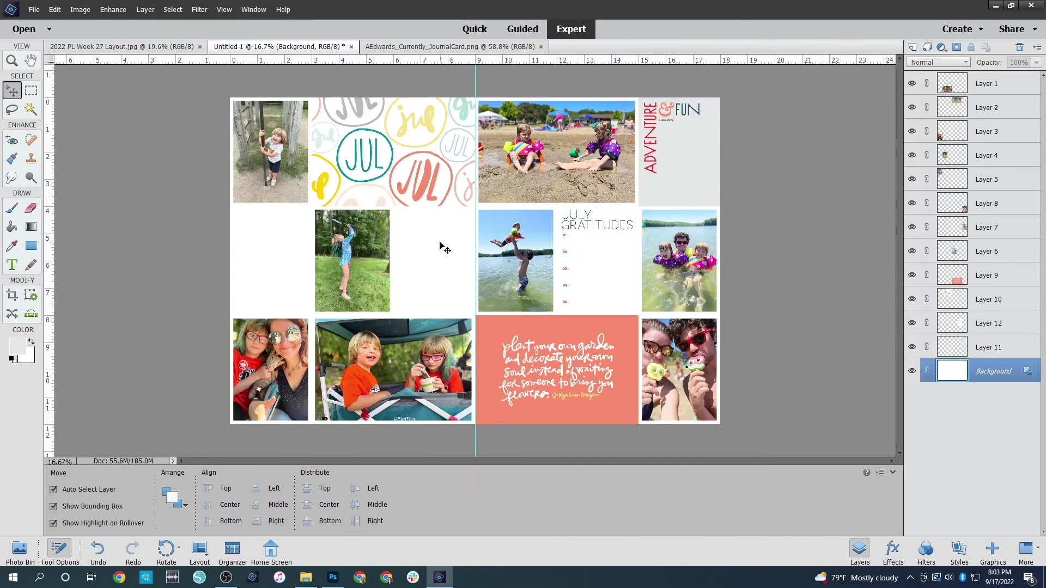
{"action": "key", "text": "ctrl+v"}
{"action": "left_click_drag", "start_coordinate": [457, 226], "coordinate": [417, 226]}
Copy the Currently journal card into Untitled-1, close its source, and snap it to the middle row's left edge.
{"action": "left_click", "coordinate": [507, 47]}
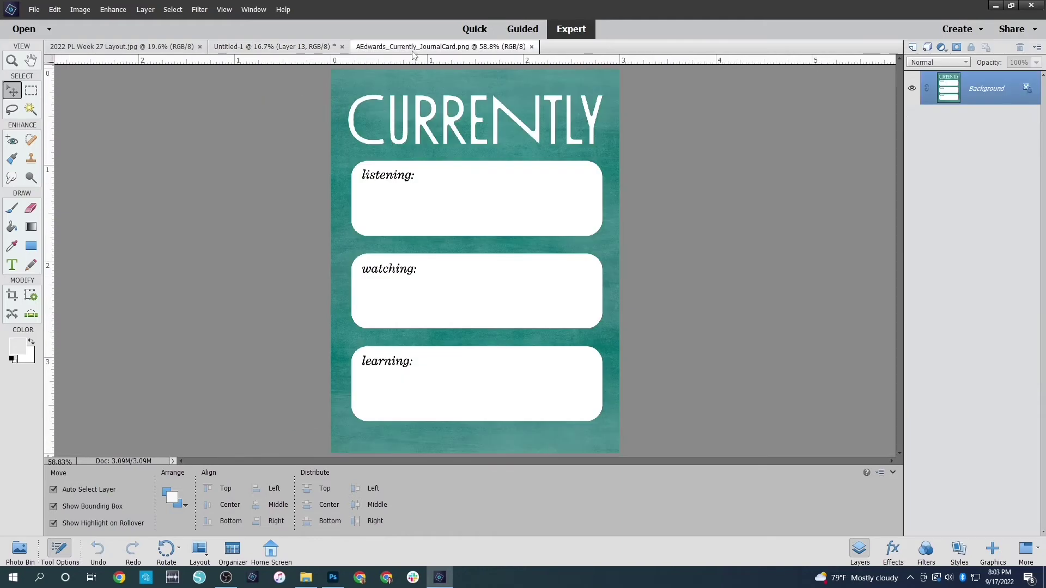
{"action": "left_click", "coordinate": [531, 47]}
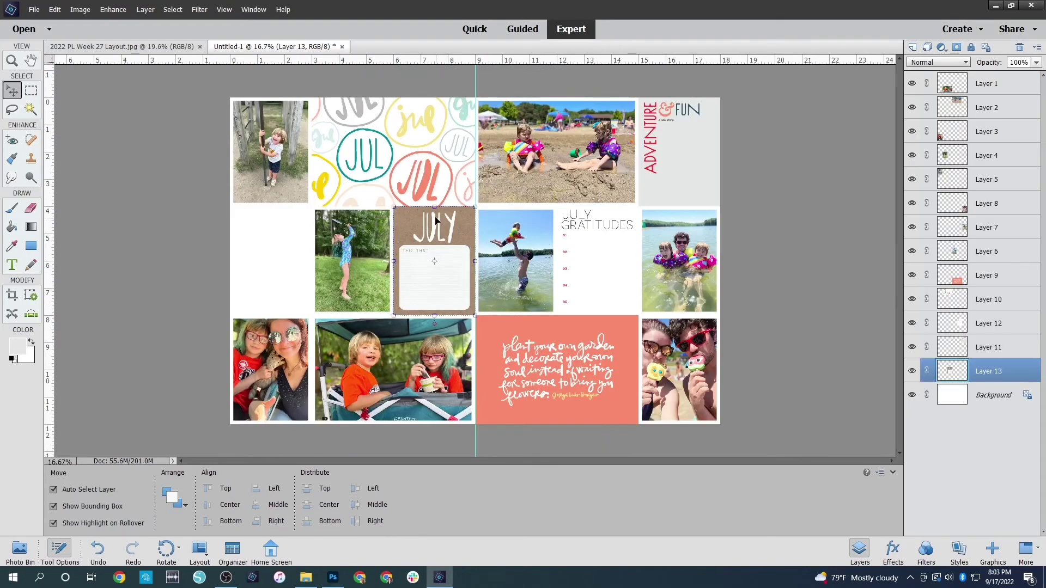
{"action": "key", "text": "ctrl+v"}
{"action": "left_click_drag", "start_coordinate": [420, 228], "coordinate": [257, 228]}
{"action": "left_click", "coordinate": [156, 93]}
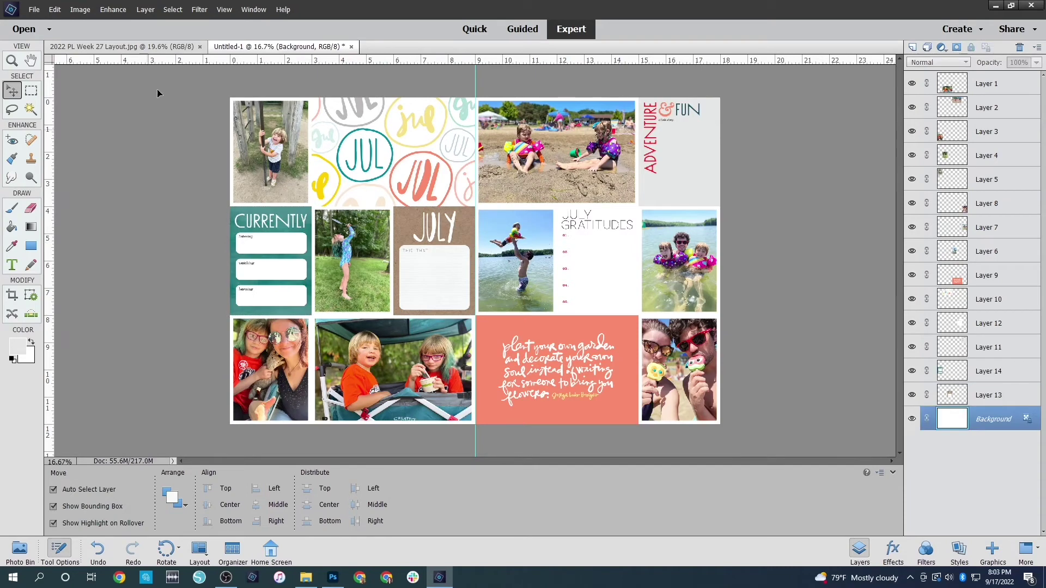
Check the finished layout, then open the Adventure&Fun journal card from the 27. 2022 Week 27 (7.4-7.10) folder.
{"action": "left_click", "coordinate": [143, 47]}
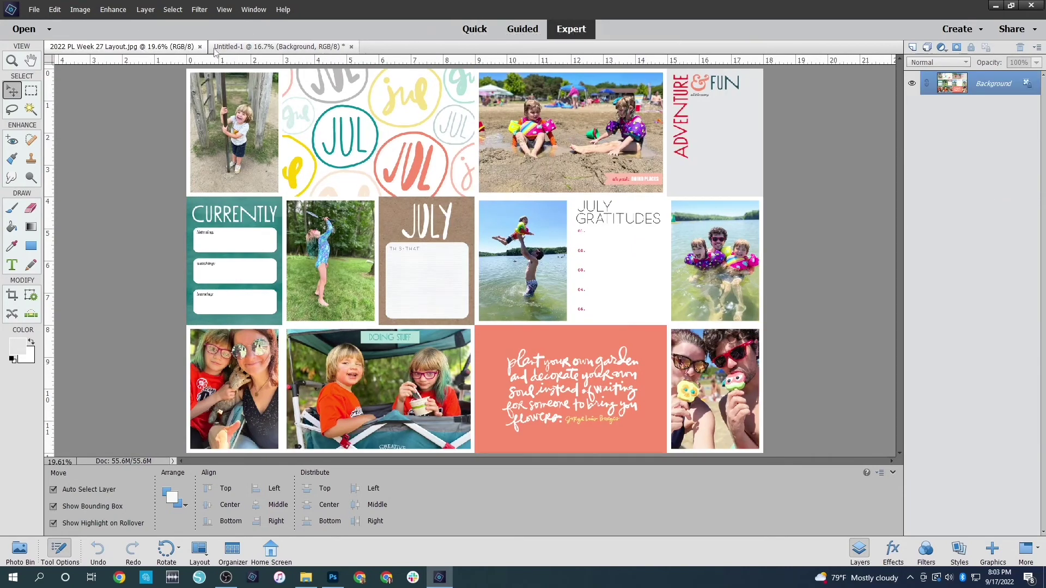
{"action": "left_click", "coordinate": [248, 47]}
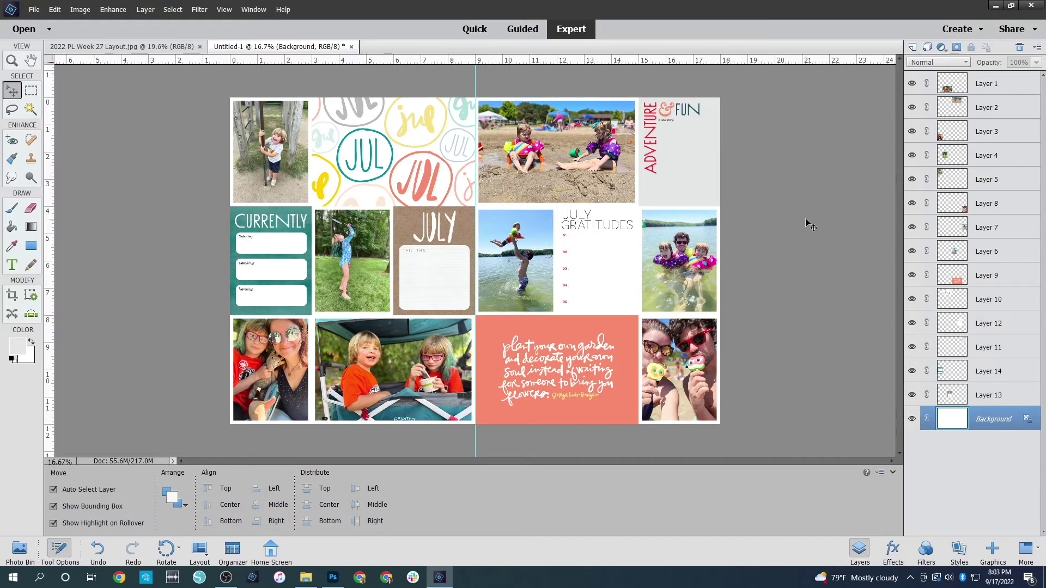
{"action": "key", "text": "ctrl+o"}
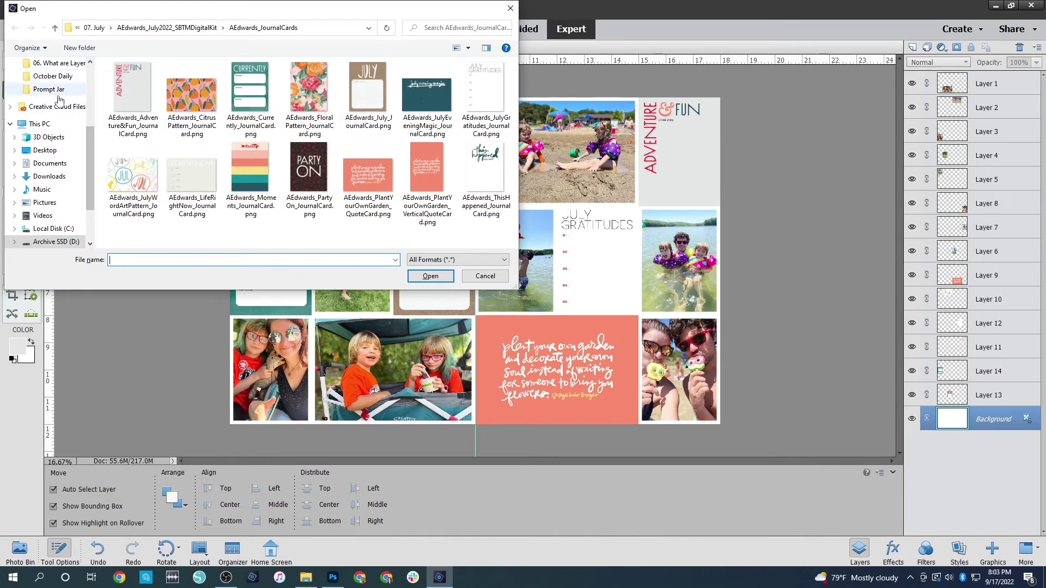
{"action": "scroll", "coordinate": [60, 100], "scroll_direction": "up", "scroll_amount": 2}
{"action": "left_click", "coordinate": [58, 115]}
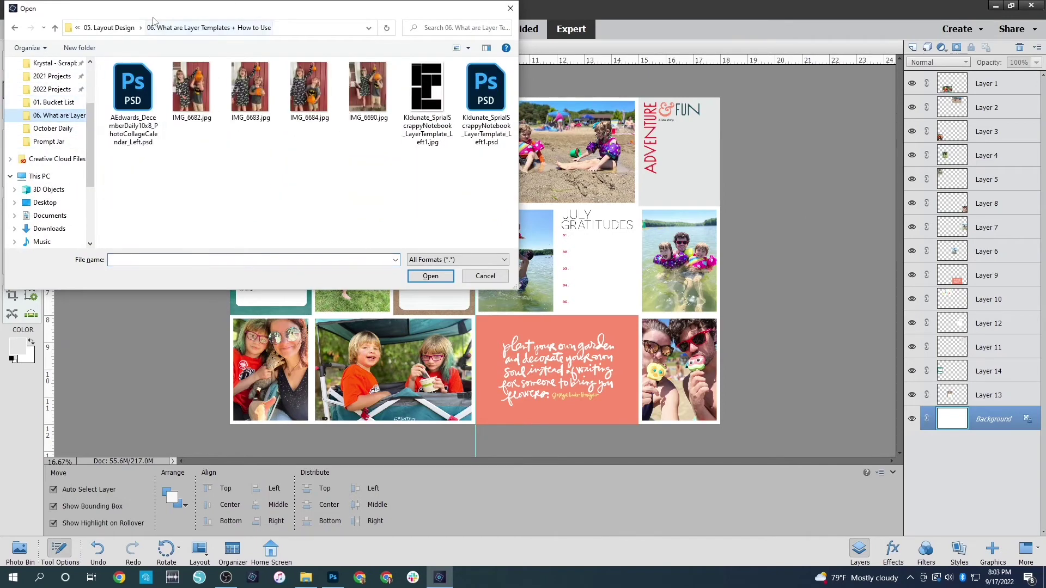
{"action": "left_click", "coordinate": [109, 27]}
{"action": "double_click", "coordinate": [143, 159]}
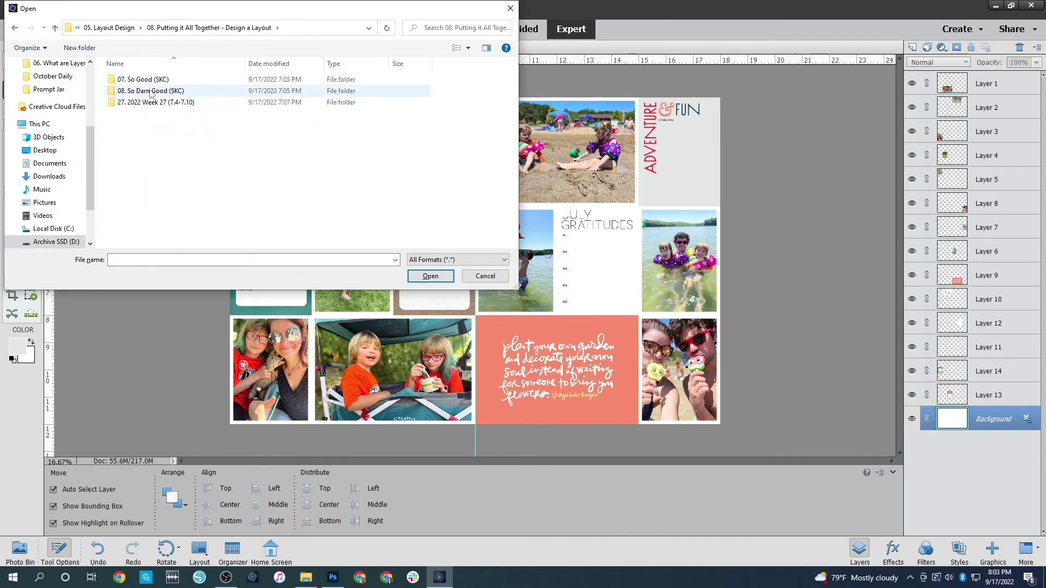
{"action": "double_click", "coordinate": [142, 103]}
{"action": "double_click", "coordinate": [289, 172]}
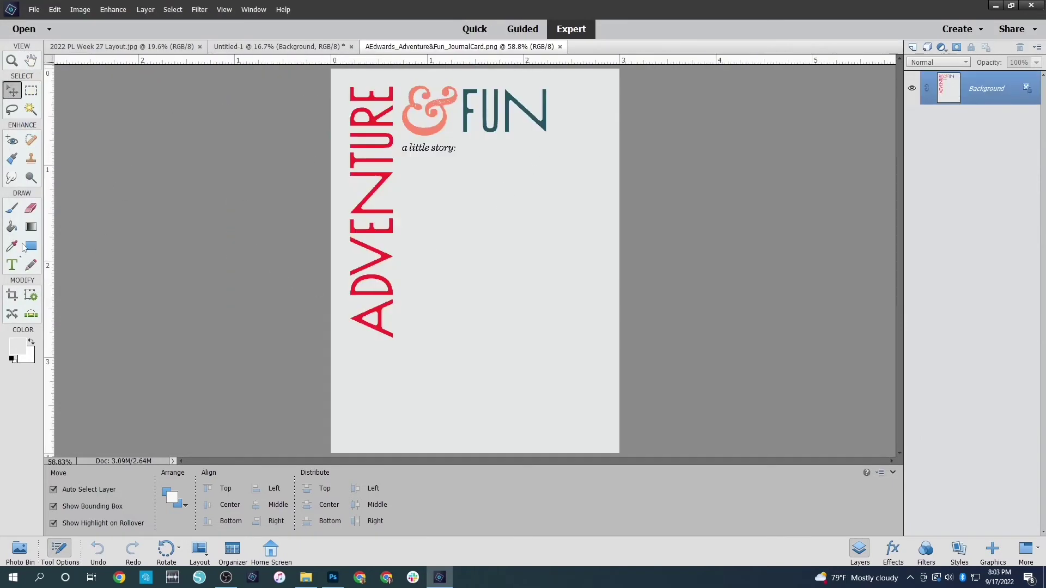
Add a text box about 2 by 2.9 inches below "a little story:" with black placeholder text "lkajdfiahdoifnidsahfisadhfisdah".
{"action": "left_click", "coordinate": [12, 266]}
{"action": "left_click", "coordinate": [17, 346]}
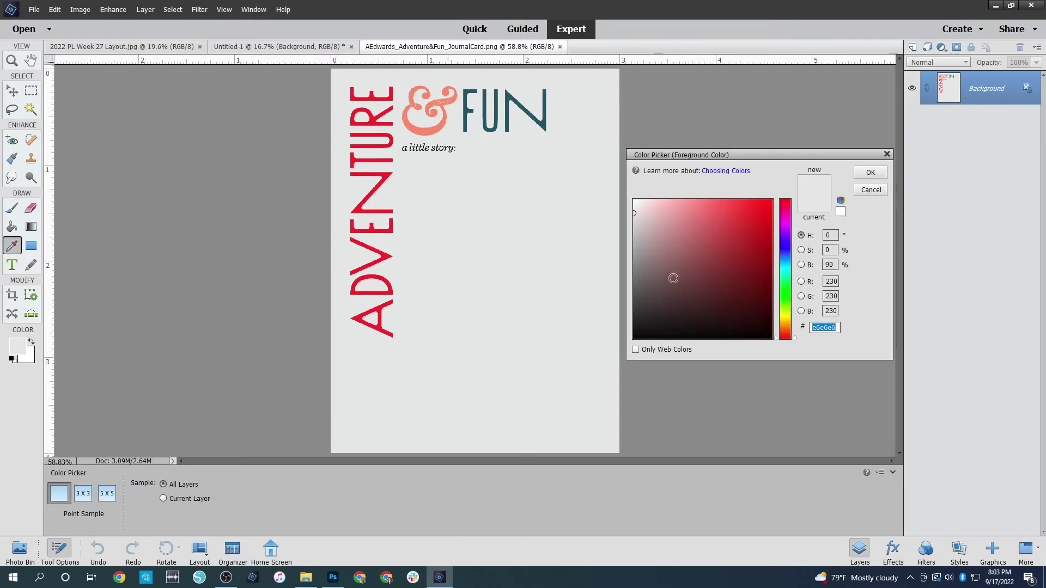
{"action": "left_click", "coordinate": [870, 172]}
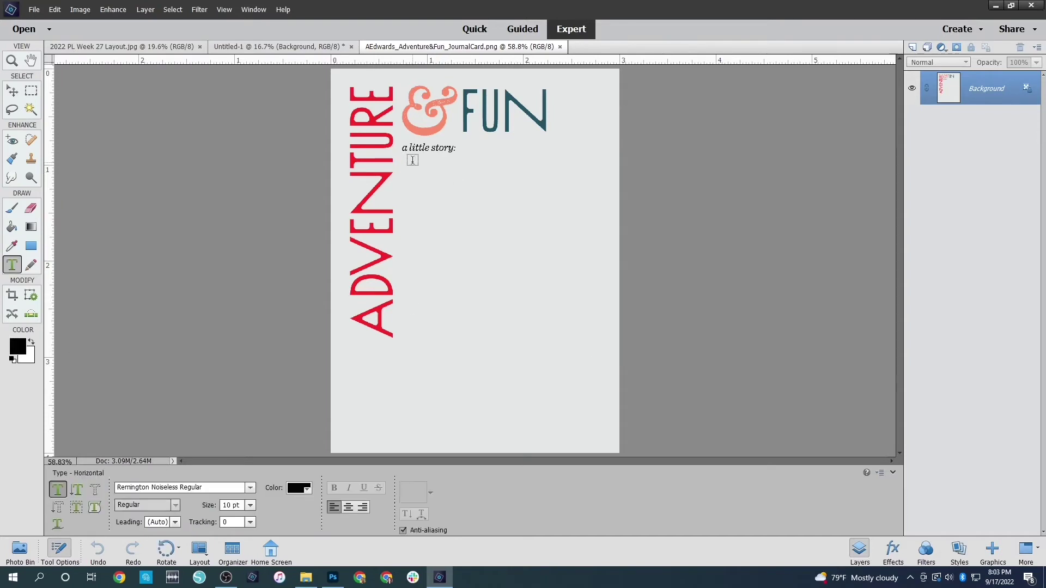
{"action": "left_click_drag", "start_coordinate": [412, 159], "coordinate": [602, 442]}
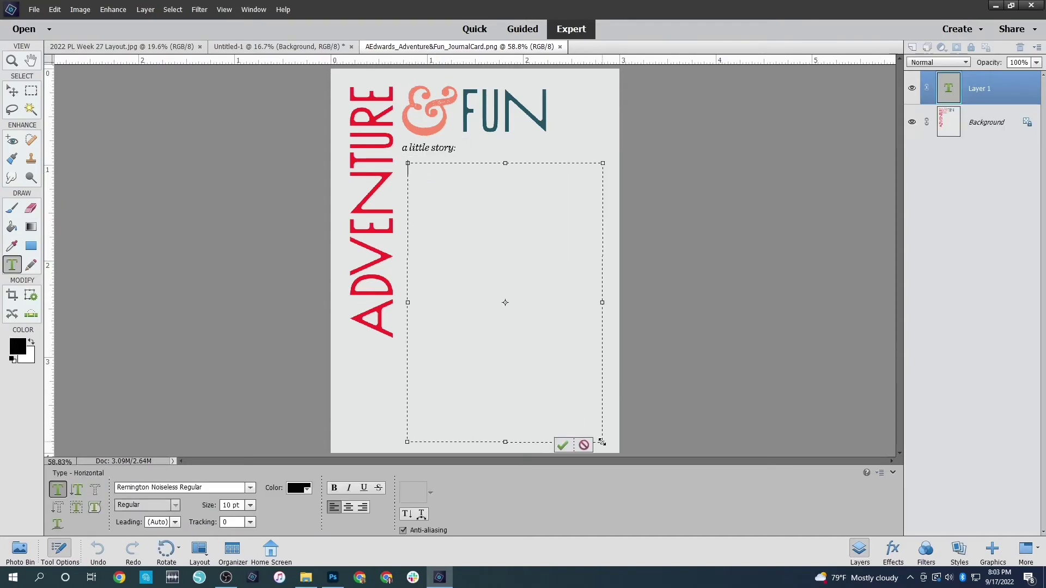
{"action": "type", "text": "lkajdflandoifnidsahfisadhflsdah"}
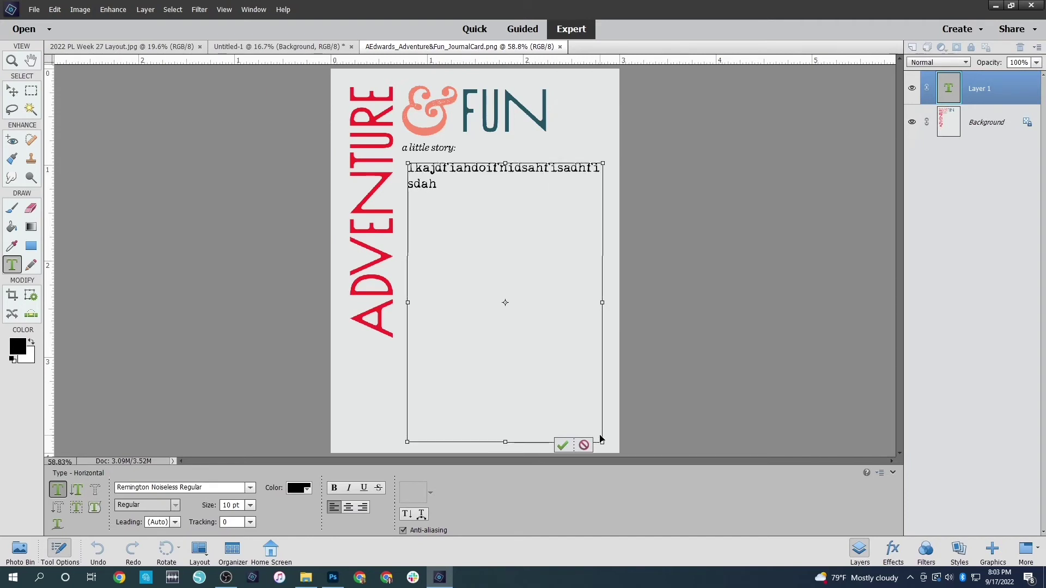
Fill the text box with repeated copies of the placeholder text and commit the text.
{"action": "key", "text": "ctrl+a"}
{"action": "key", "text": "ctrl+c"}
{"action": "key", "text": "Right"}
{"action": "key", "text": "ctrl+v"}
{"action": "key", "text": "ctrl+v"}
{"action": "key", "text": "ctrl+v"}
{"action": "key", "text": "ctrl+v"}
{"action": "key", "text": "ctrl+v"}
{"action": "key", "text": "ctrl+v"}
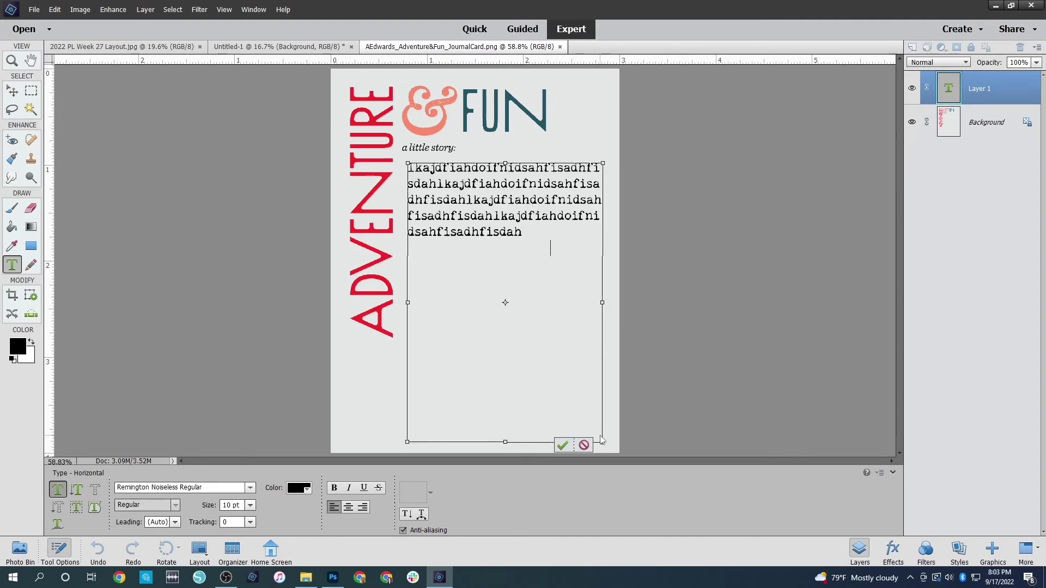
{"action": "key", "text": "ctrl+a"}
{"action": "key", "text": "ctrl+c"}
{"action": "key", "text": "Right"}
{"action": "key", "text": "ctrl+v"}
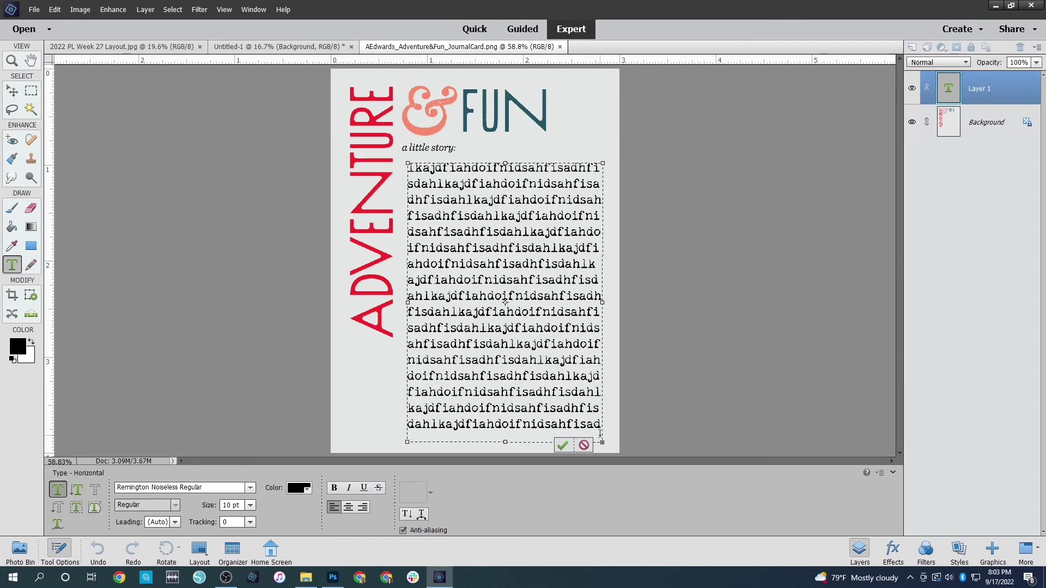
{"action": "key", "text": "ctrl+Return"}
{"action": "key", "text": "v"}
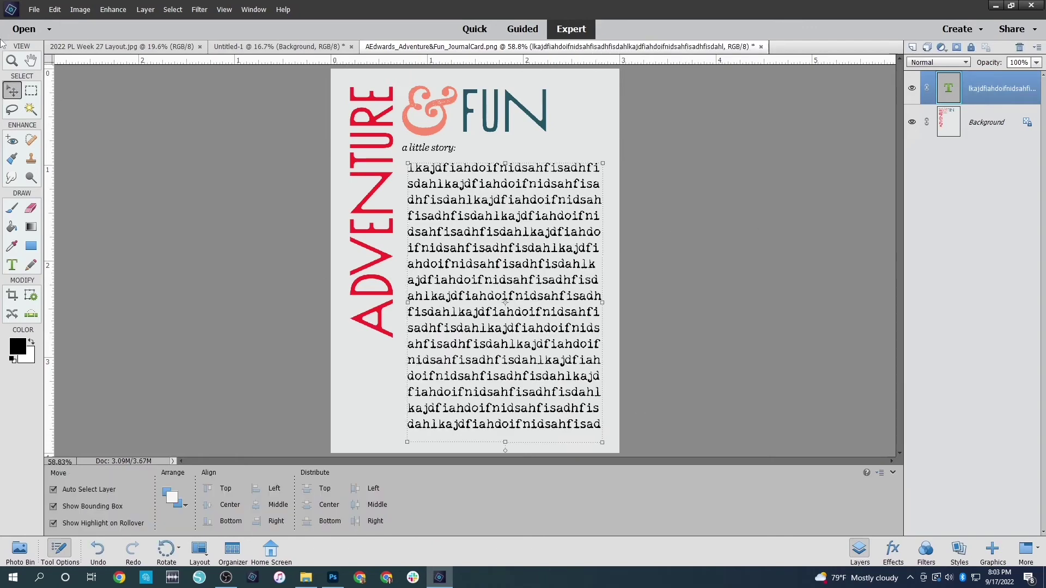
Merge the text into the Adventure&Fun card, copy the whole card and return to Untitled-1.
{"action": "left_click", "coordinate": [639, 188]}
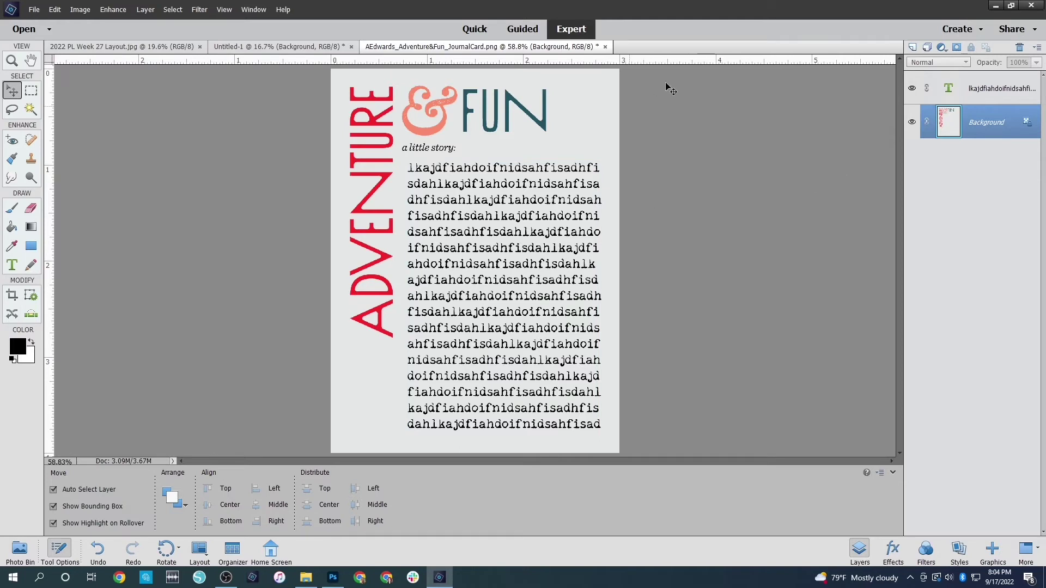
{"action": "key", "text": "ctrl+shift+e"}
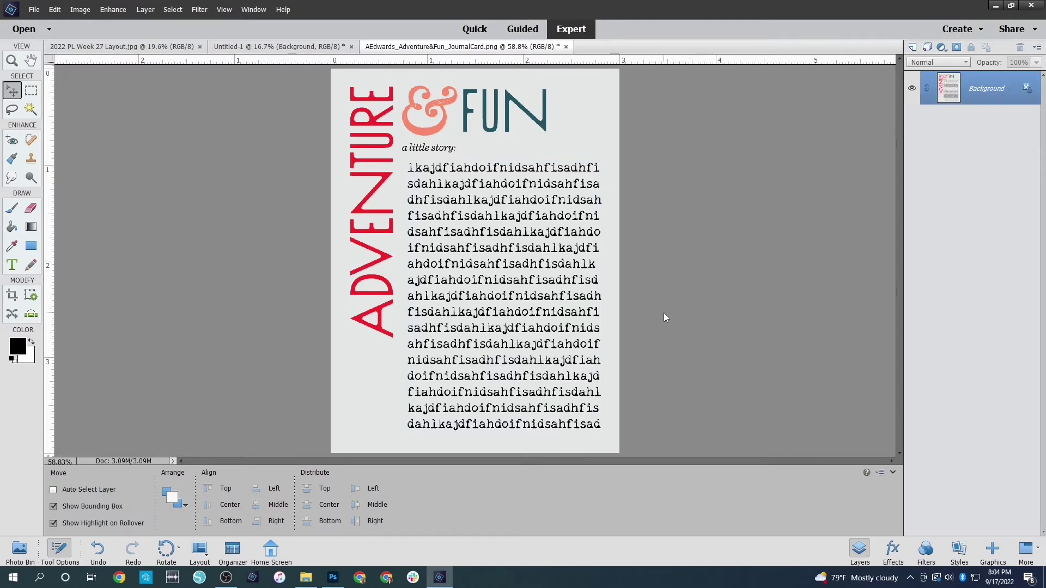
{"action": "key", "text": "ctrl+a"}
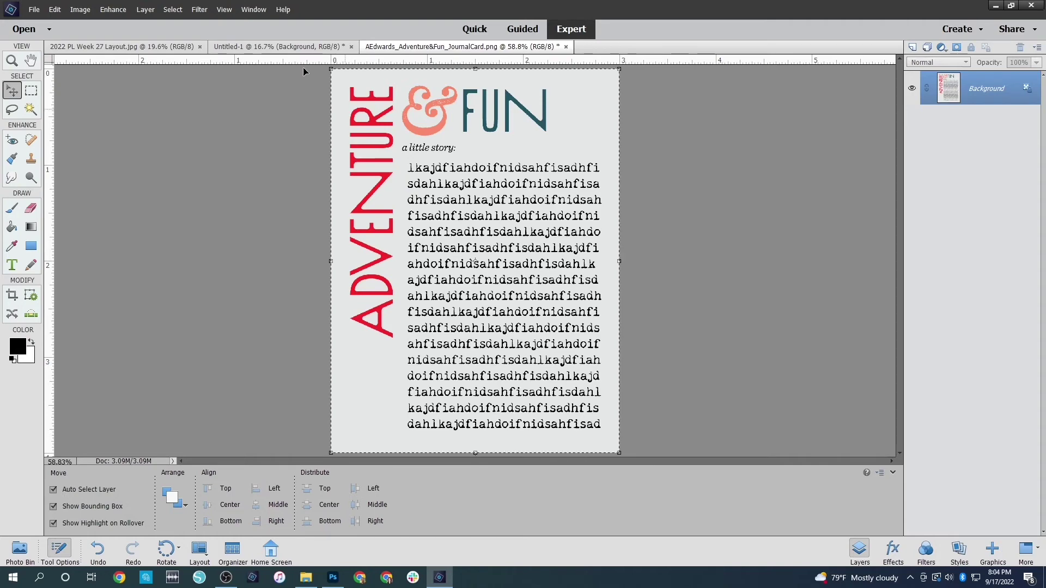
{"action": "left_click", "coordinate": [247, 46]}
{"action": "key", "text": "ctrl+v"}
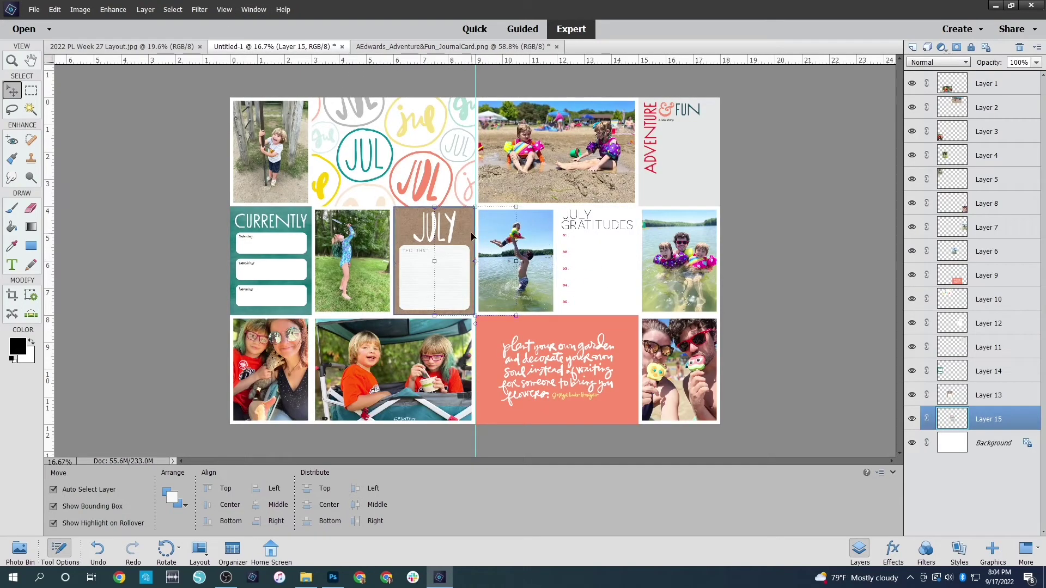
{"action": "key", "text": "Delete"}
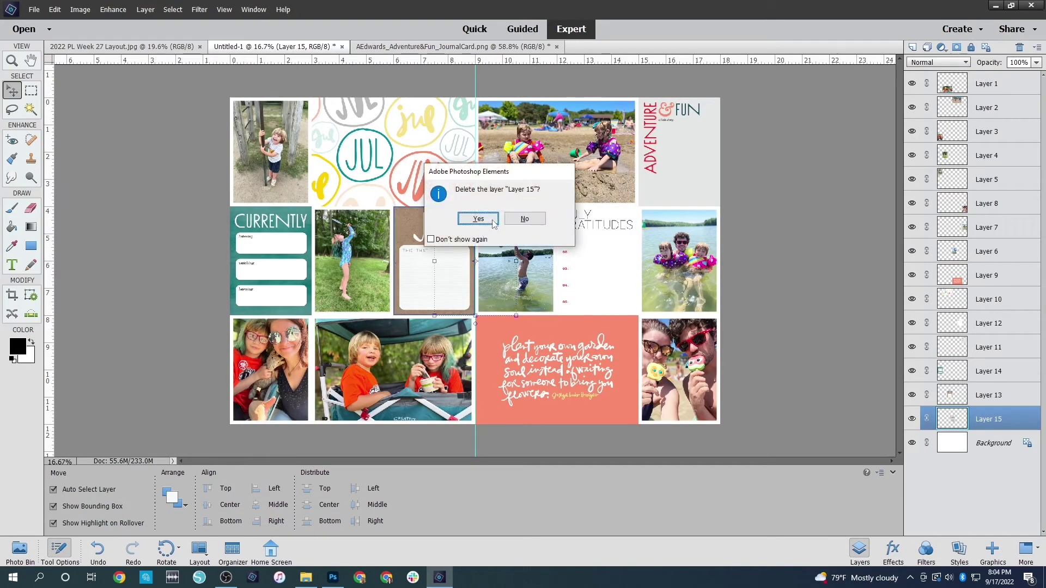
{"action": "left_click", "coordinate": [478, 219]}
Paste the journaled card above the blank Adventure&Fun card, align it over that card in the top-right corner, and close its source.
{"action": "left_click", "coordinate": [705, 164]}
{"action": "key", "text": "ctrl+v"}
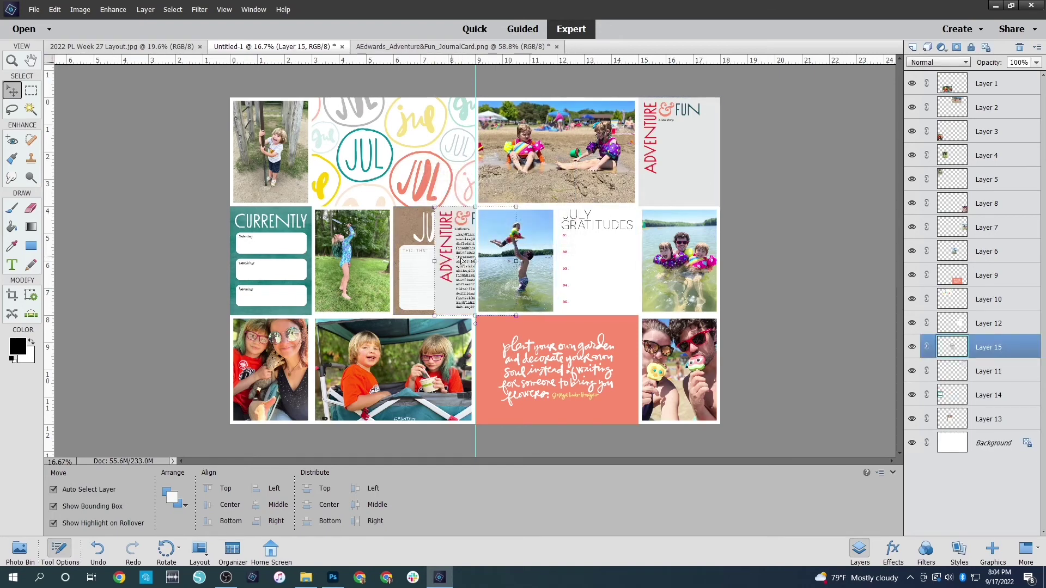
{"action": "left_click_drag", "start_coordinate": [486, 260], "coordinate": [654, 149]}
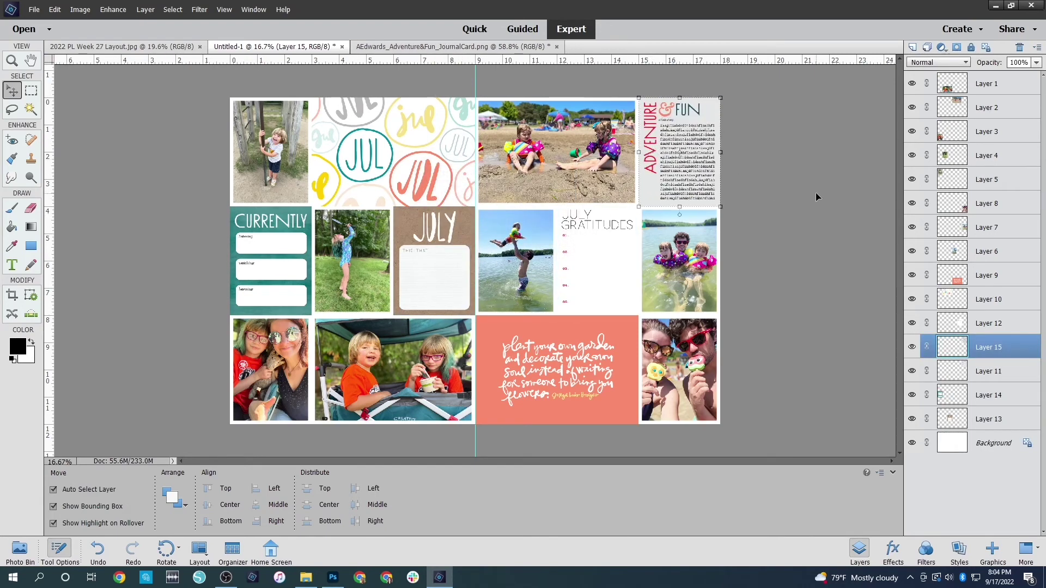
{"action": "left_click", "coordinate": [678, 207]}
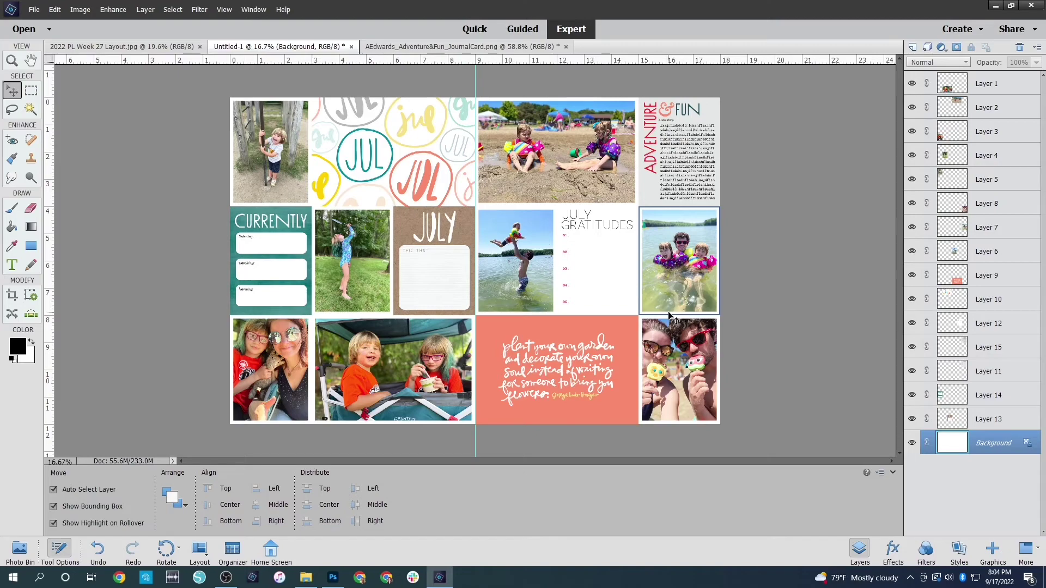
{"action": "left_click", "coordinate": [571, 46]}
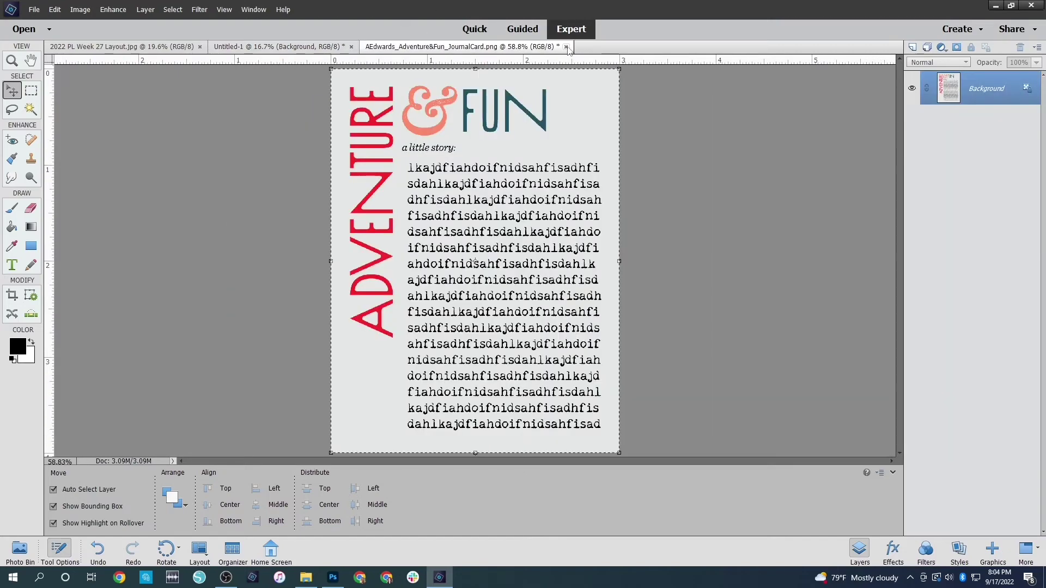
{"action": "left_click", "coordinate": [565, 46]}
{"action": "left_click", "coordinate": [537, 226]}
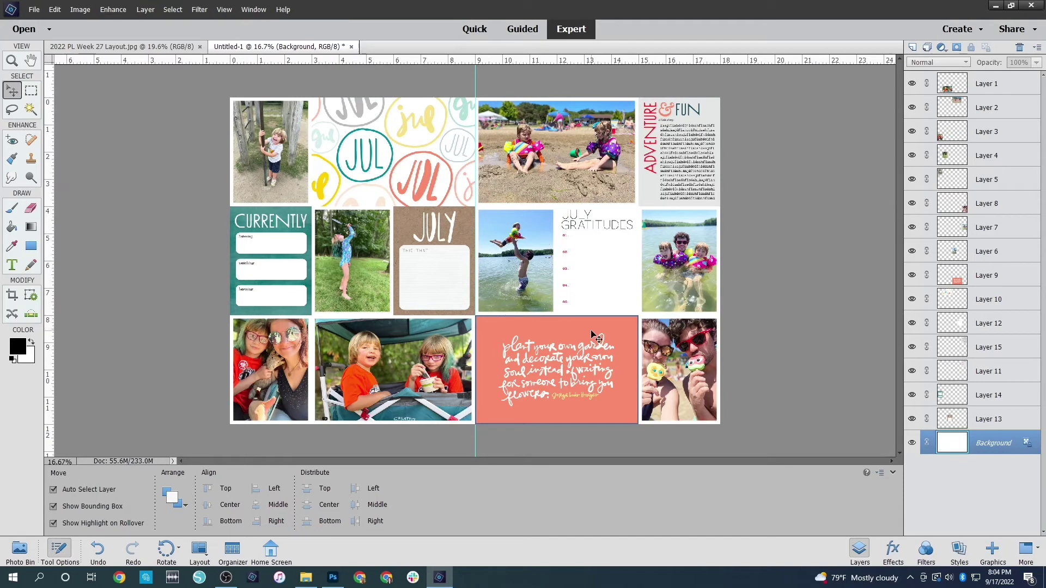
Open the GoingPlaces and DoingStuff chipboard shape files from the Week 27 folder.
{"action": "key", "text": "ctrl+o"}
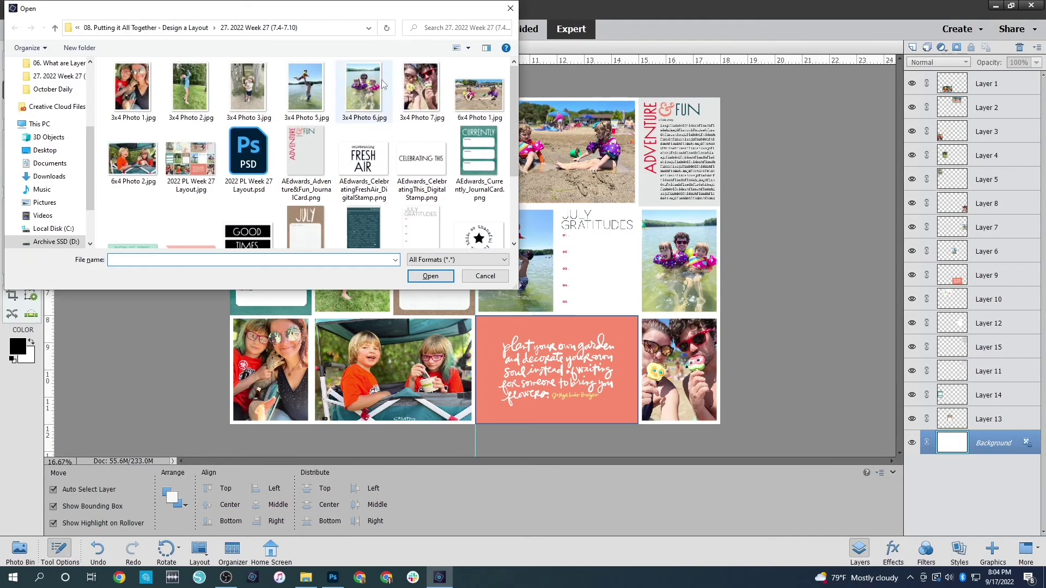
{"action": "left_click", "coordinate": [366, 169]}
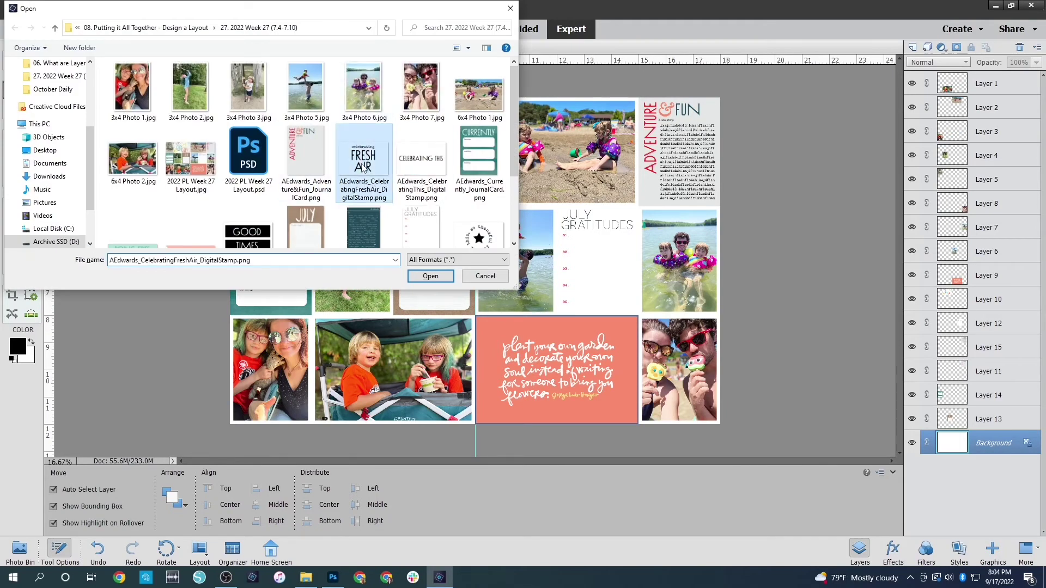
{"action": "scroll", "coordinate": [384, 178], "scroll_direction": "down", "scroll_amount": 1}
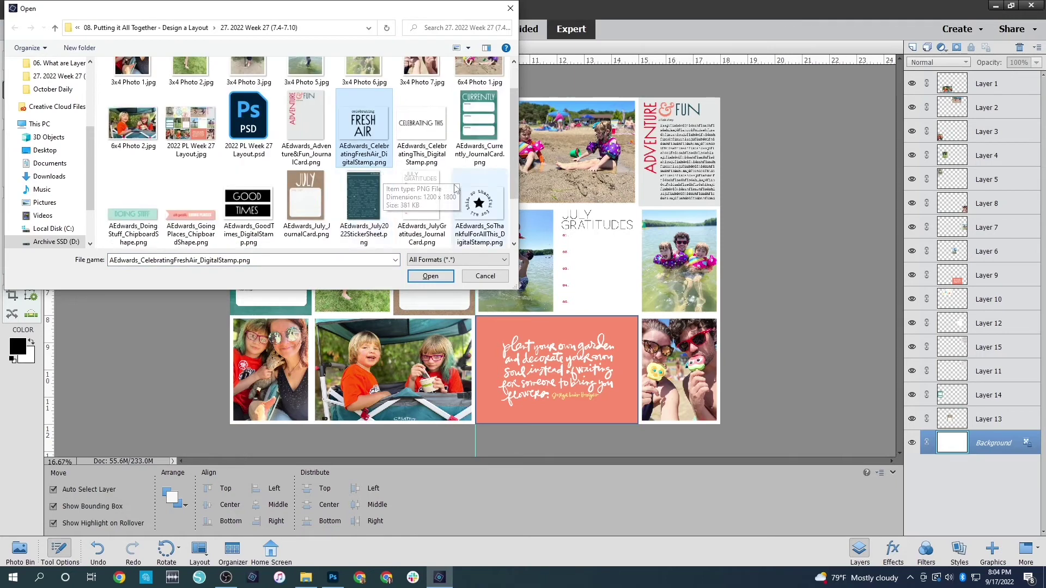
{"action": "scroll", "coordinate": [384, 178], "scroll_direction": "down", "scroll_amount": 2}
{"action": "left_click", "coordinate": [133, 122]}
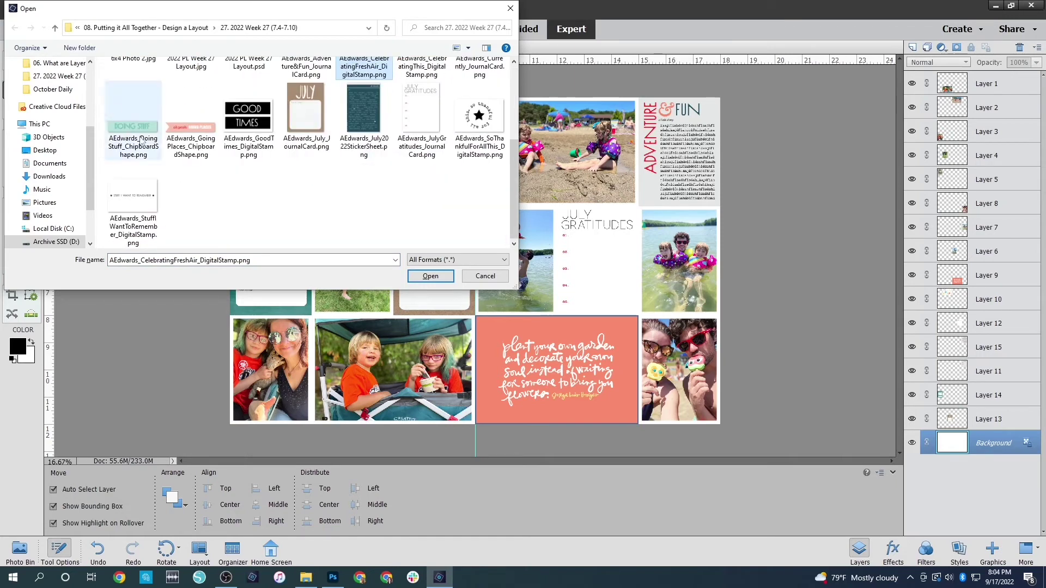
{"action": "left_click", "coordinate": [207, 127], "text": "ctrl"}
{"action": "scroll", "coordinate": [320, 173], "scroll_direction": "up", "scroll_amount": 2}
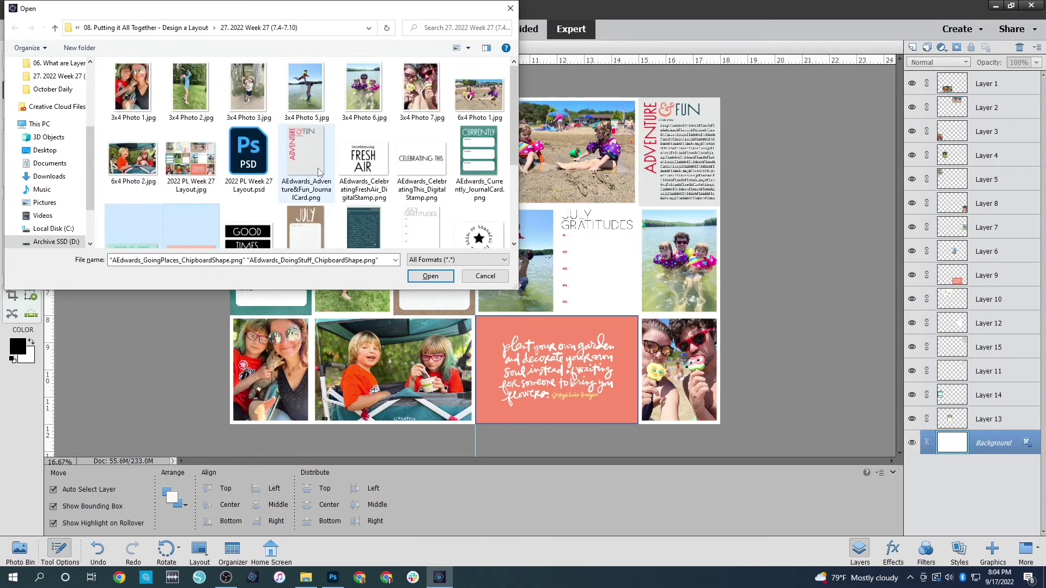
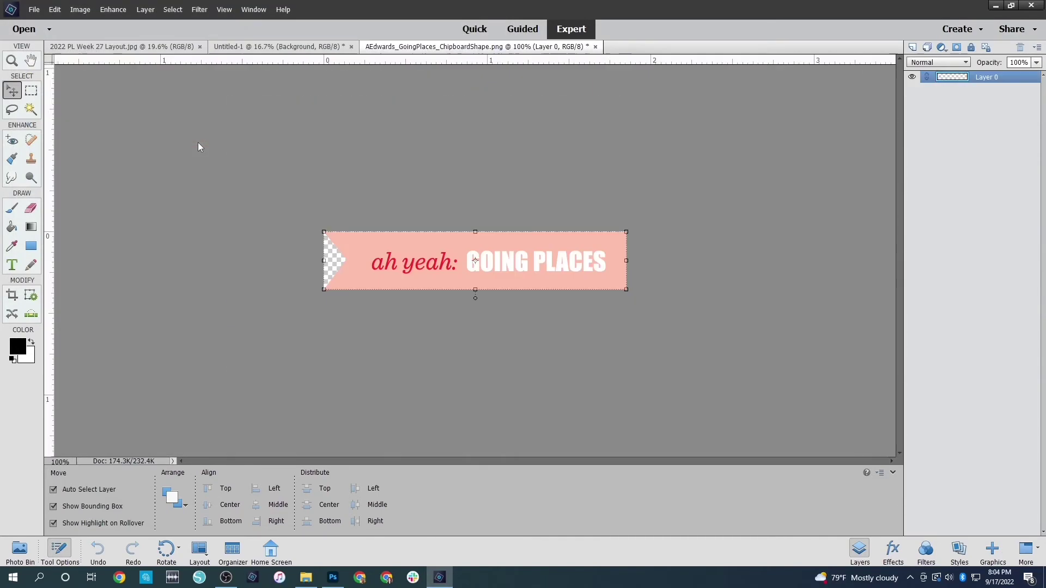
{"action": "key", "text": "ctrl+o"}
{"action": "scroll", "coordinate": [217, 163], "scroll_direction": "down", "scroll_amount": 1}
{"action": "double_click", "coordinate": [129, 210]}
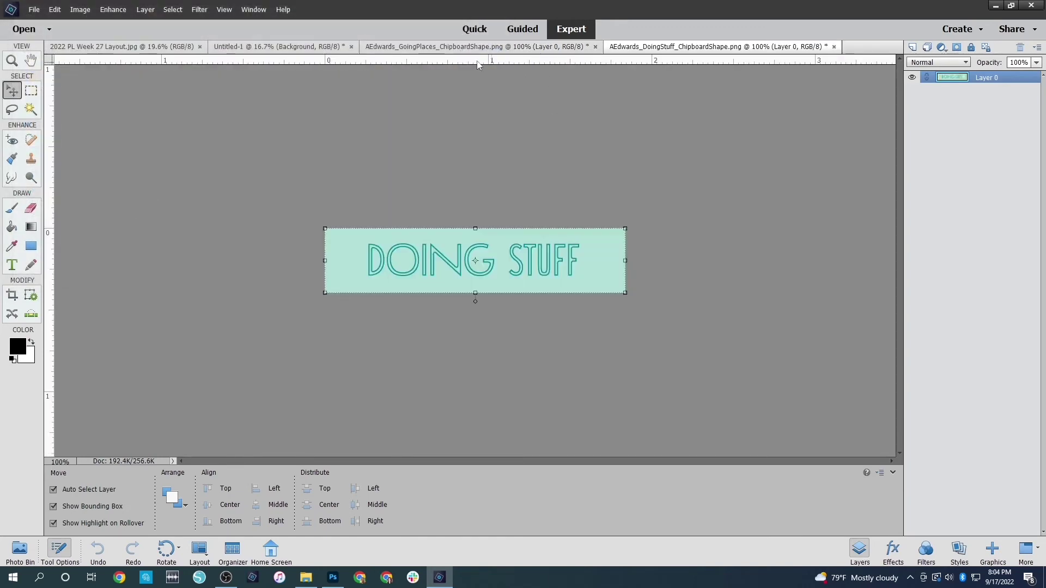
Copy the whole GoingPlaces chipboard shape and return to Untitled-1.
{"action": "left_click", "coordinate": [442, 51]}
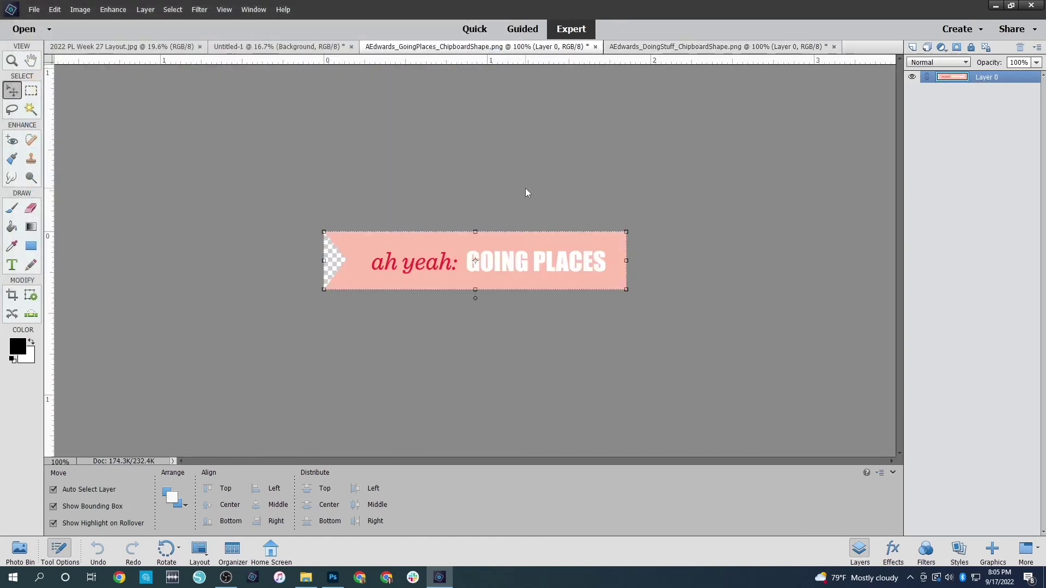
{"action": "key", "text": "ctrl+a"}
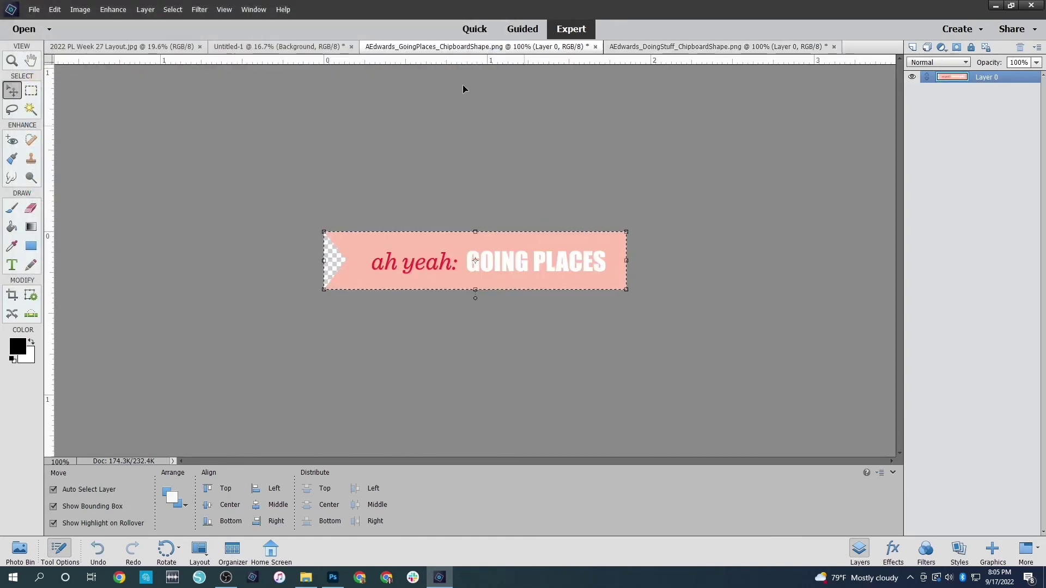
{"action": "left_click", "coordinate": [305, 48]}
{"action": "key", "text": "ctrl+v"}
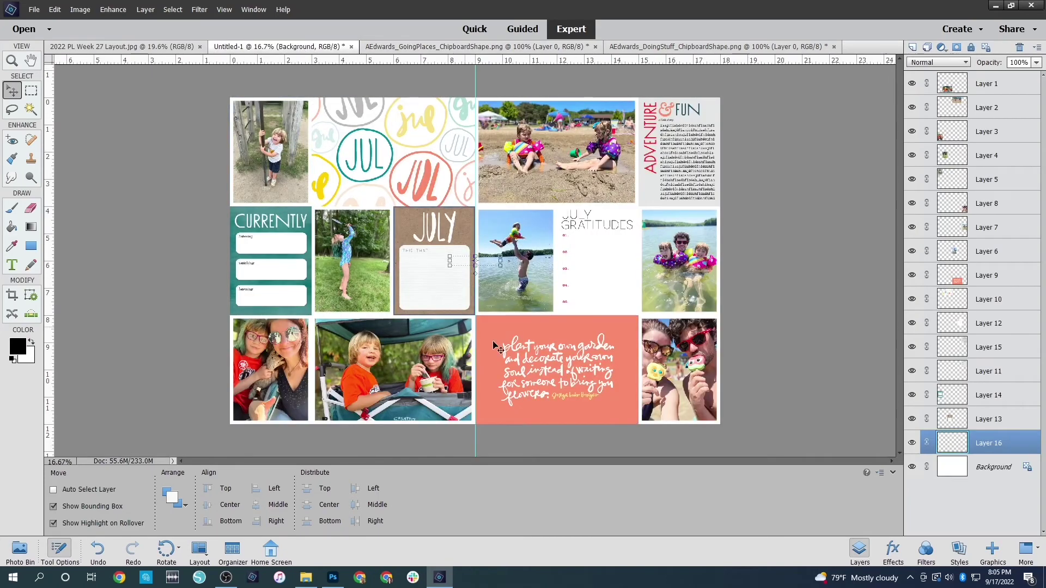
{"action": "key", "text": "Delete"}
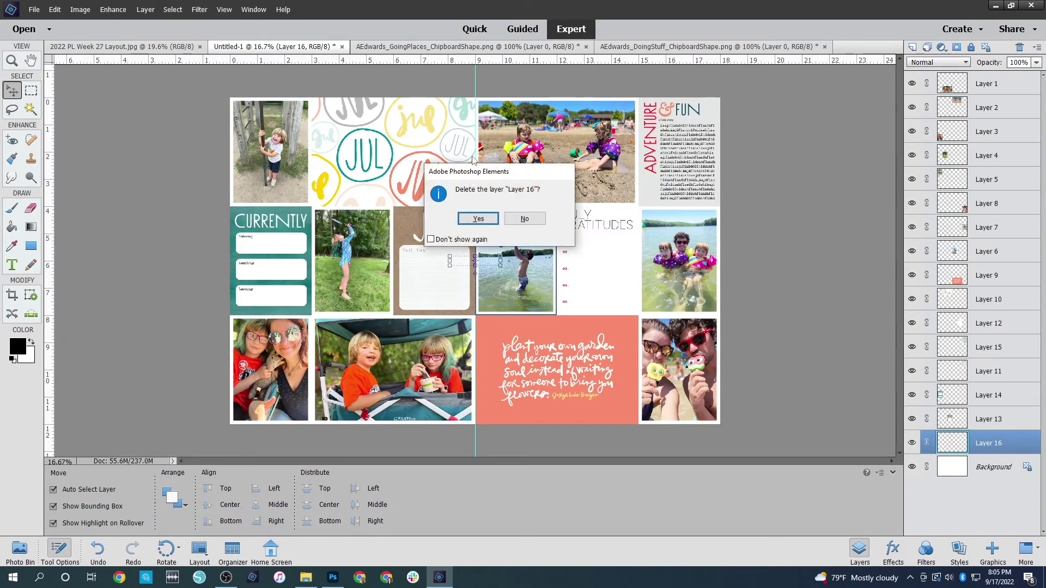
{"action": "left_click", "coordinate": [493, 219]}
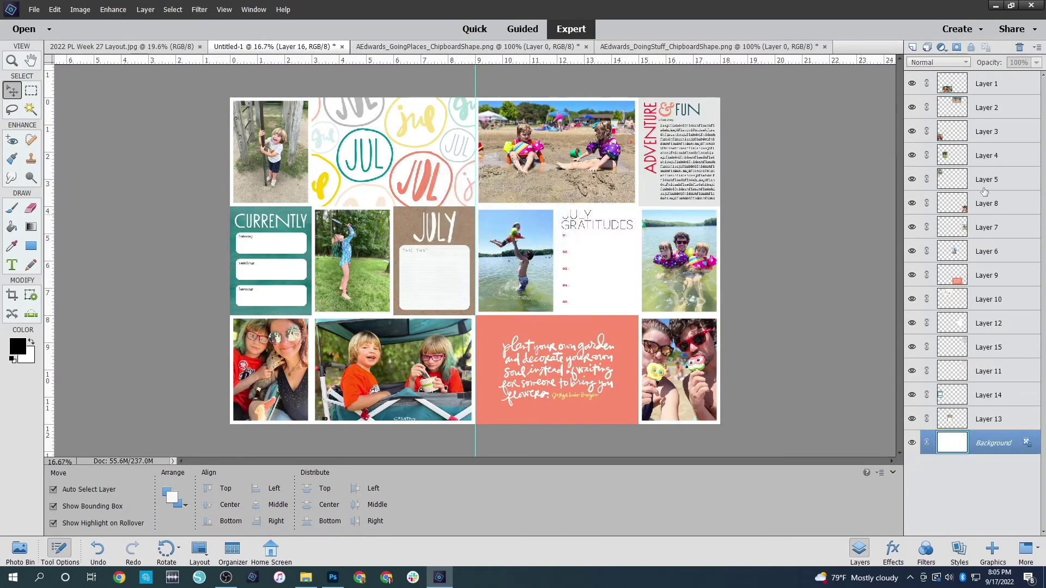
Paste the GoingPlaces chipboard shape above Layer 1 and position it in the lower-right corner of the wide camping photo.
{"action": "left_click", "coordinate": [985, 85]}
{"action": "key", "text": "ctrl+v"}
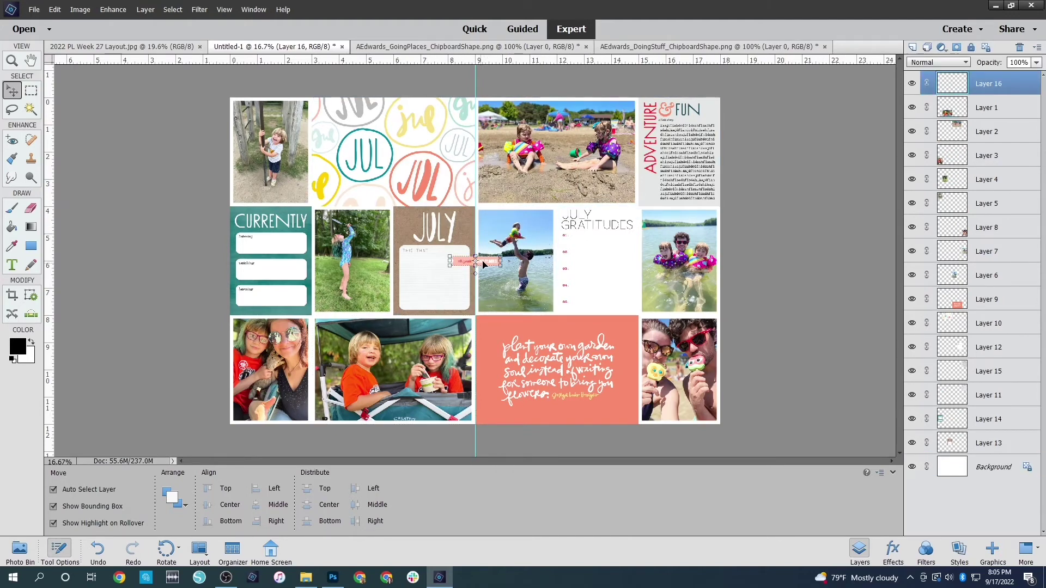
{"action": "left_click_drag", "start_coordinate": [485, 262], "coordinate": [453, 409]}
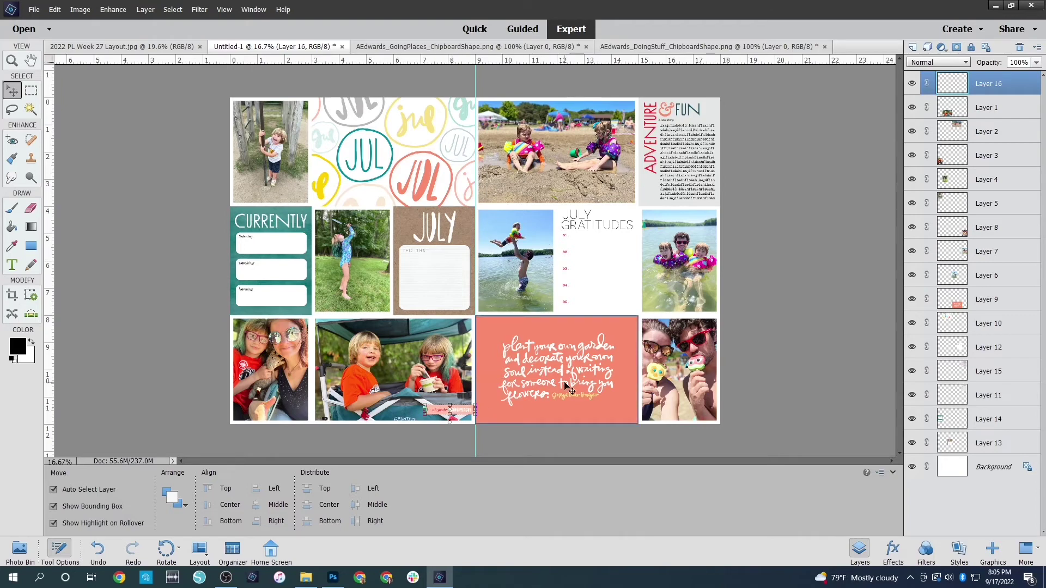
{"action": "key", "text": "Left"}
{"action": "key", "text": "Left"}
{"action": "key", "text": "Left"}
{"action": "left_click", "coordinate": [482, 446]}
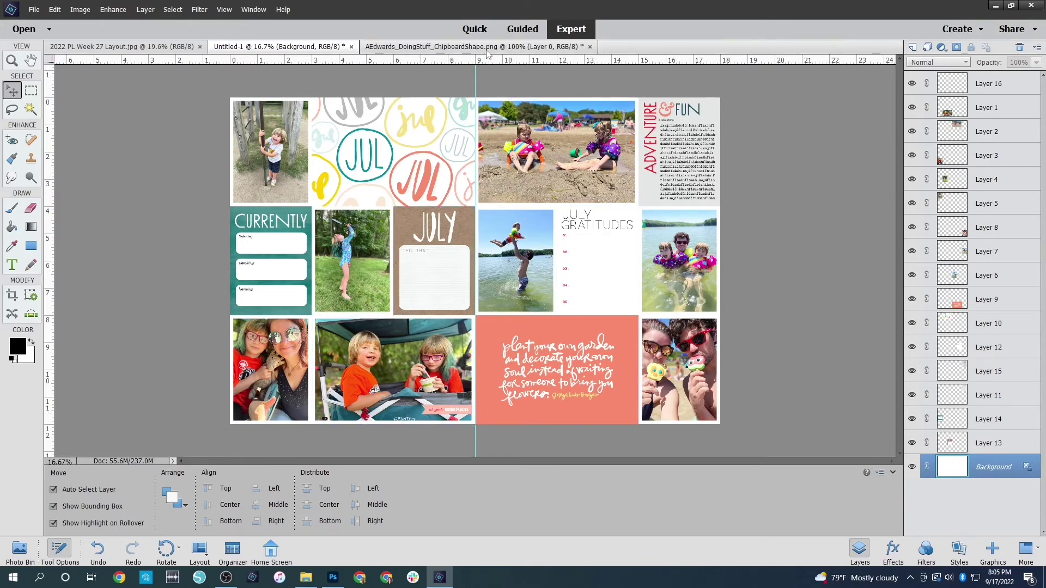
Copy the DoingStuff chipboard shape, close its file, and paste the shape into the layout directly above the Background.
{"action": "left_click", "coordinate": [595, 47]}
{"action": "left_click", "coordinate": [589, 46]}
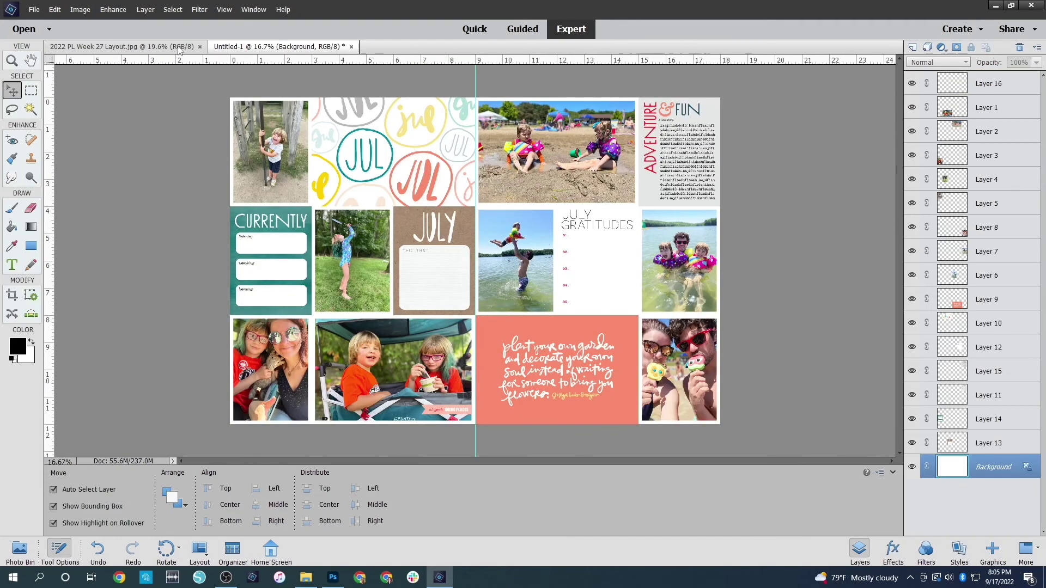
{"action": "key", "text": "ctrl+v"}
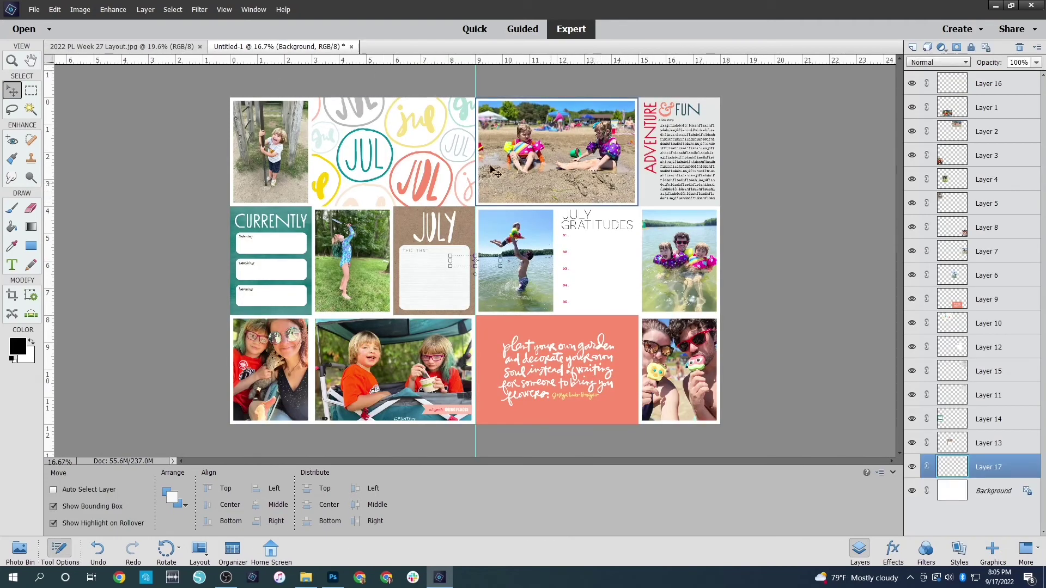
{"action": "key", "text": "Delete"}
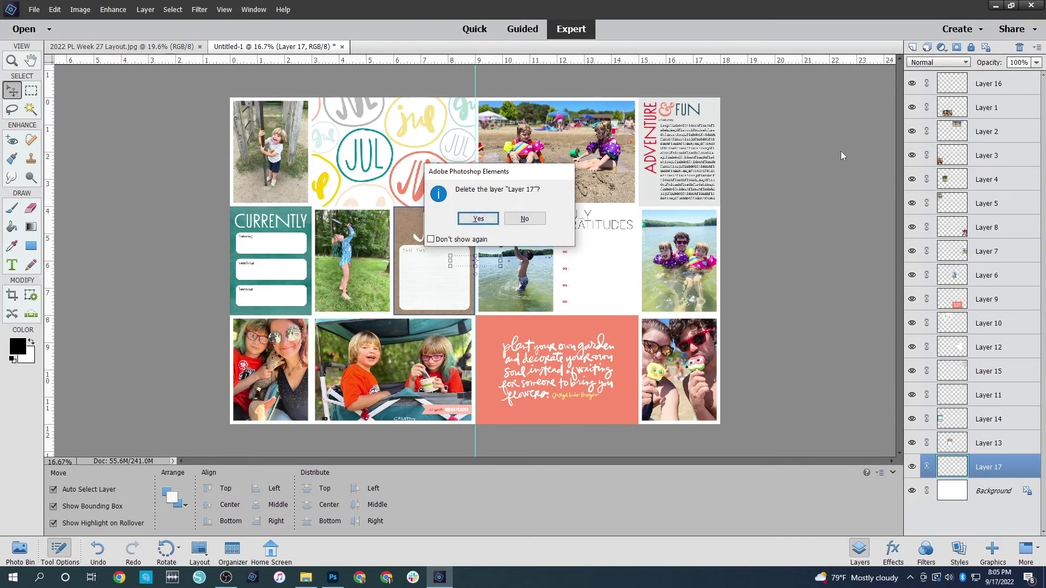
{"action": "left_click", "coordinate": [522, 219]}
Paste the DoingStuff shape above Layer 16 and place it in the lower-right corner of the wide beach photo.
{"action": "key", "text": "ctrl+v"}
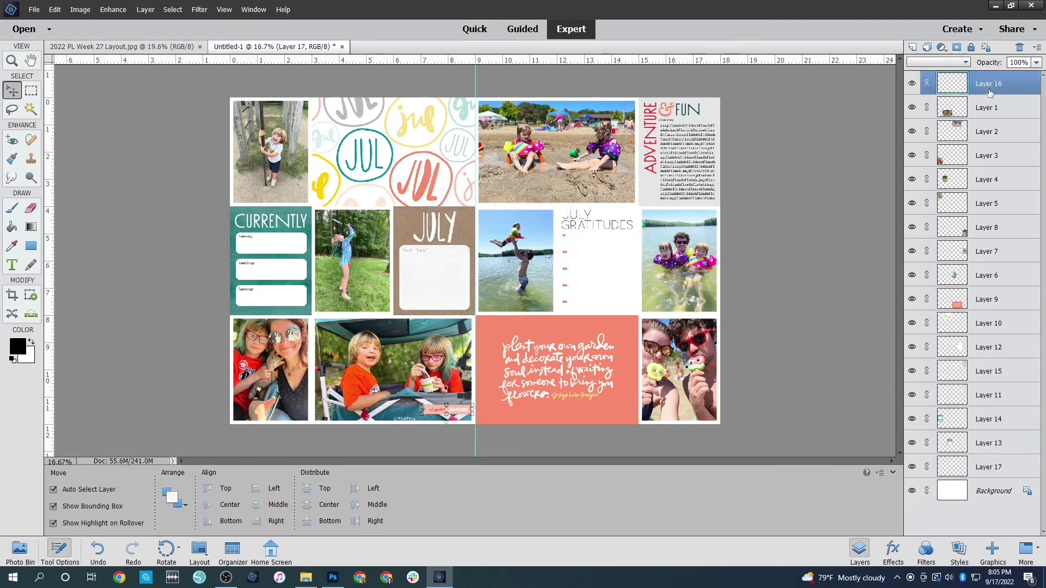
{"action": "left_click_drag", "start_coordinate": [466, 267], "coordinate": [592, 194]}
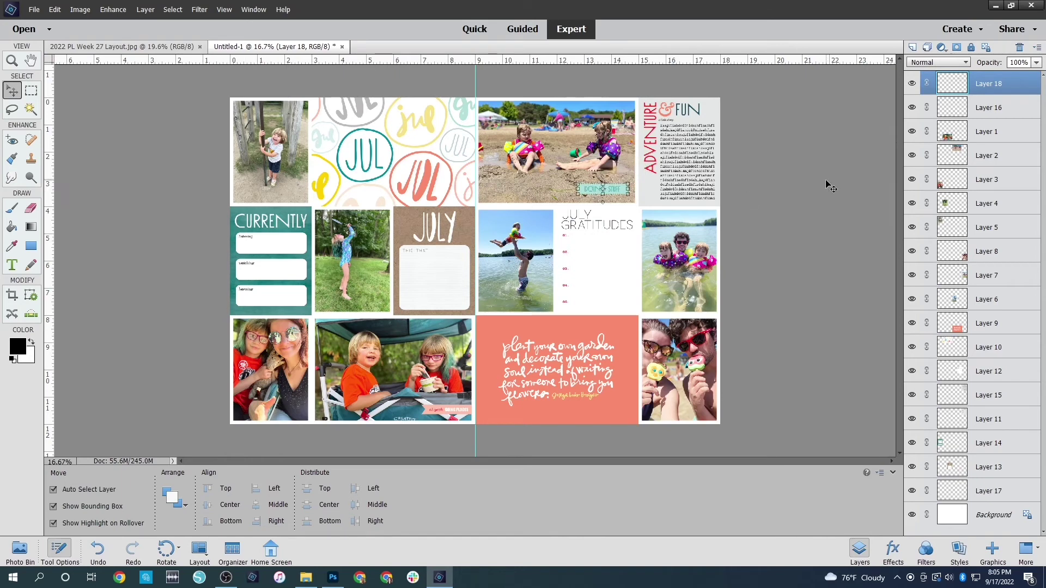
{"action": "left_click", "coordinate": [816, 126]}
{"action": "left_click", "coordinate": [986, 83]}
Open the CelebratingFreshAir, CelebratingThis, GoodTimes, SoThankfulForAllThis and StuffIWantToRemember digital stamp files from the Week 27 folder.
{"action": "key", "text": "ctrl+o"}
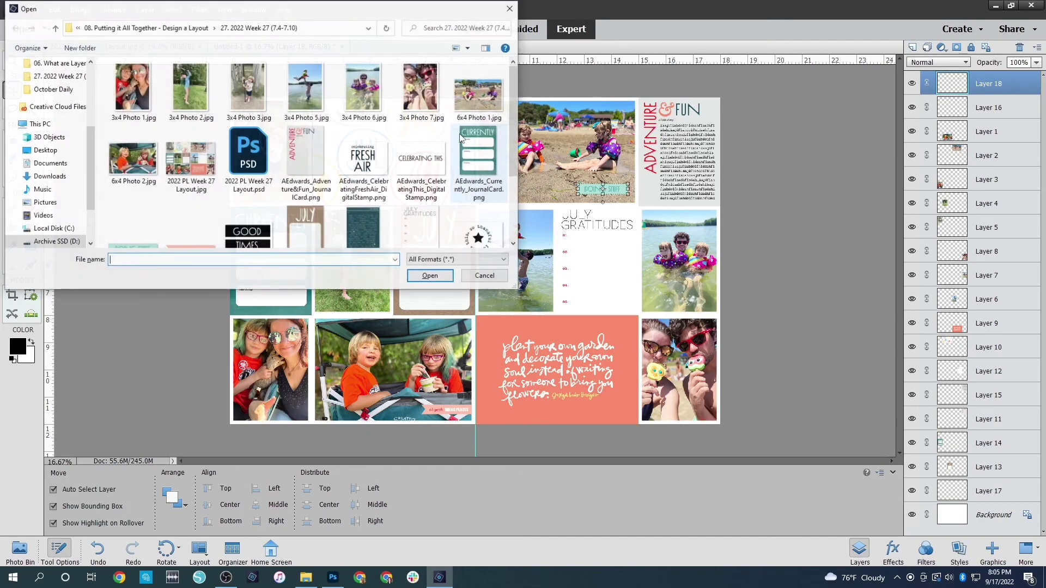
{"action": "left_click", "coordinate": [387, 182]}
{"action": "scroll", "coordinate": [386, 182], "scroll_direction": "down", "scroll_amount": 1}
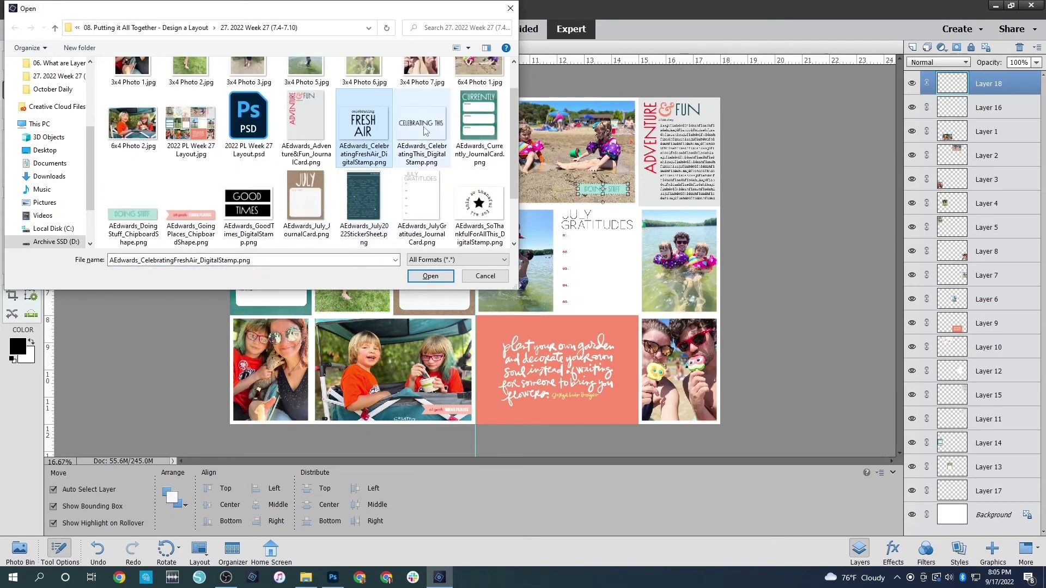
{"action": "left_click", "coordinate": [422, 125], "text": "ctrl"}
{"action": "left_click", "coordinate": [247, 202], "text": "ctrl"}
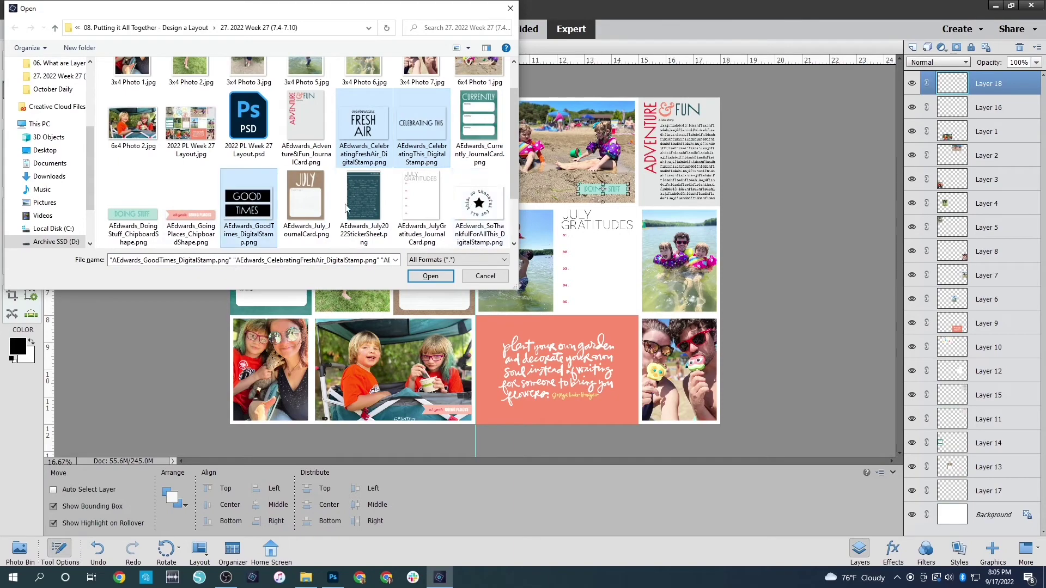
{"action": "left_click", "coordinate": [479, 207], "text": "ctrl"}
{"action": "key", "text": "Return"}
Copy the whole CelebratingFreshAir stamp and return to Untitled-1.
{"action": "left_click", "coordinate": [897, 47]}
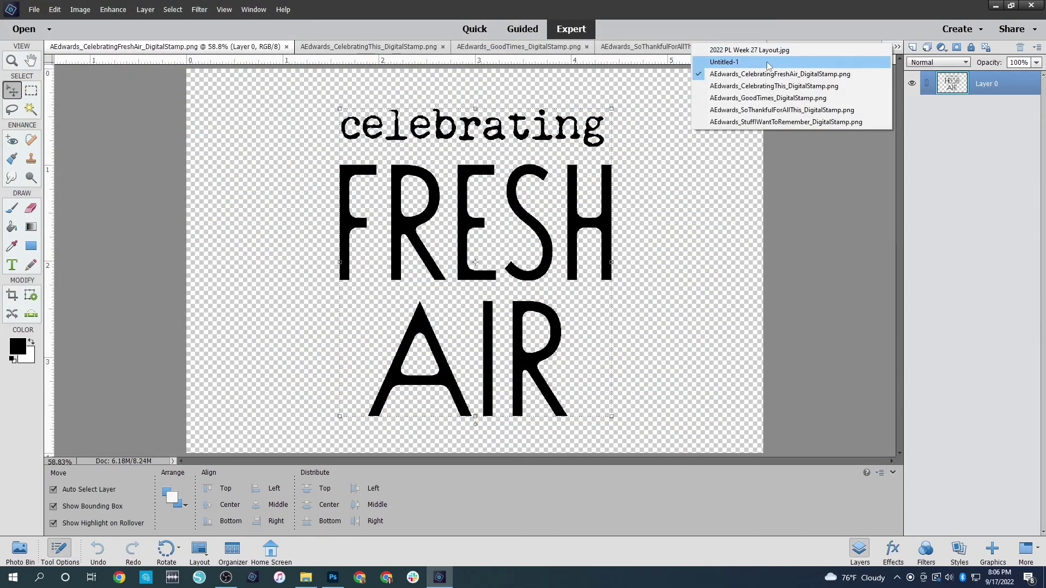
{"action": "left_click", "coordinate": [812, 63]}
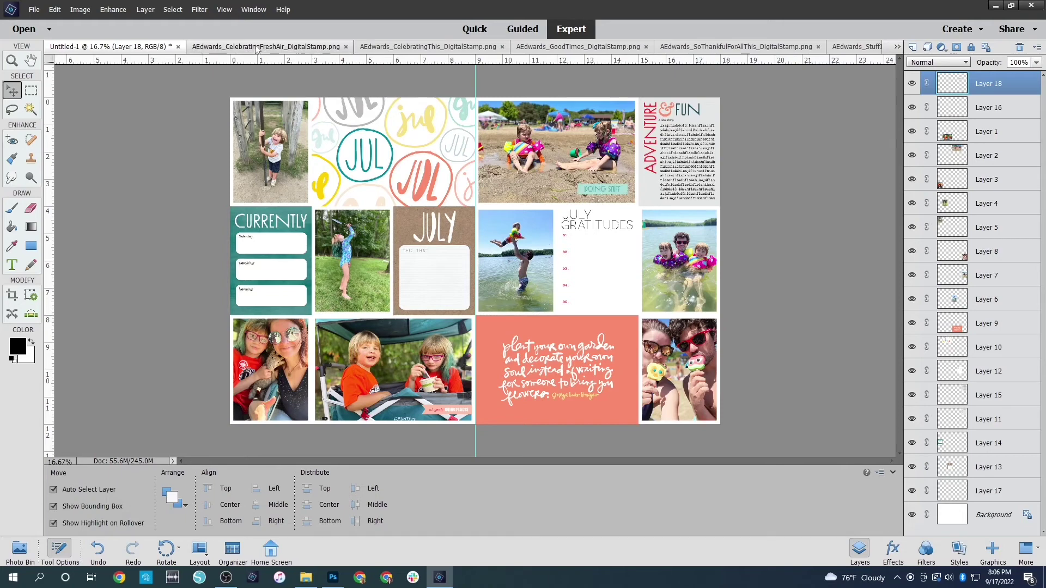
{"action": "left_click", "coordinate": [257, 47]}
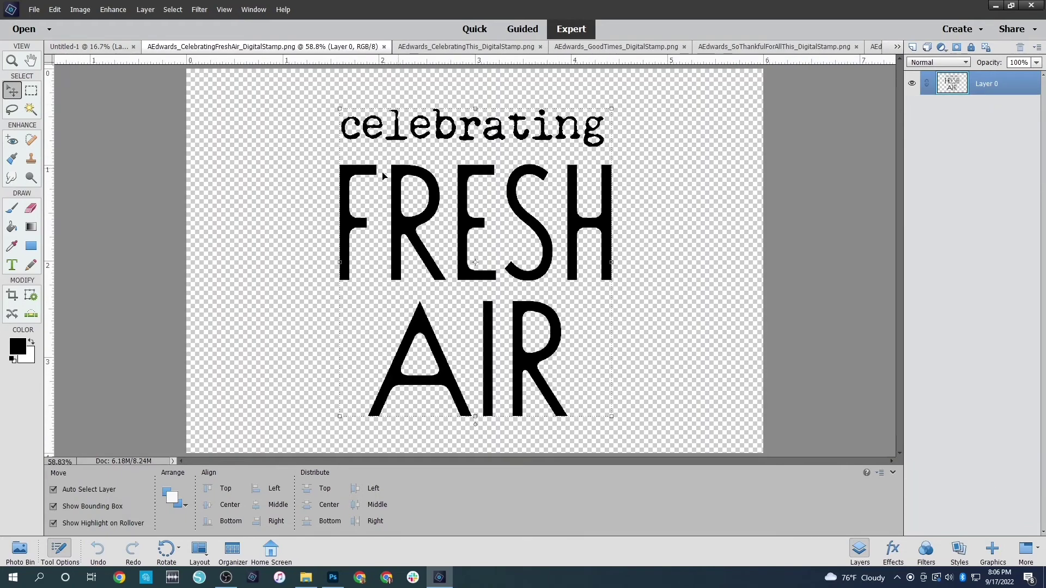
{"action": "key", "text": "ctrl+a"}
{"action": "left_click_drag", "start_coordinate": [523, 194], "coordinate": [598, 316]}
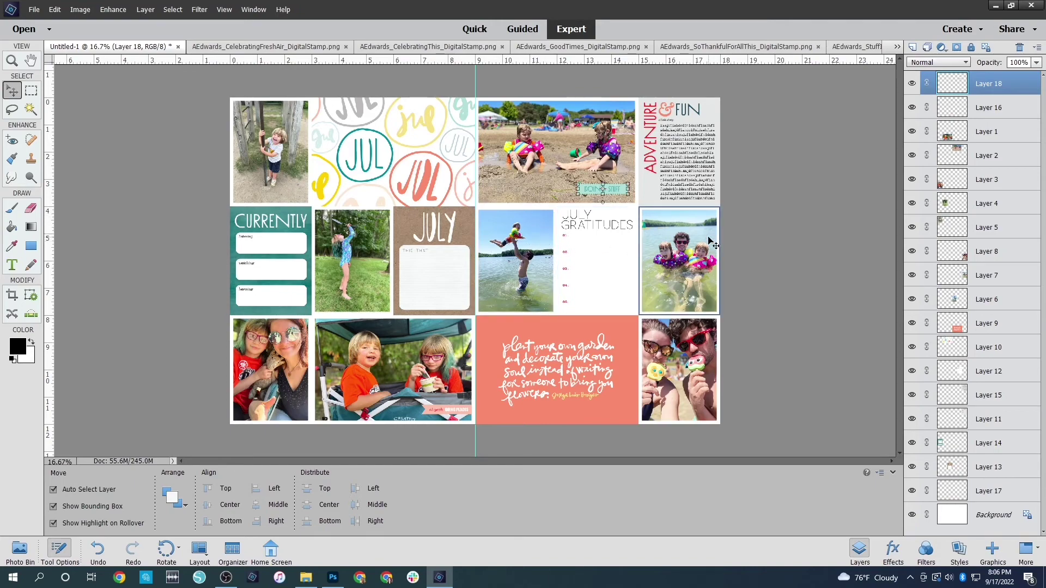
Open 3x4 Photo 5.jpg and paste the Fresh Air stamp onto it.
{"action": "key", "text": "ctrl+o"}
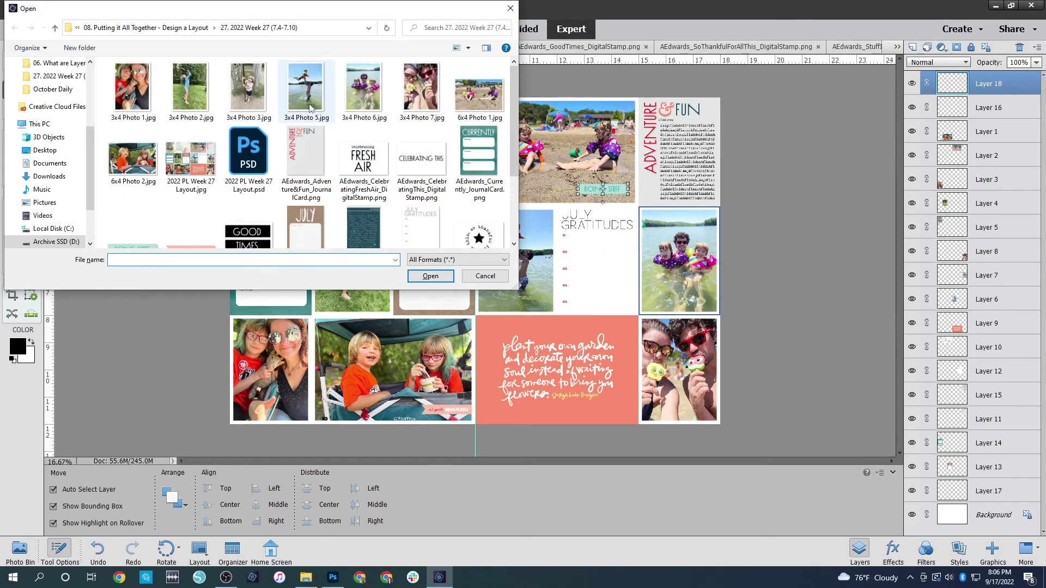
{"action": "double_click", "coordinate": [308, 93]}
{"action": "key", "text": "ctrl+v"}
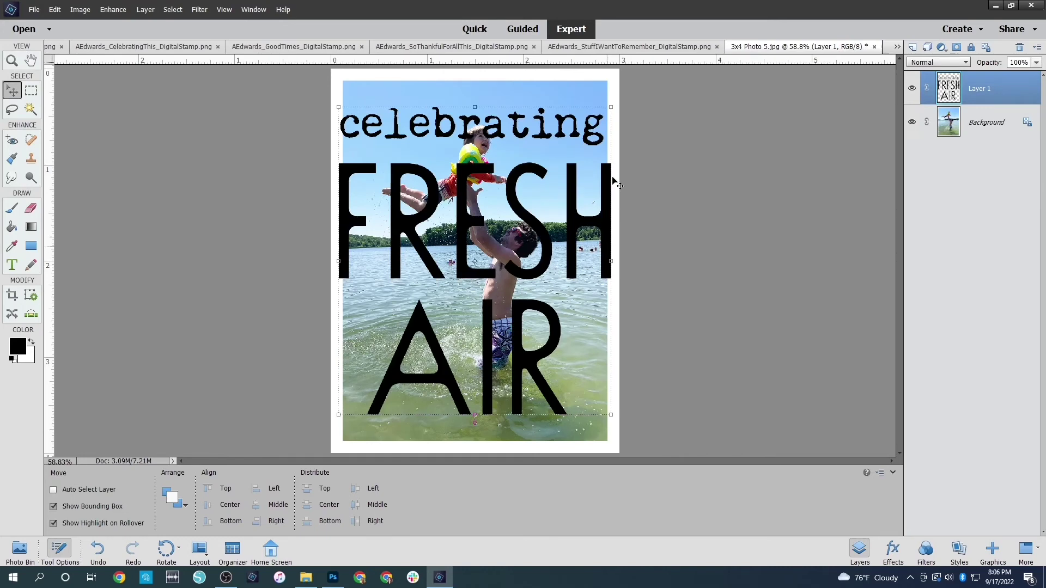
Scale the Fresh Air stamp proportionally to 32% and place it in the sky at the photo's upper-right corner.
{"action": "left_click", "coordinate": [611, 103]}
{"action": "left_click_drag", "start_coordinate": [611, 104], "coordinate": [428, 317]}
{"action": "left_click_drag", "start_coordinate": [378, 356], "coordinate": [548, 140]}
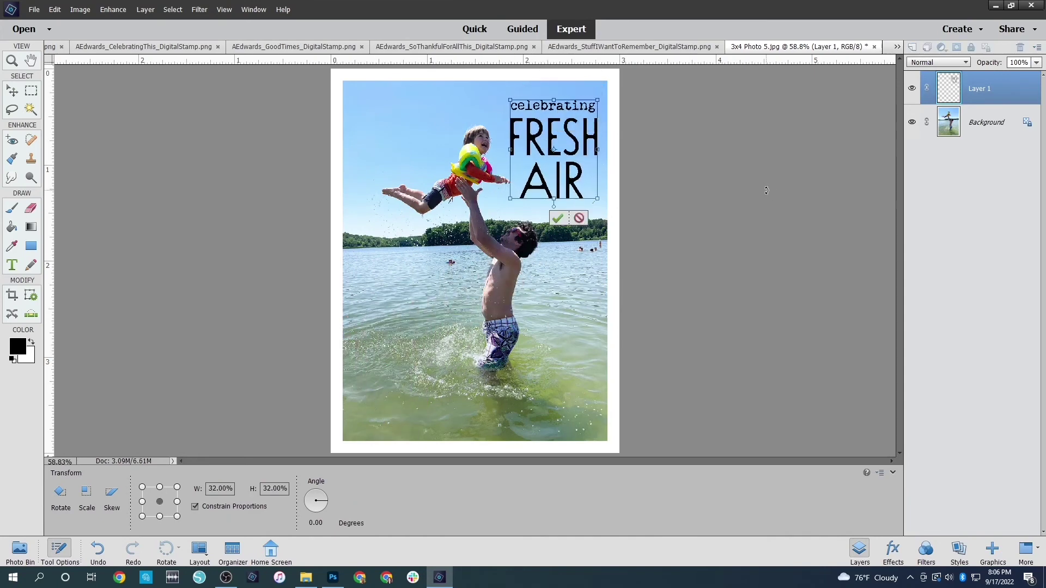
{"action": "key", "text": "Return"}
Merge the Fresh Air stamp into the photo and copy the whole image.
{"action": "left_click", "coordinate": [641, 116]}
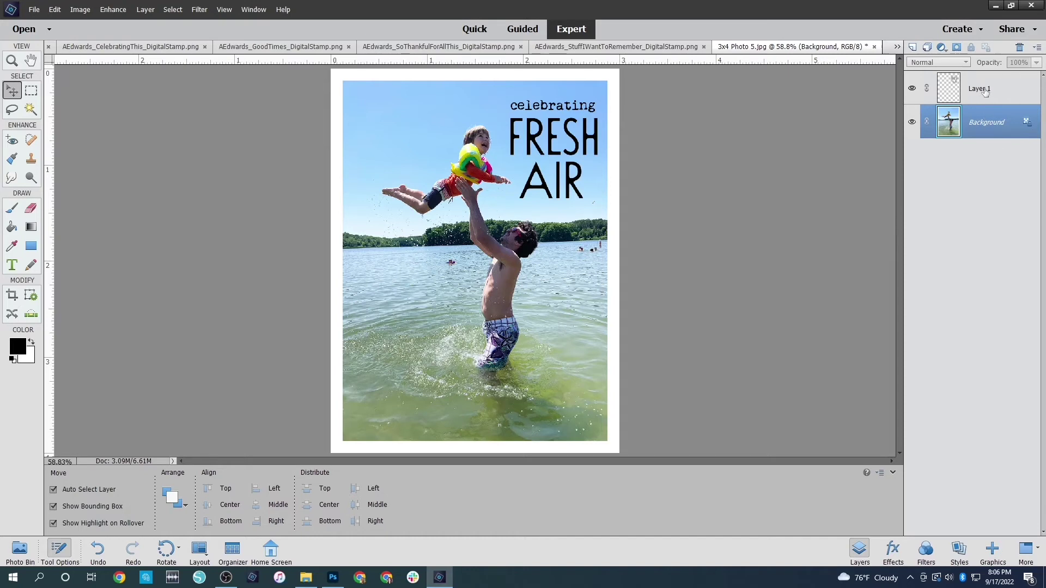
{"action": "key", "text": "ctrl+shift+e"}
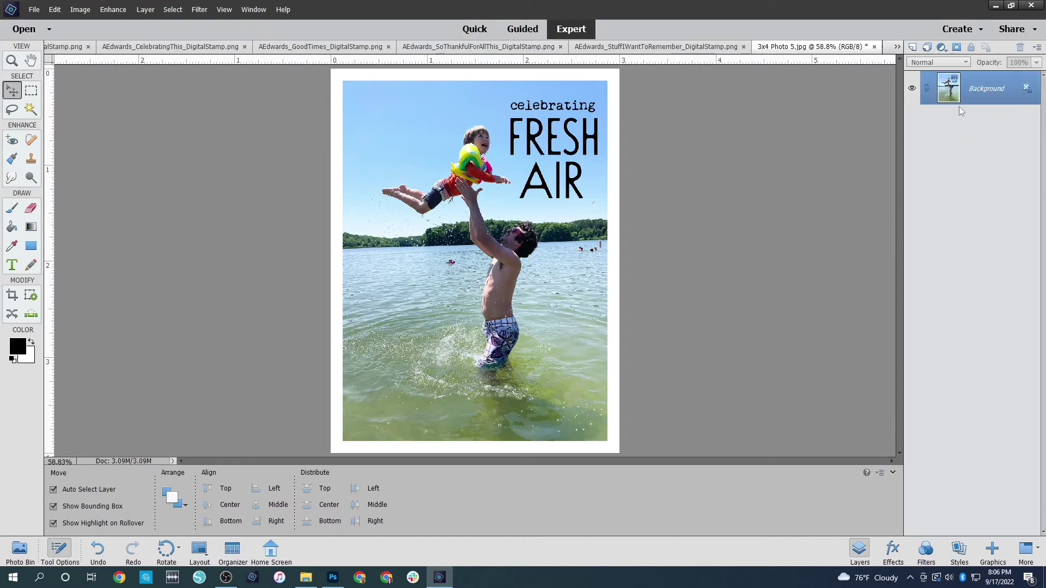
{"action": "key", "text": "ctrl+a"}
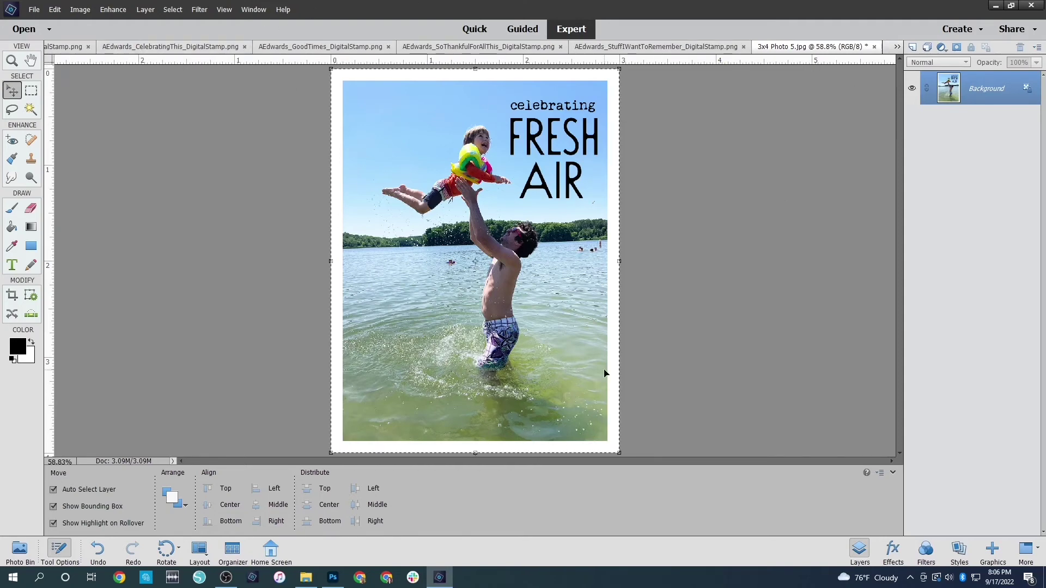
Save the stamped photo as 3x4 Photo 5.jpg with maximum JPEG quality 12 and close it.
{"action": "key", "text": "ctrl+shift+s"}
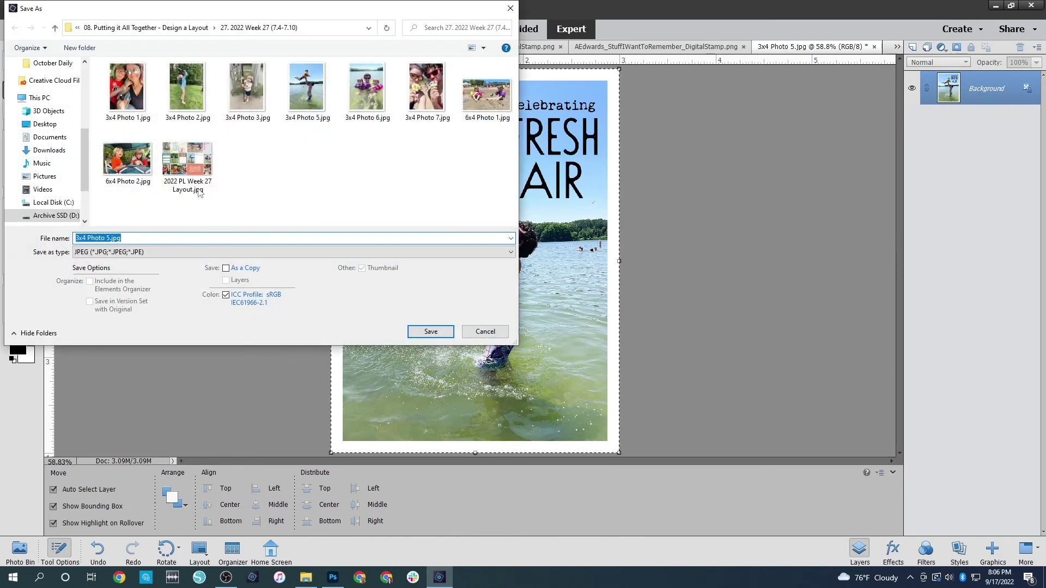
{"action": "left_click", "coordinate": [430, 331]}
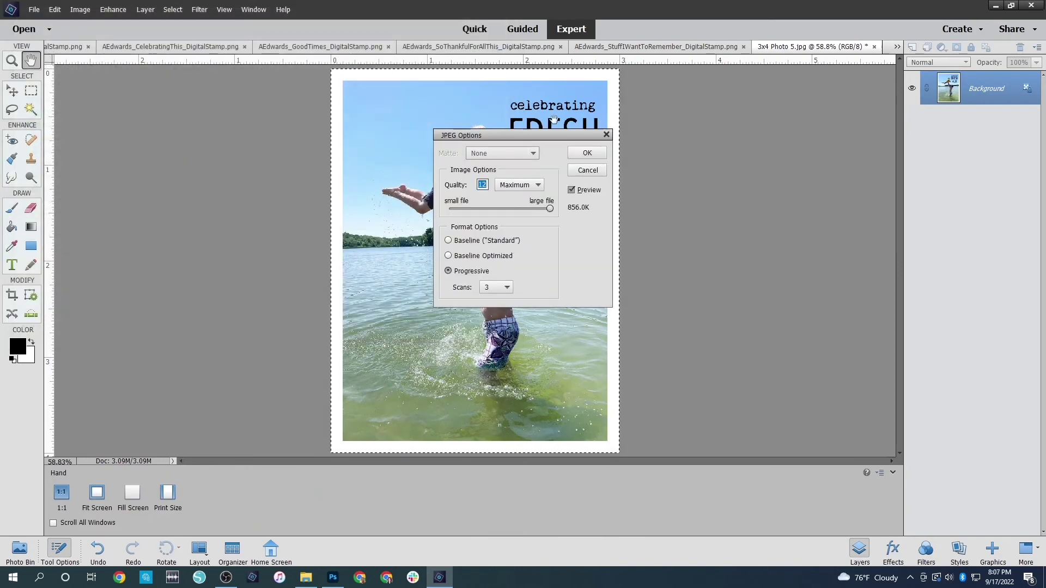
{"action": "left_click", "coordinate": [586, 153]}
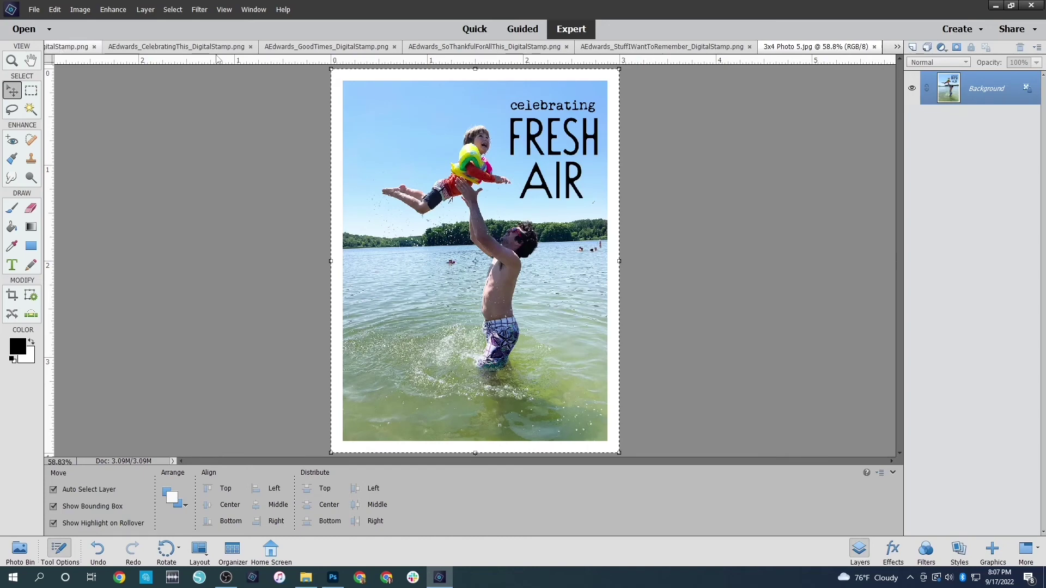
{"action": "left_click", "coordinate": [874, 46]}
Paste the stamped photo into the layout, align it over the unstamped version in the middle row, and close the CelebratingFreshAir file.
{"action": "key", "text": "ctrl+v"}
{"action": "left_click_drag", "start_coordinate": [491, 243], "coordinate": [536, 243]}
{"action": "left_click", "coordinate": [803, 217]}
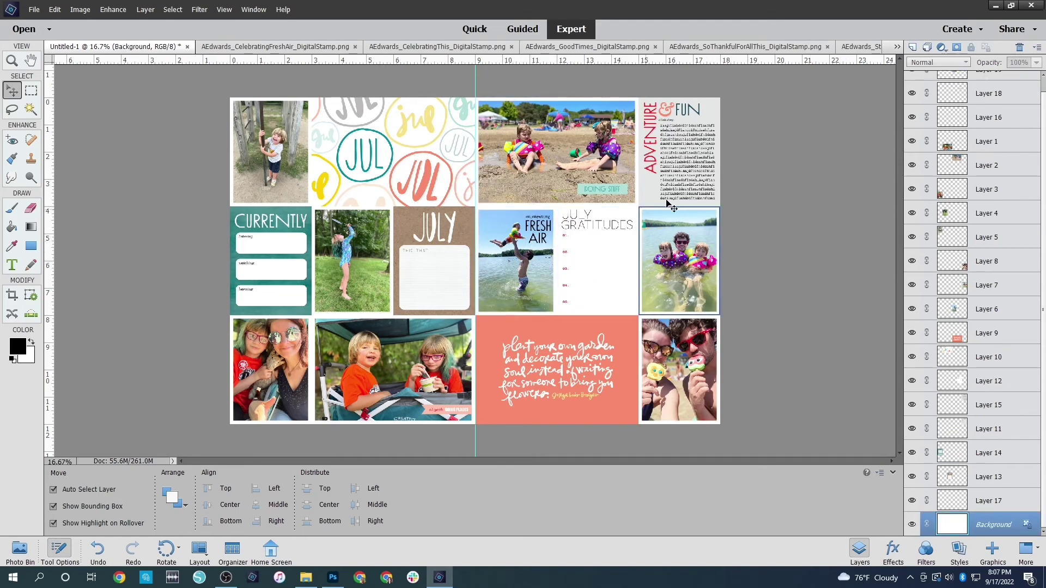
{"action": "left_click", "coordinate": [305, 46]}
{"action": "left_click", "coordinate": [383, 47]}
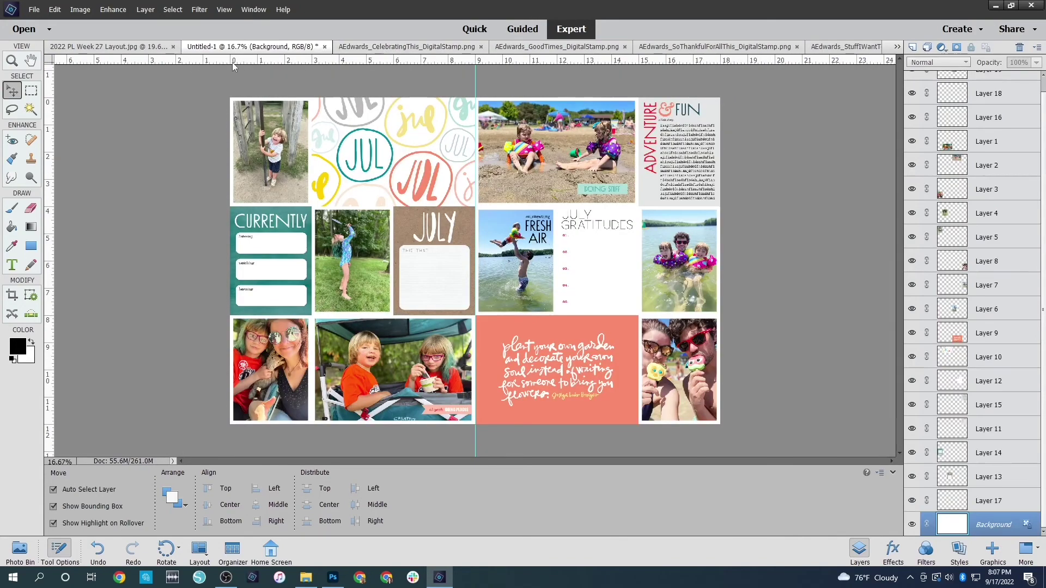
Copy the whole CelebratingThis stamp and close its file.
{"action": "left_click", "coordinate": [387, 49]}
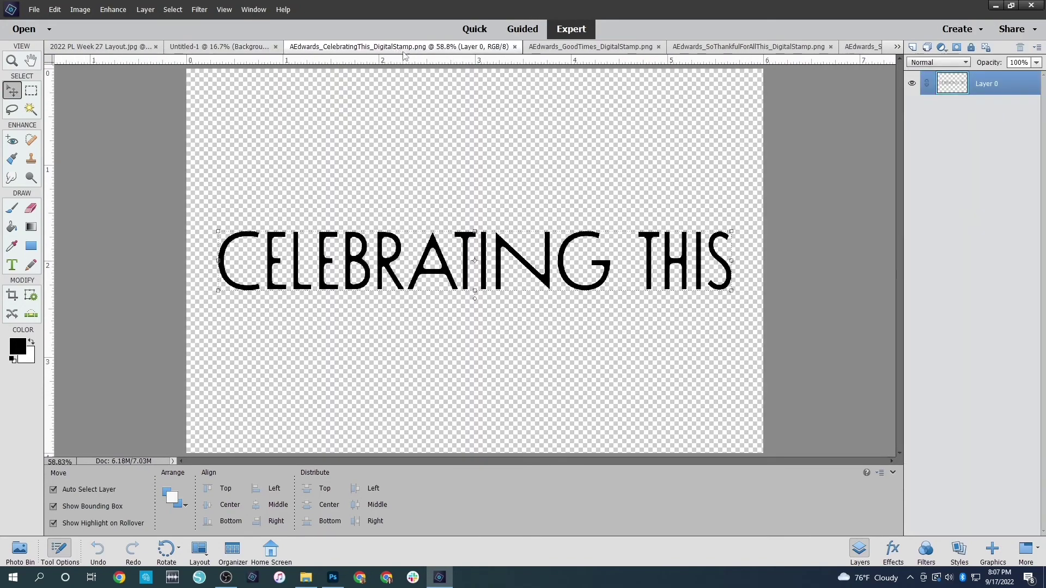
{"action": "key", "text": "ctrl+a"}
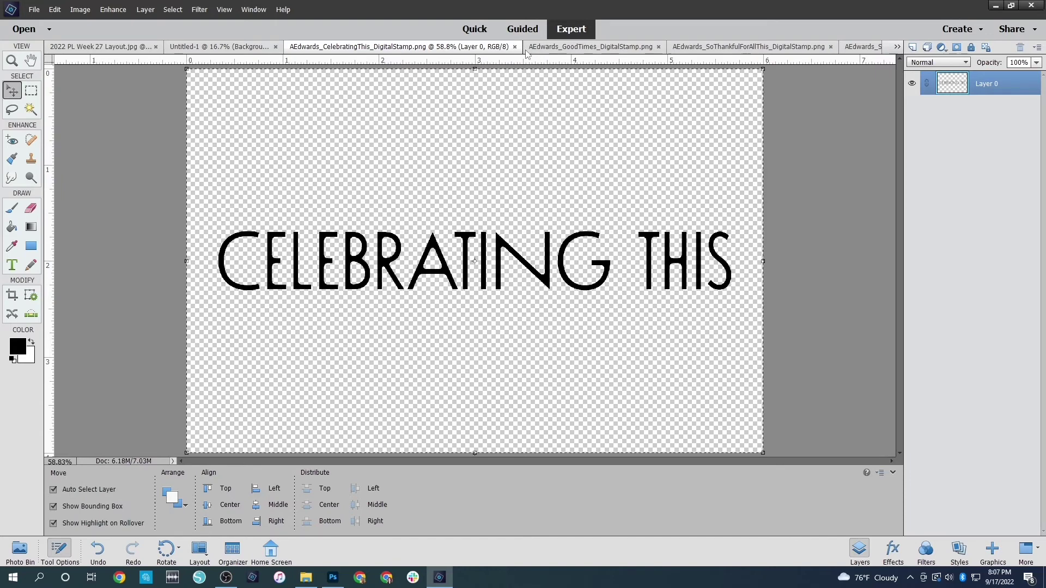
{"action": "left_click", "coordinate": [515, 47]}
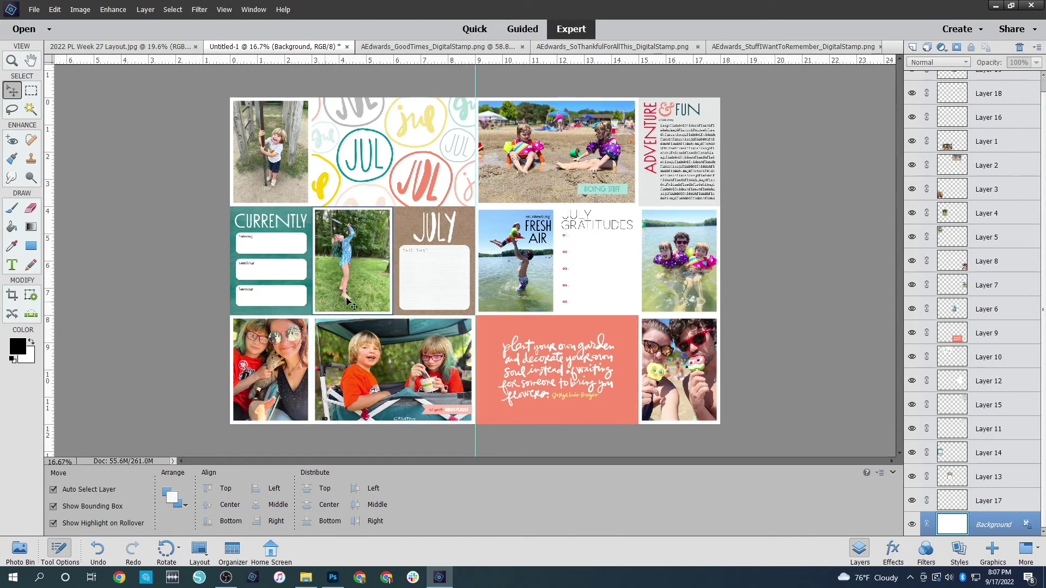
Open 3x4 Photo 2.jpg and paste the Celebrating This stamp onto it.
{"action": "key", "text": "ctrl+o"}
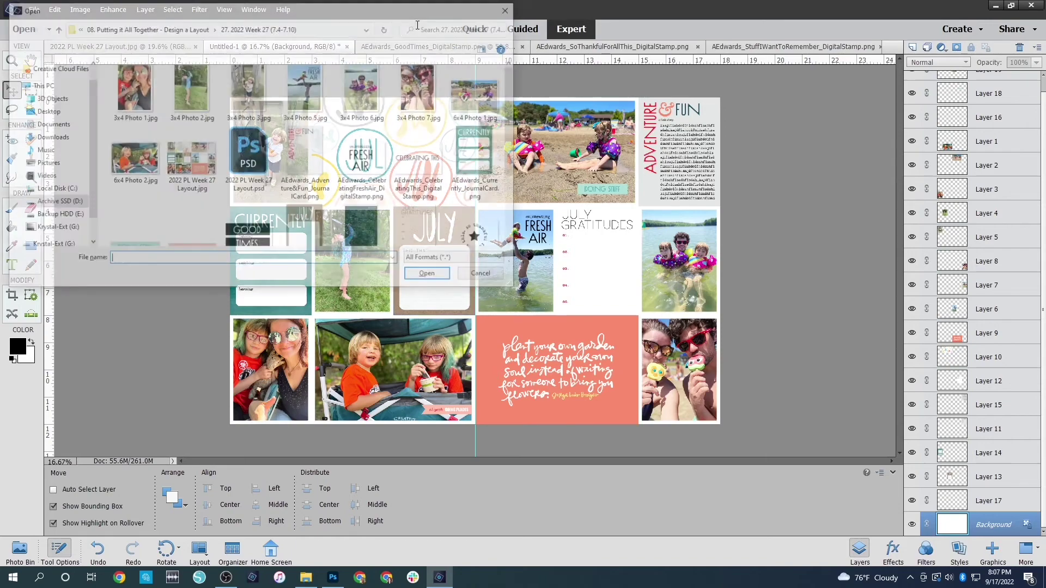
{"action": "double_click", "coordinate": [185, 91]}
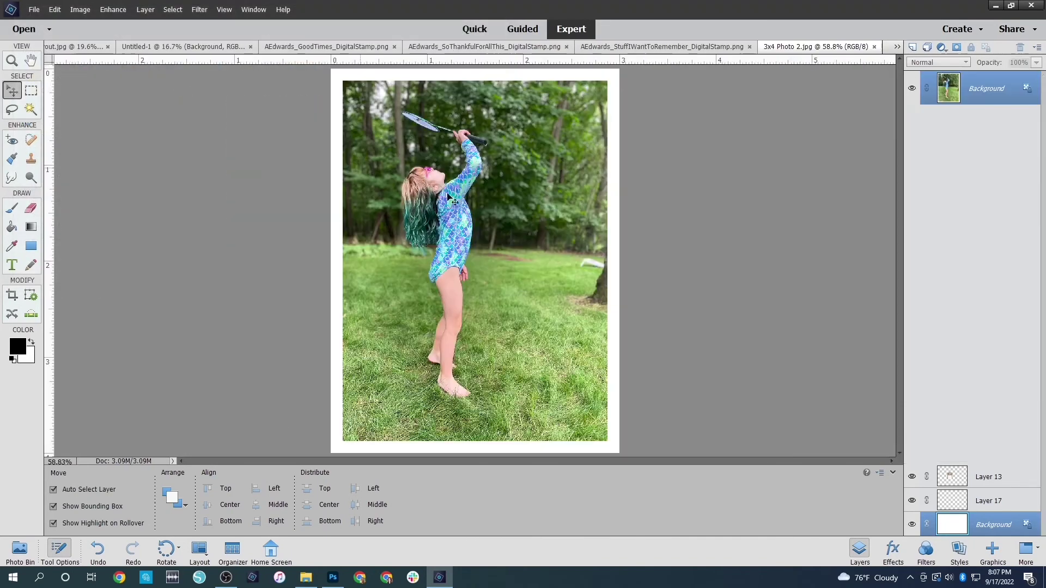
{"action": "key", "text": "ctrl+v"}
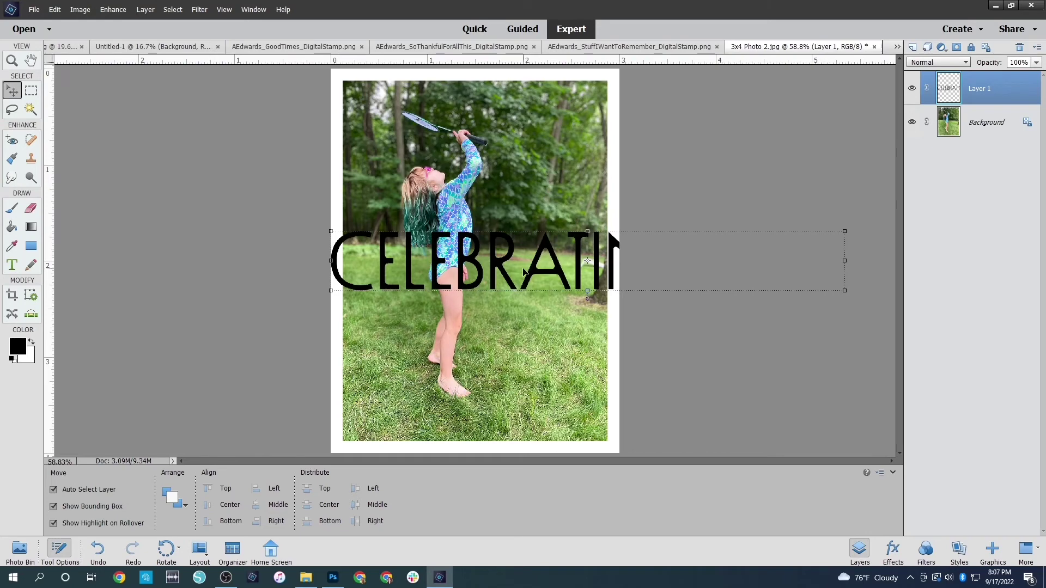
Scale the Celebrating This stamp proportionally to 49.09% and place it along the photo's bottom edge, inside the white border.
{"action": "left_click_drag", "start_coordinate": [844, 267], "coordinate": [742, 259]}
{"action": "key", "text": "Escape"}
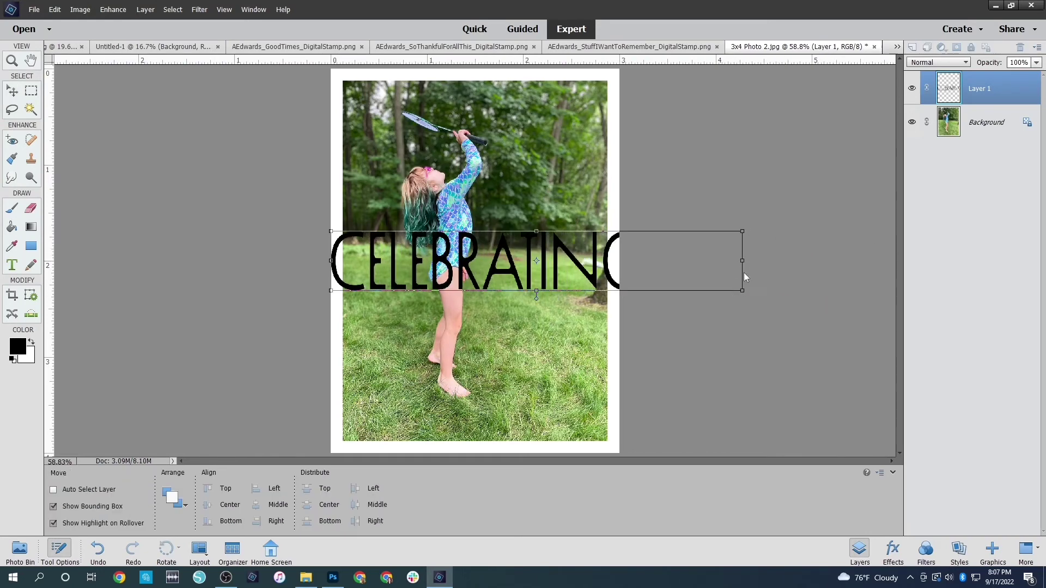
{"action": "left_click_drag", "start_coordinate": [845, 232], "coordinate": [602, 294]}
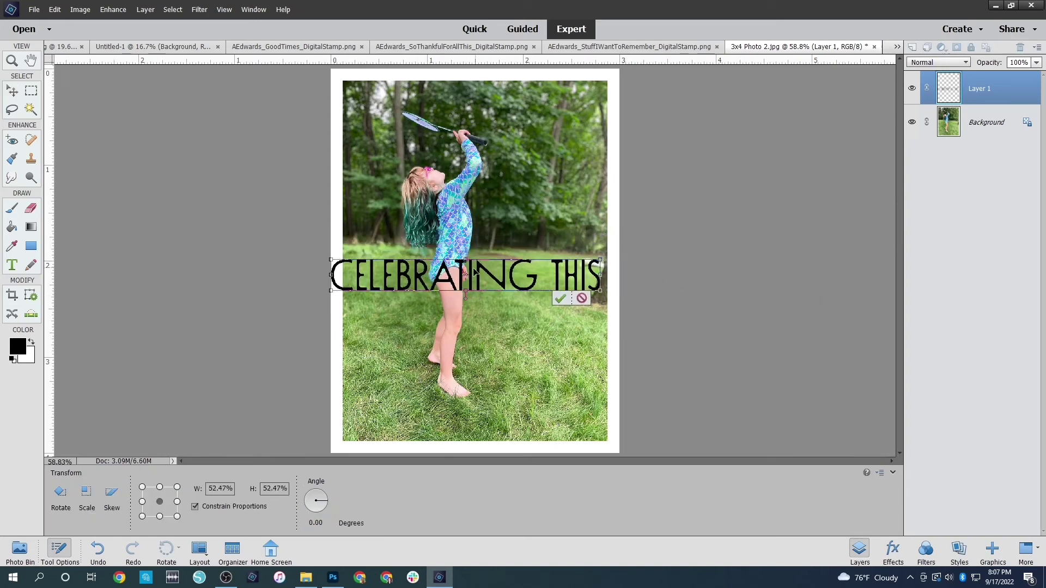
{"action": "left_click_drag", "start_coordinate": [331, 260], "coordinate": [348, 261]}
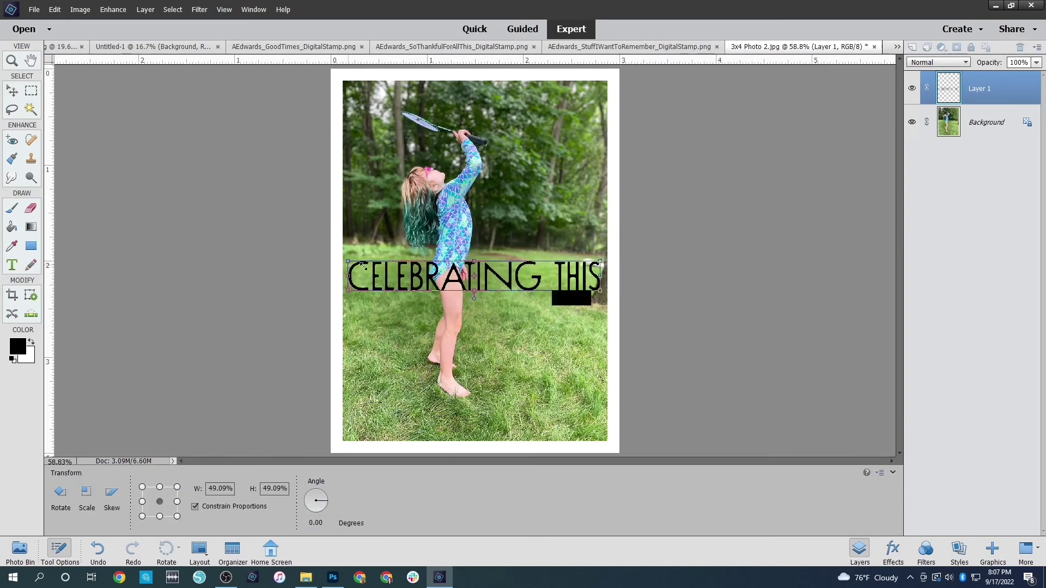
{"action": "left_click_drag", "start_coordinate": [491, 288], "coordinate": [508, 428]}
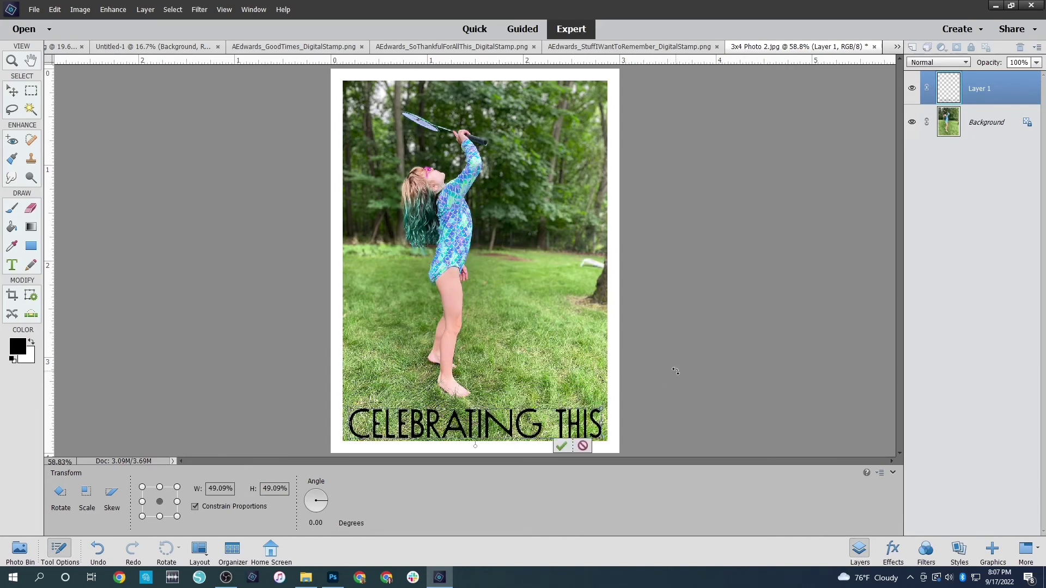
{"action": "key", "text": "Return"}
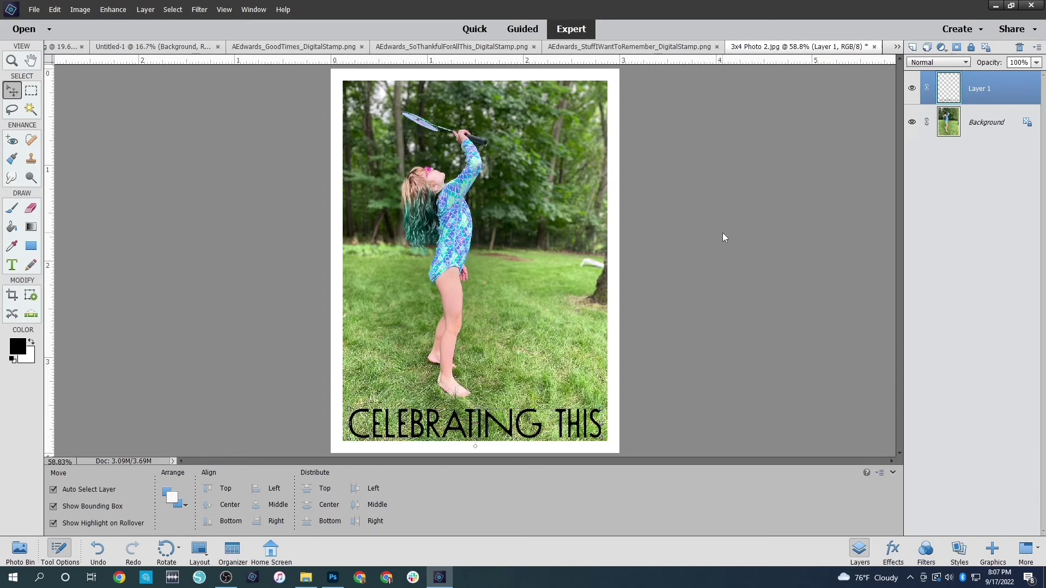
Merge the stamp layer into the photo and save it over the existing 3x4 Photo 2.jpg.
{"action": "key", "text": "ctrl+s"}
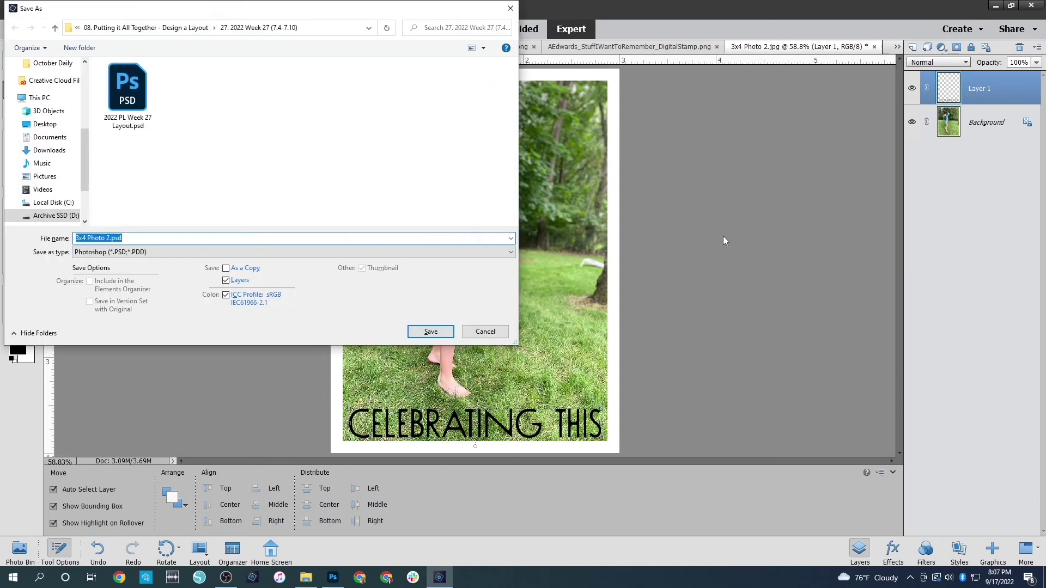
{"action": "left_click", "coordinate": [488, 331]}
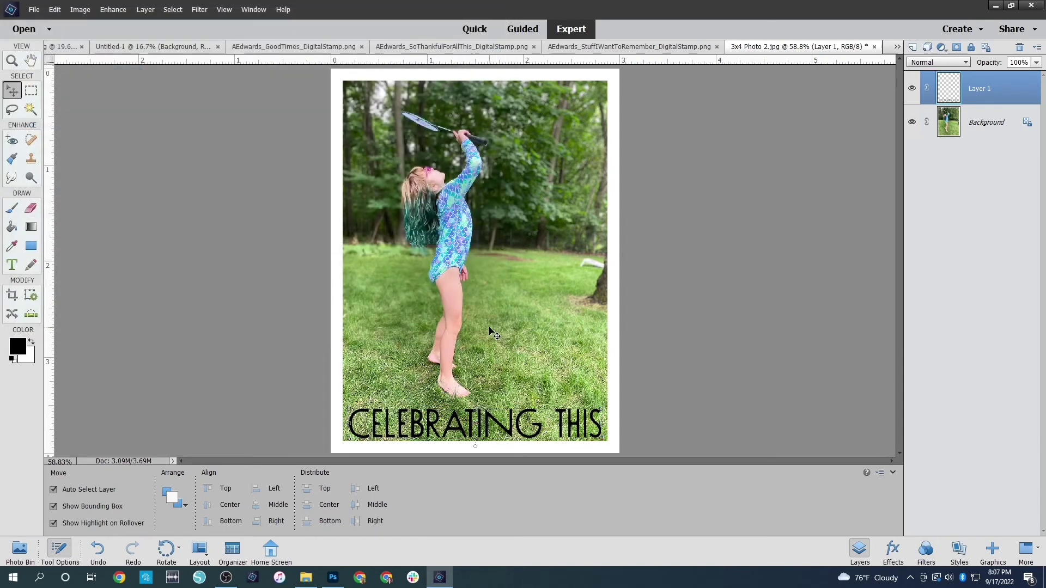
{"action": "key", "text": "ctrl+e"}
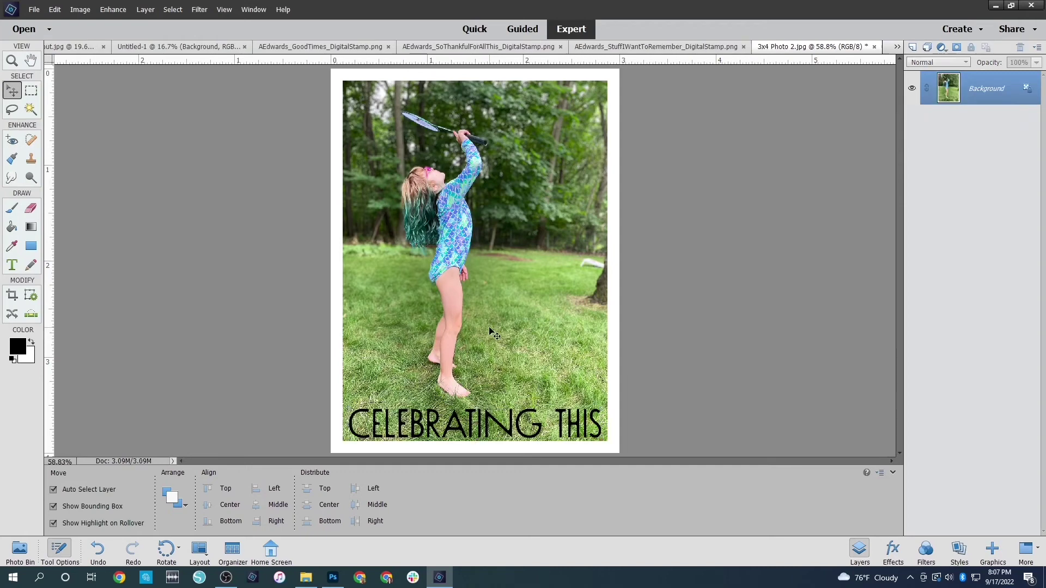
{"action": "key", "text": "ctrl+s"}
{"action": "key", "text": "Return"}
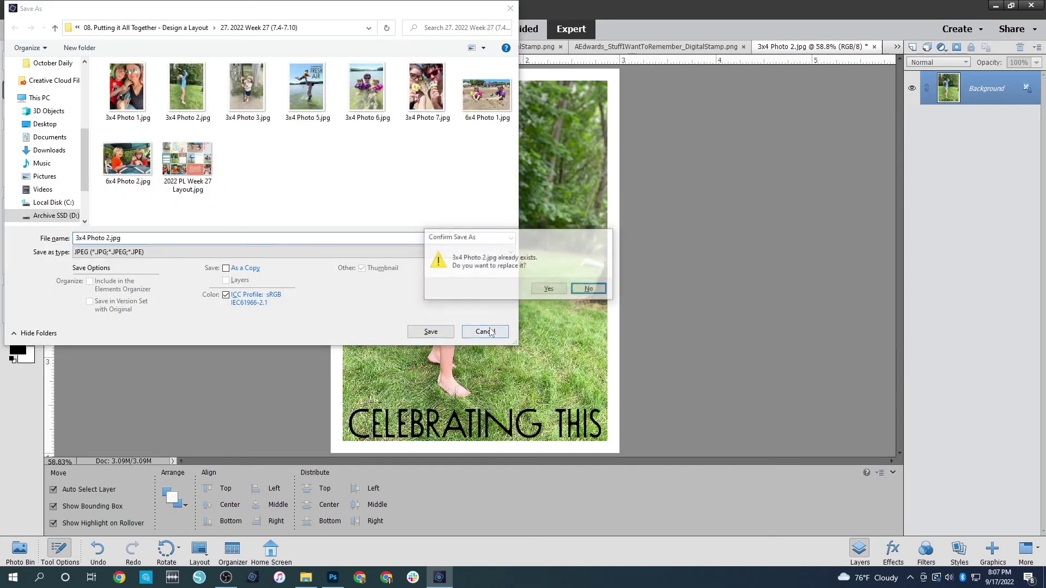
{"action": "key", "text": "Return"}
{"action": "key", "text": "Return"}
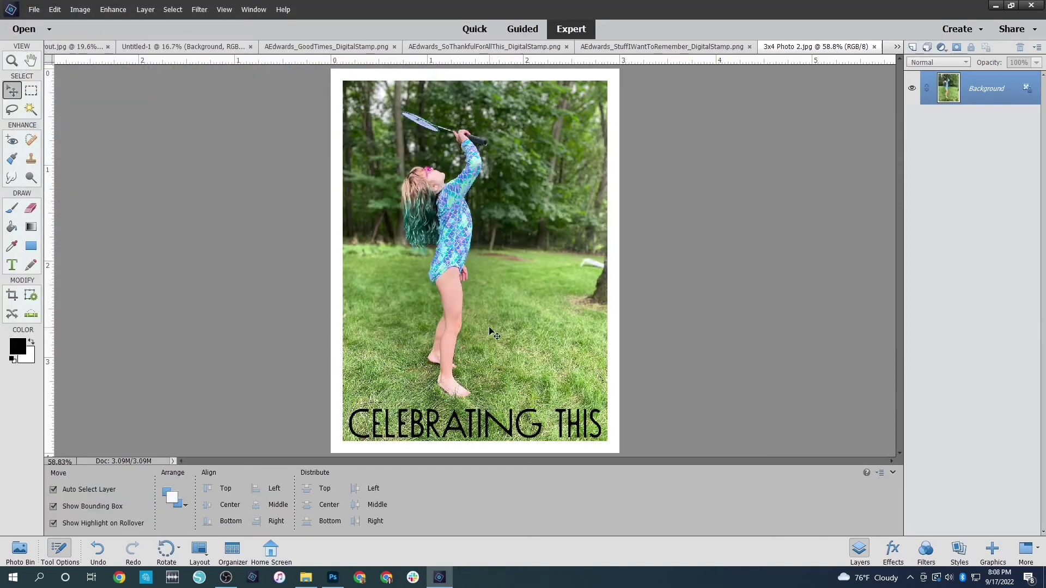
Copy the whole stamped 3x4 Photo 2 image and close its file.
{"action": "key", "text": "ctrl+a"}
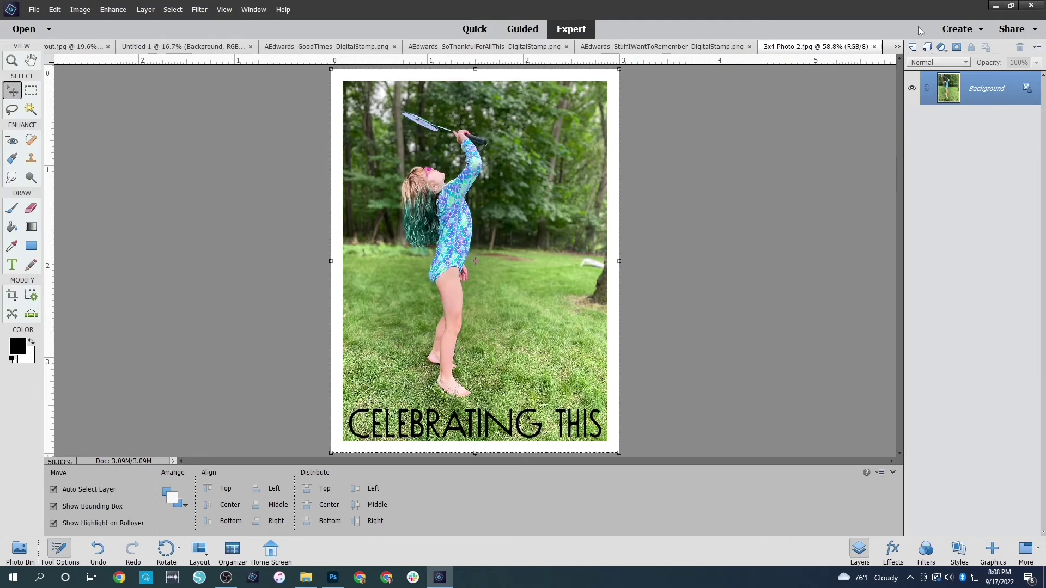
{"action": "left_click", "coordinate": [874, 47]}
{"action": "key", "text": "ctrl+v"}
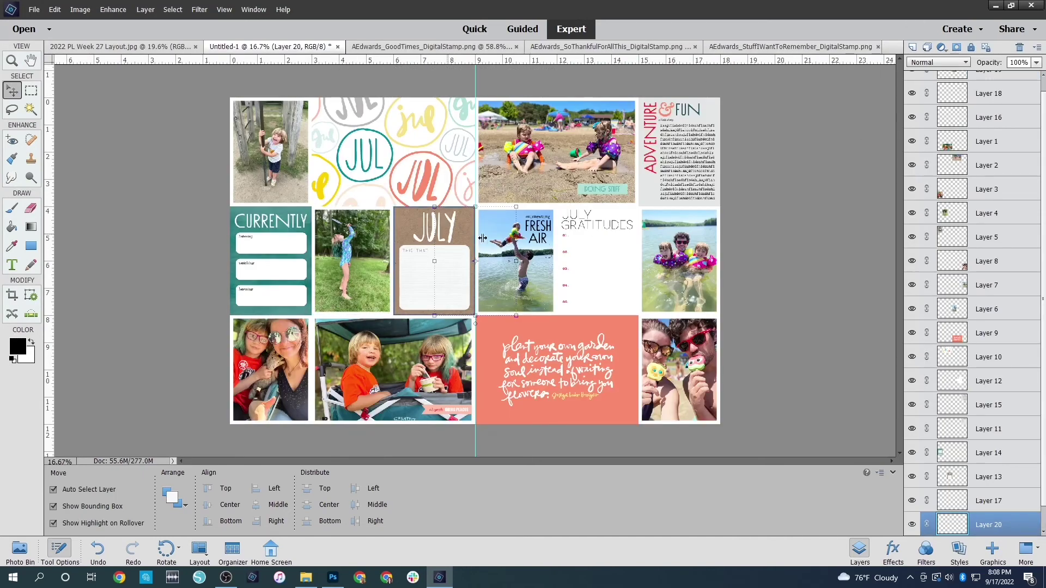
{"action": "key", "text": "Delete"}
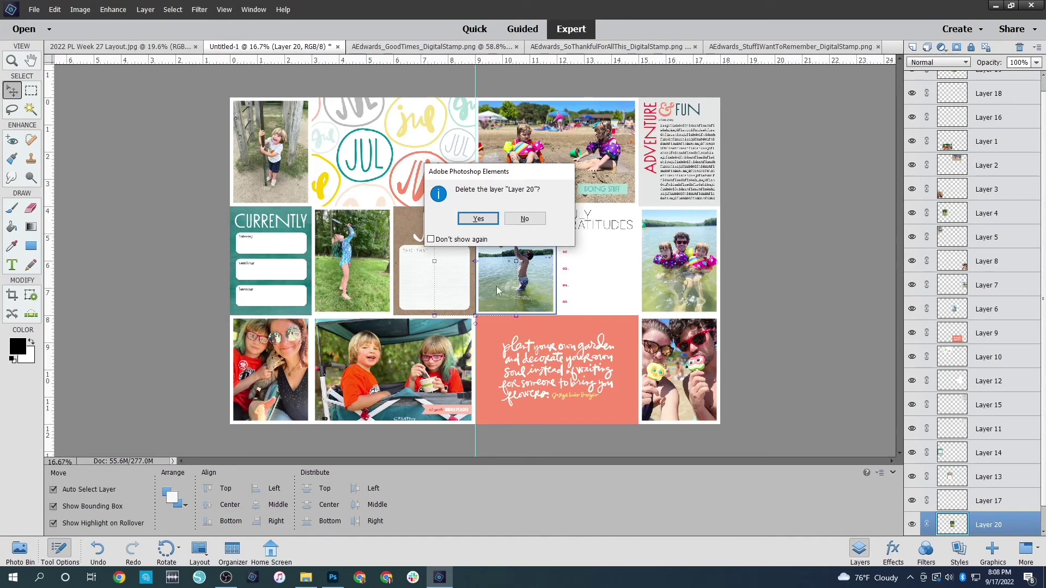
{"action": "left_click", "coordinate": [478, 218]}
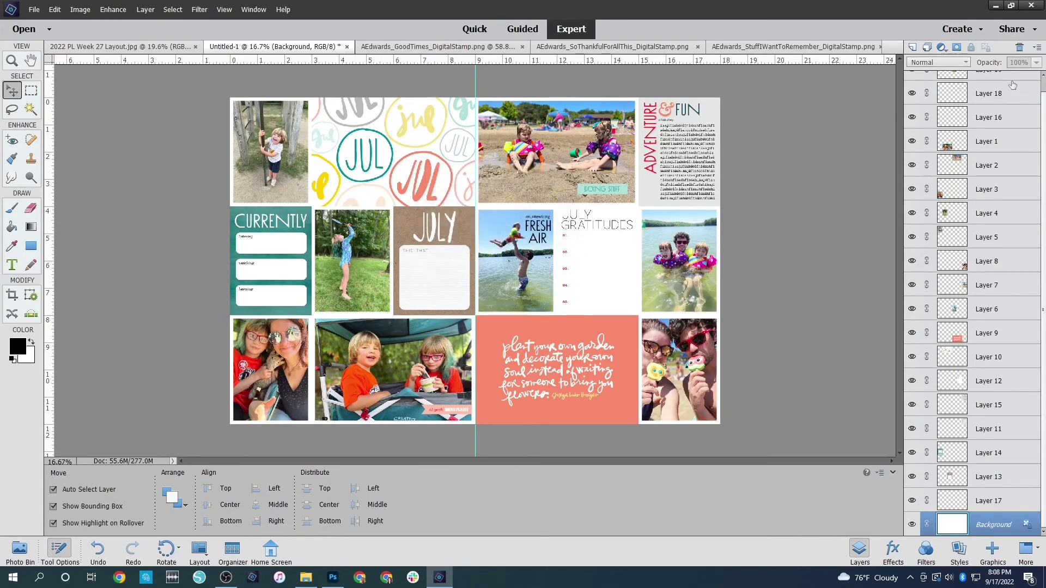
Paste the Celebrating This photo as the layout's top layer and align it over the unstamped version in the middle row.
{"action": "key", "text": "ctrl+z"}
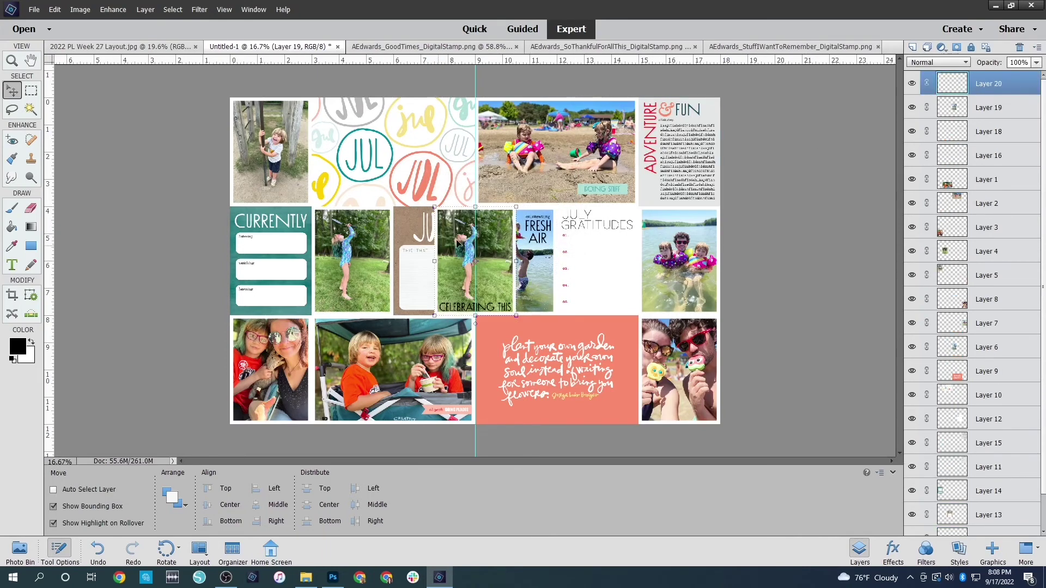
{"action": "left_click_drag", "start_coordinate": [504, 250], "coordinate": [377, 246]}
{"action": "left_click", "coordinate": [826, 240]}
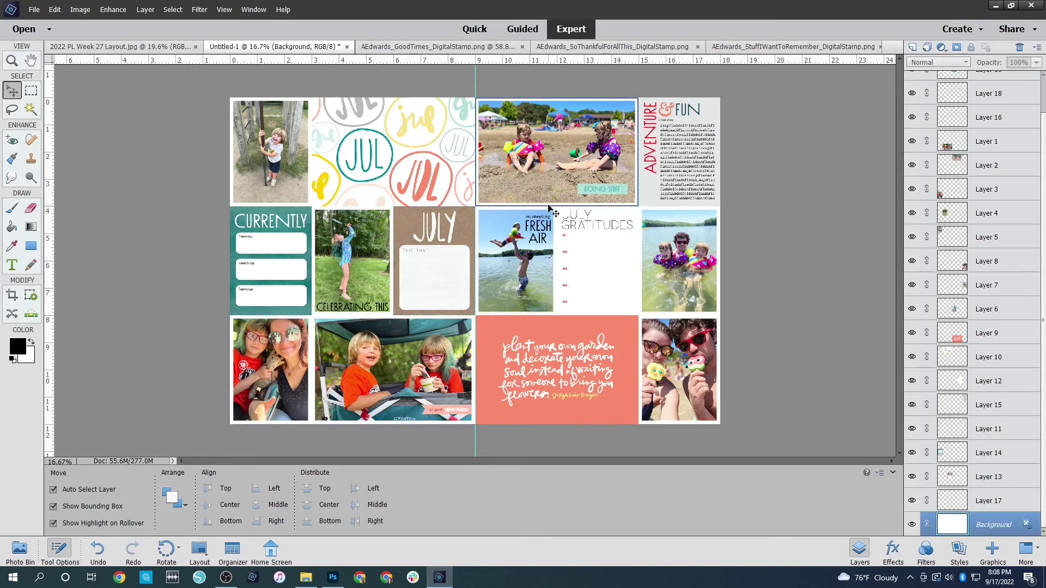
Compare the remaining digital stamps with the layout and copy the whole Good Times stamp.
{"action": "left_click", "coordinate": [439, 46]}
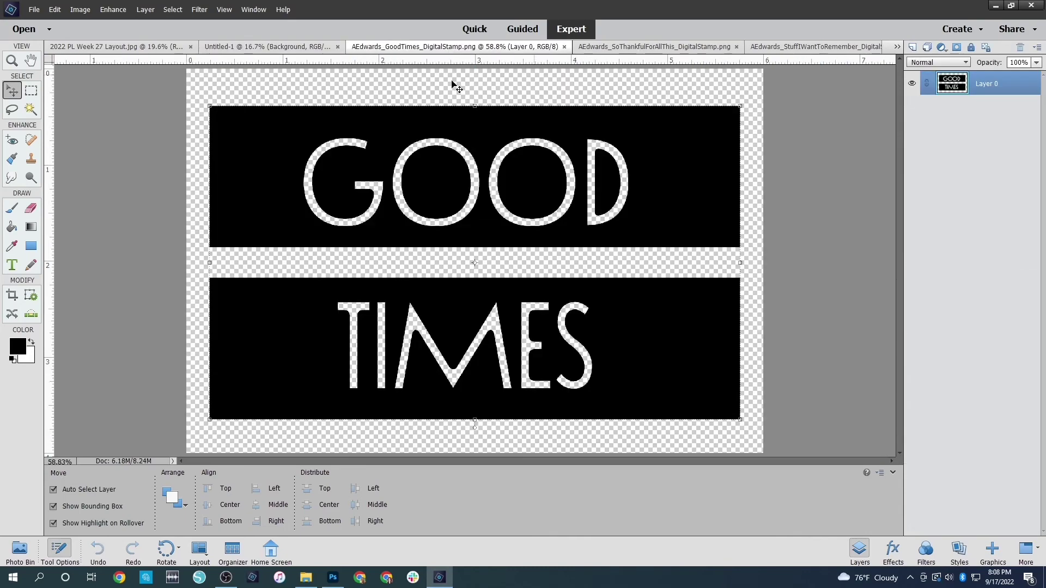
{"action": "left_click", "coordinate": [266, 47]}
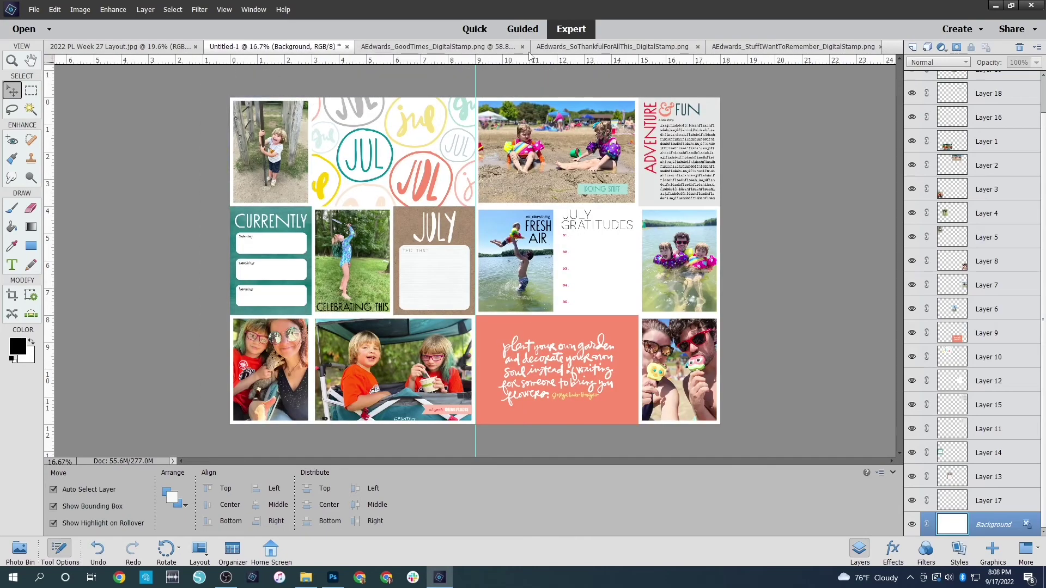
{"action": "left_click", "coordinate": [582, 50]}
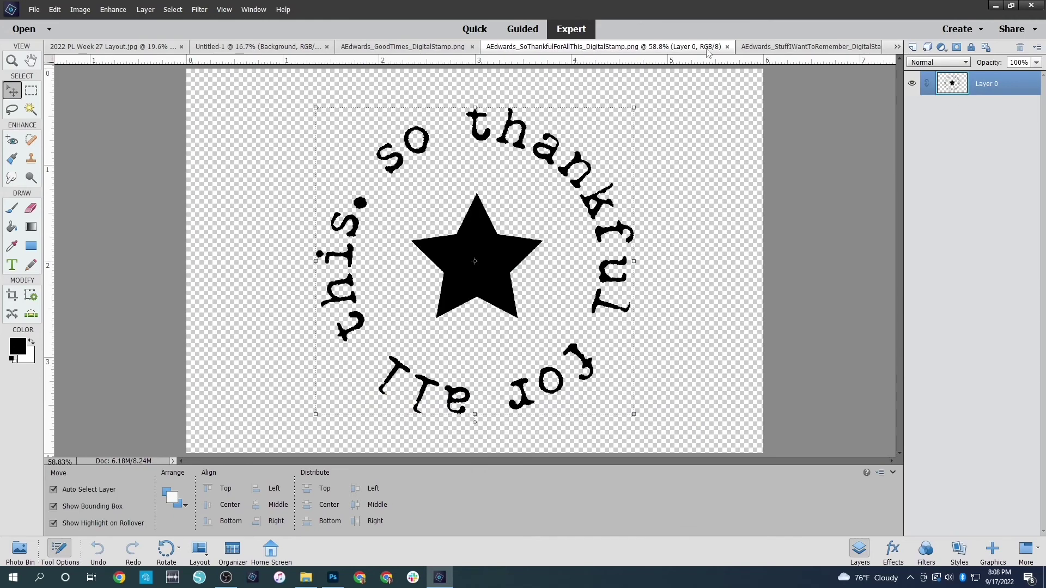
{"action": "left_click", "coordinate": [284, 51]}
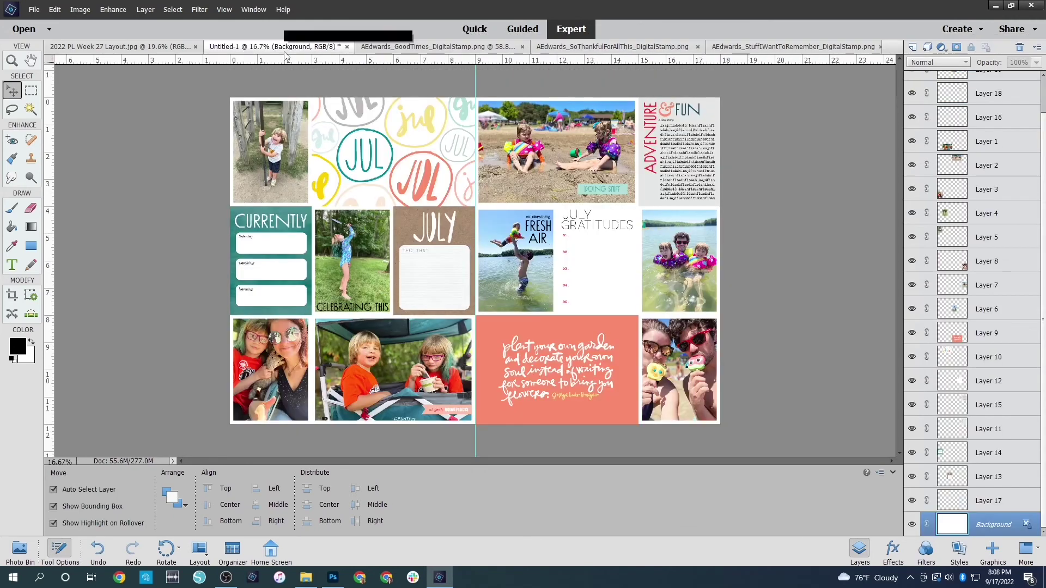
{"action": "left_click", "coordinate": [758, 50]}
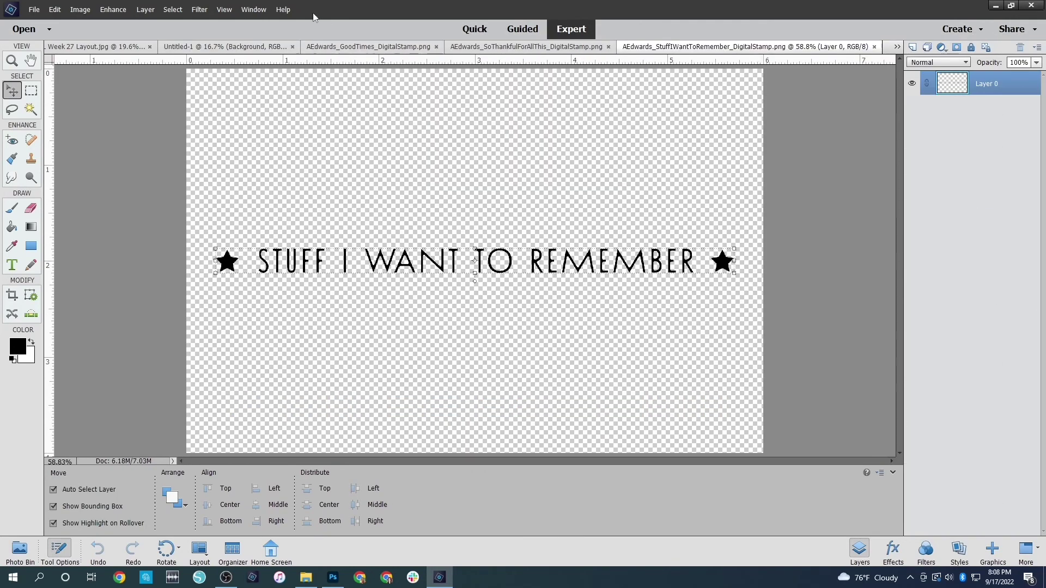
{"action": "left_click", "coordinate": [374, 47]}
{"action": "key", "text": "ctrl+a"}
Open 3x4 Photo 3.jpg and paste the Good Times stamp onto it.
{"action": "key", "text": "ctrl+o"}
{"action": "double_click", "coordinate": [243, 96]}
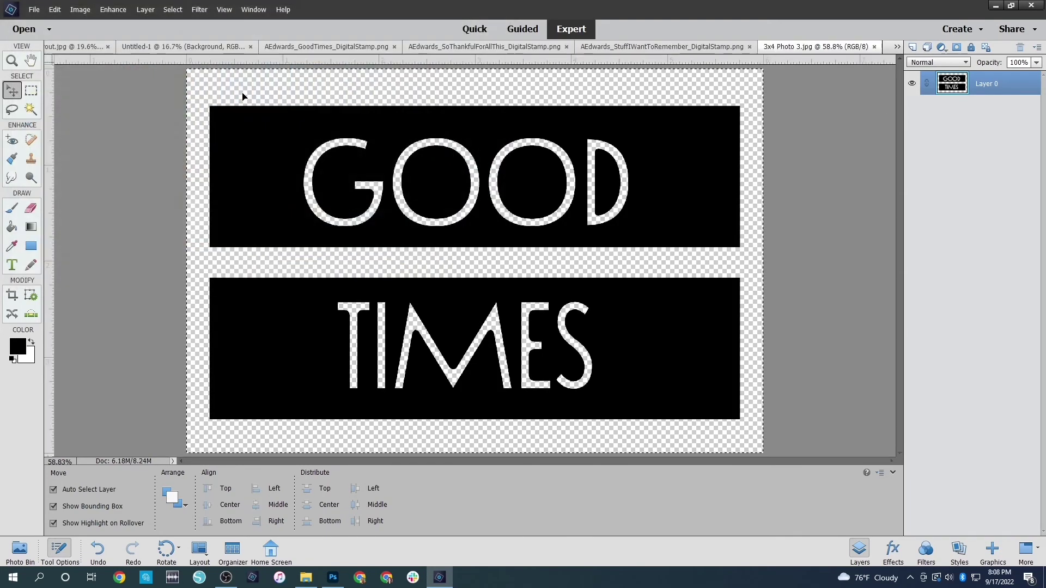
{"action": "key", "text": "ctrl+v"}
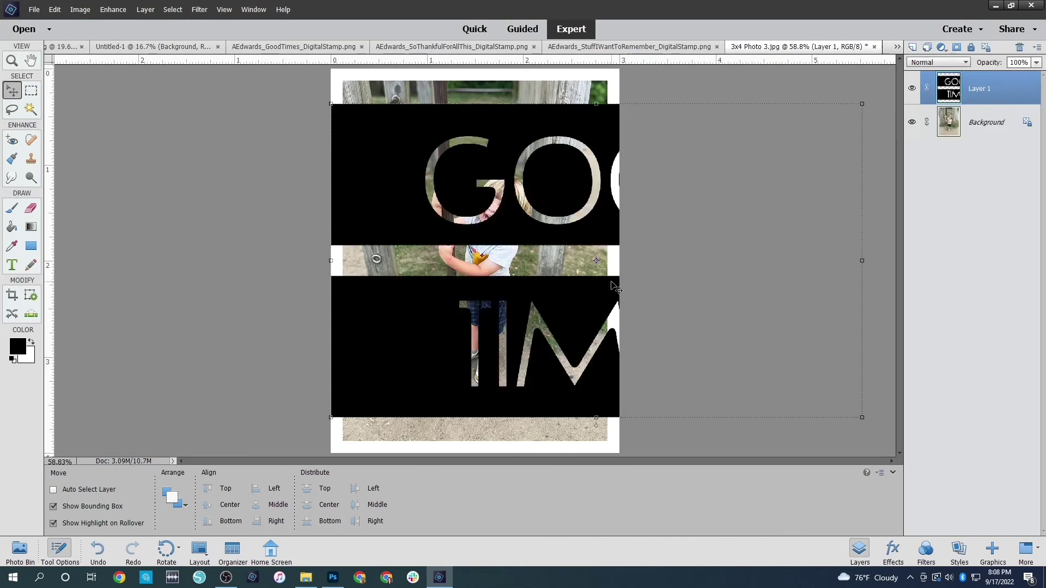
Shrink the Good Times stamp to about one inch wide and place it in the photo's lower-left corner, inside the white border.
{"action": "key", "text": "ctrl+t"}
{"action": "left_click_drag", "start_coordinate": [861, 103], "coordinate": [471, 344]}
{"action": "mouse_move", "coordinate": [436, 369]}
{"action": "left_mouse_down"}
{"action": "mouse_move", "coordinate": [450, 375]}
{"action": "mouse_move", "coordinate": [434, 387]}
{"action": "left_mouse_up"}
{"action": "key", "text": "Return"}
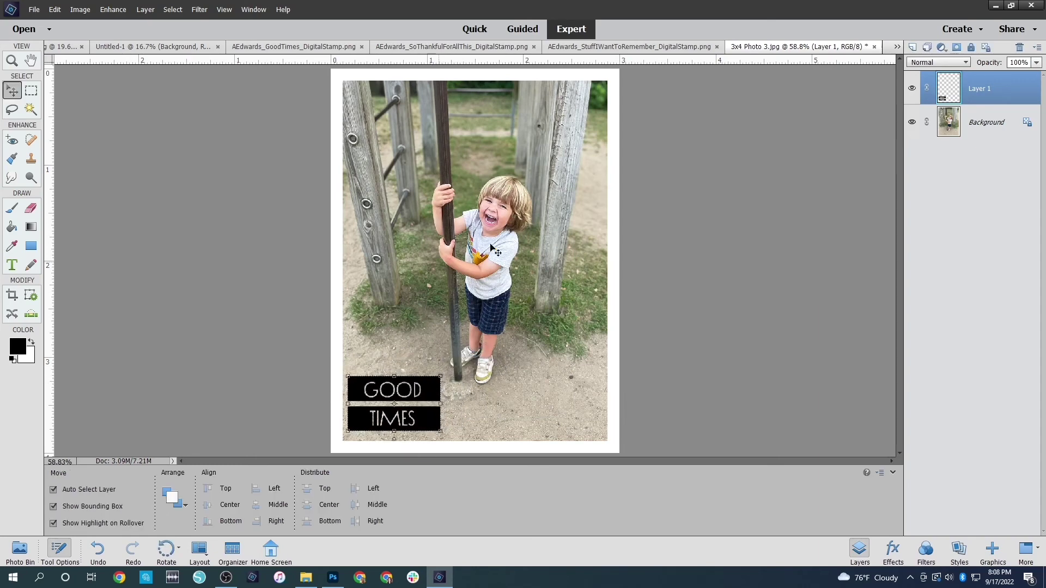
Merge the Good Times stamp into the photo and save it over 3x4 Photo 3.jpg with maximum JPEG quality 12.
{"action": "key", "text": "ctrl+e"}
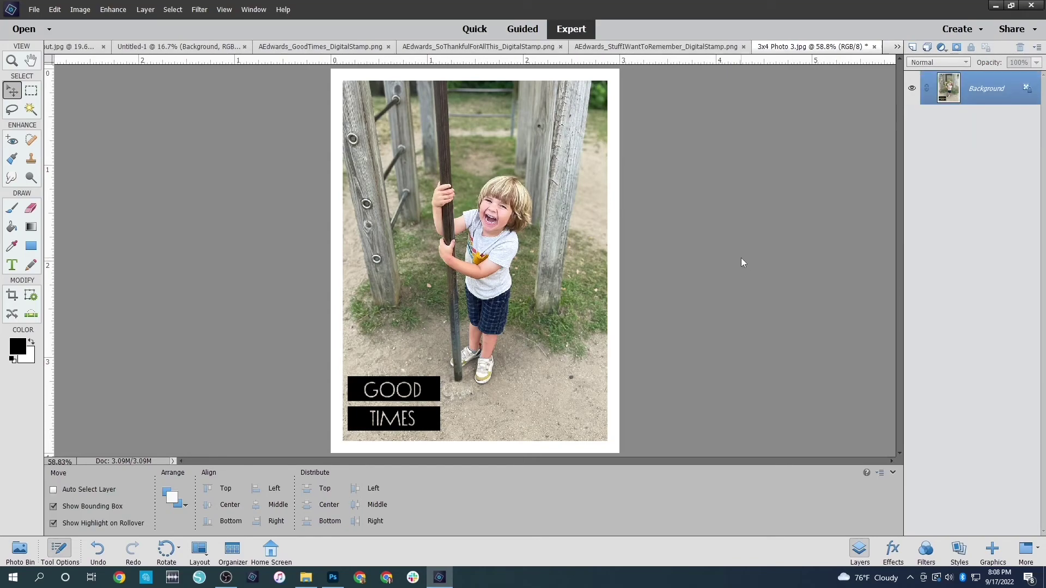
{"action": "key", "text": "ctrl+s"}
{"action": "key", "text": "Return"}
{"action": "key", "text": "Return"}
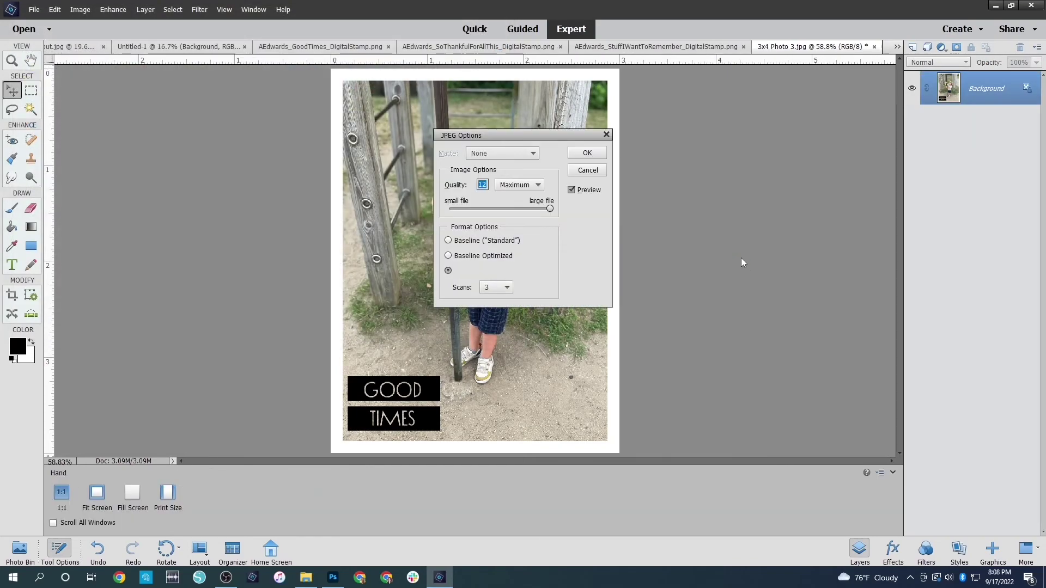
{"action": "key", "text": "Return"}
Copy the Good Times photo into the layout over its unstamped version in the top row, and close 3x4 Photo 3.jpg.
{"action": "key", "text": "ctrl+a"}
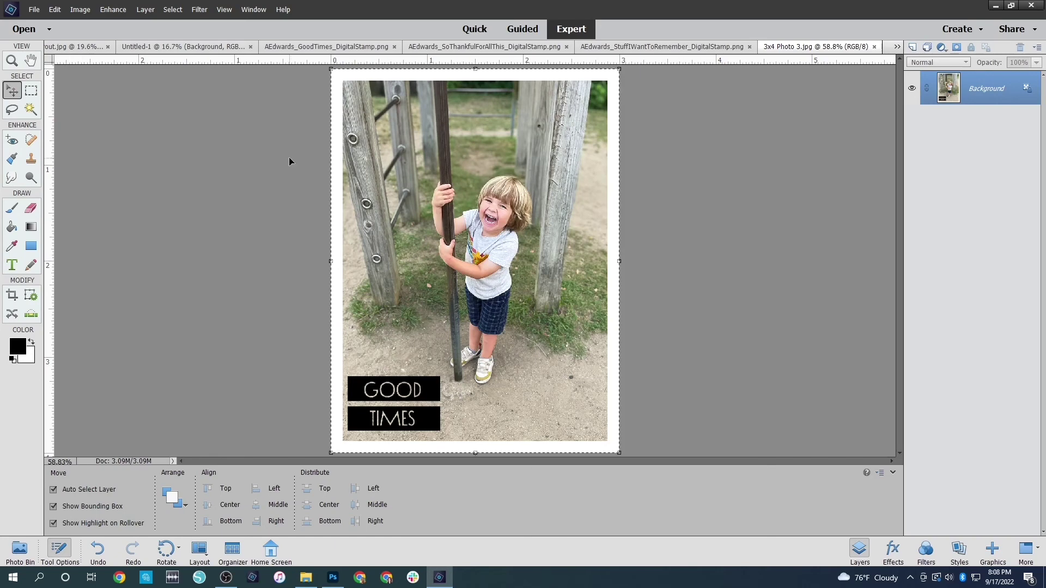
{"action": "left_click", "coordinate": [67, 48]}
{"action": "key", "text": "ctrl+v"}
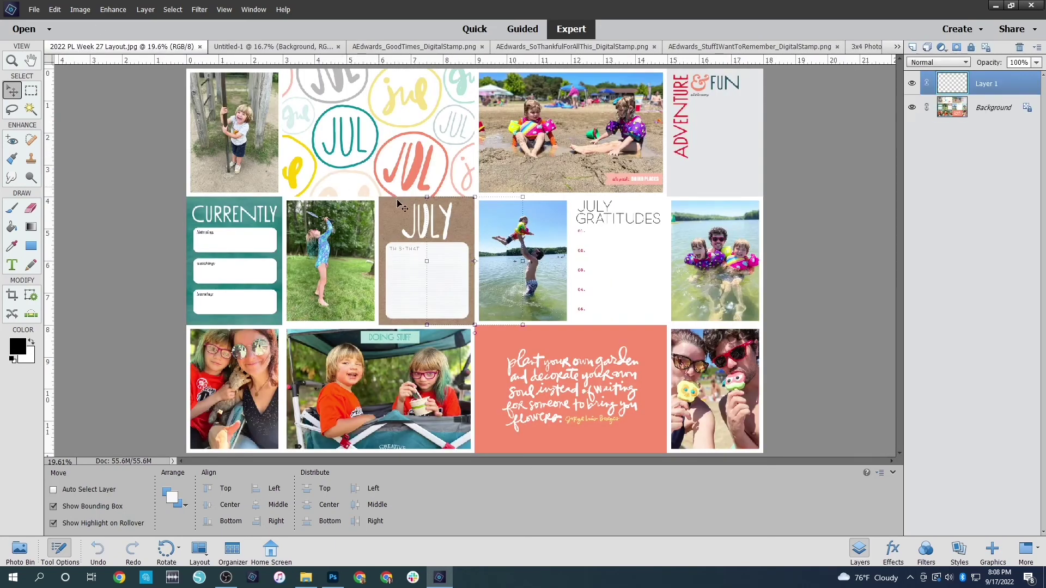
{"action": "left_click_drag", "start_coordinate": [500, 259], "coordinate": [257, 137]}
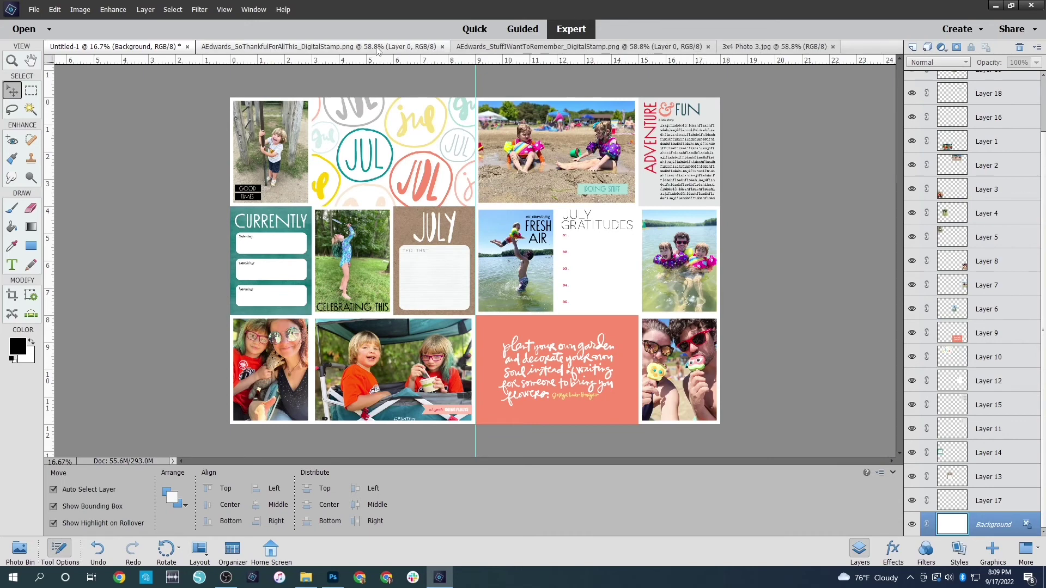
{"action": "left_click", "coordinate": [832, 47]}
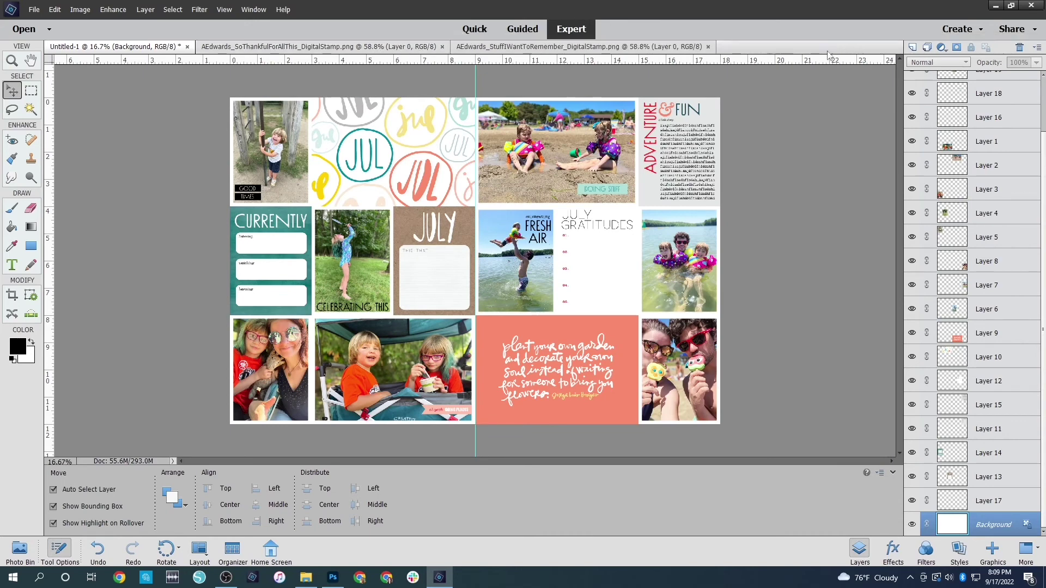
Copy the whole So Thankful For All This stamp and close its file.
{"action": "left_click", "coordinate": [340, 48]}
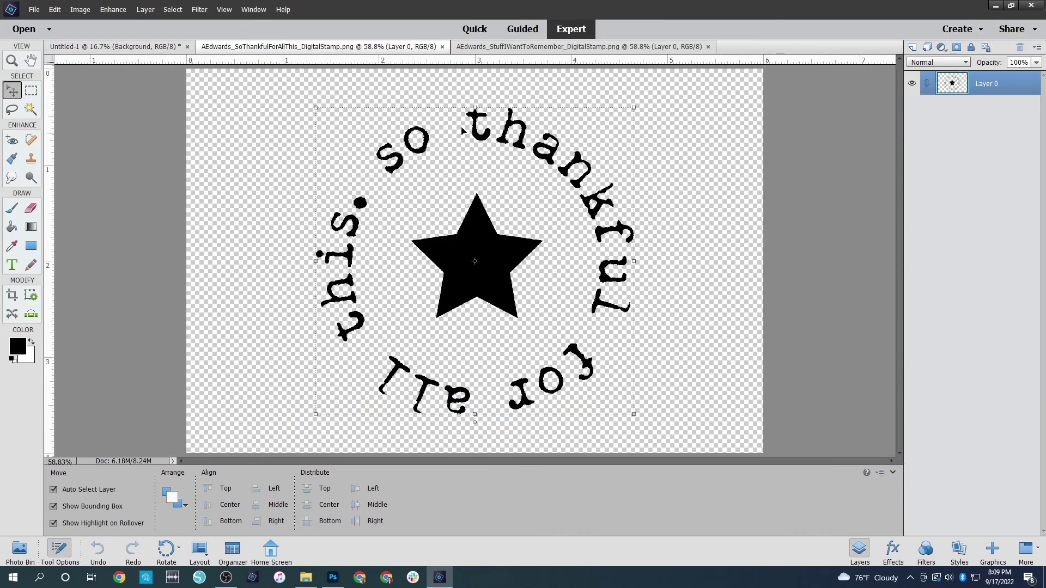
{"action": "key", "text": "ctrl+a"}
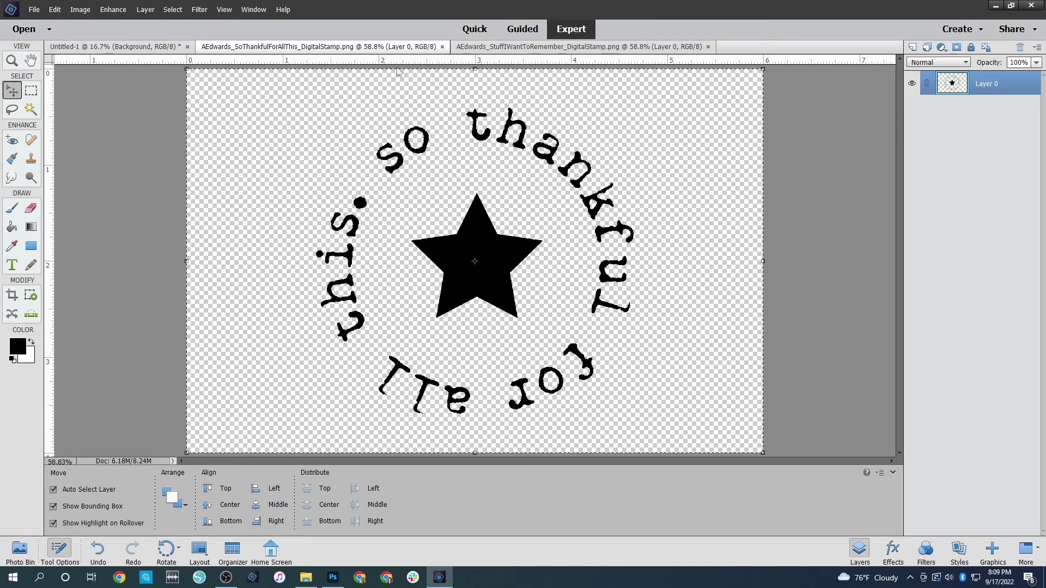
{"action": "left_click", "coordinate": [442, 47]}
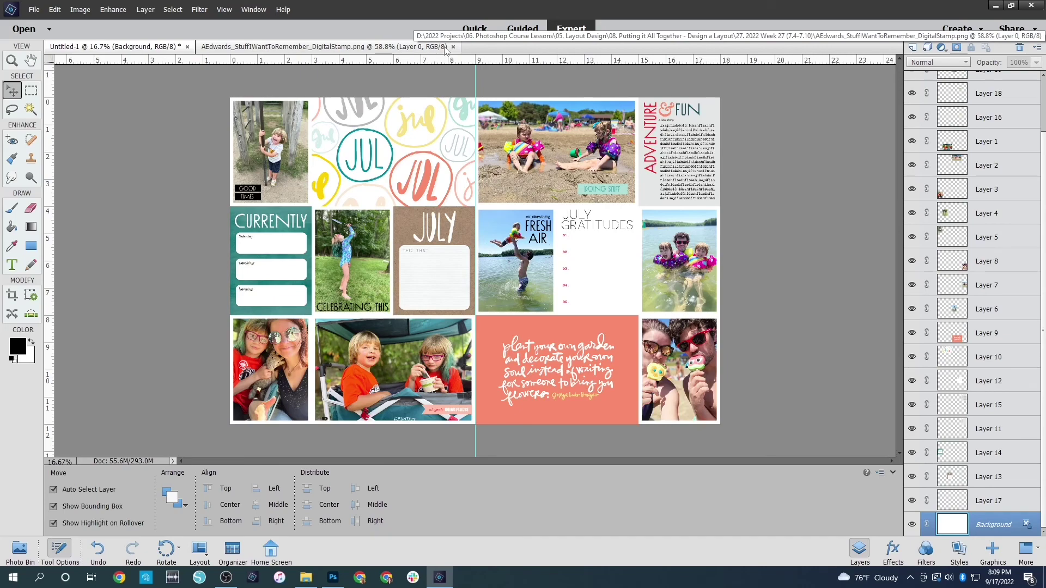
Open 3x4 Photo 6.jpg and paste the So Thankful For All This stamp onto it.
{"action": "key", "text": "ctrl+o"}
{"action": "double_click", "coordinate": [390, 131]}
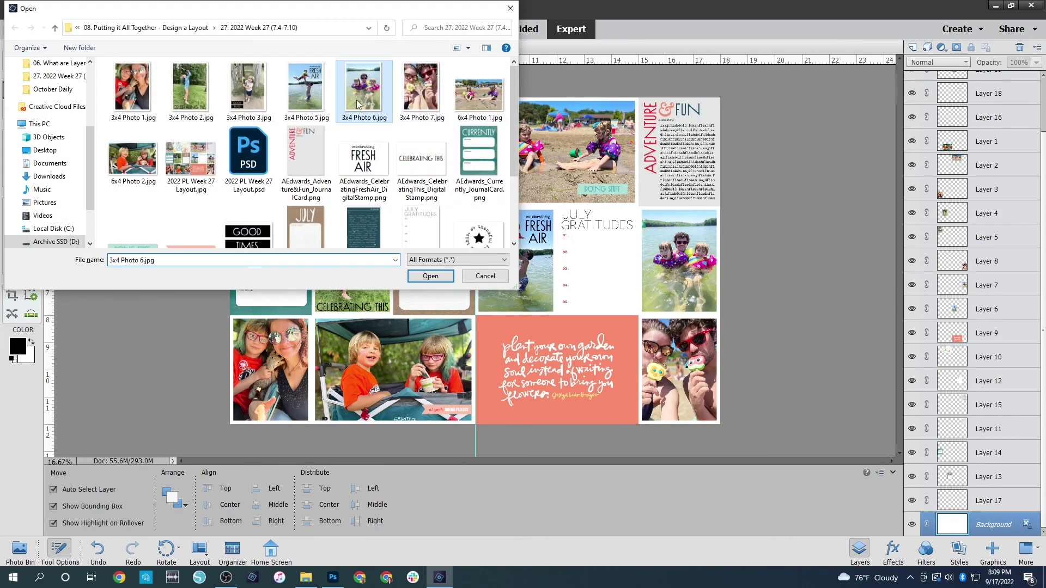
{"action": "key", "text": "ctrl+v"}
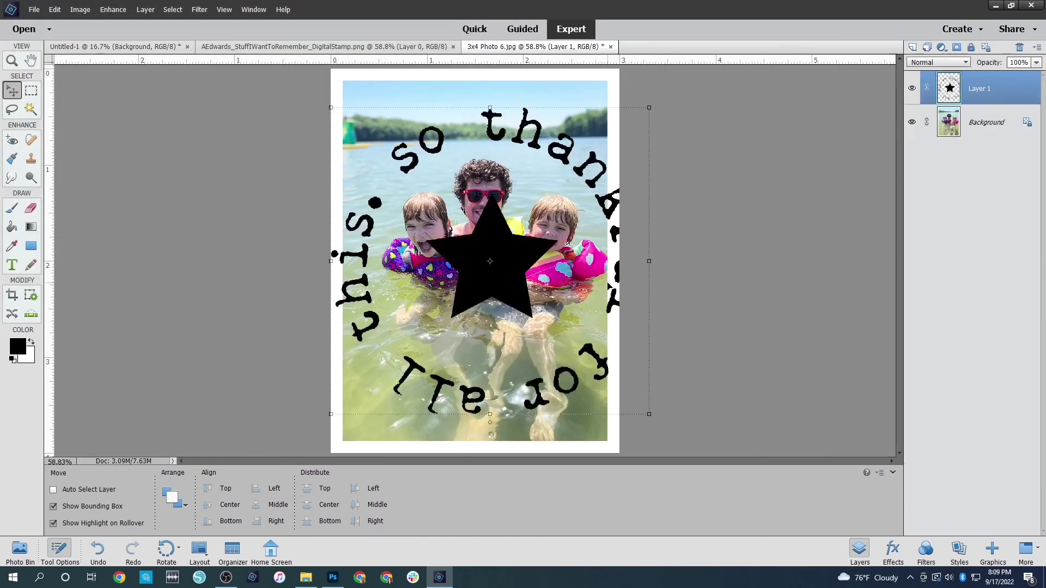
Scale the So Thankful For All This stamp to about 34% and place it in the photo's upper-left corner, above the swimmers.
{"action": "key", "text": "ctrl+t"}
{"action": "left_click_drag", "start_coordinate": [648, 108], "coordinate": [472, 297]}
{"action": "left_click_drag", "start_coordinate": [396, 348], "coordinate": [550, 132]}
{"action": "mouse_move", "coordinate": [484, 74]}
{"action": "left_mouse_down"}
{"action": "mouse_move", "coordinate": [517, 86]}
{"action": "mouse_move", "coordinate": [525, 130]}
{"action": "mouse_move", "coordinate": [502, 77]}
{"action": "left_mouse_up"}
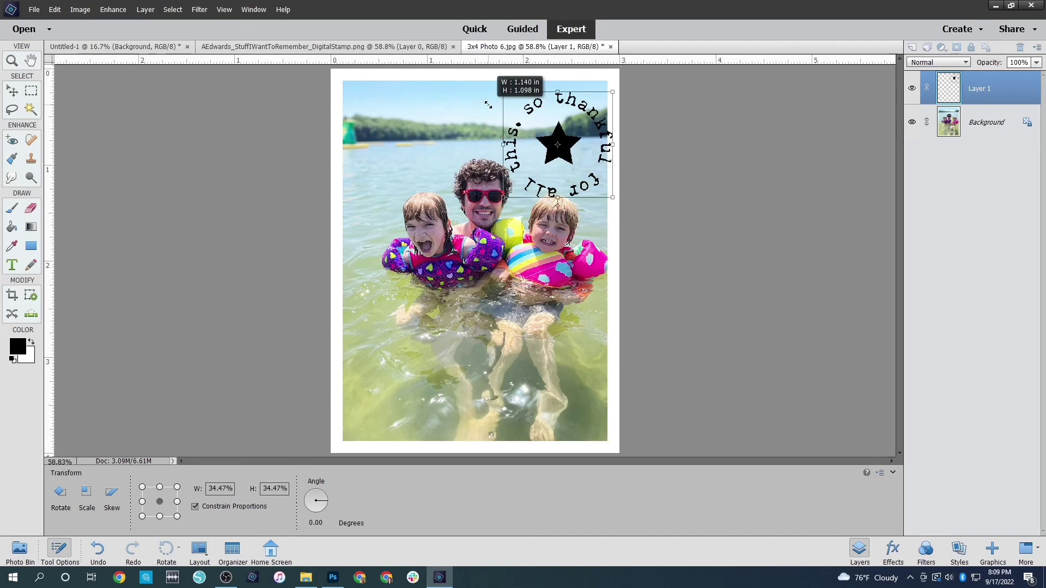
{"action": "left_click_drag", "start_coordinate": [564, 147], "coordinate": [413, 144]}
{"action": "key", "text": "Return"}
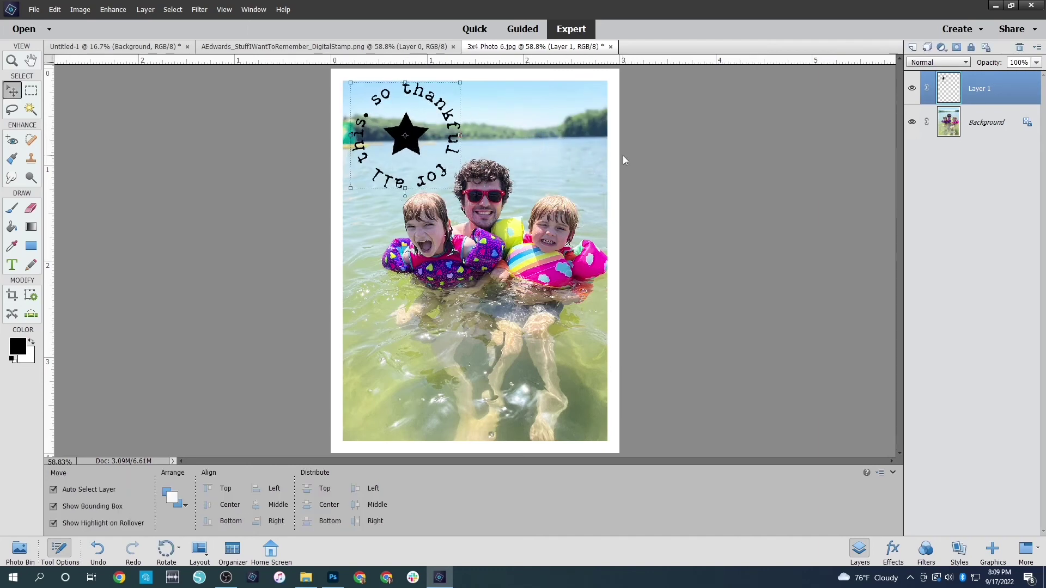
{"action": "left_click", "coordinate": [744, 216]}
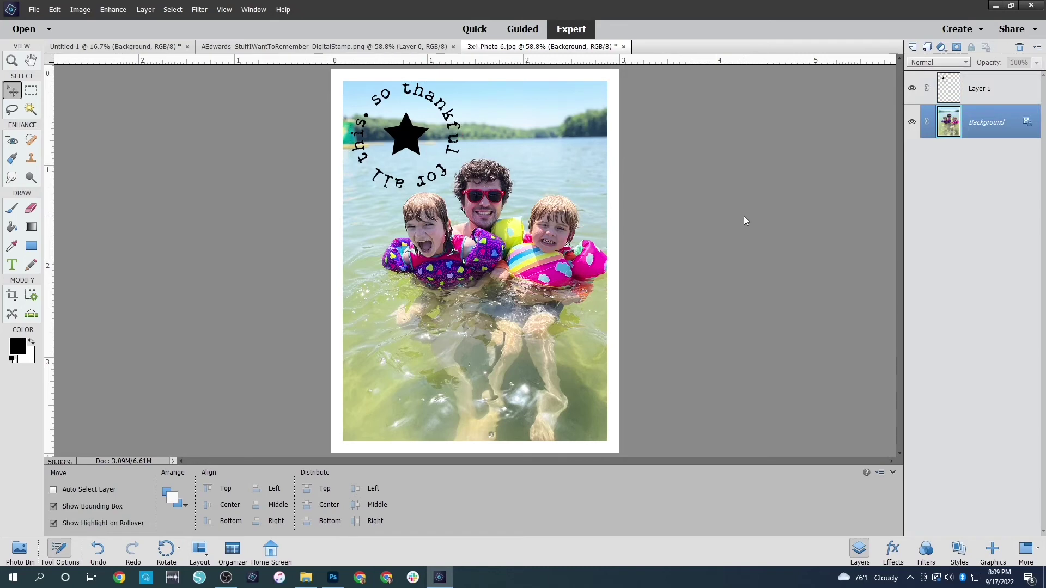
Merge and save the stamped 3x4 Photo 6.jpg, and copy it into the layout over its unstamped version in the middle row.
{"action": "key", "text": "ctrl+shift+e"}
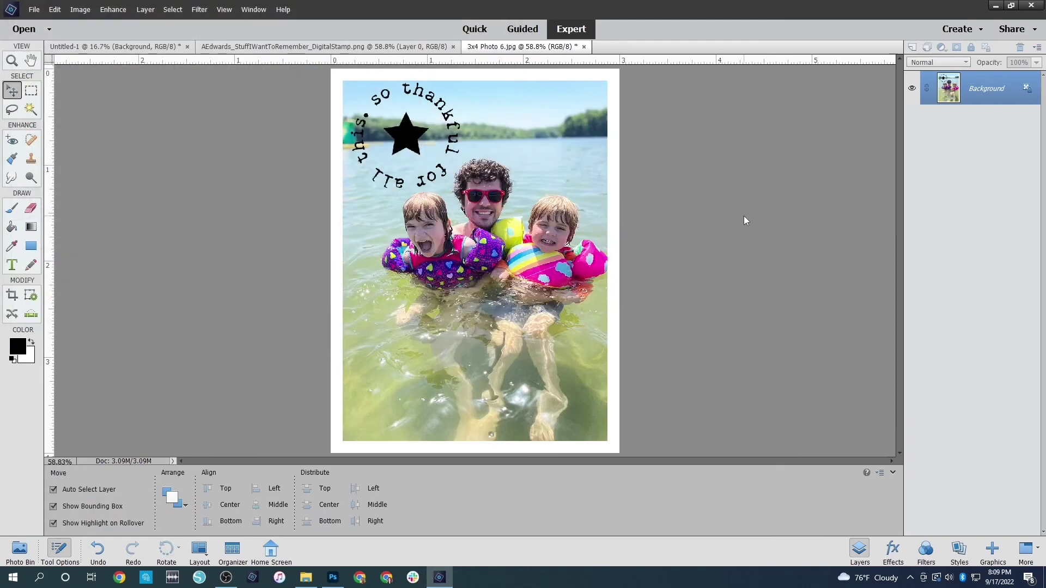
{"action": "key", "text": "ctrl+a"}
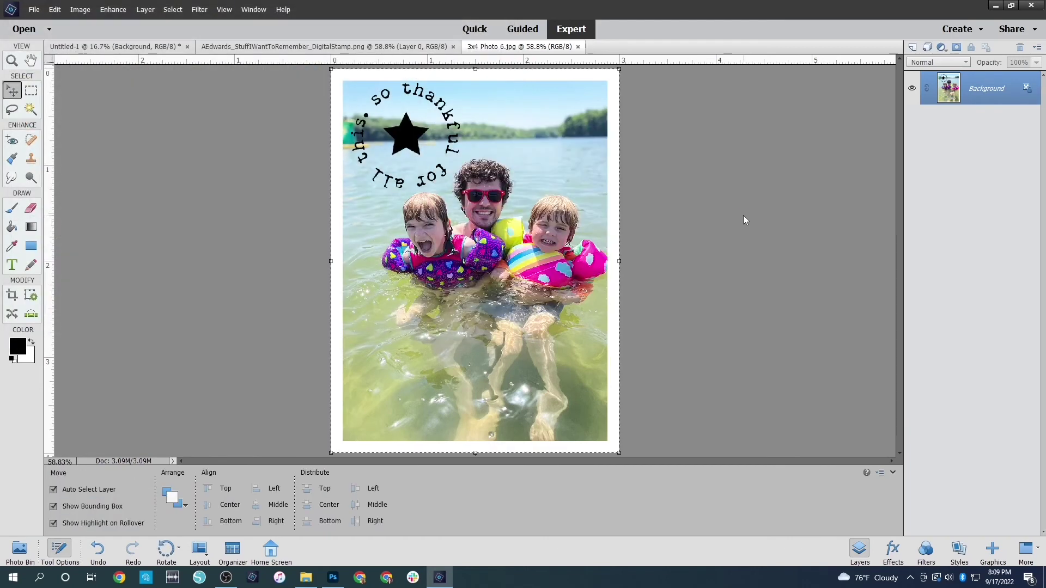
{"action": "left_click", "coordinate": [170, 48]}
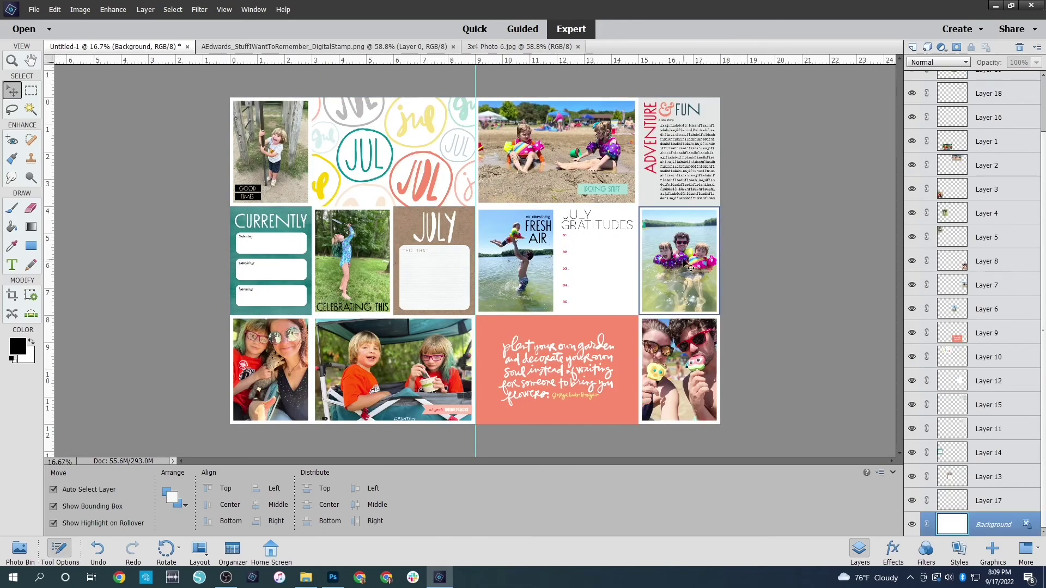
{"action": "key", "text": "ctrl+v"}
{"action": "left_click_drag", "start_coordinate": [460, 248], "coordinate": [665, 248]}
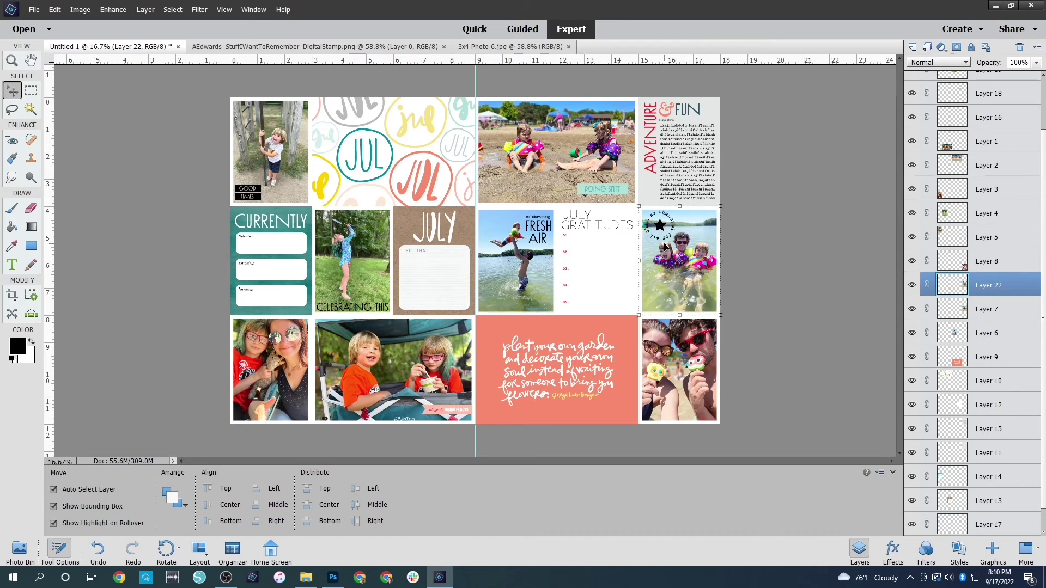
{"action": "left_click", "coordinate": [801, 237]}
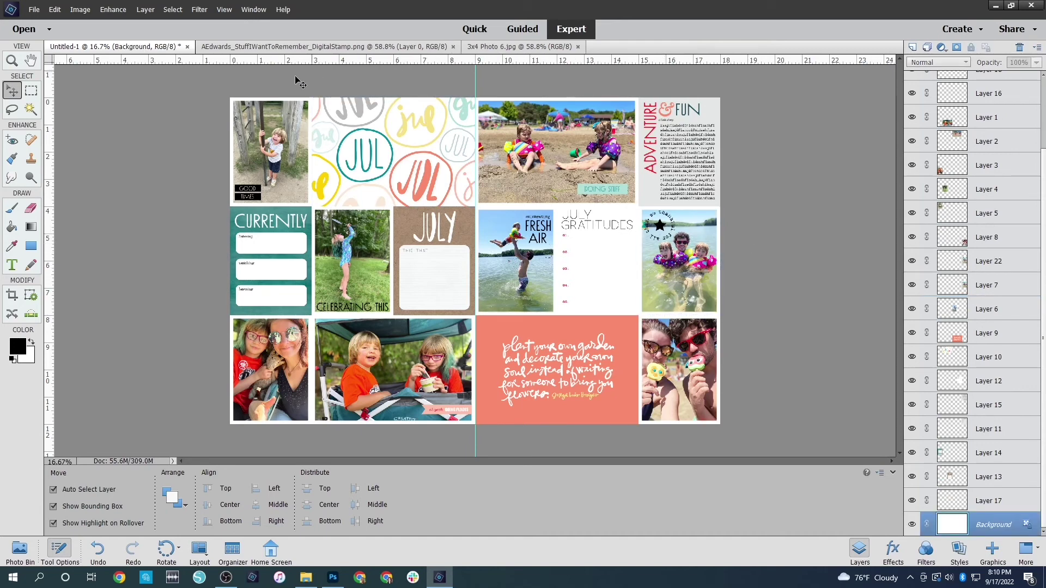
Copy the whole Stuff I Want To Remember stamp from its open file and return to the layout.
{"action": "left_click", "coordinate": [368, 48]}
{"action": "key", "text": "ctrl+a"}
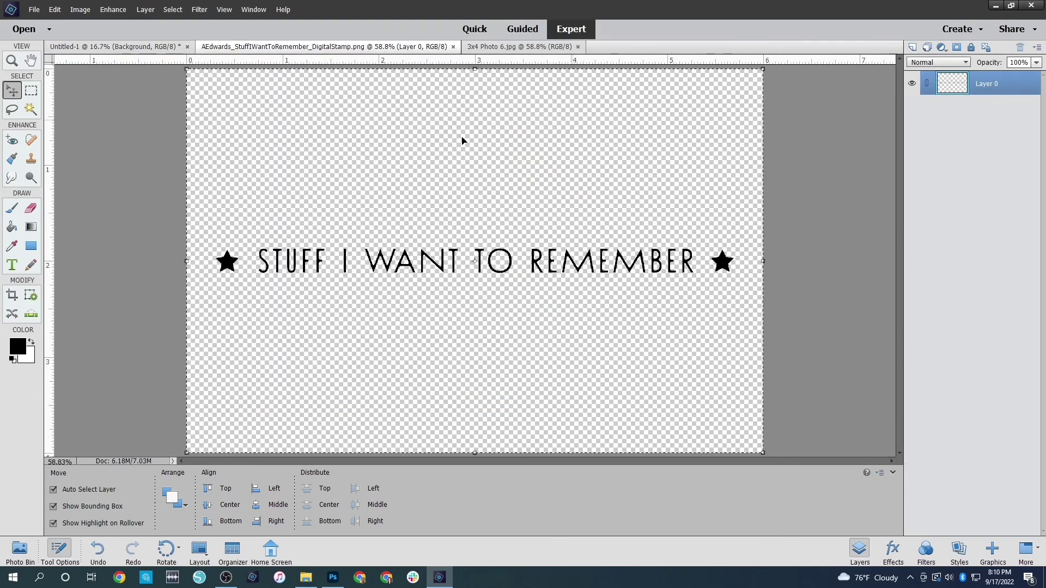
{"action": "left_click", "coordinate": [145, 48]}
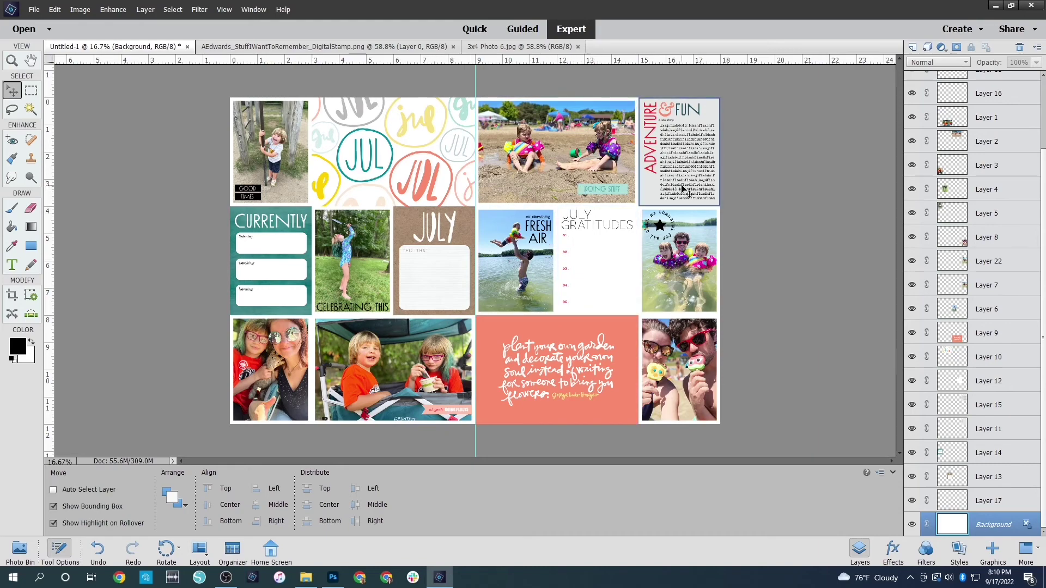
Open 6x4 Photo 1.jpg, paste the Stuff I Want To Remember stamp onto it and move it down to the photo's lower edge.
{"action": "key", "text": "ctrl+o"}
{"action": "double_click", "coordinate": [475, 96]}
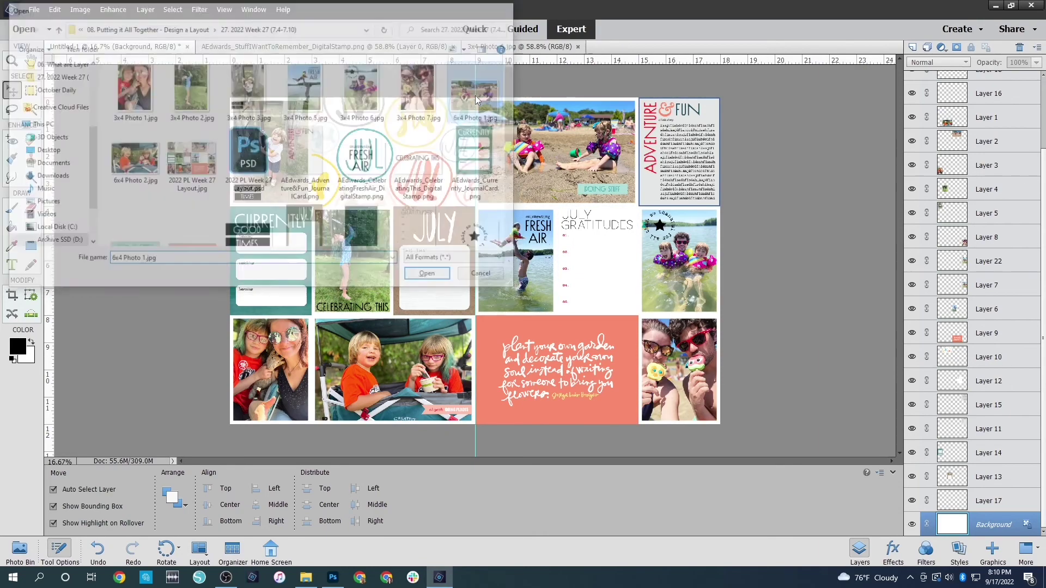
{"action": "key", "text": "ctrl+v"}
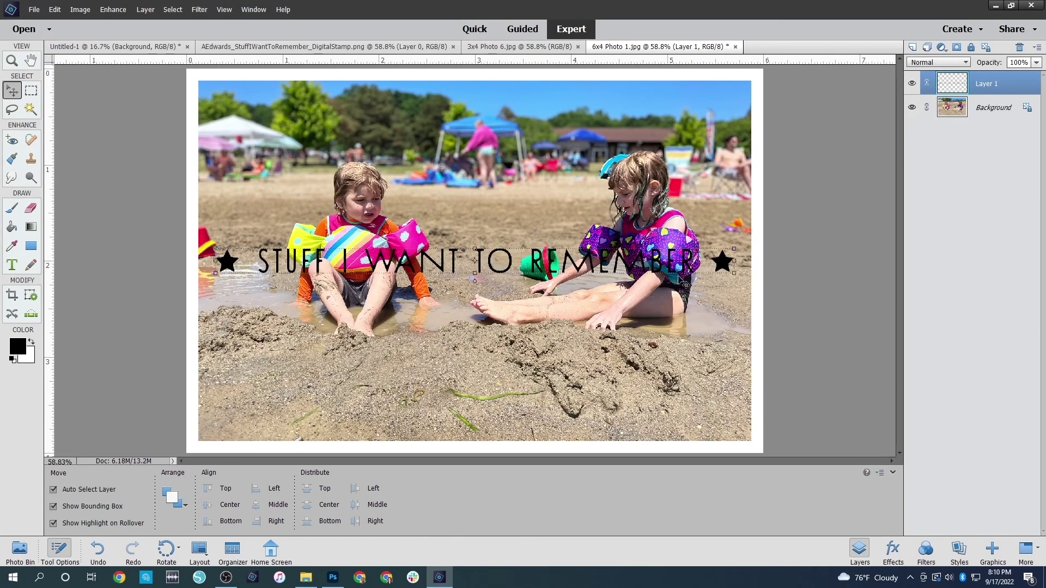
{"action": "left_click_drag", "start_coordinate": [719, 267], "coordinate": [718, 426]}
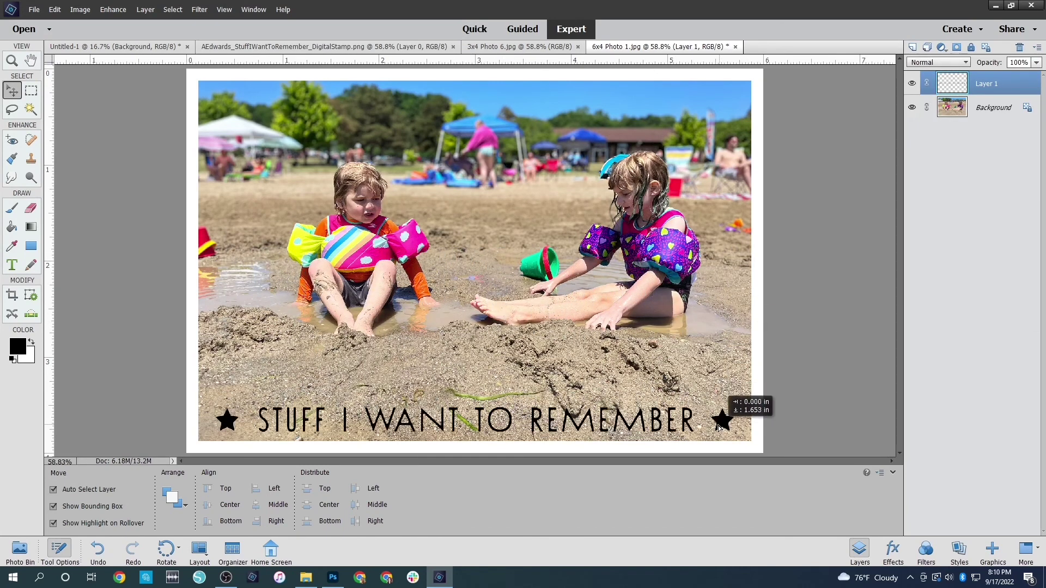
{"action": "left_click", "coordinate": [866, 329]}
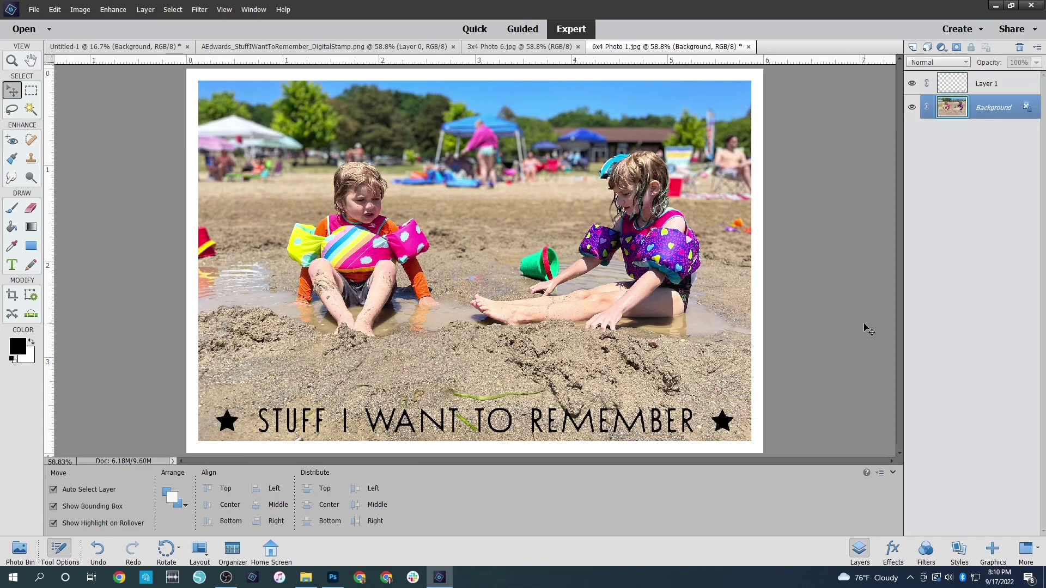
Merge the Stuff I Want To Remember stamp into the beach photo and save it over 6x4 Photo 1.jpg.
{"action": "key", "text": "ctrl+shift+e"}
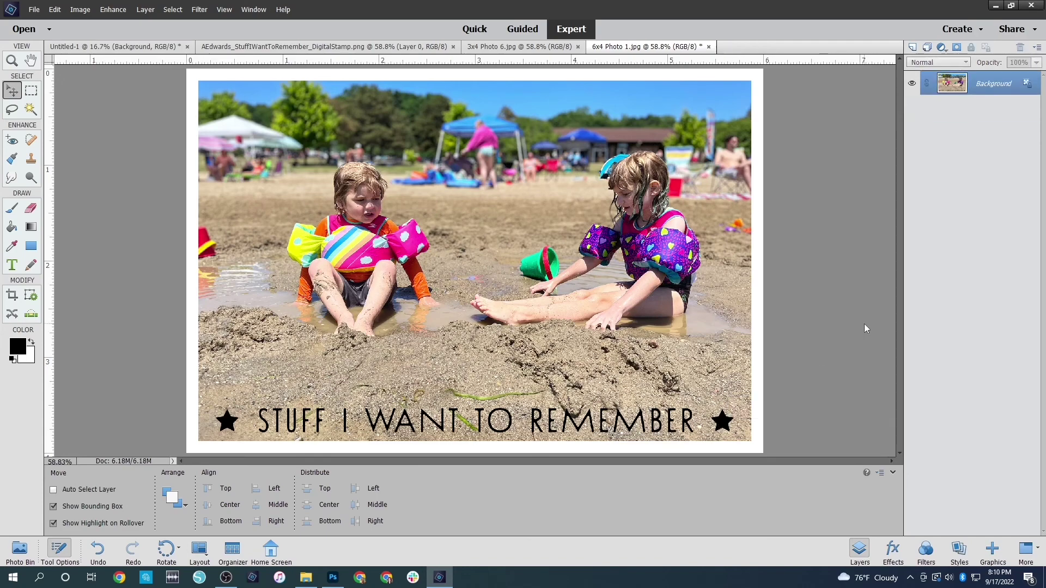
{"action": "key", "text": "ctrl+shift+s"}
{"action": "key", "text": "Return"}
{"action": "key", "text": "y"}
{"action": "key", "text": "Return"}
Copy the stamped beach photo into the layout over its unstamped version, and center the Doing Stuff label above the stamp.
{"action": "key", "text": "ctrl+a"}
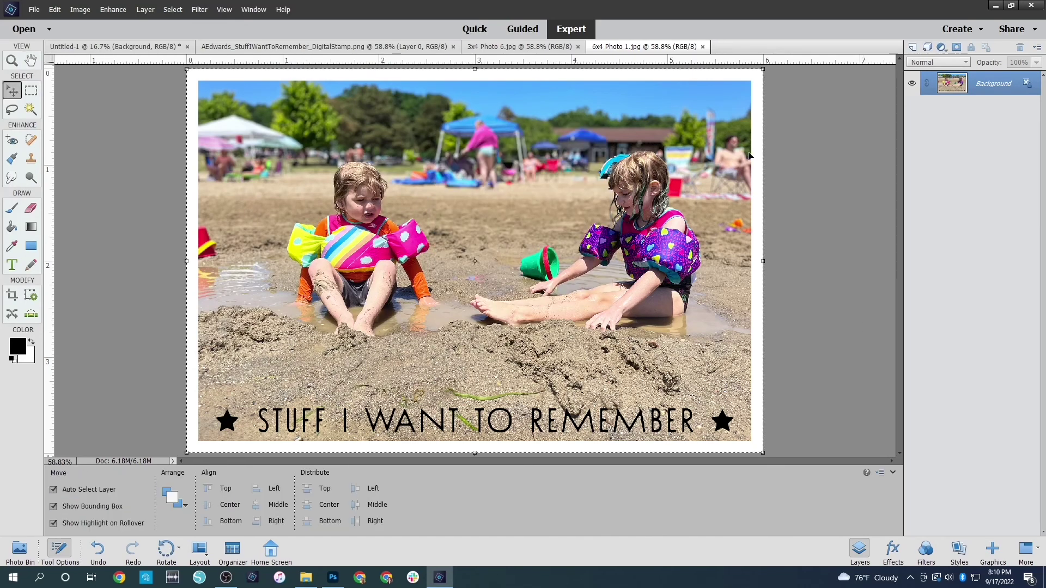
{"action": "left_click", "coordinate": [142, 47]}
{"action": "key", "text": "ctrl+v"}
{"action": "left_click_drag", "start_coordinate": [494, 283], "coordinate": [502, 136]}
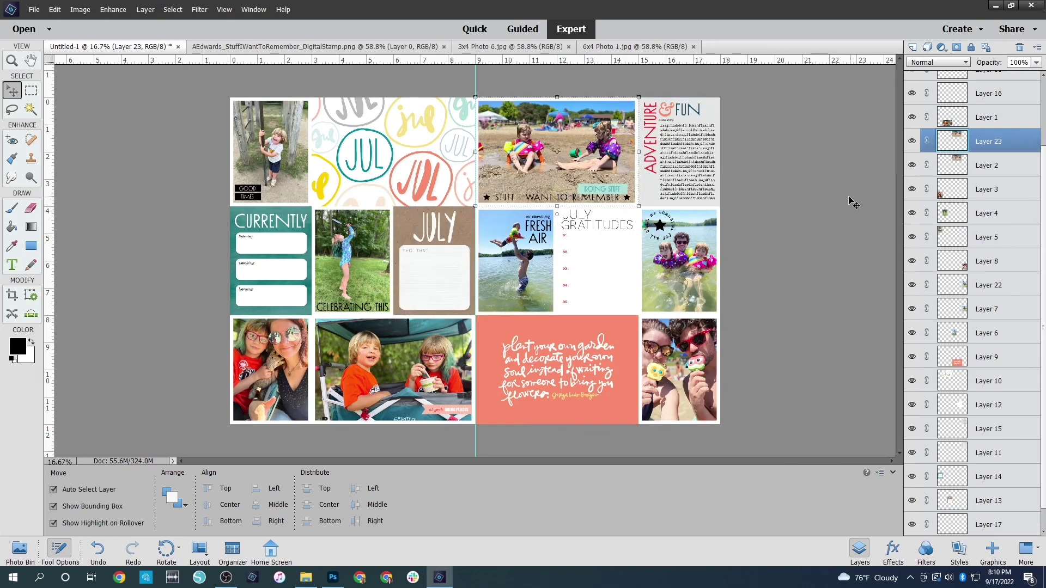
{"action": "left_click_drag", "start_coordinate": [604, 190], "coordinate": [559, 186]}
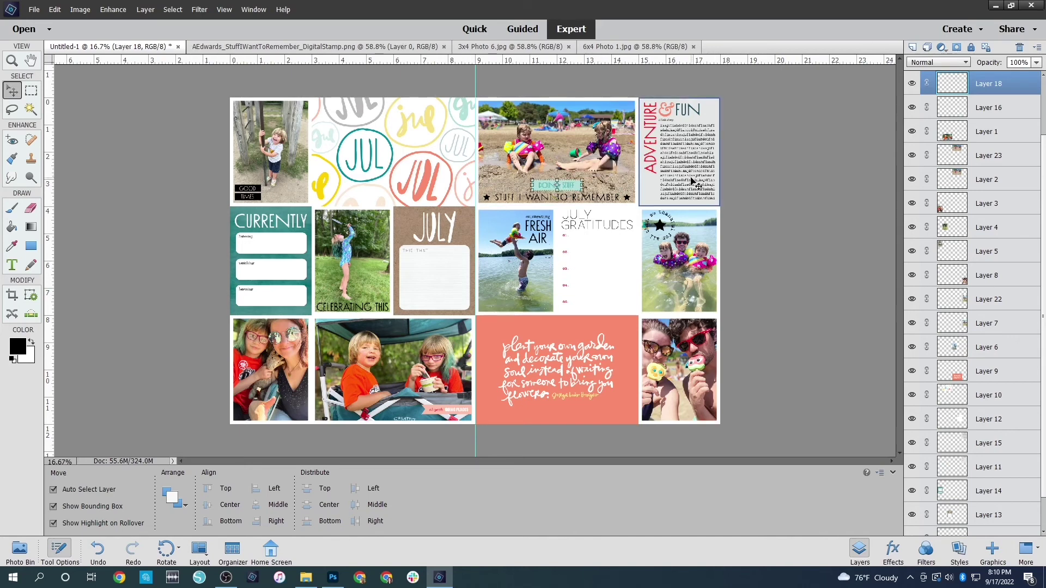
{"action": "left_click", "coordinate": [797, 172]}
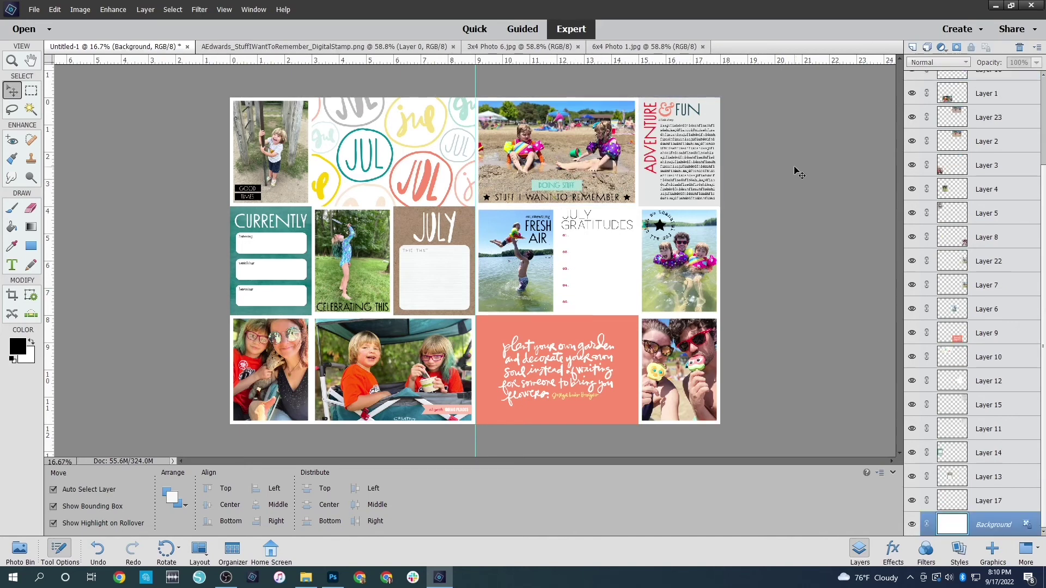